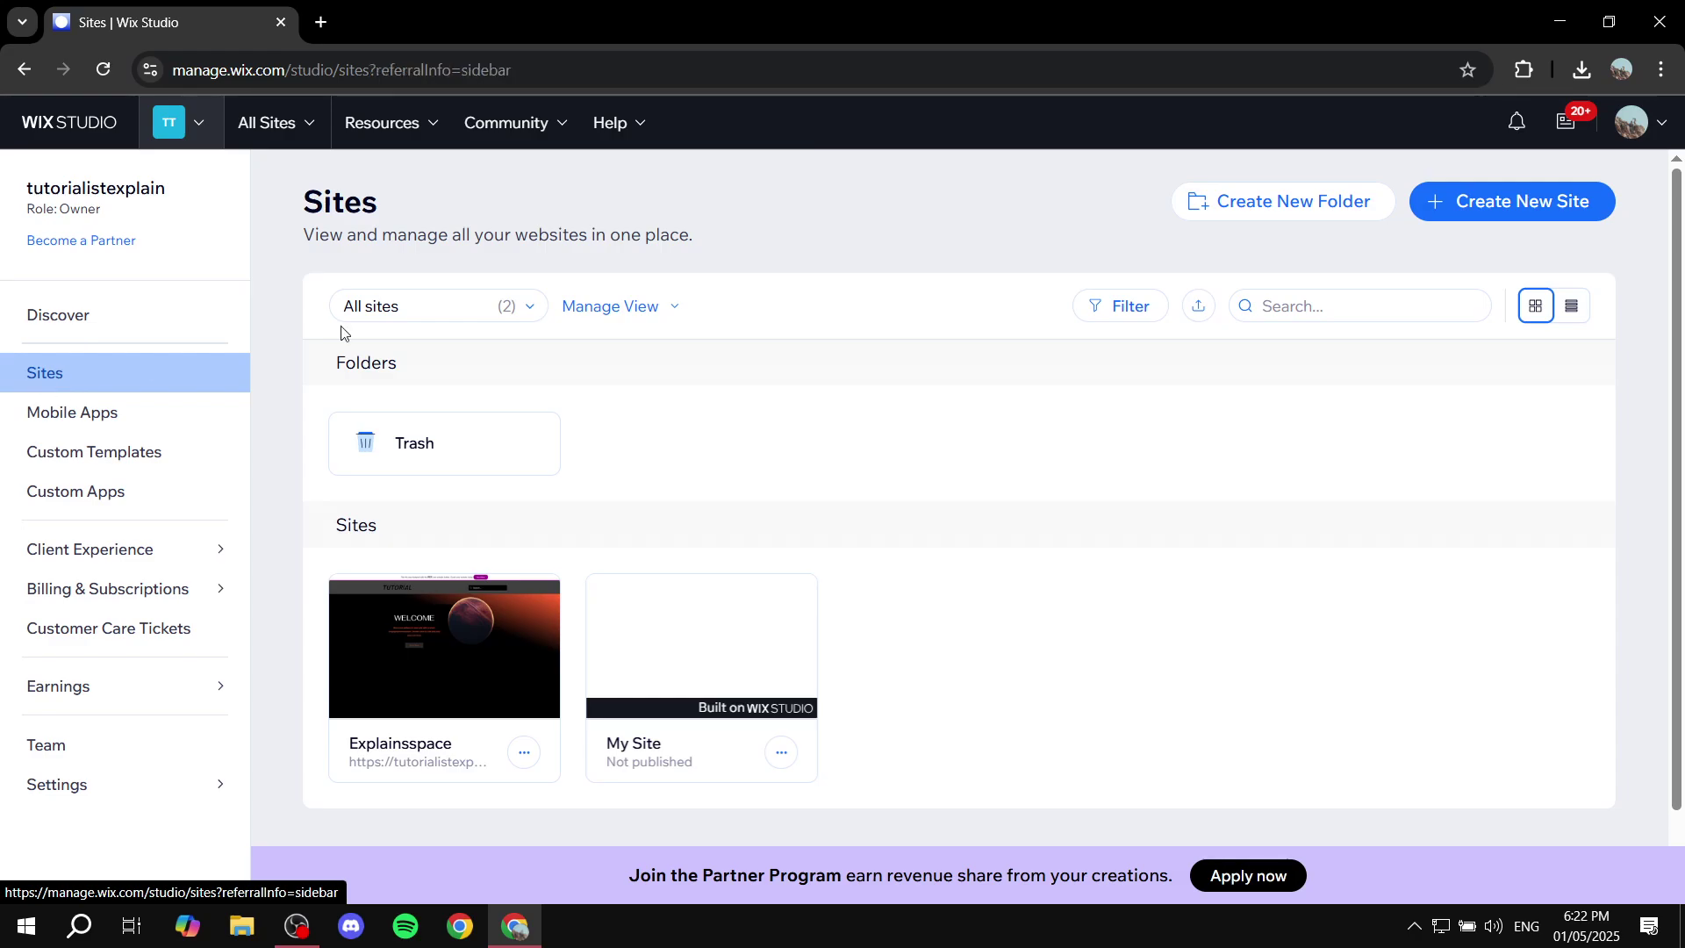
- Create a new site built with the Wix Editor and set it up without the AI chat
{"action": "left_click", "coordinate": [1508, 208]}
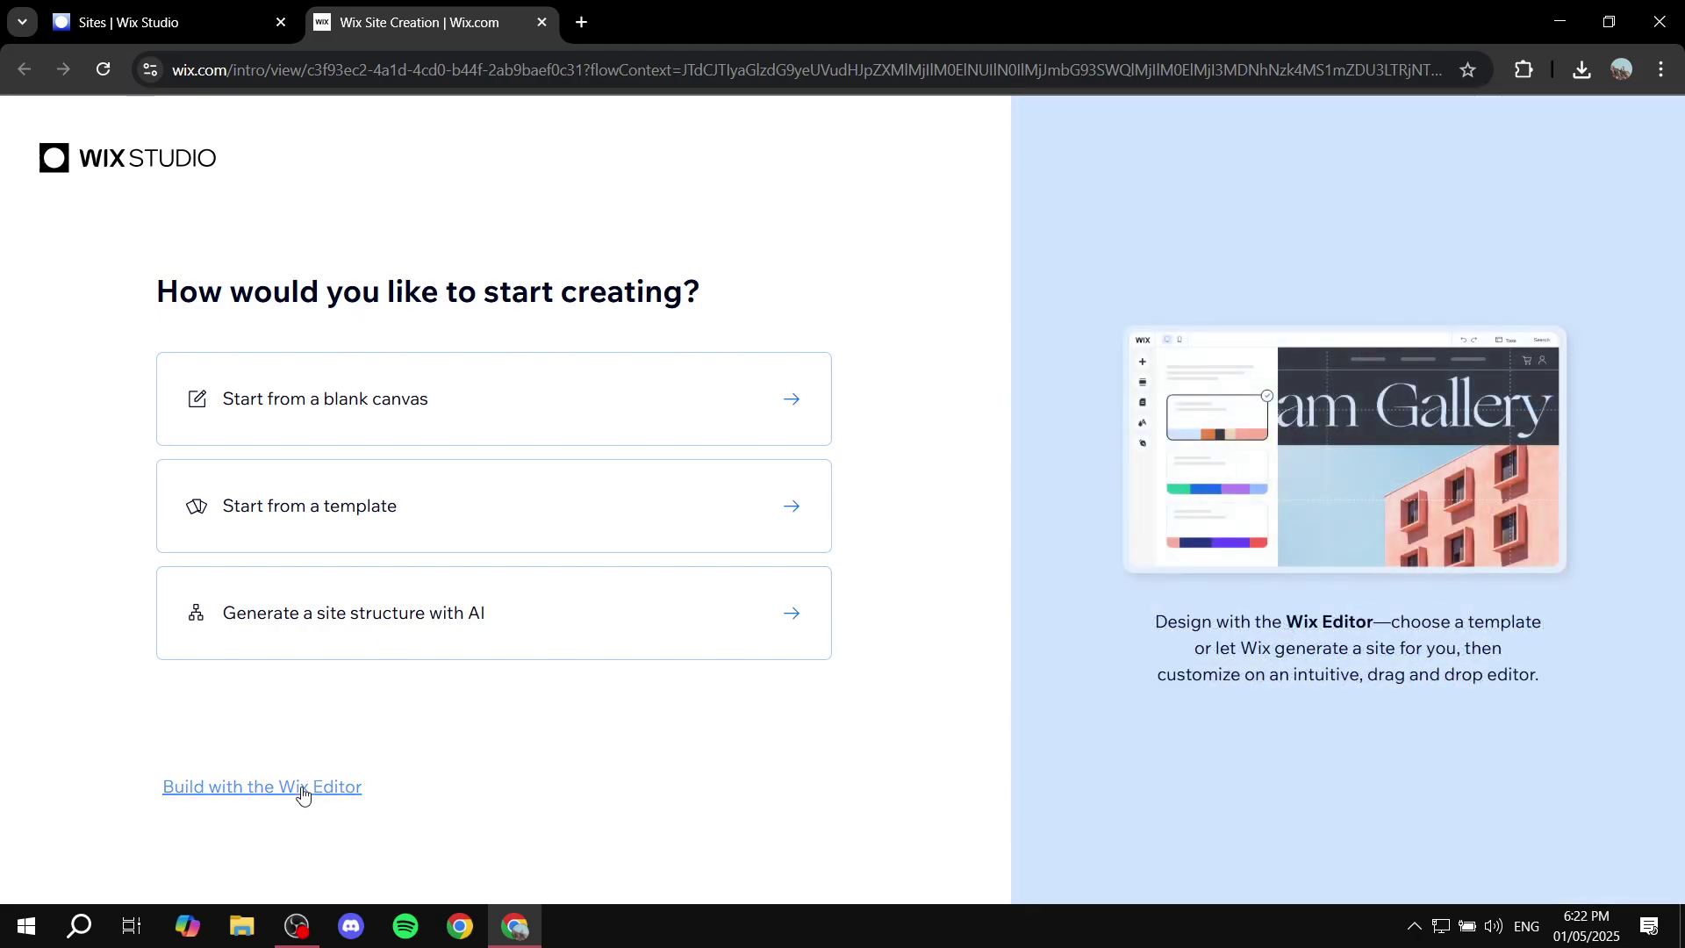
{"action": "left_click", "coordinate": [301, 787]}
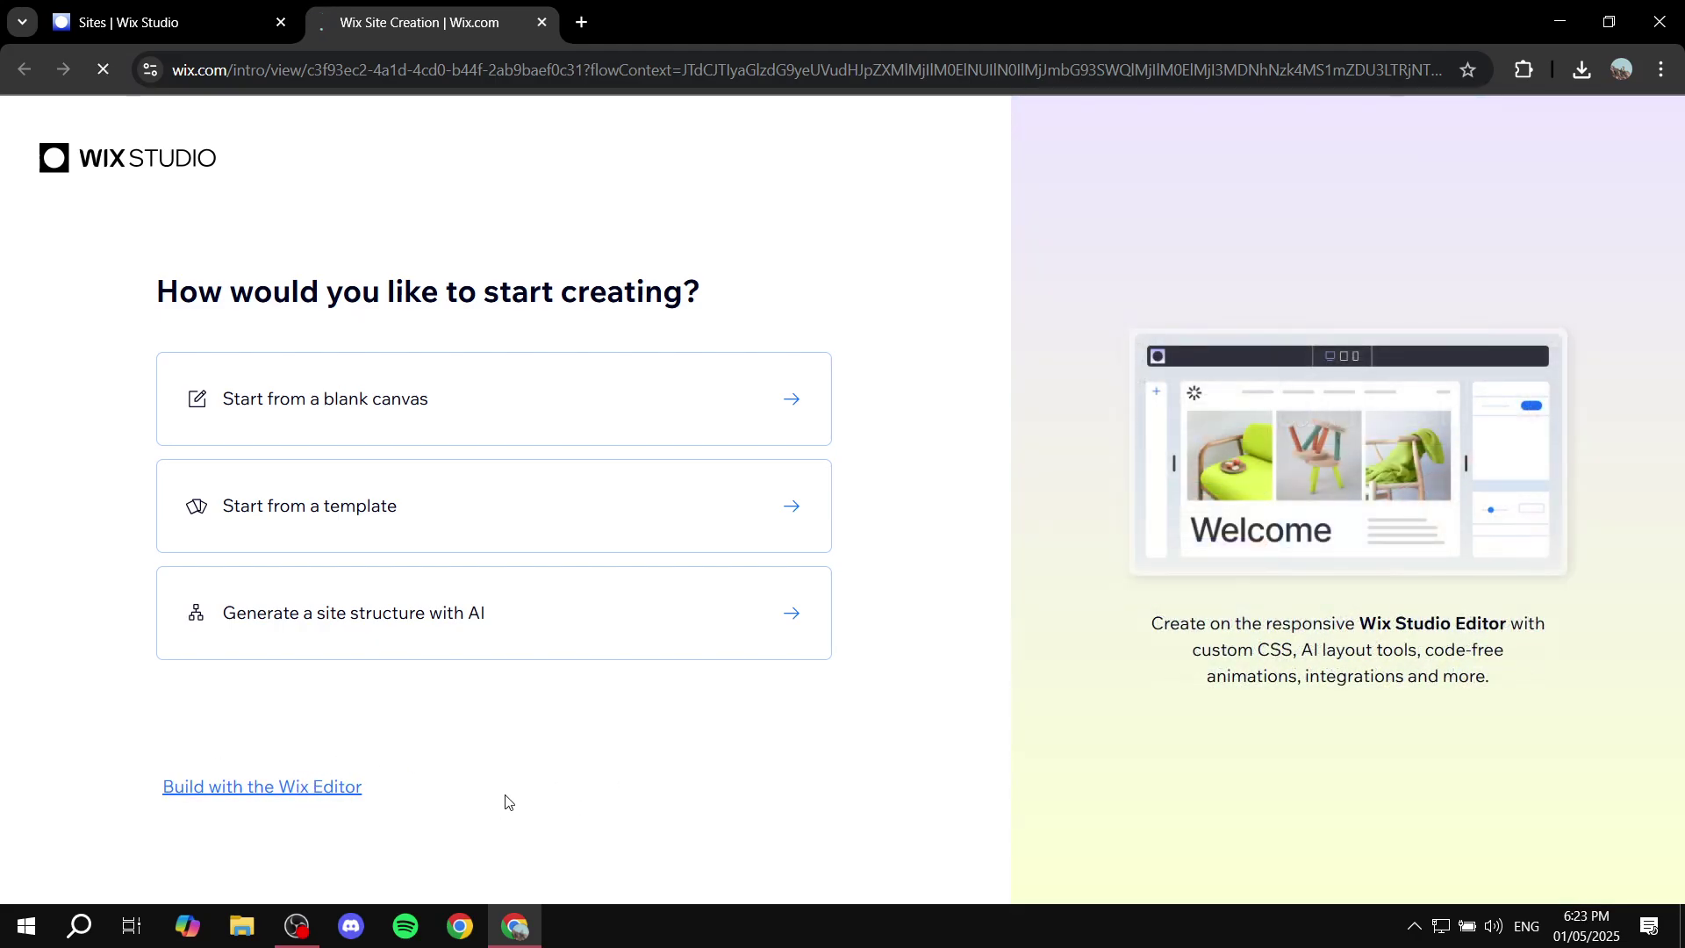
{"action": "left_click_drag", "start_coordinate": [656, 249], "coordinate": [979, 250]}
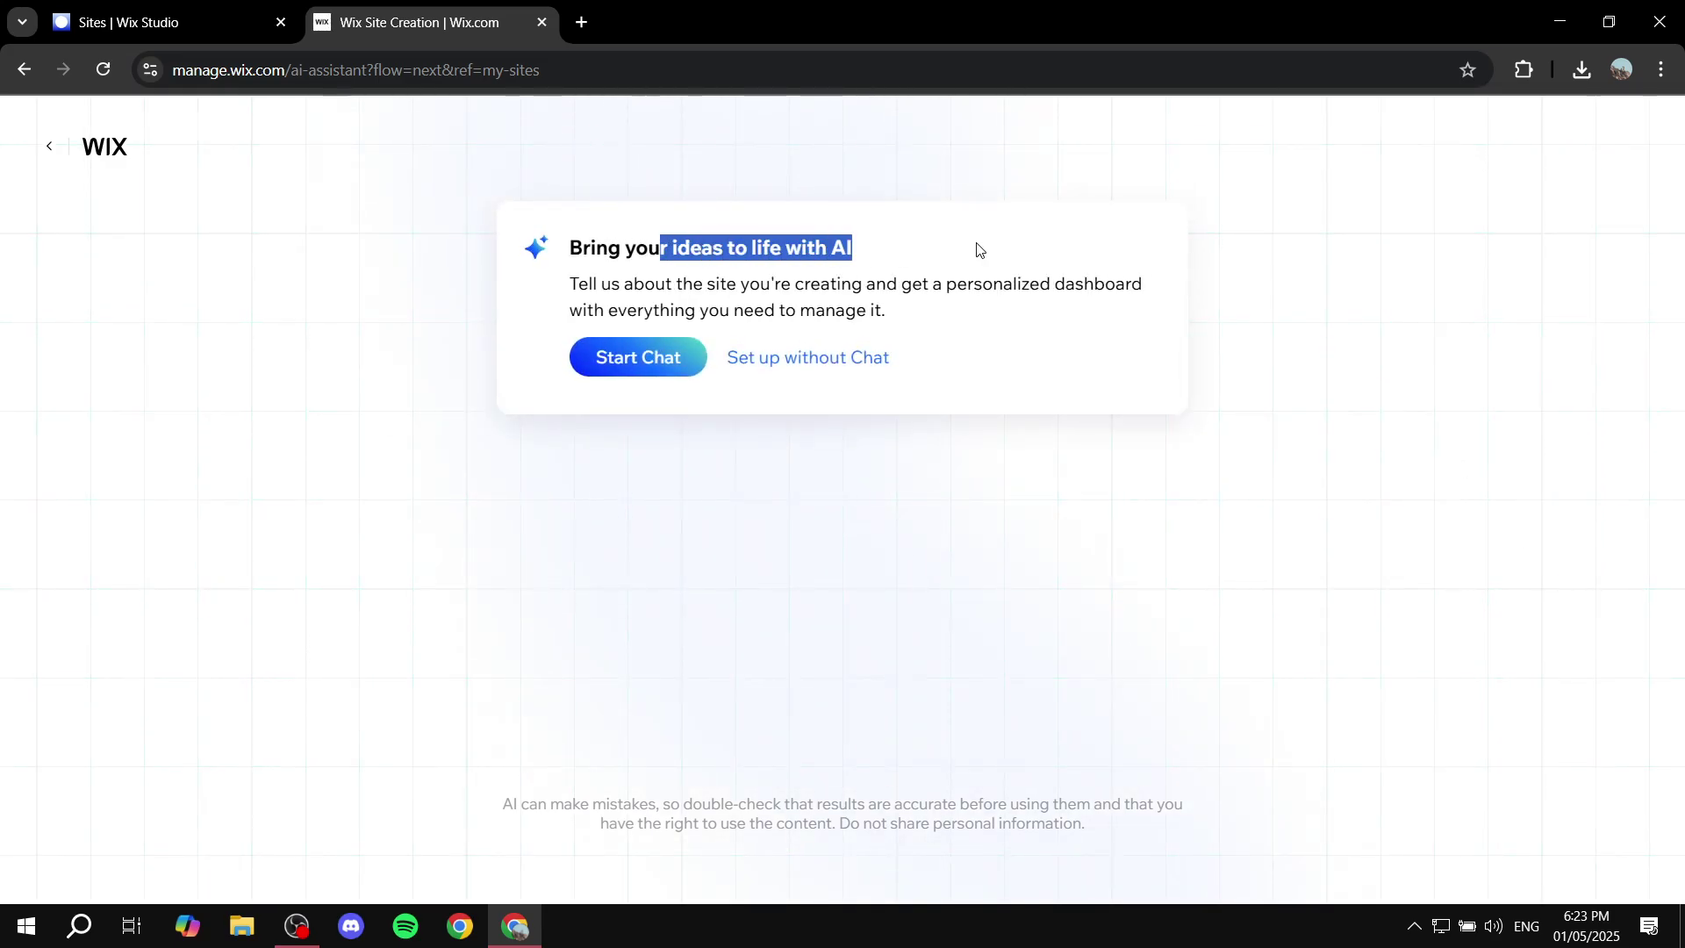
{"action": "left_click", "coordinate": [980, 250]}
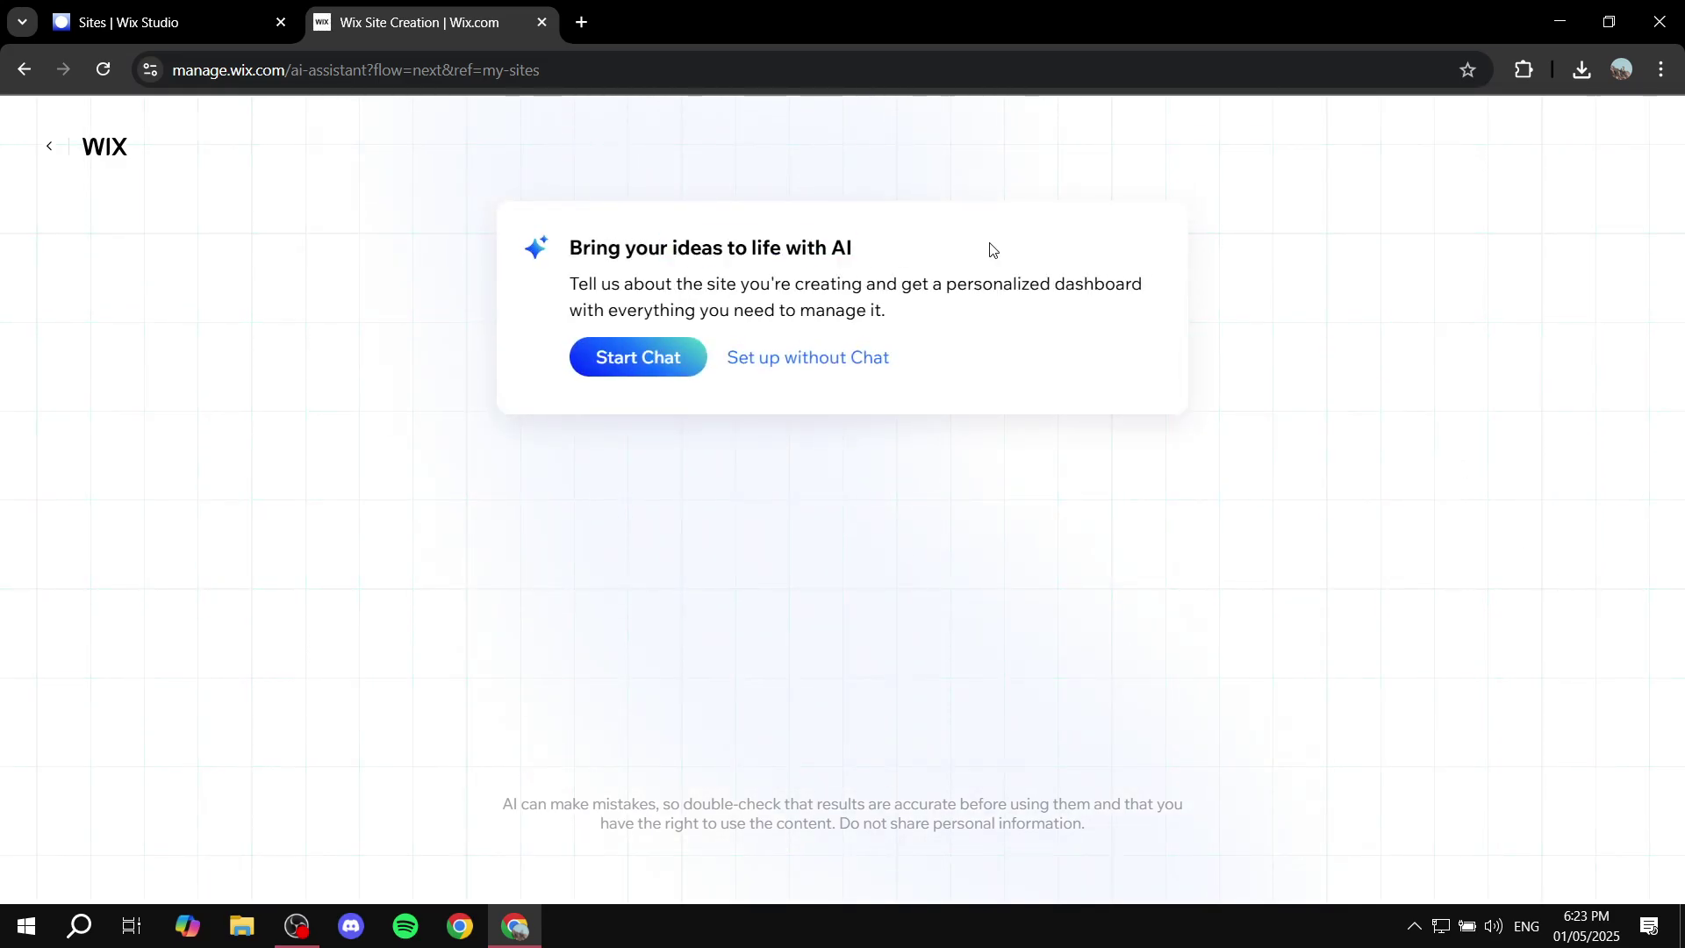
{"action": "left_click", "coordinate": [809, 365]}
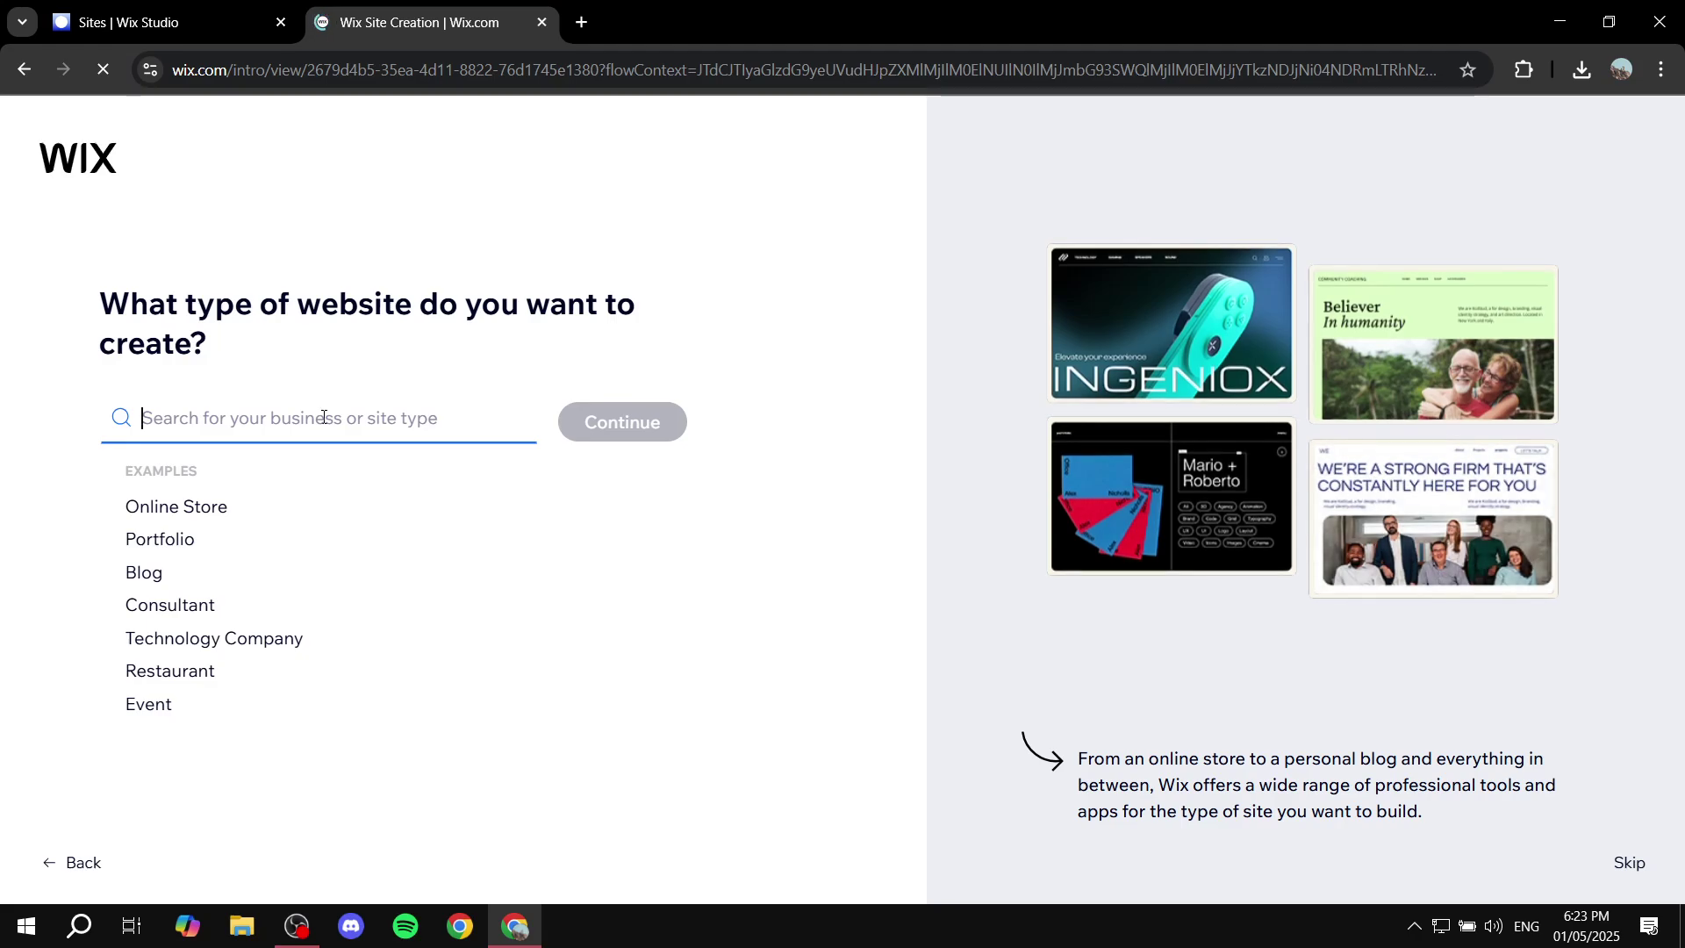
{"action": "type", "text": "G"}
{"action": "key", "text": "BackSpace"}
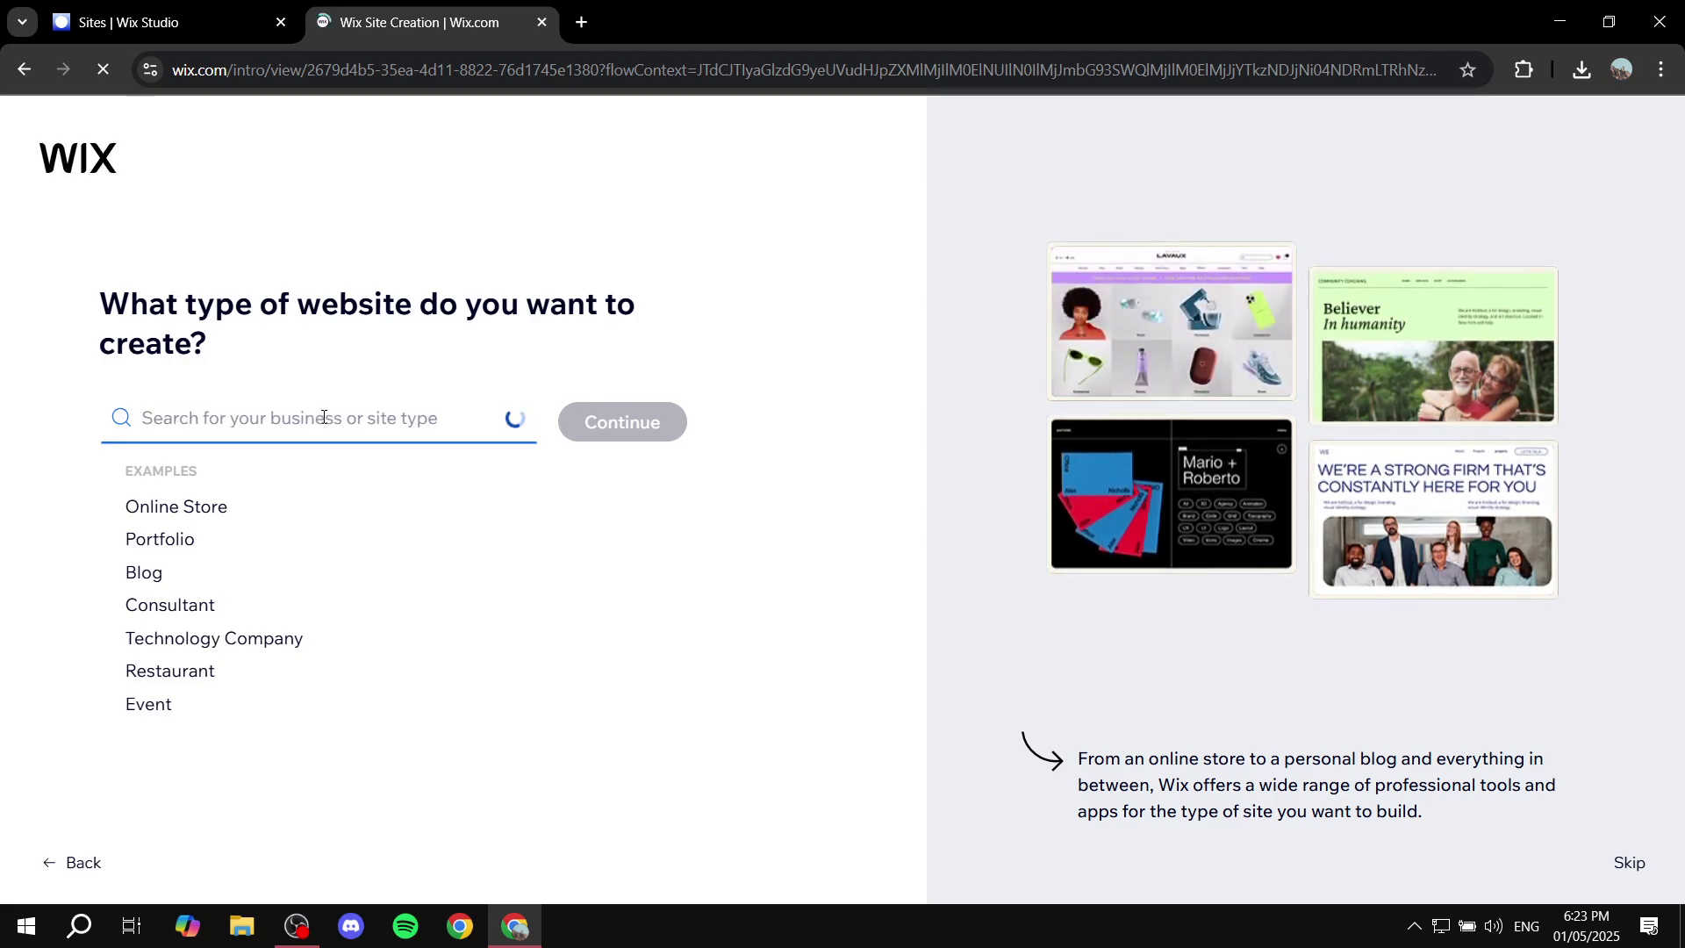
{"action": "type", "text": "Bookin"}
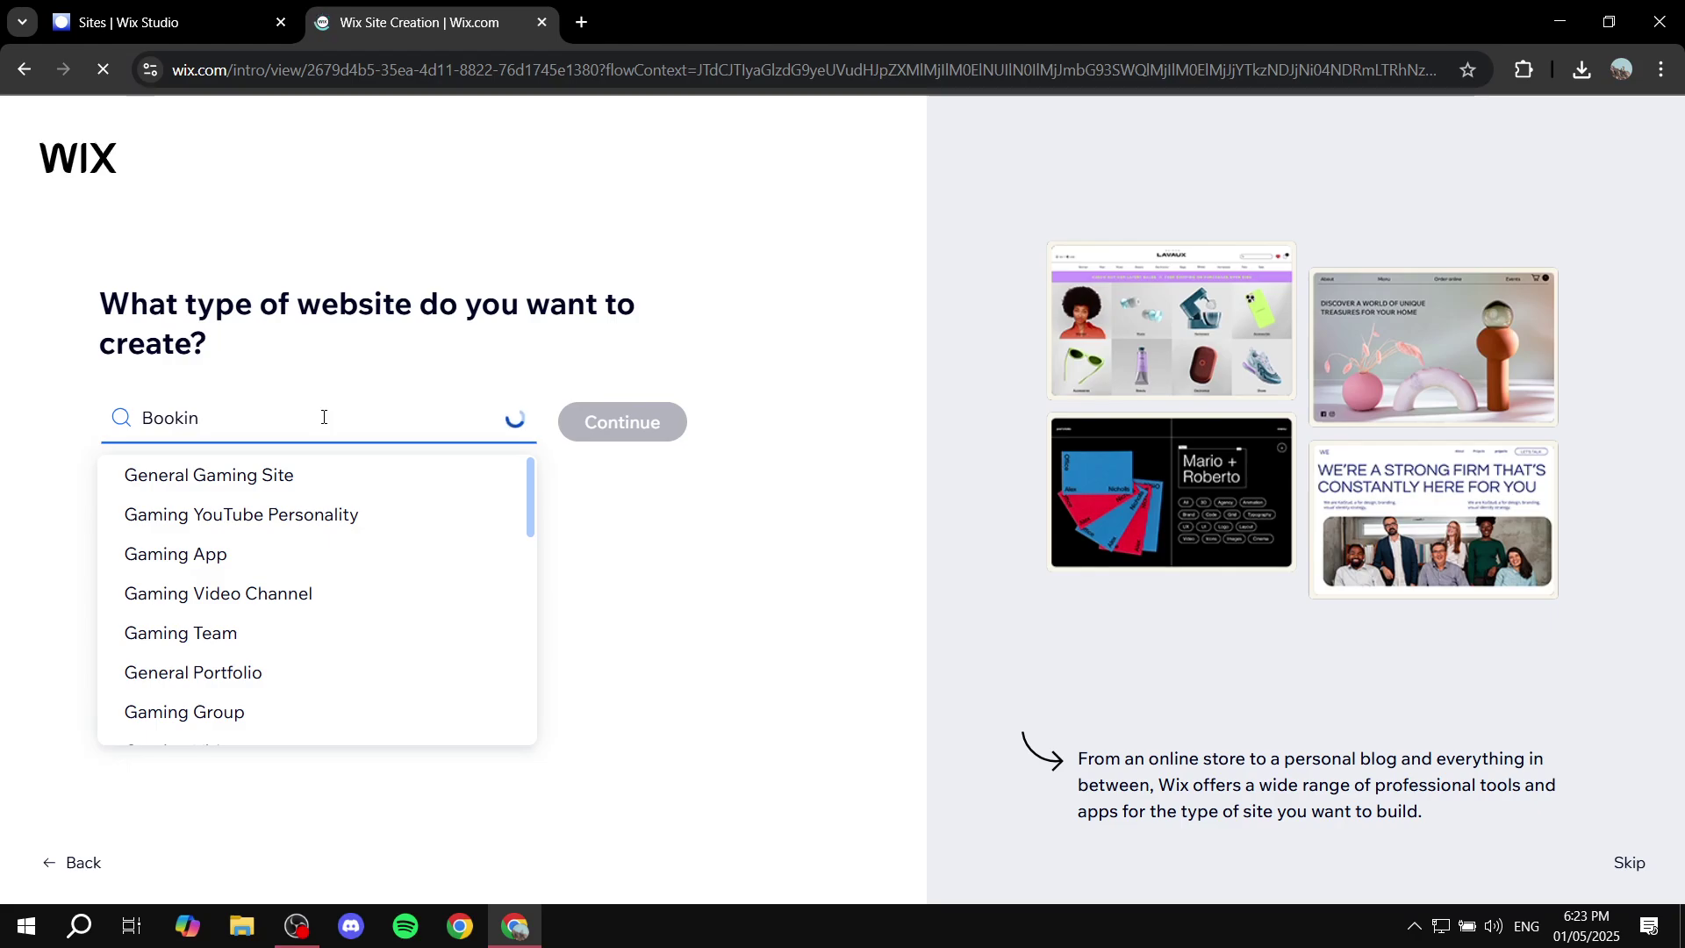
{"action": "type", "text": "gs"}
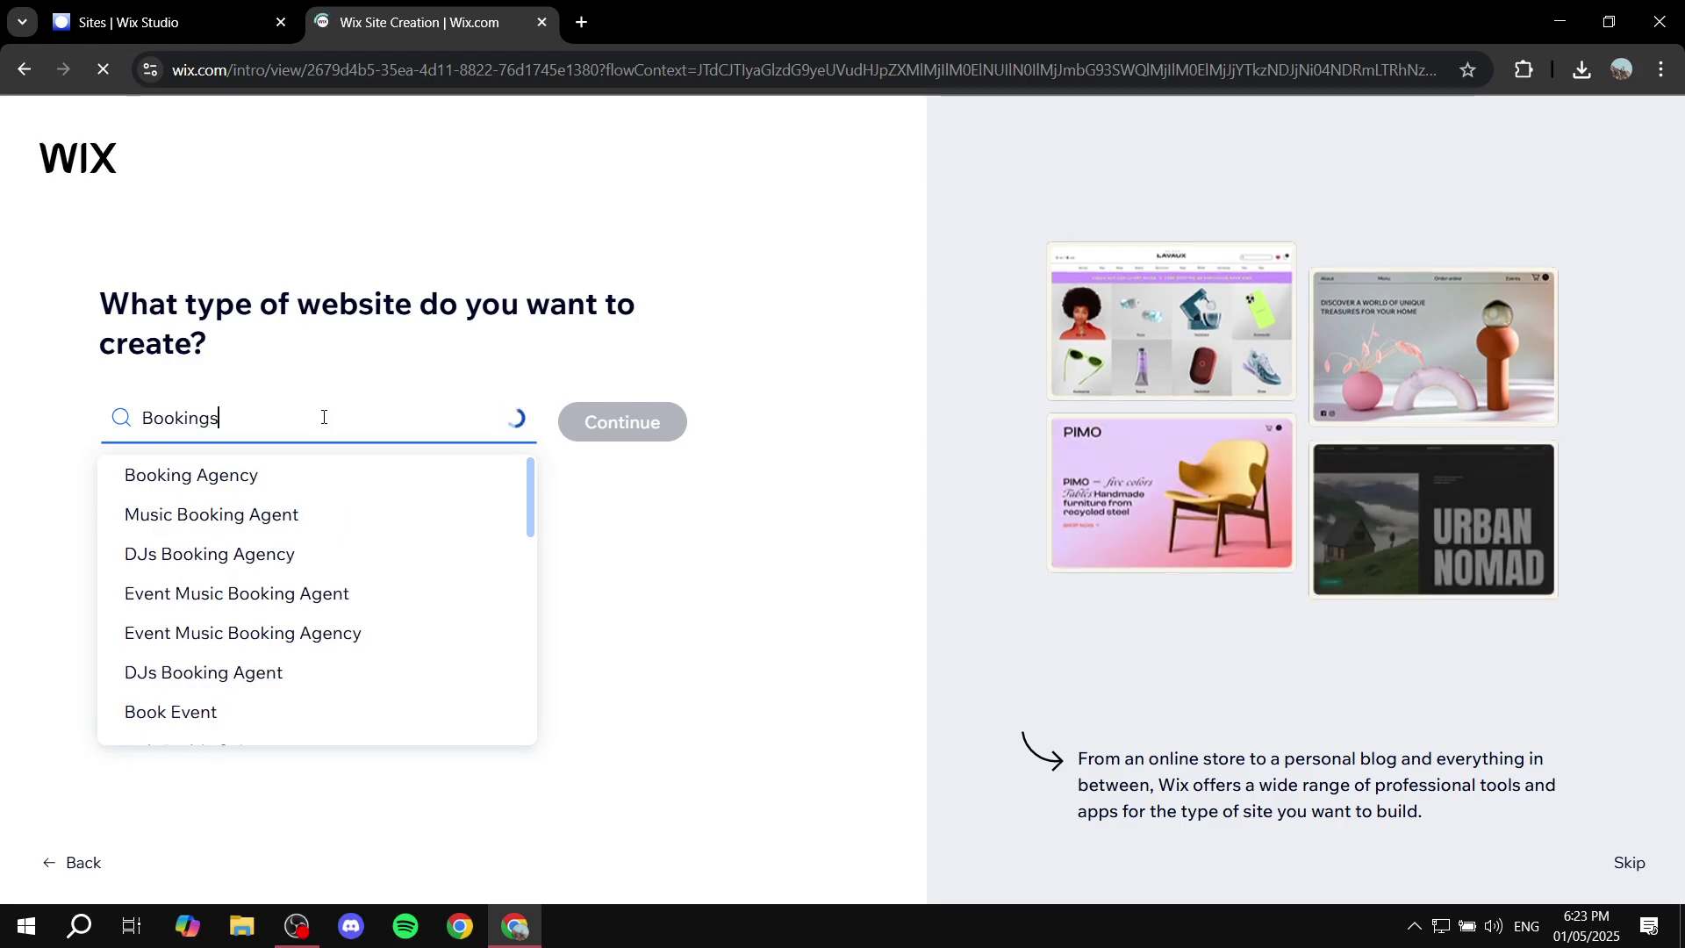
{"action": "key", "text": "BackSpace"}
{"action": "key", "text": "BackSpace"}
{"action": "key", "text": "BackSpace"}
{"action": "key", "text": "BackSpace"}
{"action": "key", "text": "BackSpace"}
{"action": "key", "text": "BackSpace"}
{"action": "key", "text": "BackSpace"}
{"action": "key", "text": "BackSpace"}
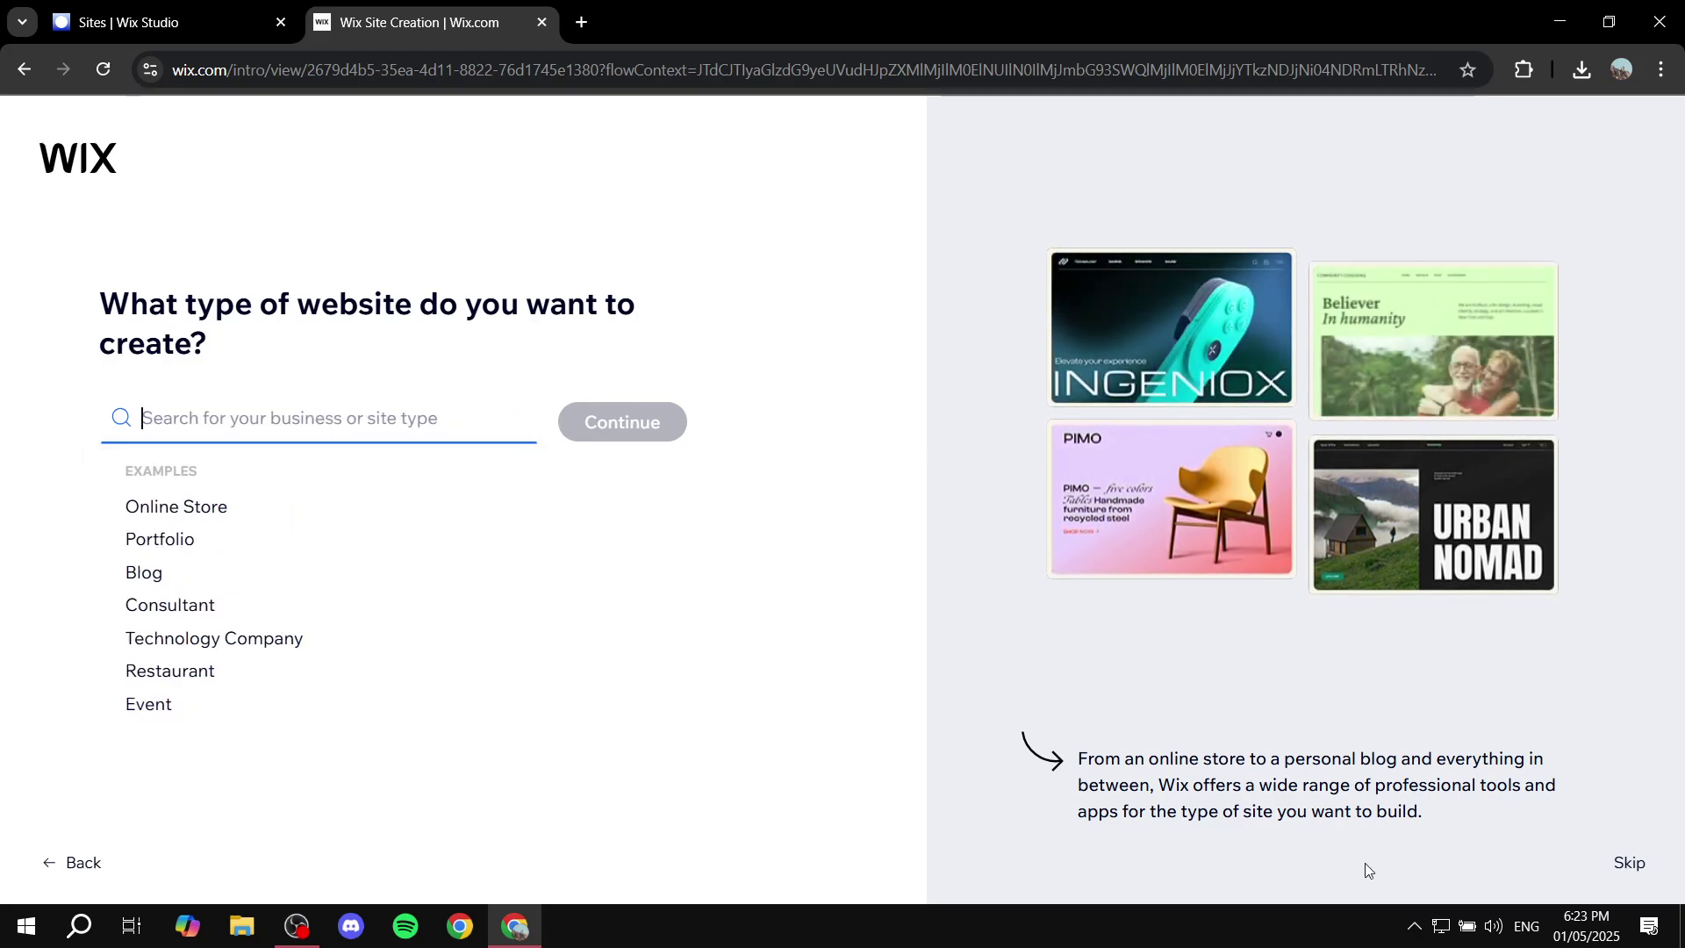
- Skip the website type question and name the website "Bookings Site"
{"action": "left_click", "coordinate": [1641, 867]}
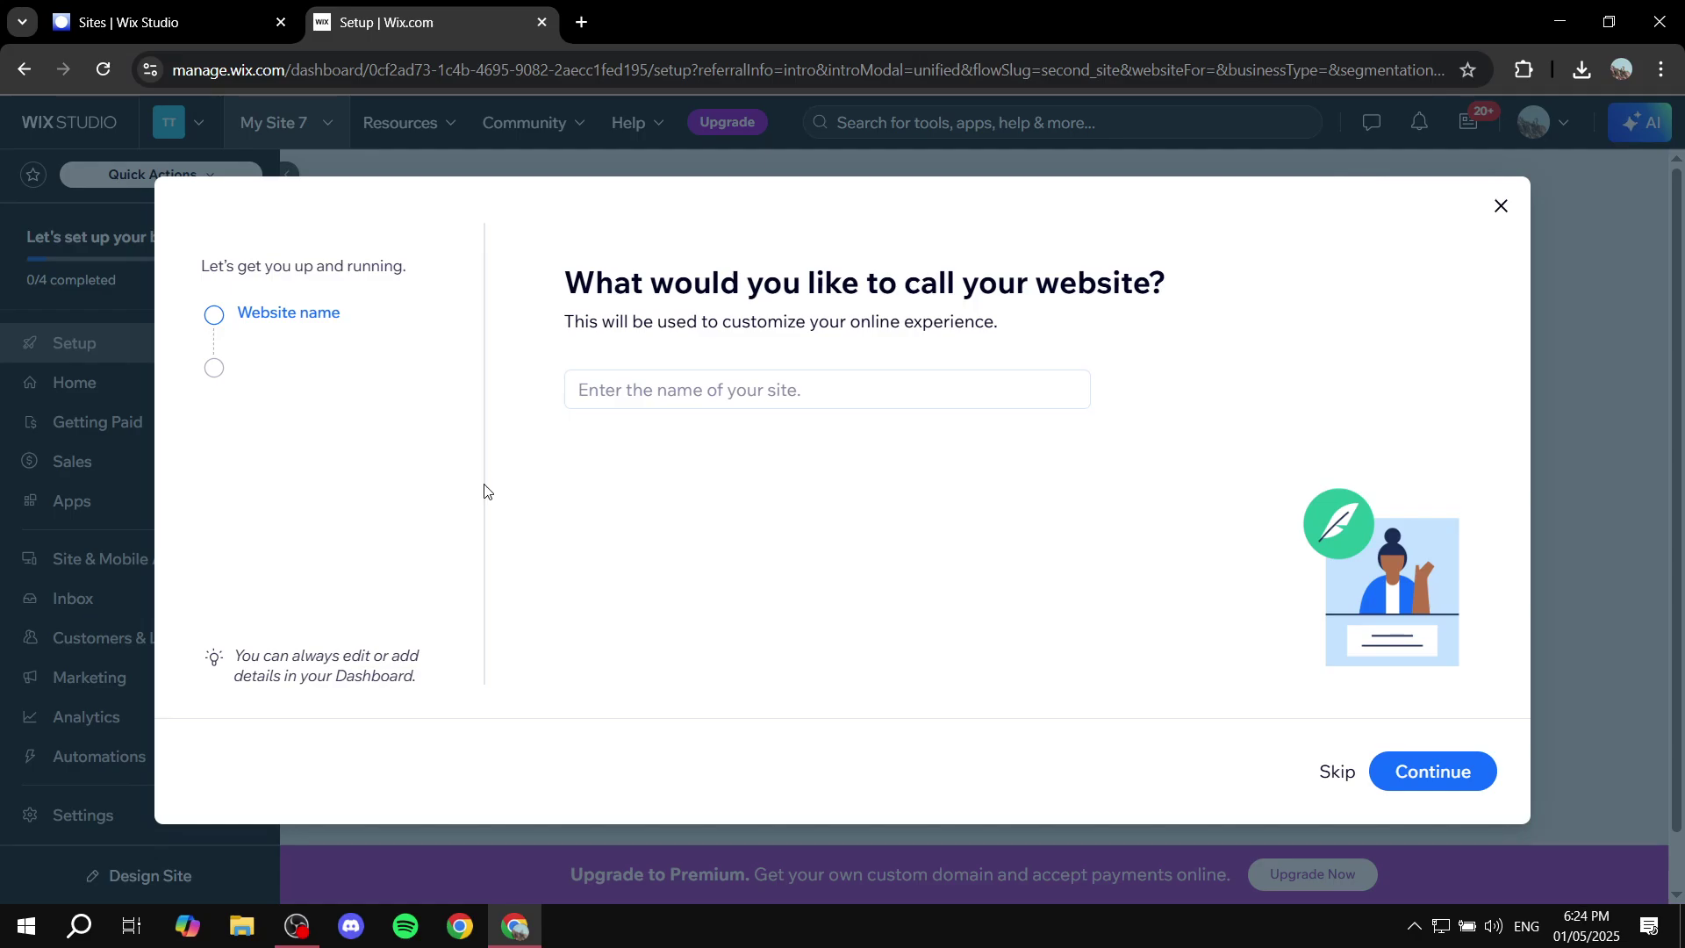
{"action": "left_click", "coordinate": [681, 375]}
{"action": "type", "text": "B"}
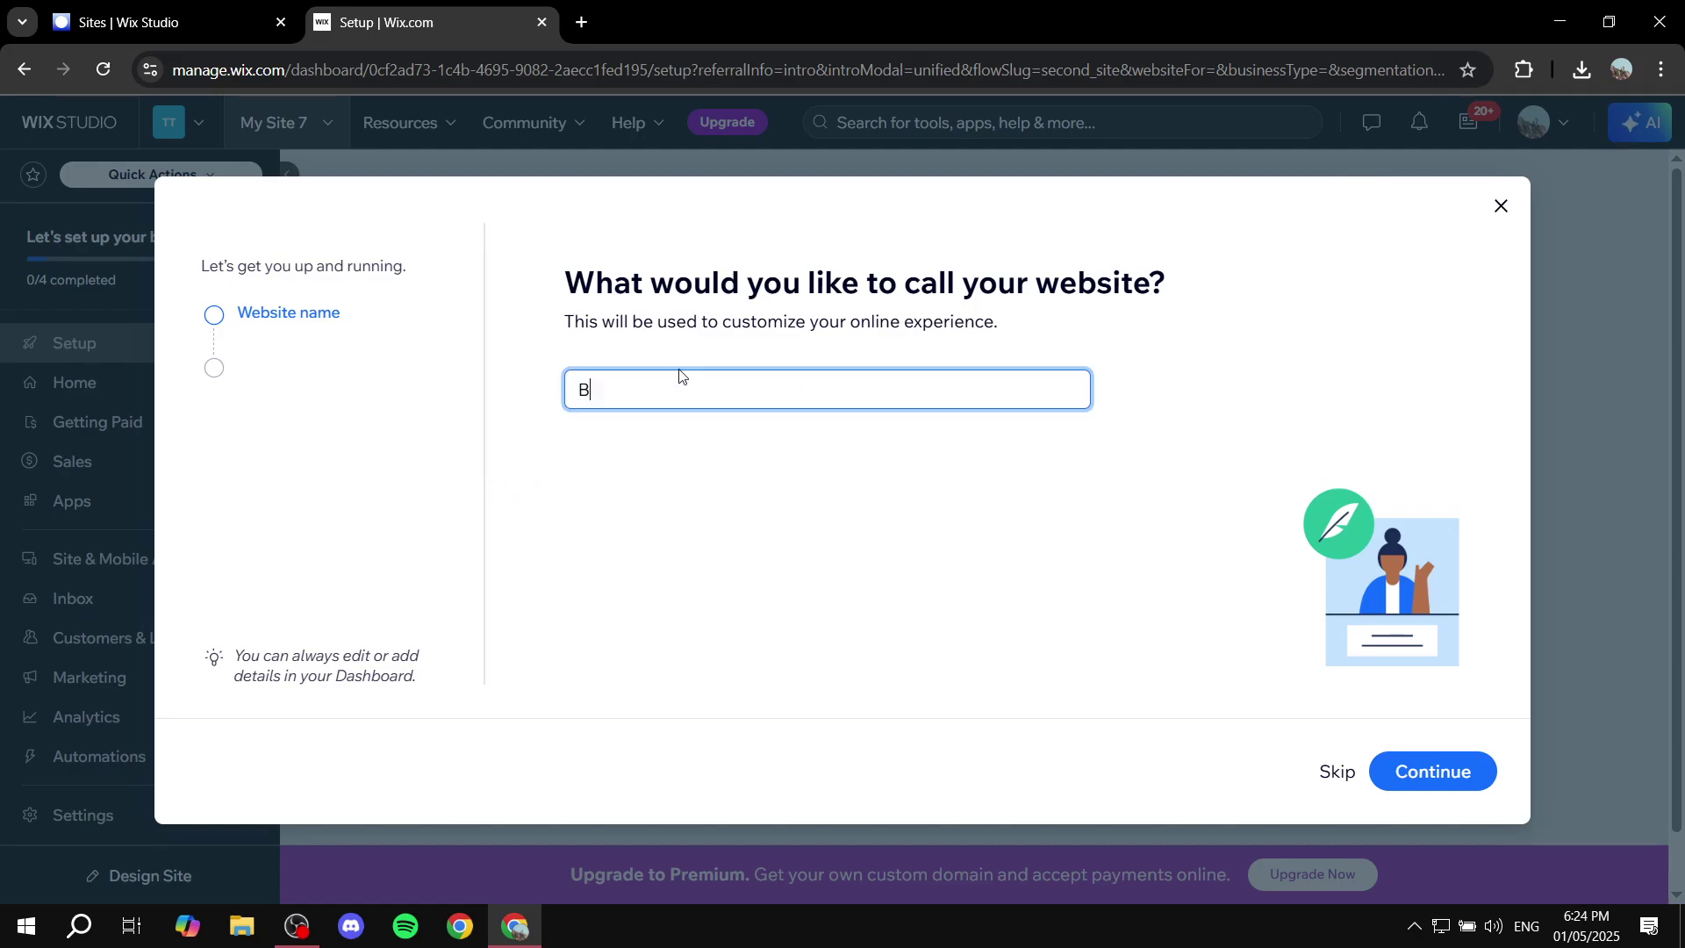
{"action": "type", "text": "ookings Site"}
{"action": "left_click", "coordinate": [1442, 766]}
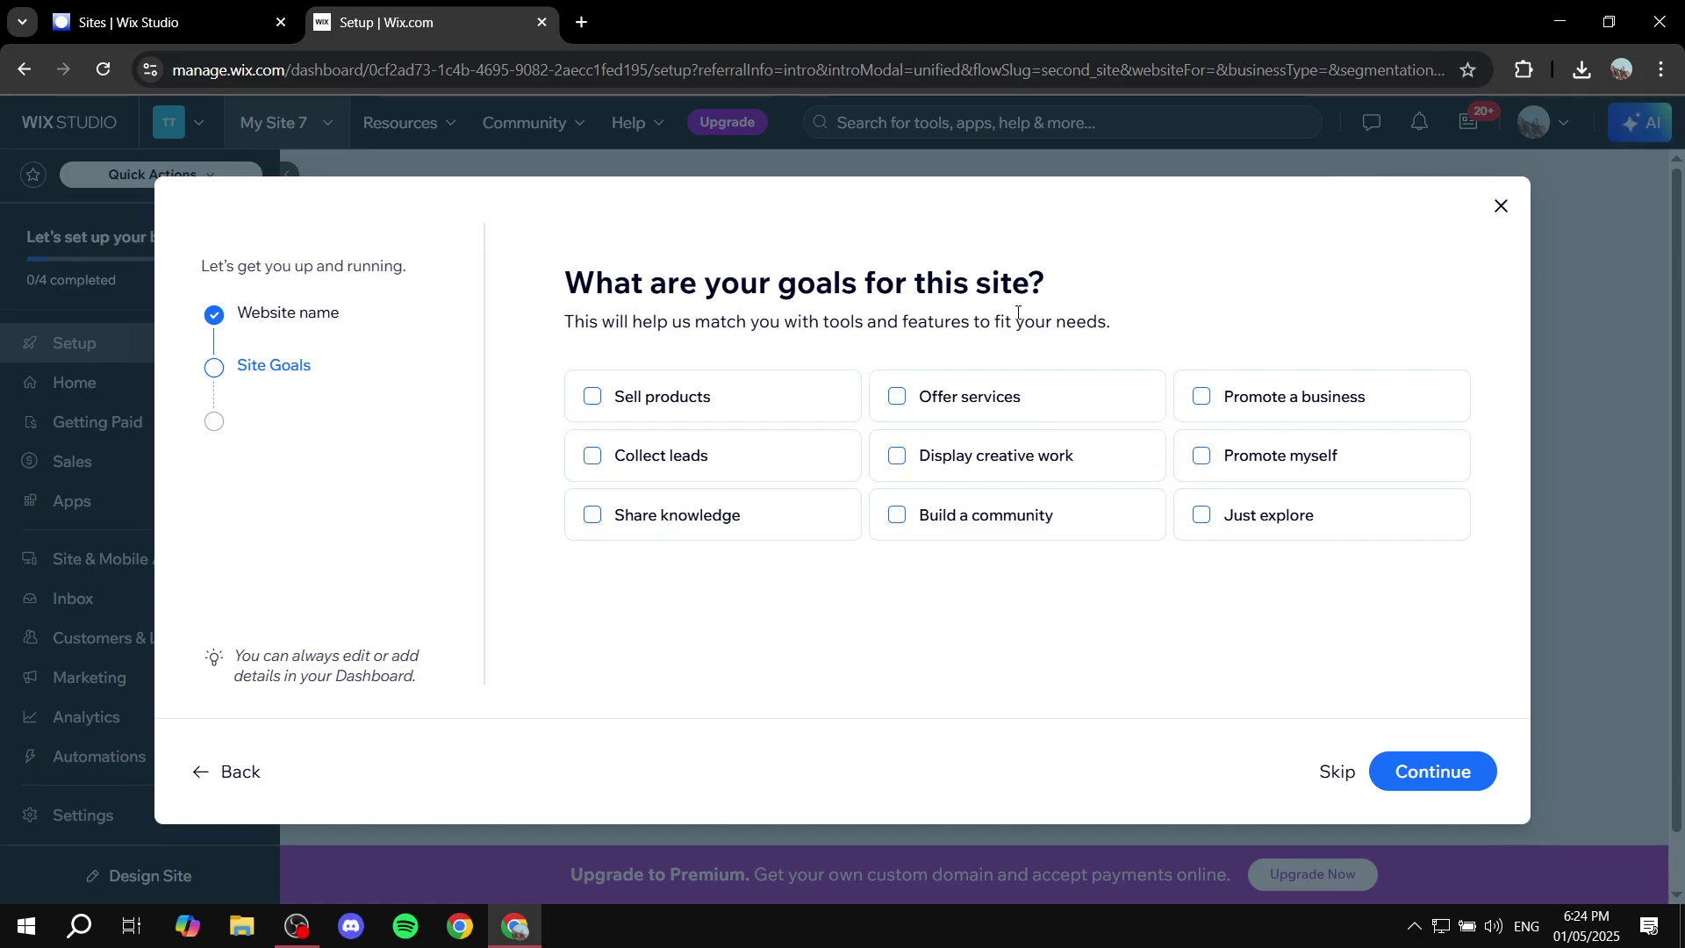
- Set the site goals to Offer services and Promote myself, and continue the setup
{"action": "left_click_drag", "start_coordinate": [848, 282], "coordinate": [1094, 278]}
{"action": "left_click", "coordinate": [1083, 308]}
{"action": "left_click", "coordinate": [989, 393]}
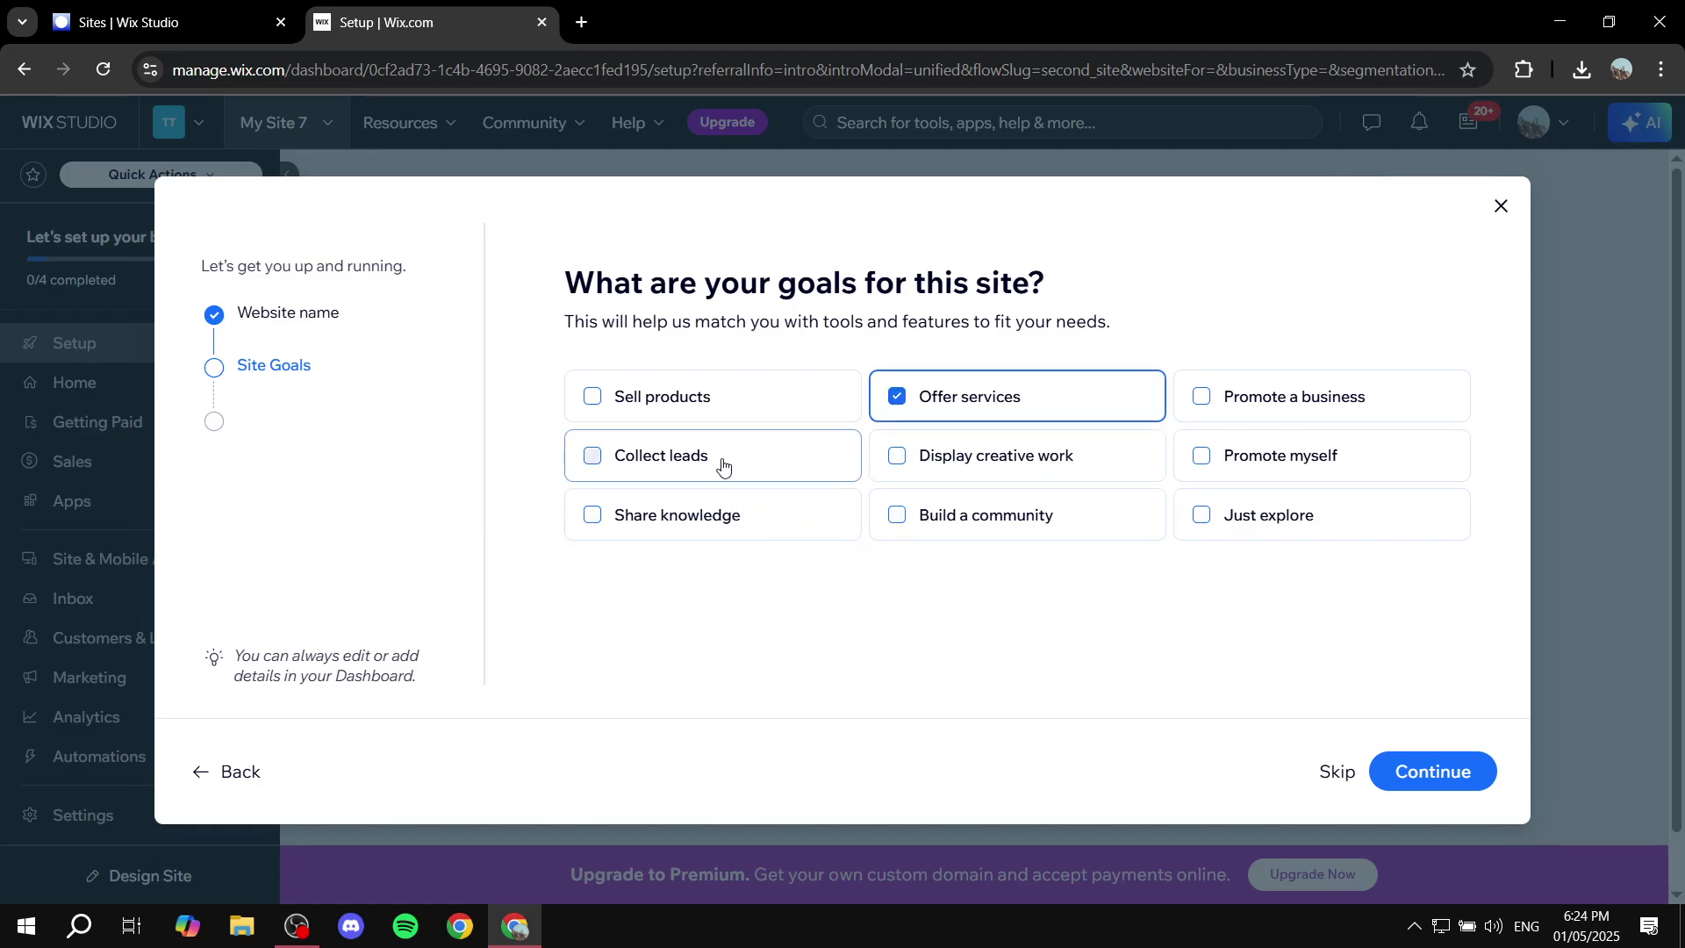
{"action": "left_click", "coordinate": [1280, 460]}
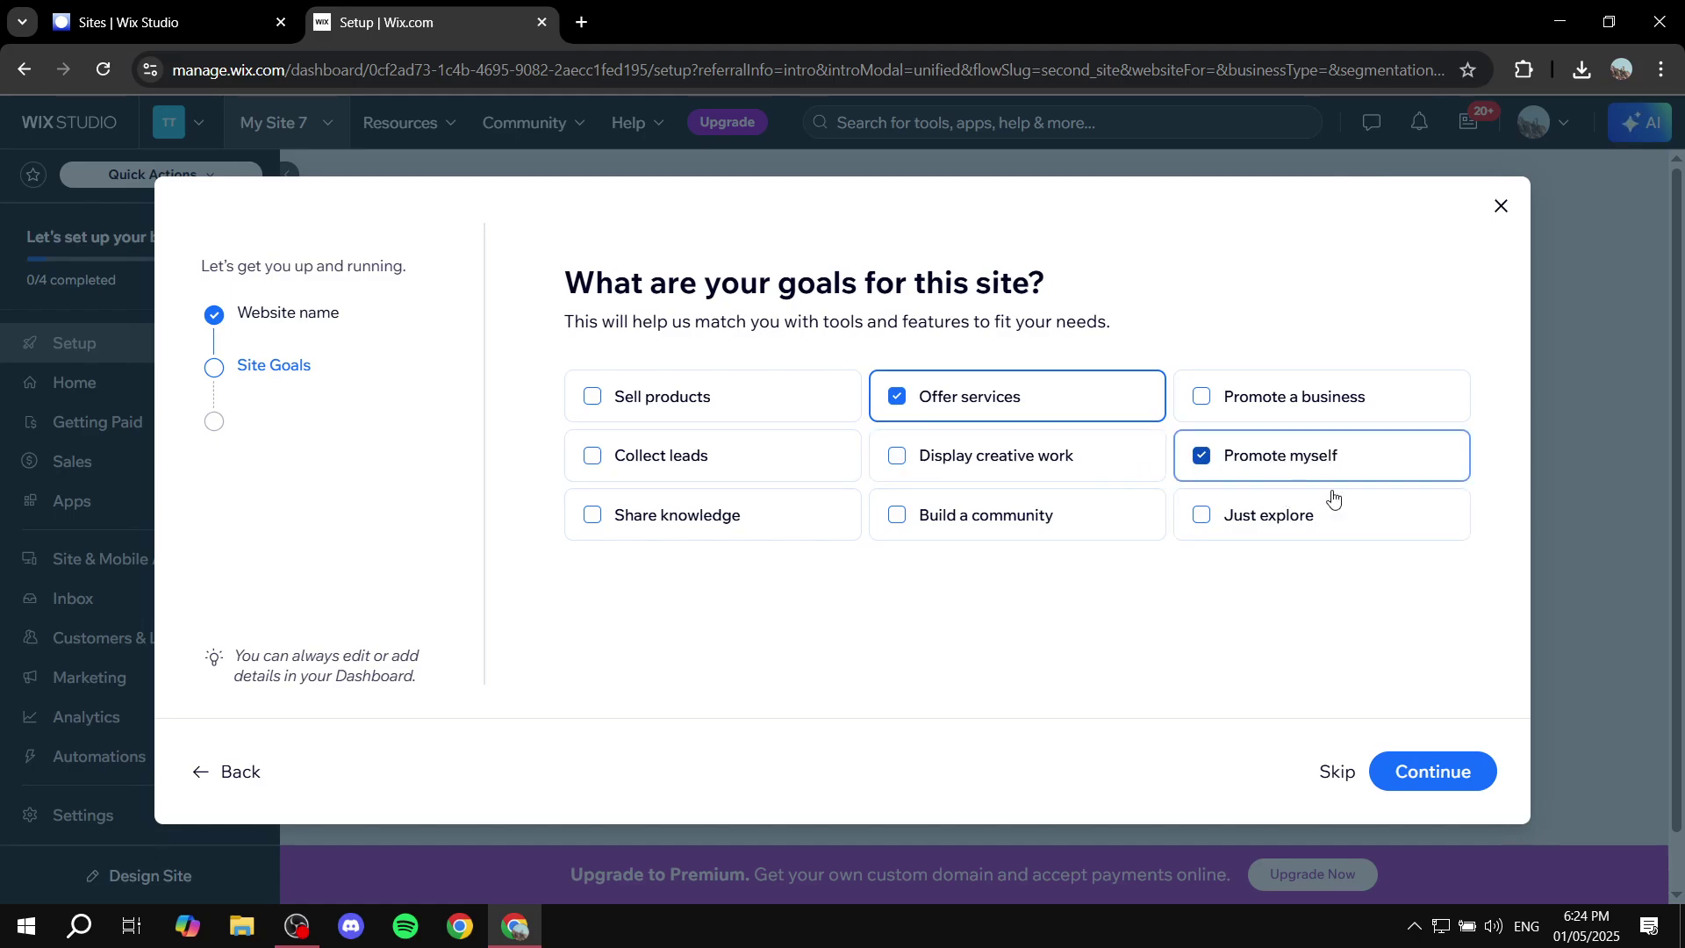
{"action": "left_click", "coordinate": [1406, 771]}
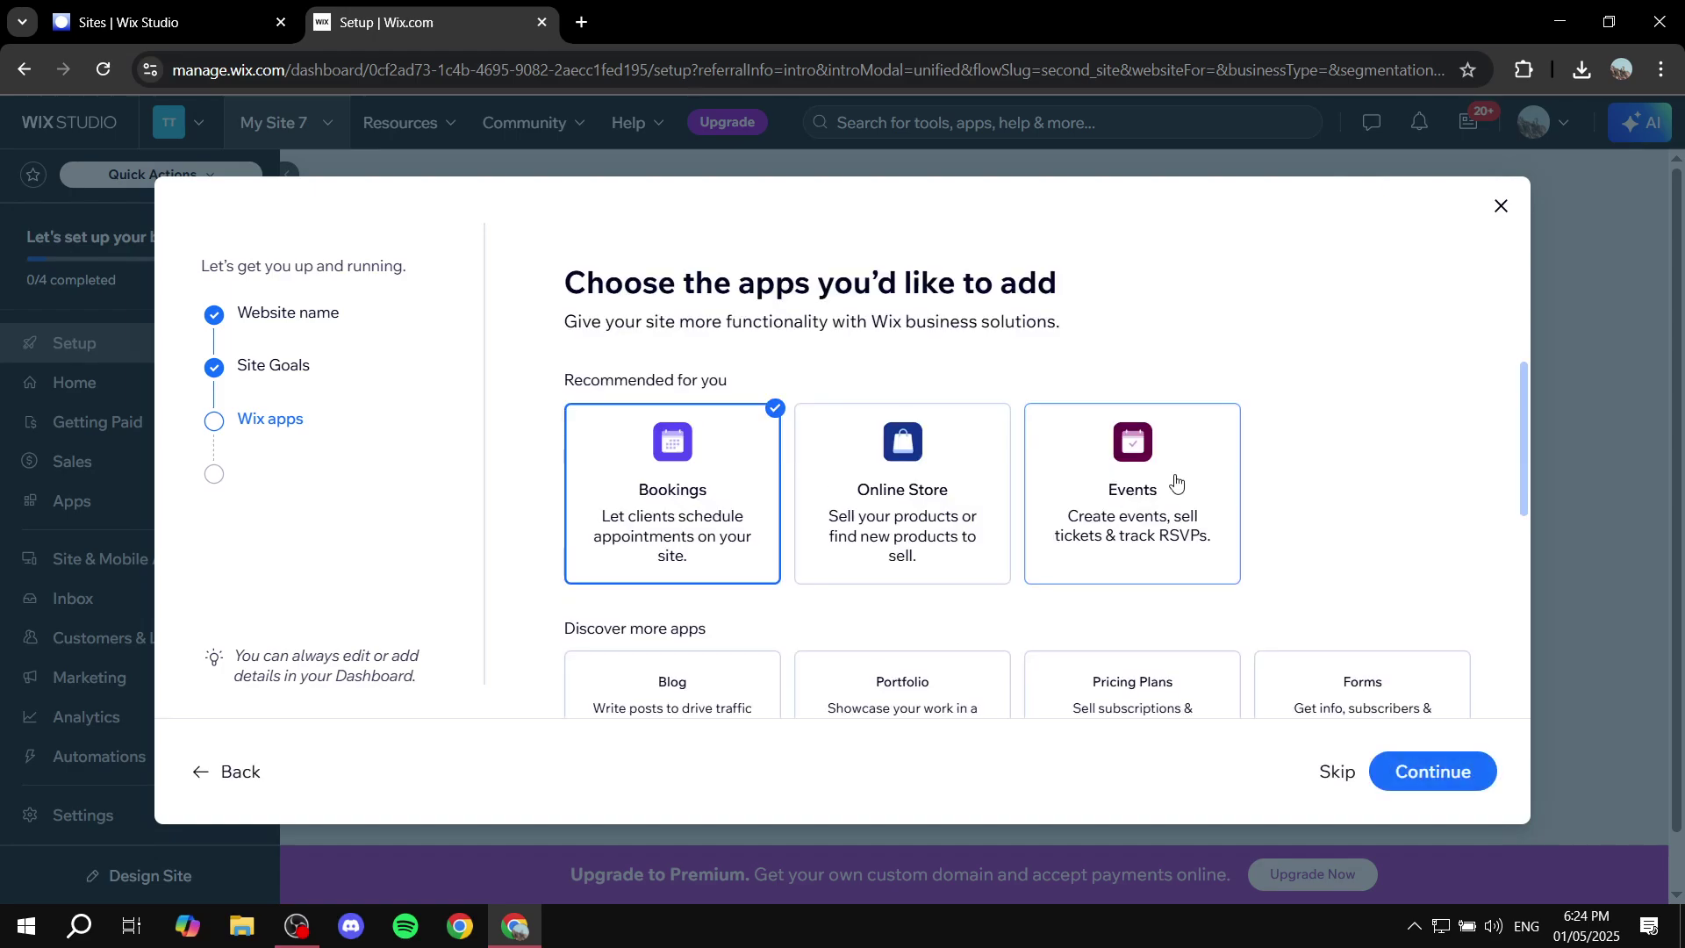
- Look through the suggested Wix apps, keep Bookings selected and continue to the site dashboard
{"action": "left_click_drag", "start_coordinate": [262, 419], "coordinate": [387, 418]}
{"action": "left_click", "coordinate": [391, 416]}
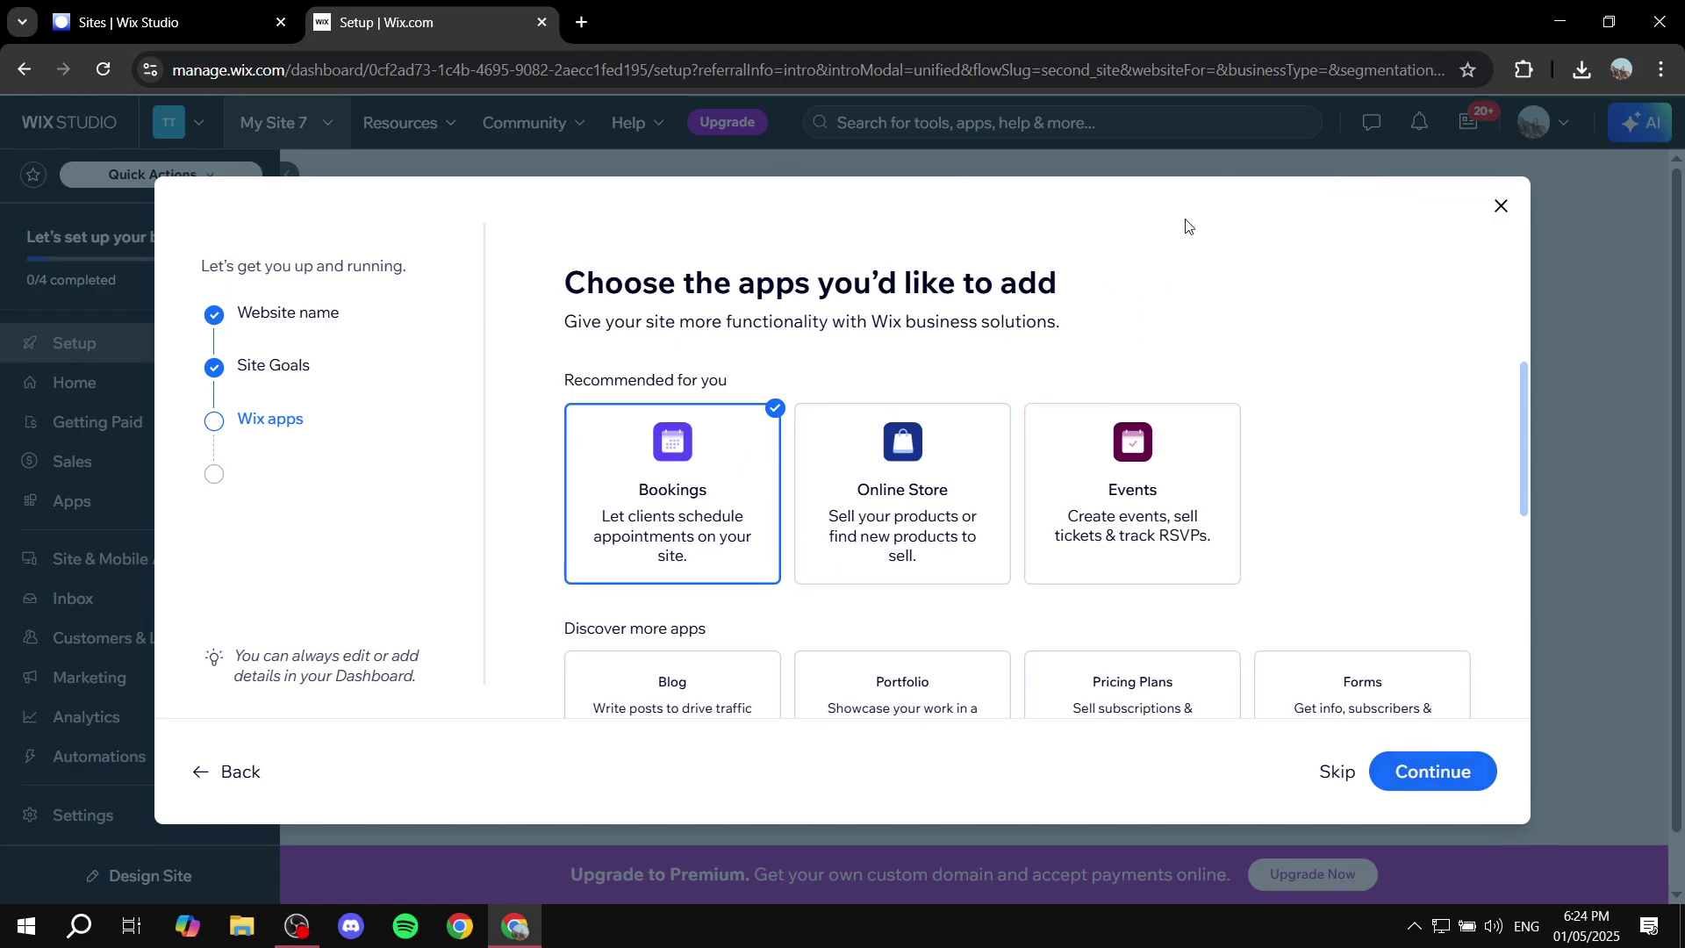
{"action": "scroll", "coordinate": [1300, 447], "scroll_direction": "down", "scroll_amount": 5}
{"action": "scroll", "coordinate": [1300, 448], "scroll_direction": "up", "scroll_amount": 5}
{"action": "left_click", "coordinate": [1436, 772]}
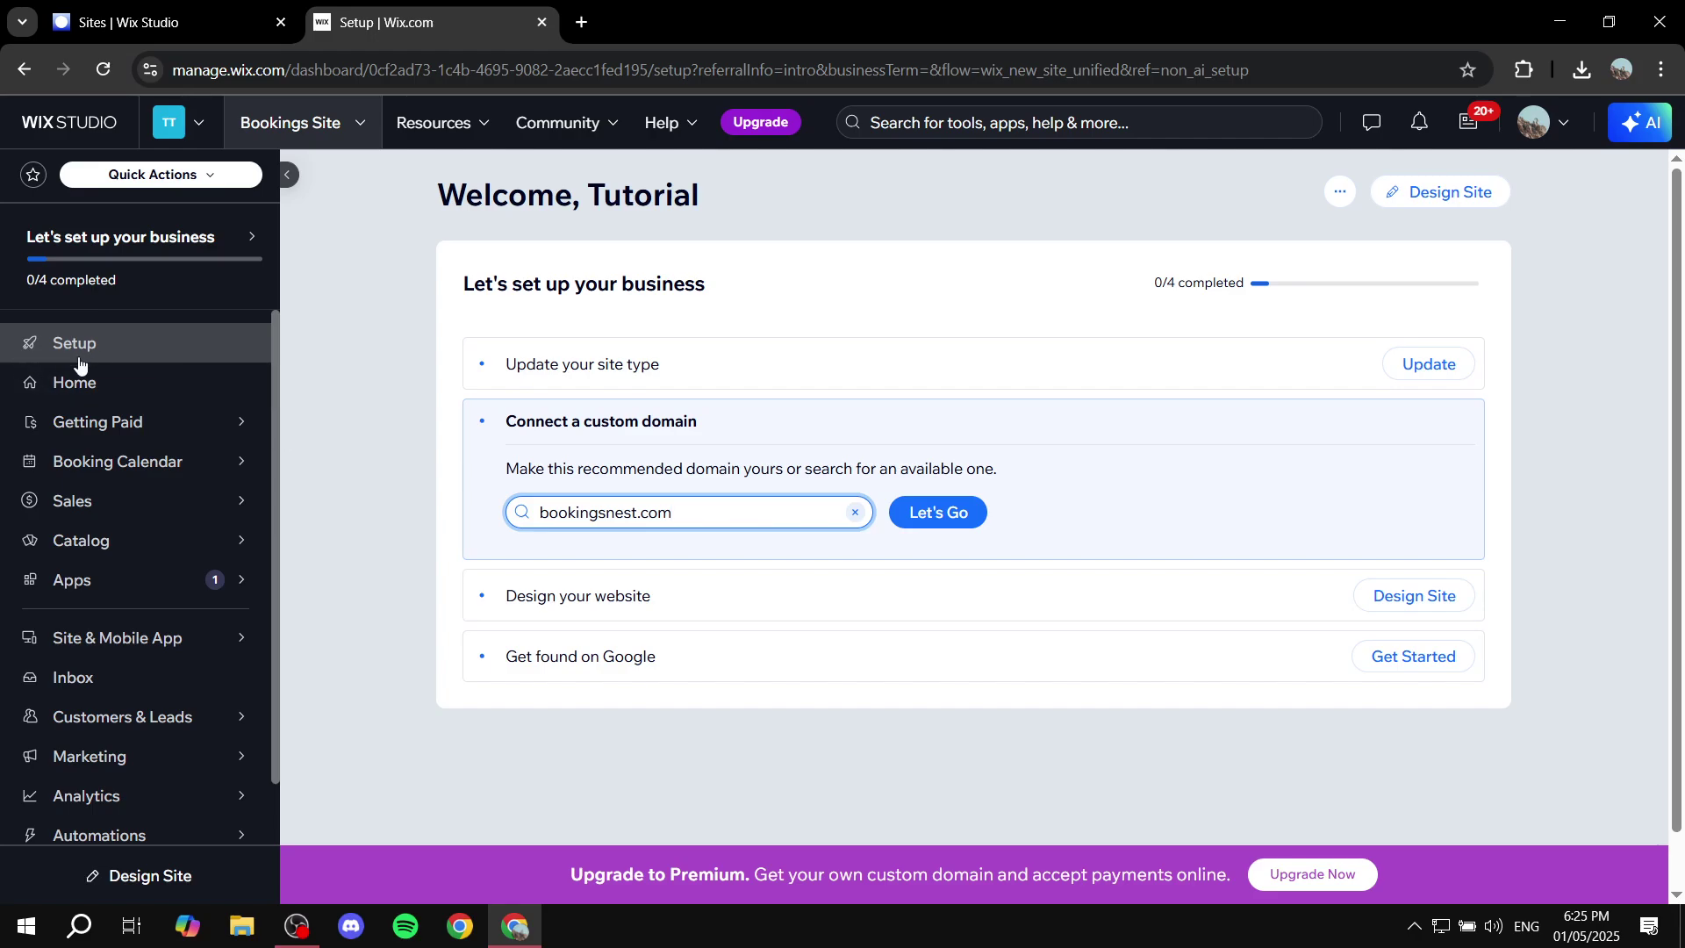
- Examine the dashboard home, the site settings list and the Business Info page, and return to the settings
{"action": "left_click", "coordinate": [123, 383]}
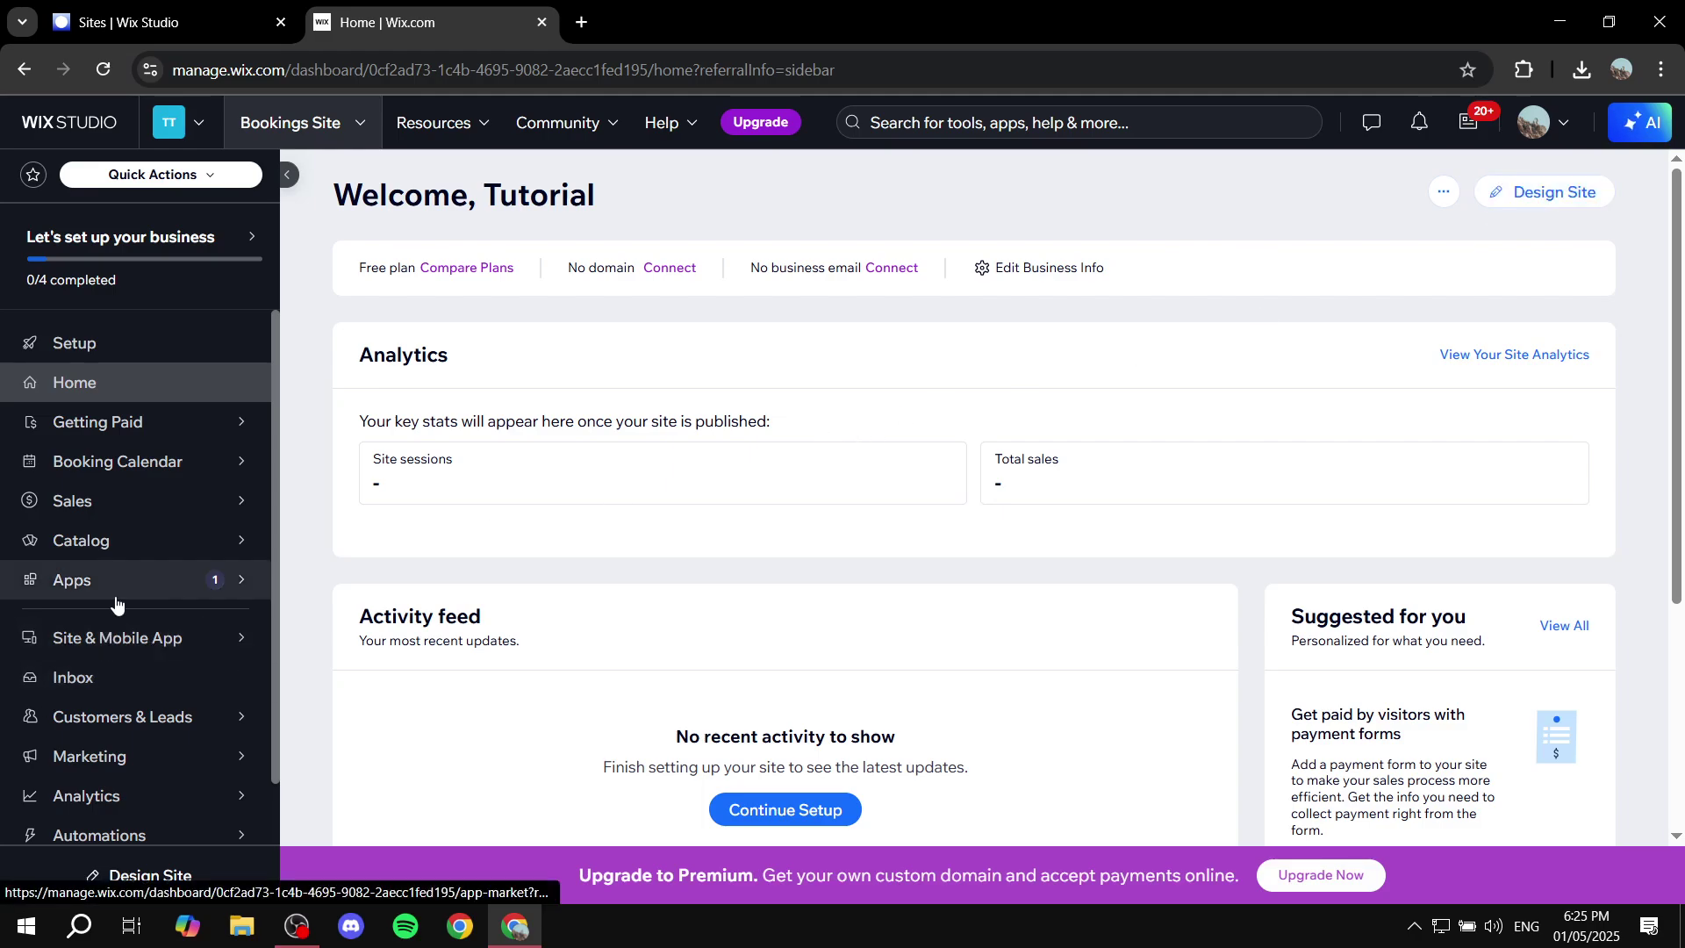
{"action": "scroll", "coordinate": [168, 705], "scroll_direction": "down", "scroll_amount": 2}
{"action": "left_click", "coordinate": [119, 822]}
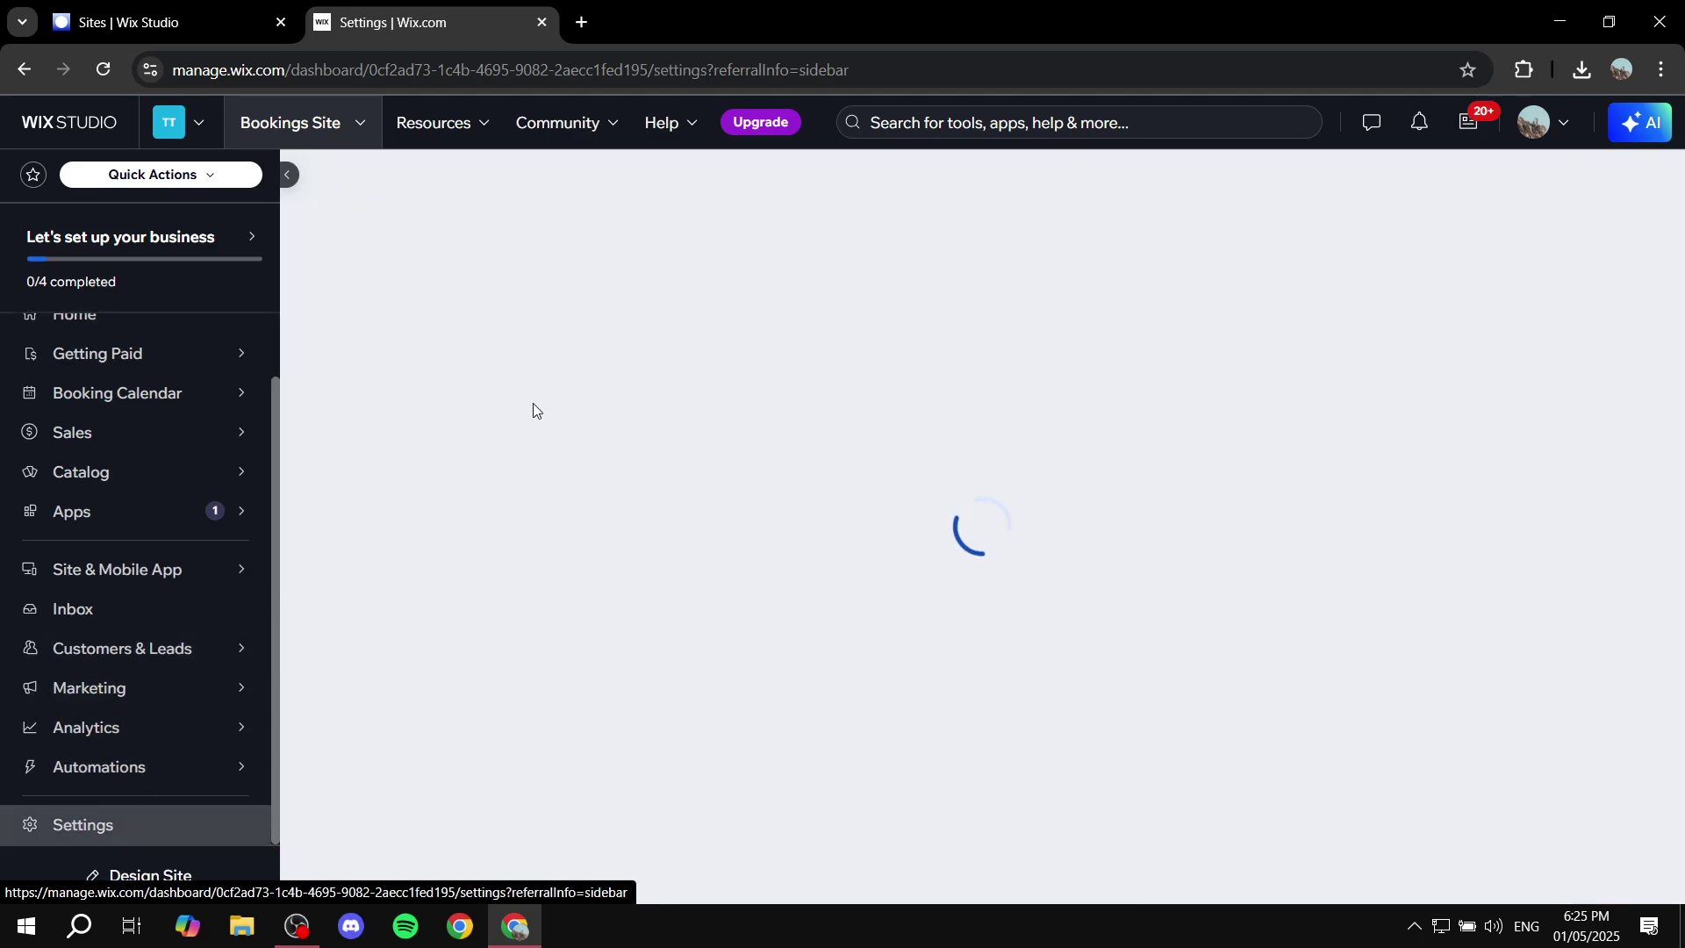
{"action": "scroll", "coordinate": [544, 438], "scroll_direction": "down", "scroll_amount": 10}
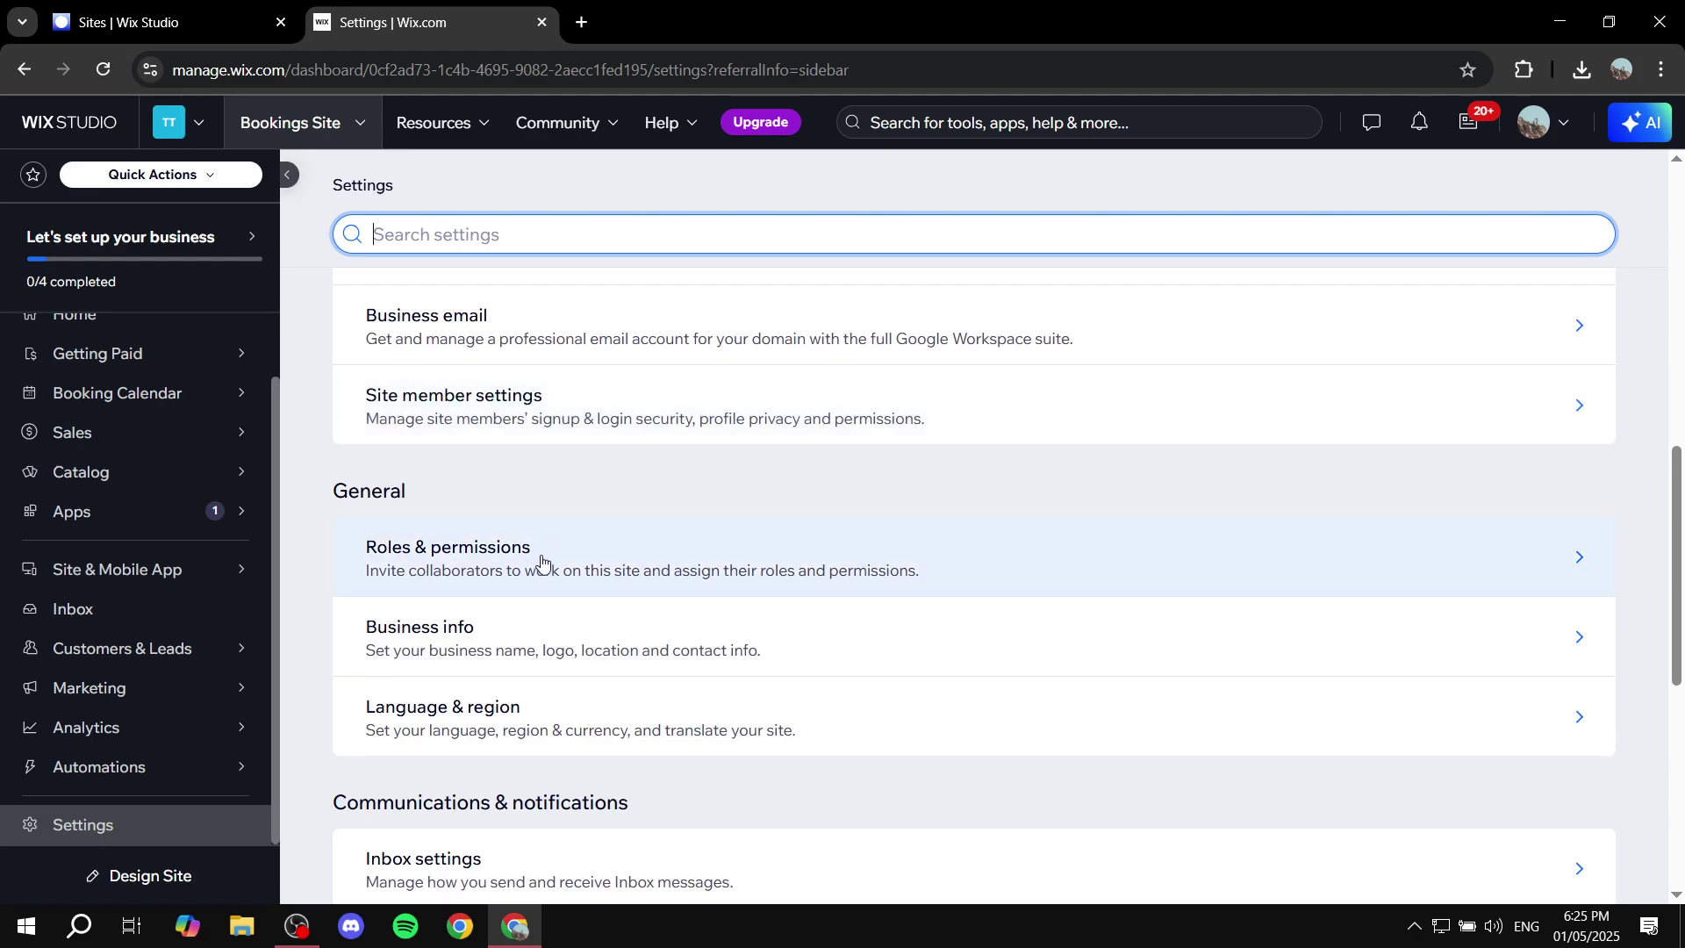
{"action": "scroll", "coordinate": [507, 564], "scroll_direction": "down", "scroll_amount": 1}
{"action": "left_click", "coordinate": [496, 540]}
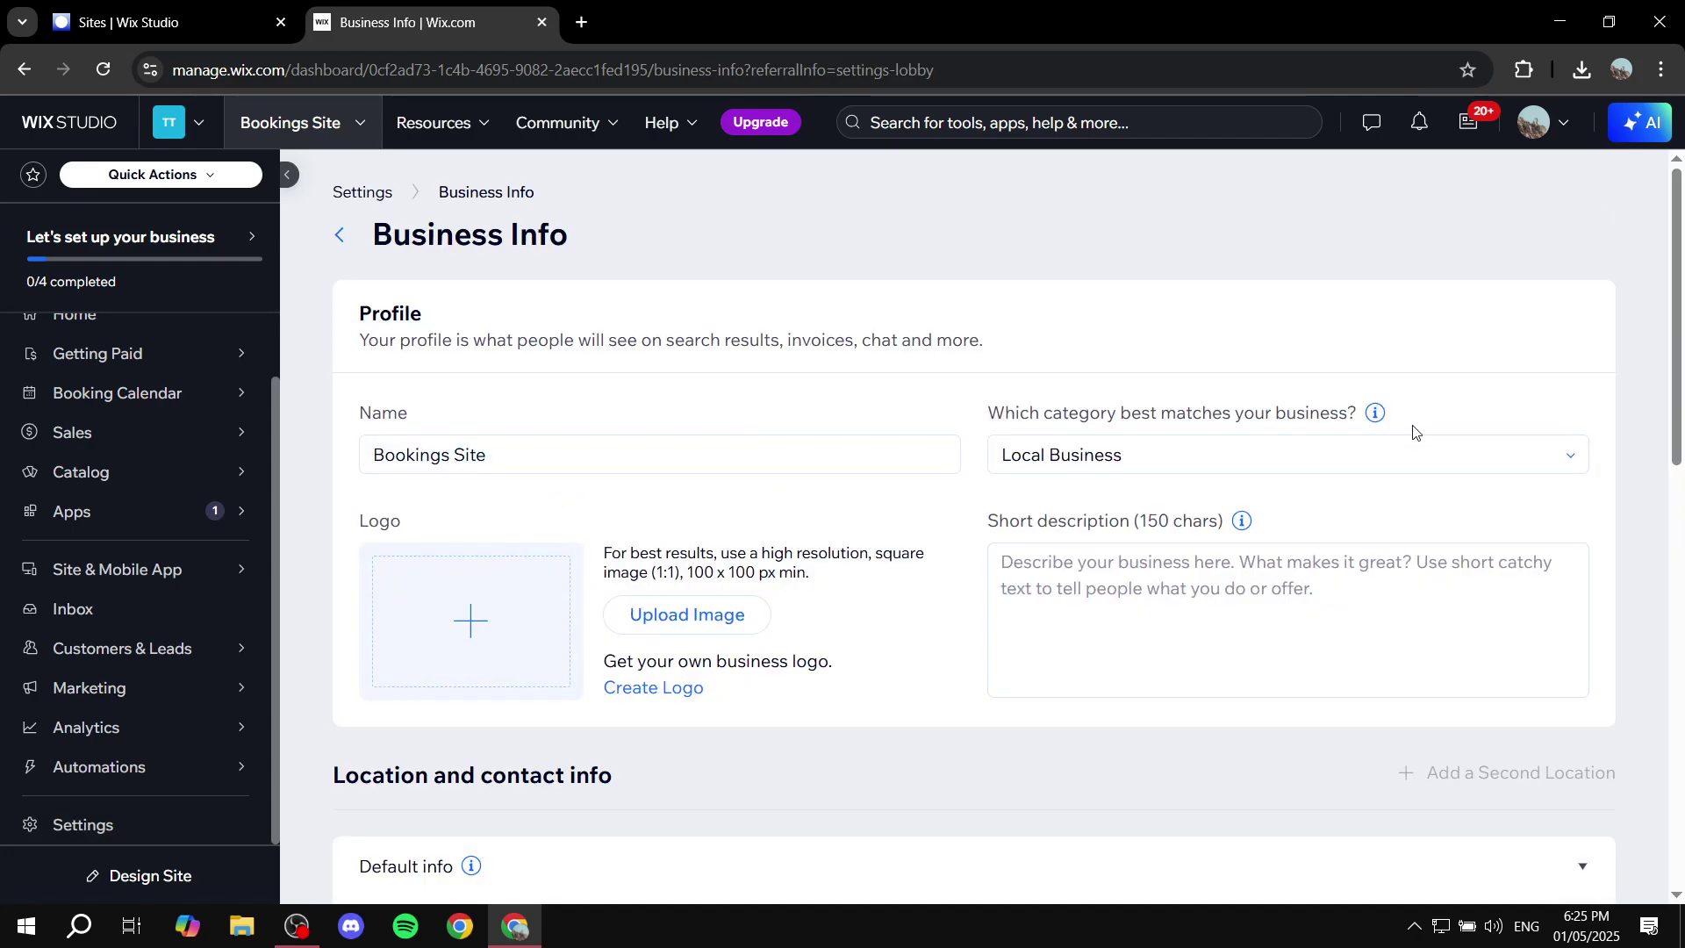
{"action": "scroll", "coordinate": [1095, 647], "scroll_direction": "down", "scroll_amount": 2}
{"action": "scroll", "coordinate": [1004, 519], "scroll_direction": "up", "scroll_amount": 2}
{"action": "left_click", "coordinate": [339, 234]}
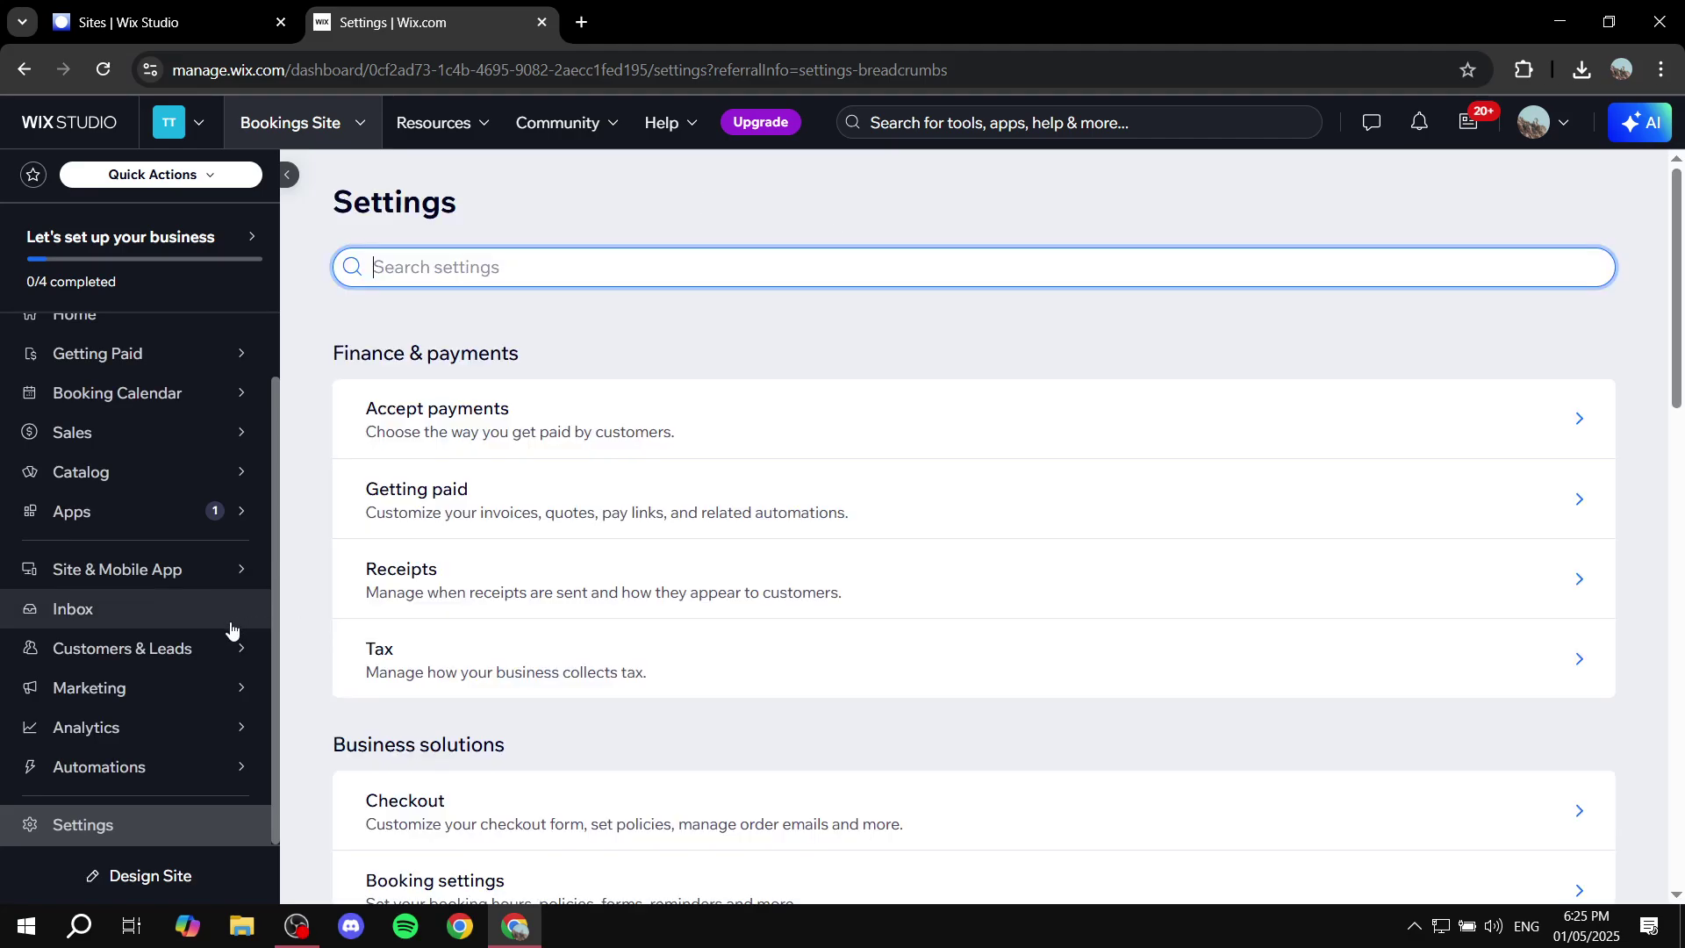
- Go back to the dashboard home and start designing the site
{"action": "scroll", "coordinate": [176, 614], "scroll_direction": "up", "scroll_amount": 2}
{"action": "mouse_move", "coordinate": [173, 472]}
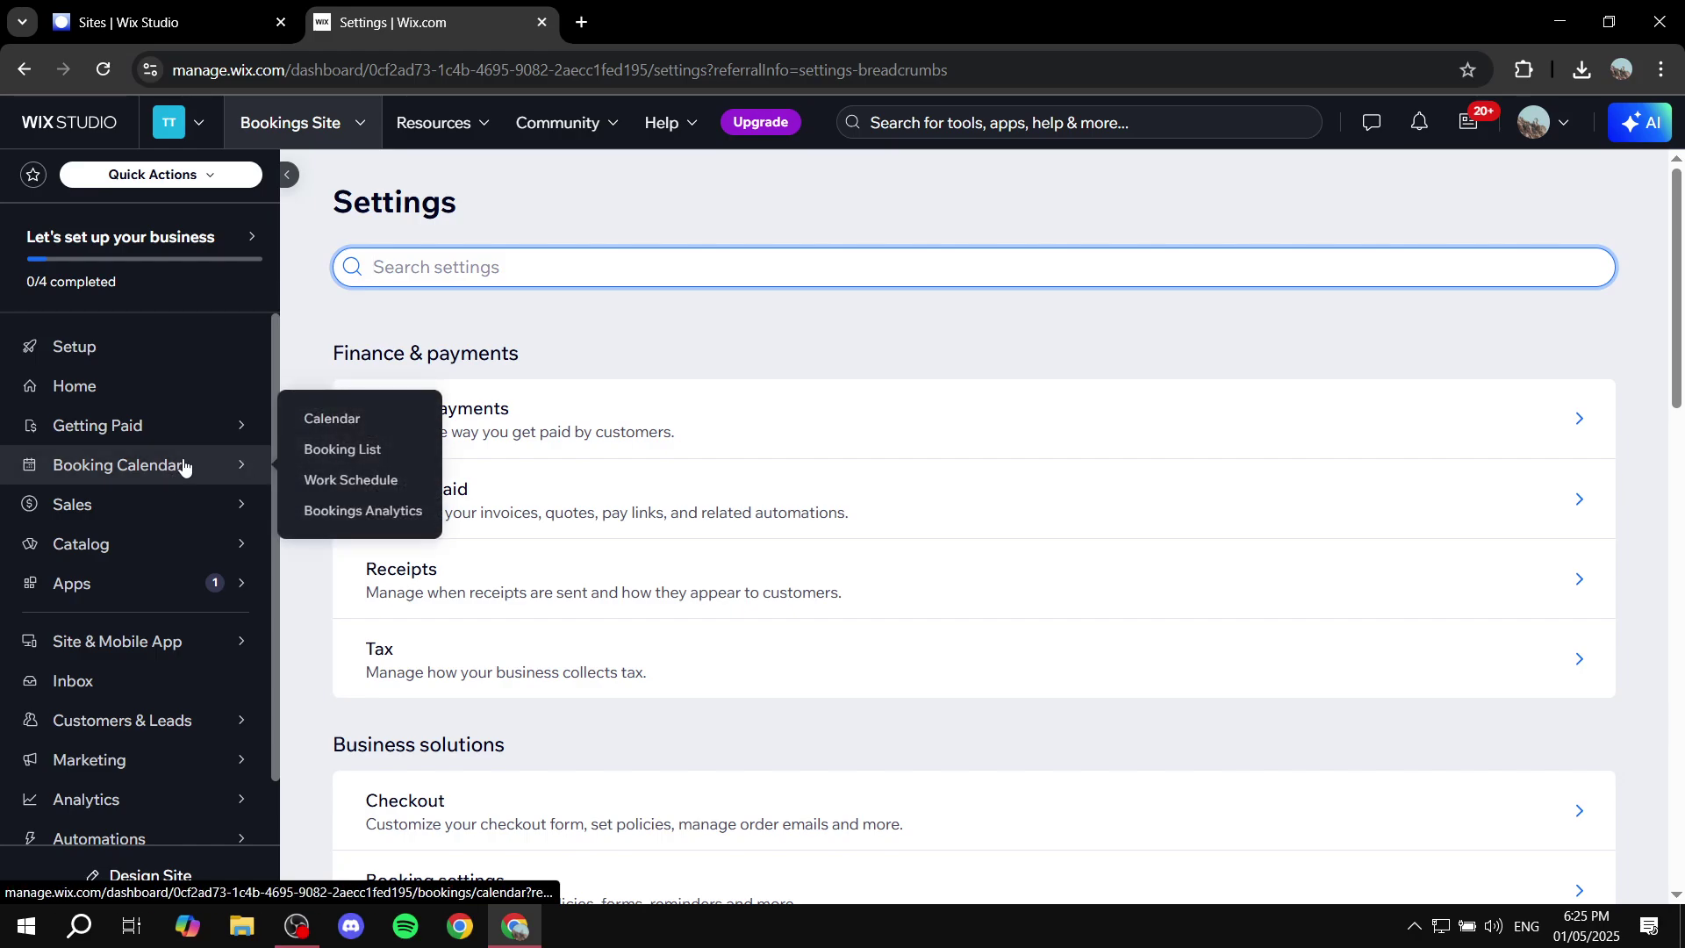
{"action": "left_click", "coordinate": [112, 386]}
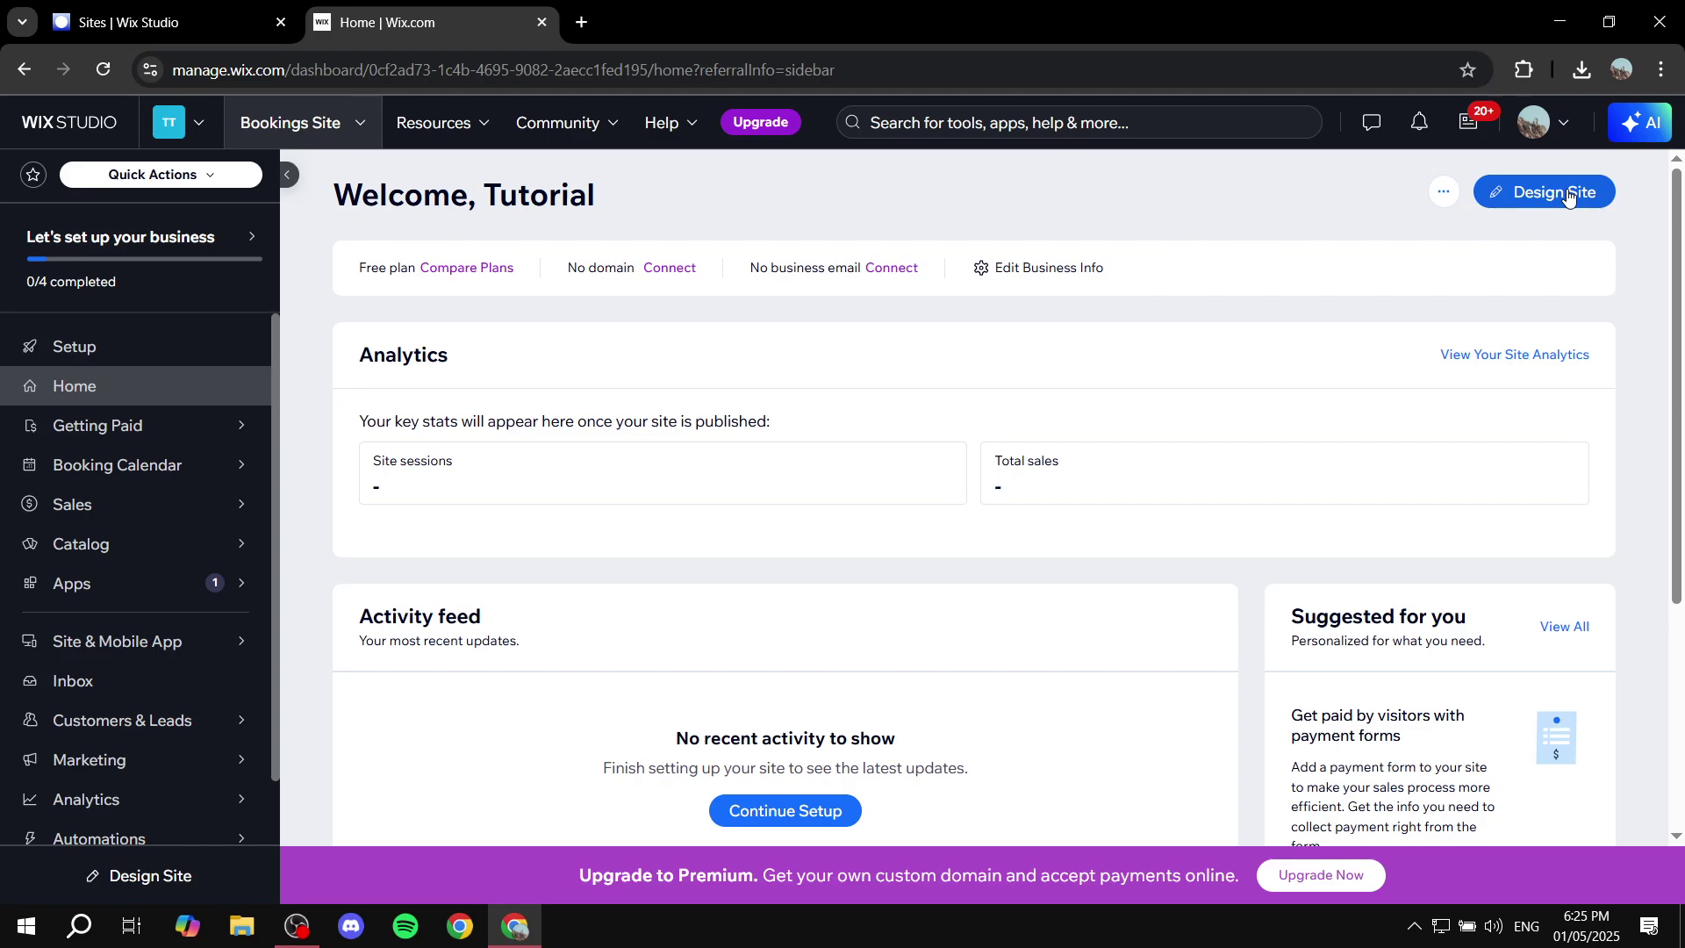
{"action": "left_click", "coordinate": [1559, 199]}
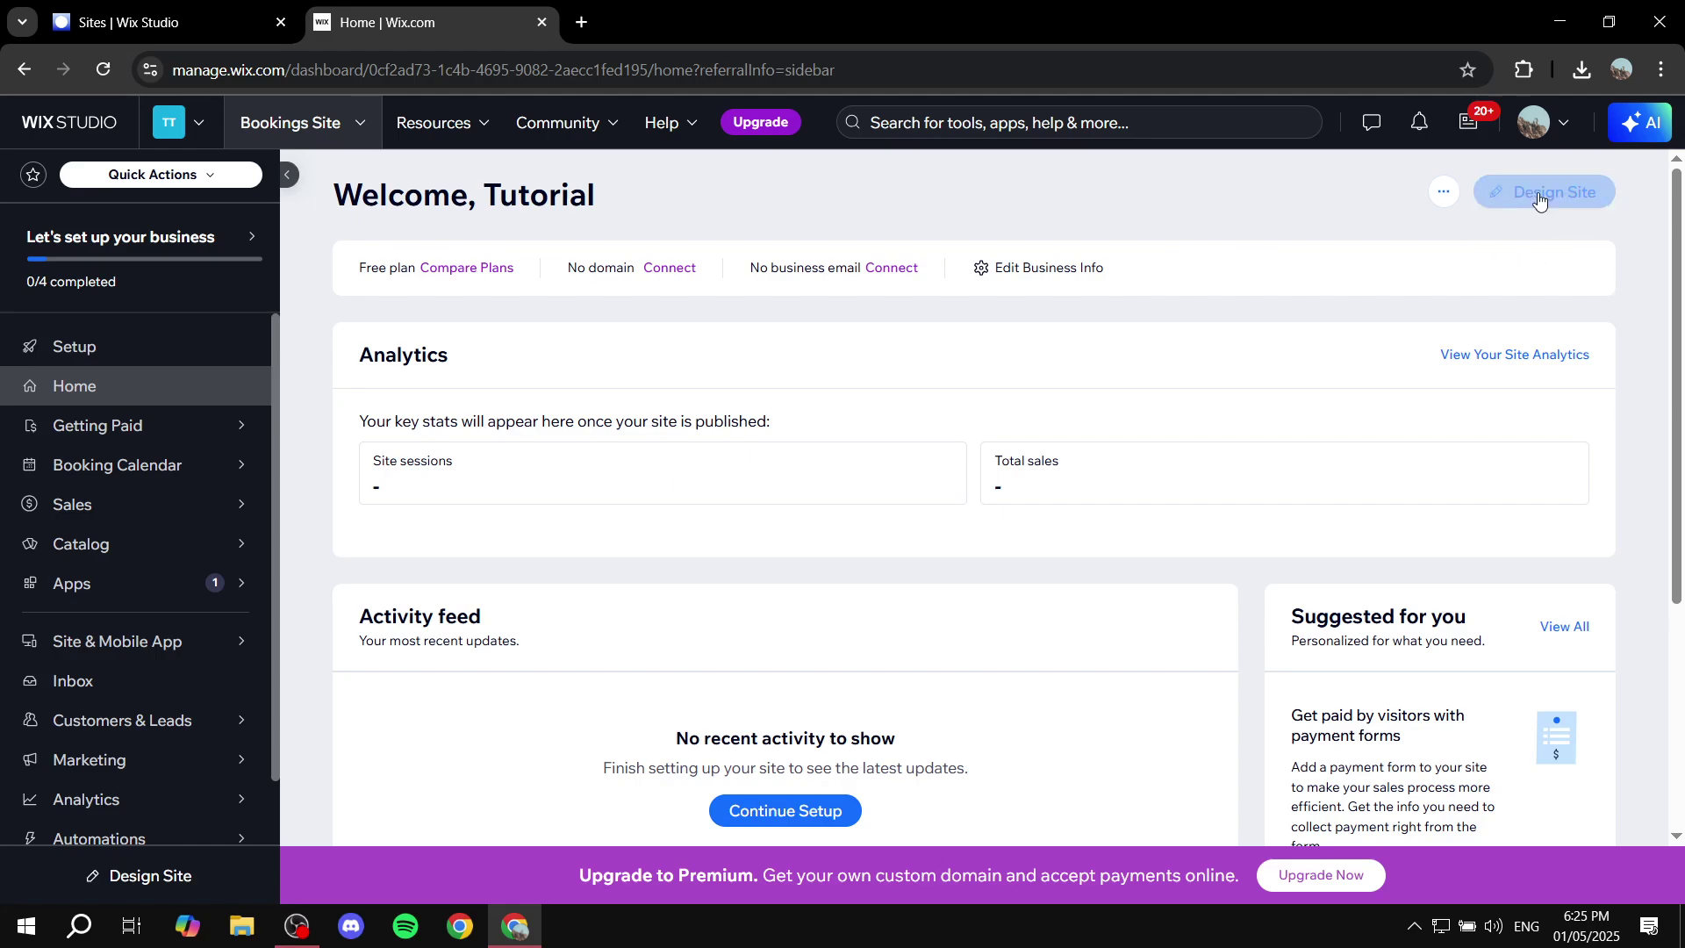
{"action": "left_click", "coordinate": [1558, 198]}
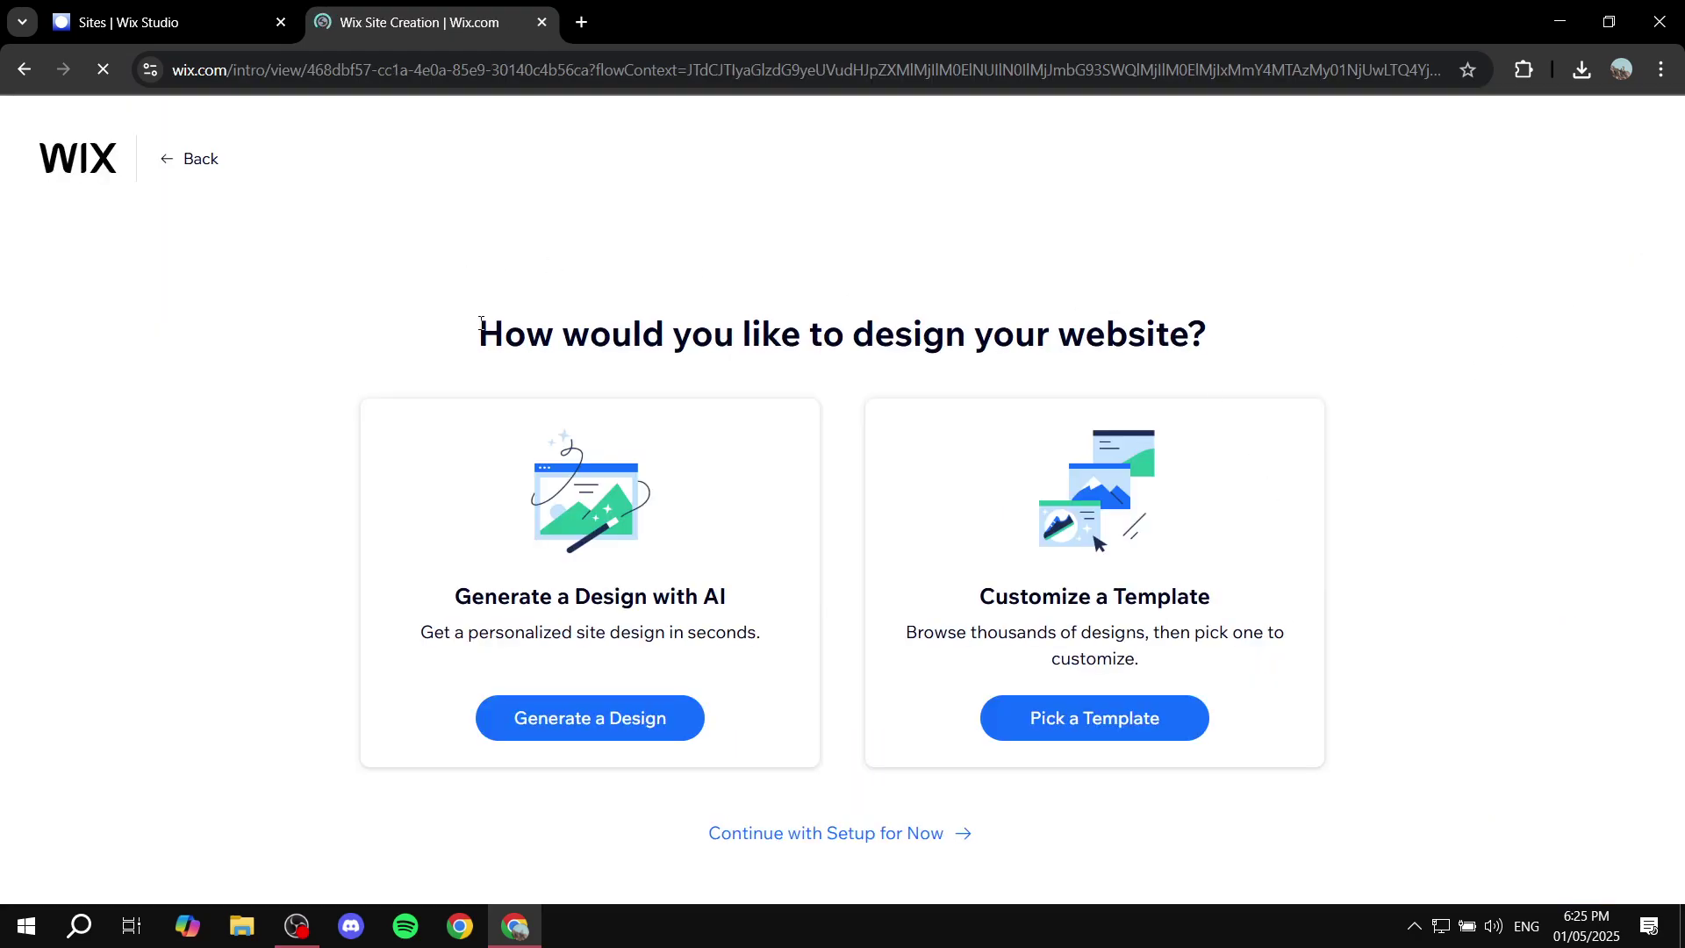
- Compare the two design options and choose to customize a template for the website
{"action": "left_click_drag", "start_coordinate": [482, 328], "coordinate": [1292, 334]}
{"action": "left_click", "coordinate": [1307, 333]}
{"action": "left_click_drag", "start_coordinate": [581, 598], "coordinate": [782, 602]}
{"action": "left_click_drag", "start_coordinate": [976, 596], "coordinate": [1329, 601]}
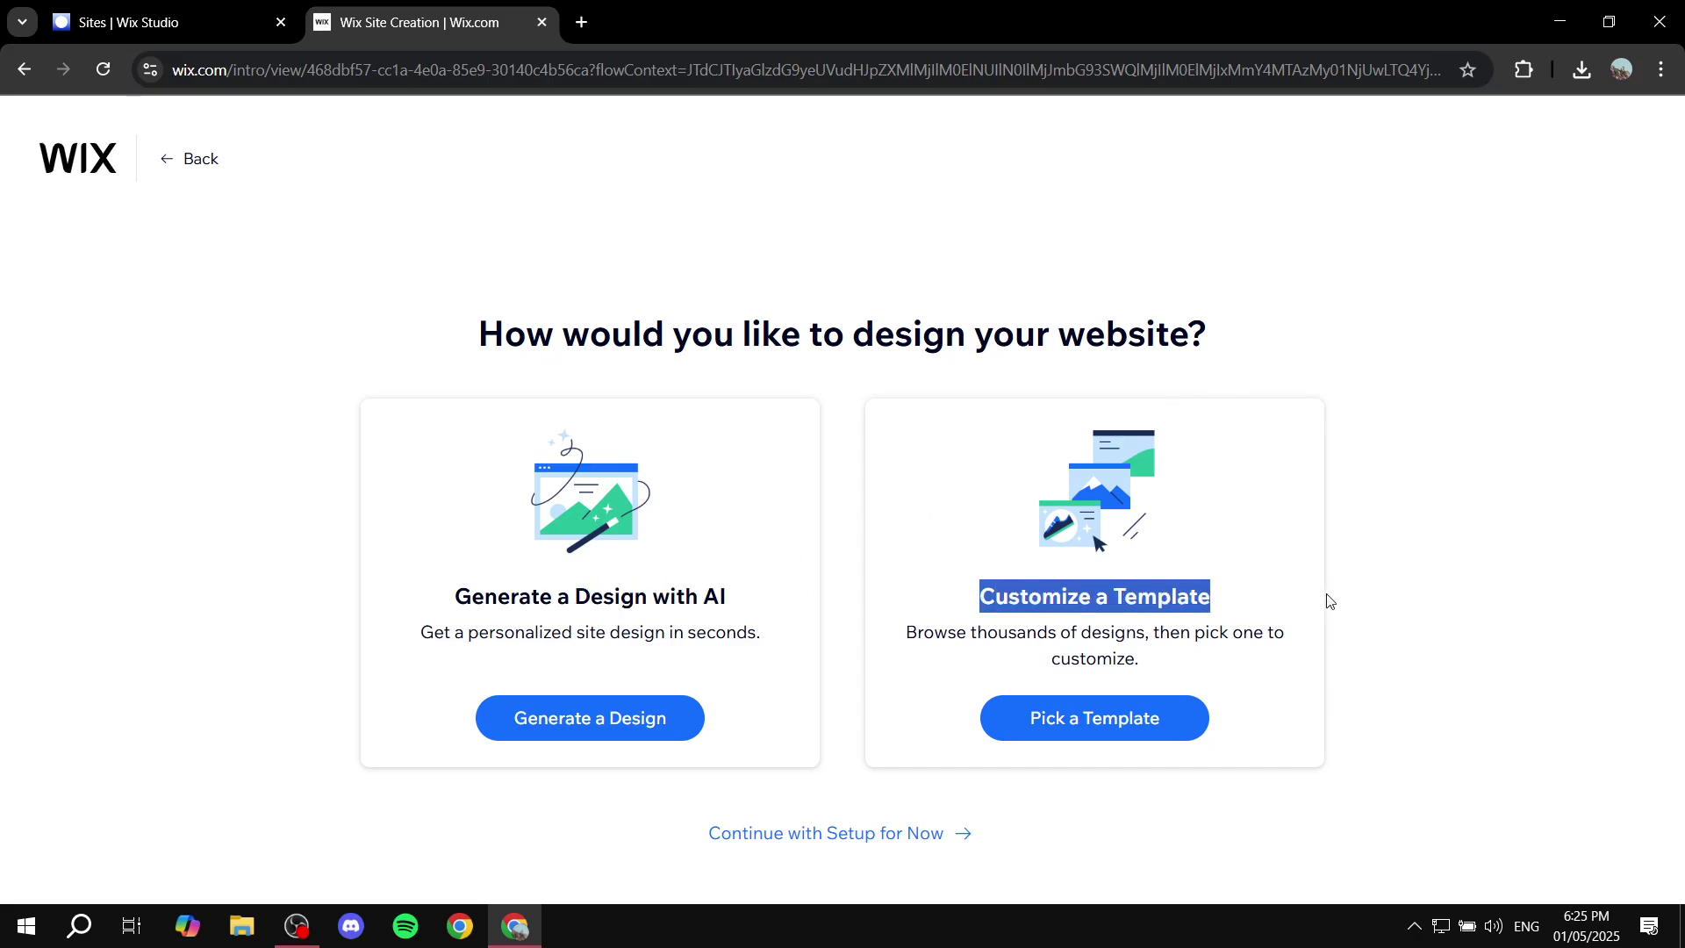
{"action": "left_click", "coordinate": [1329, 598]}
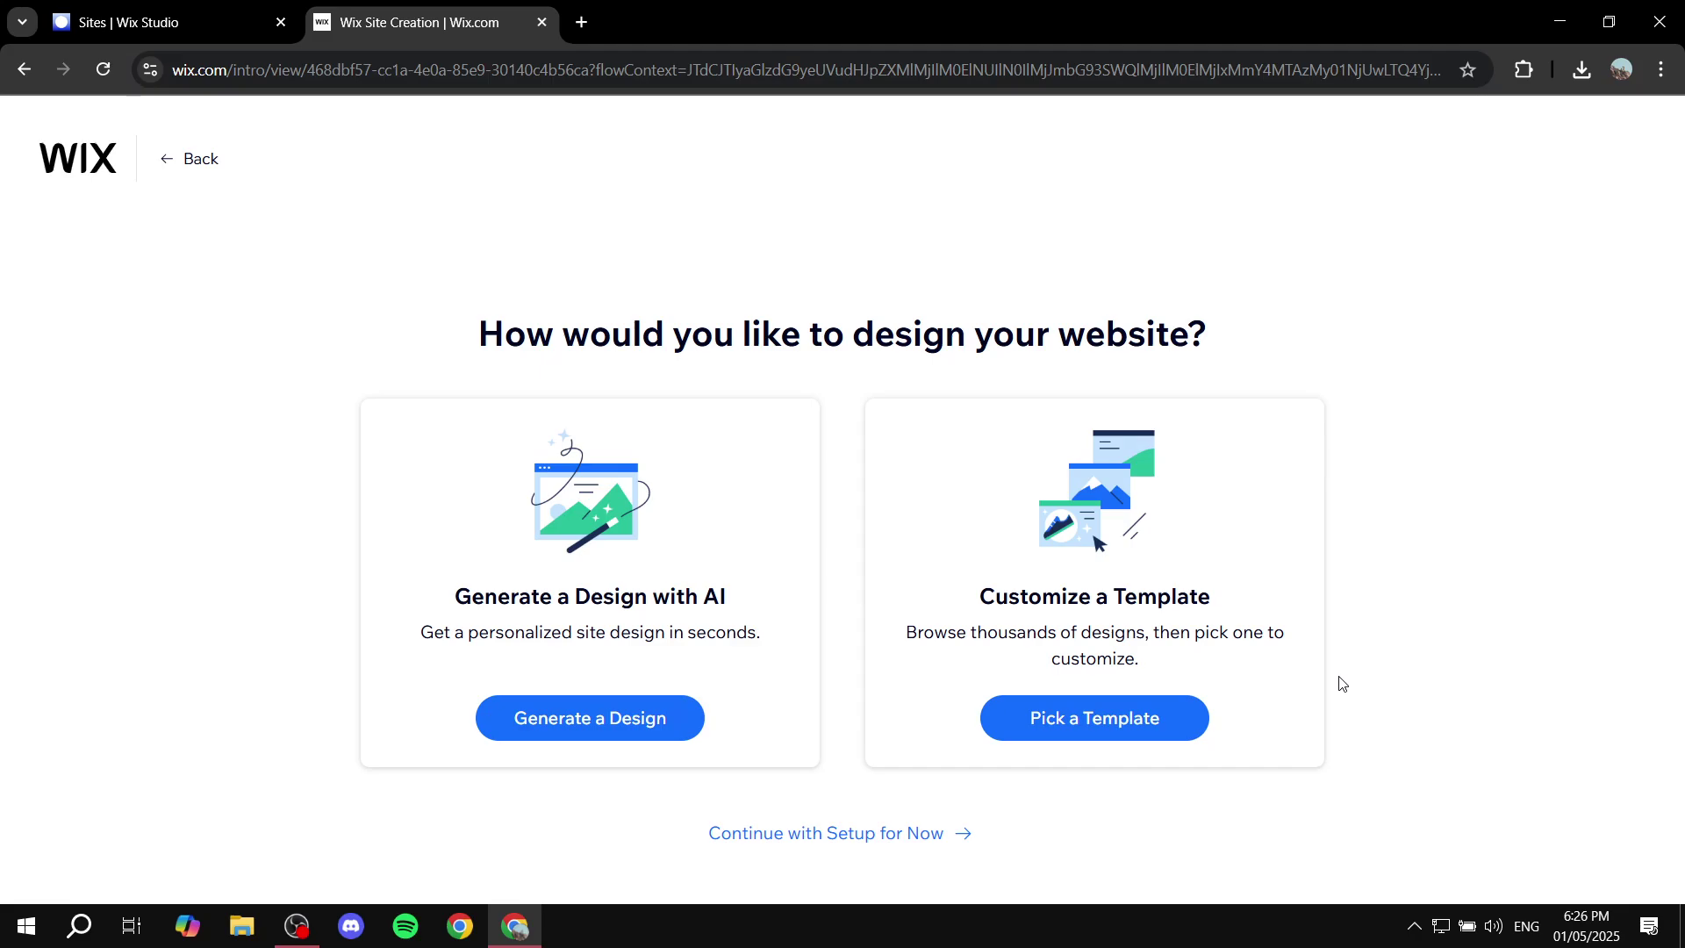
{"action": "left_click", "coordinate": [1131, 721]}
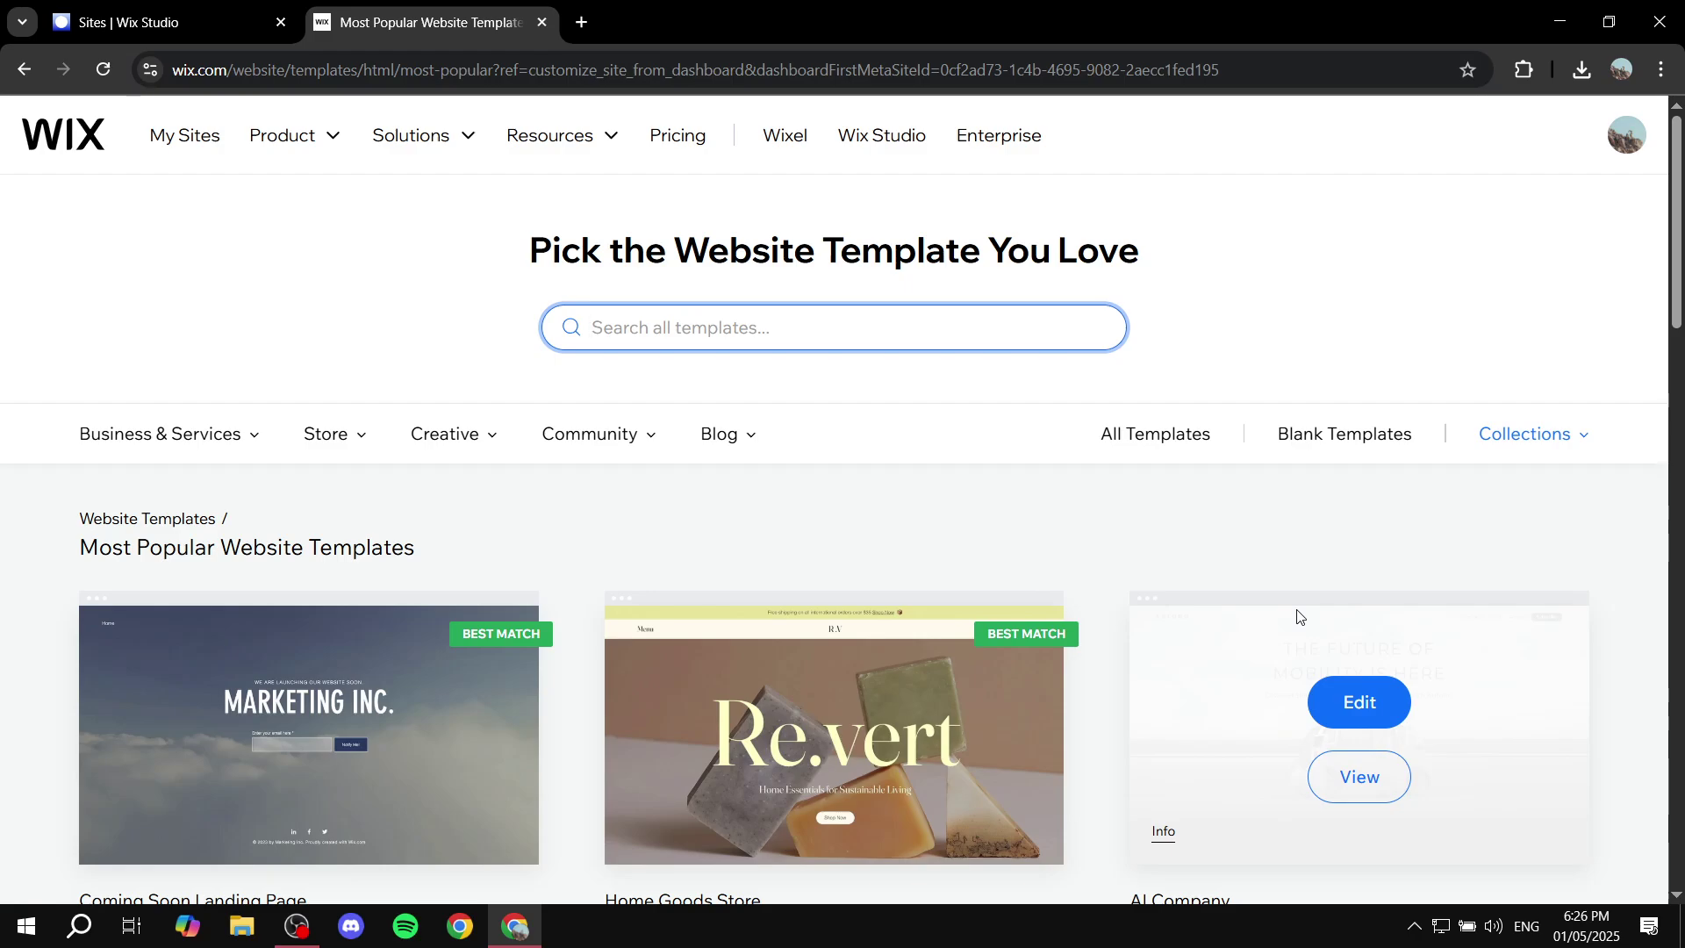
- Open the Coming Soon Landing Page template for editing and dismiss the AI content enhancement dialog
{"action": "mouse_move", "coordinate": [369, 759]}
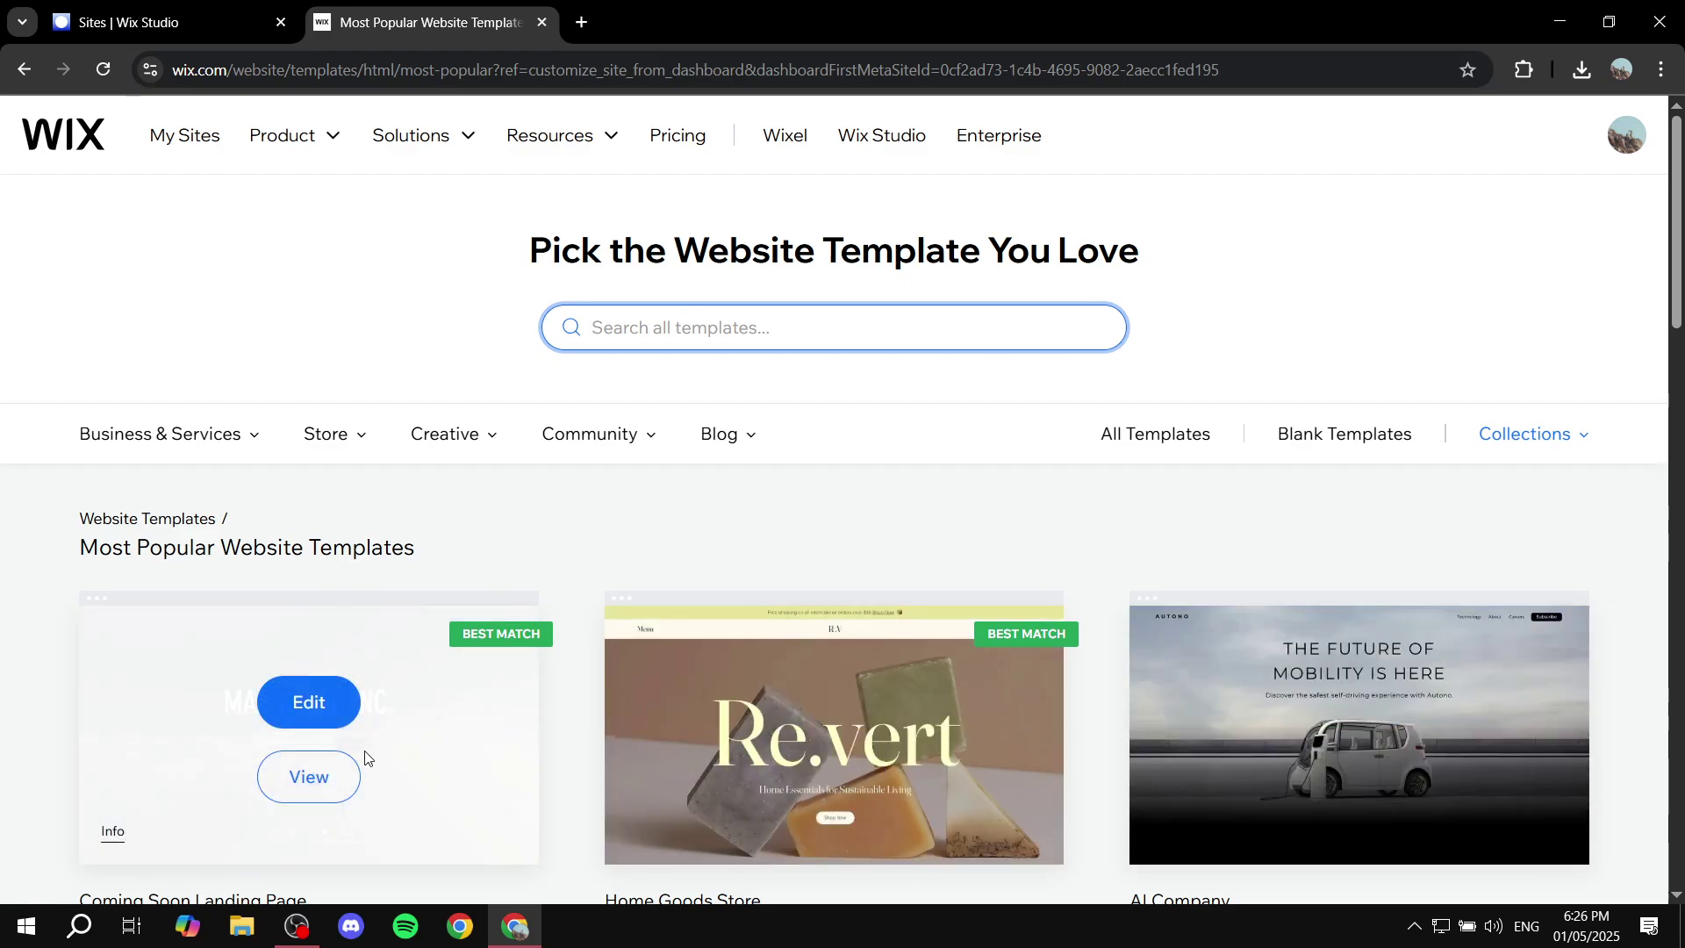
{"action": "left_click", "coordinate": [318, 702]}
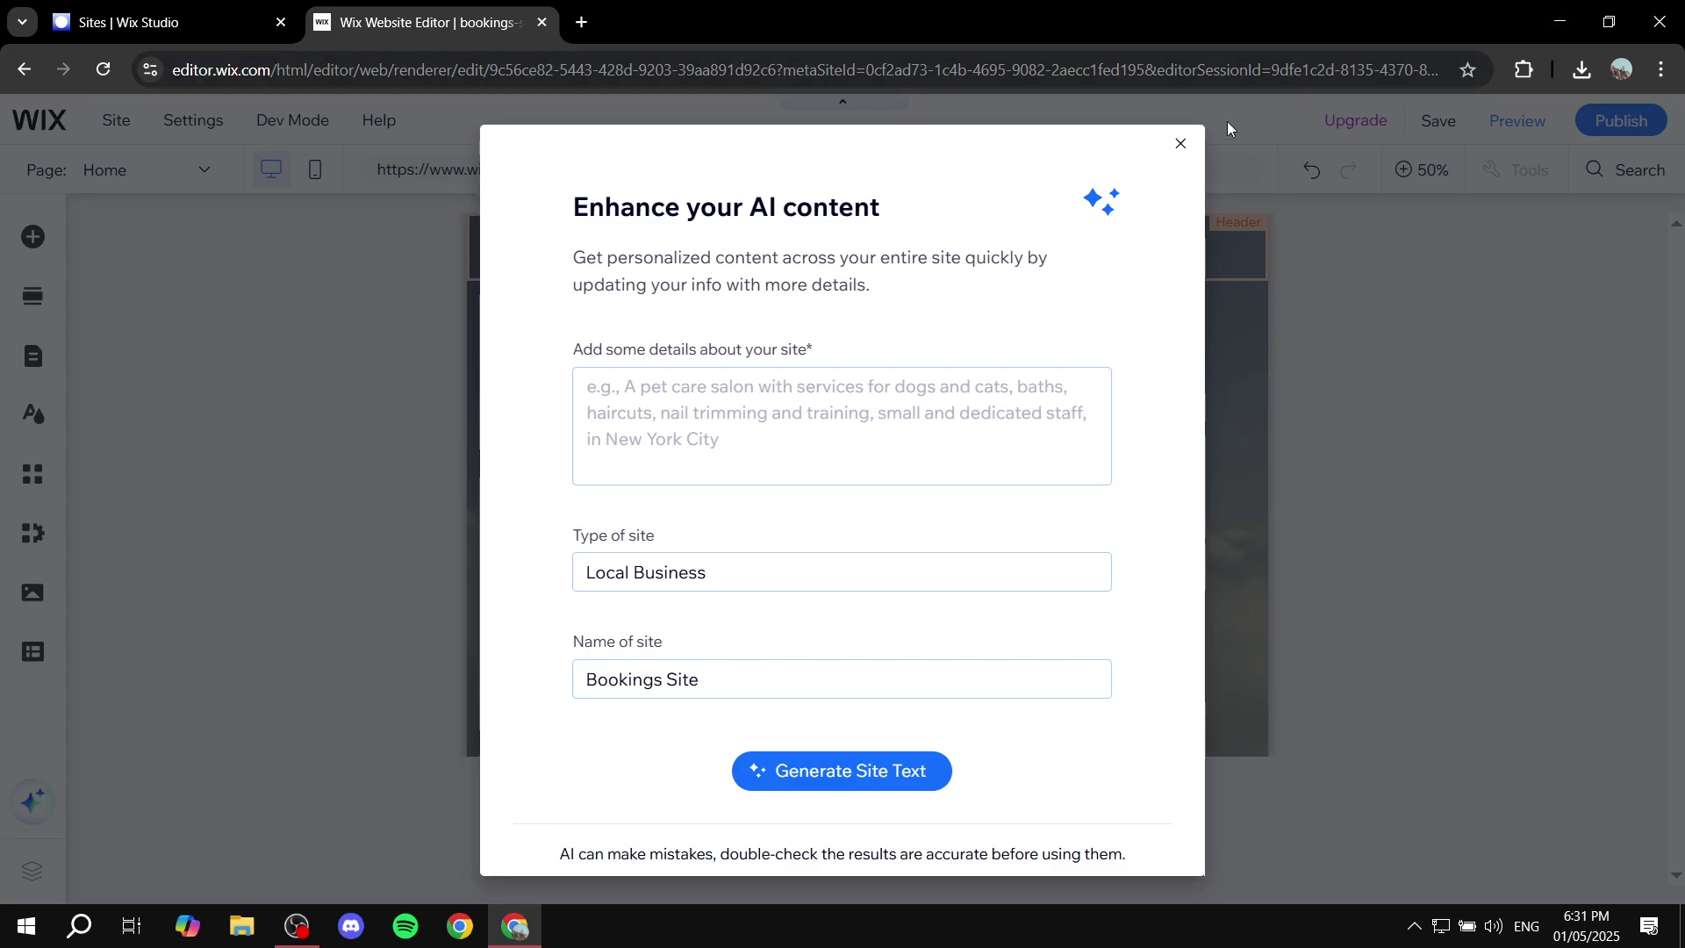
{"action": "left_click", "coordinate": [1180, 144]}
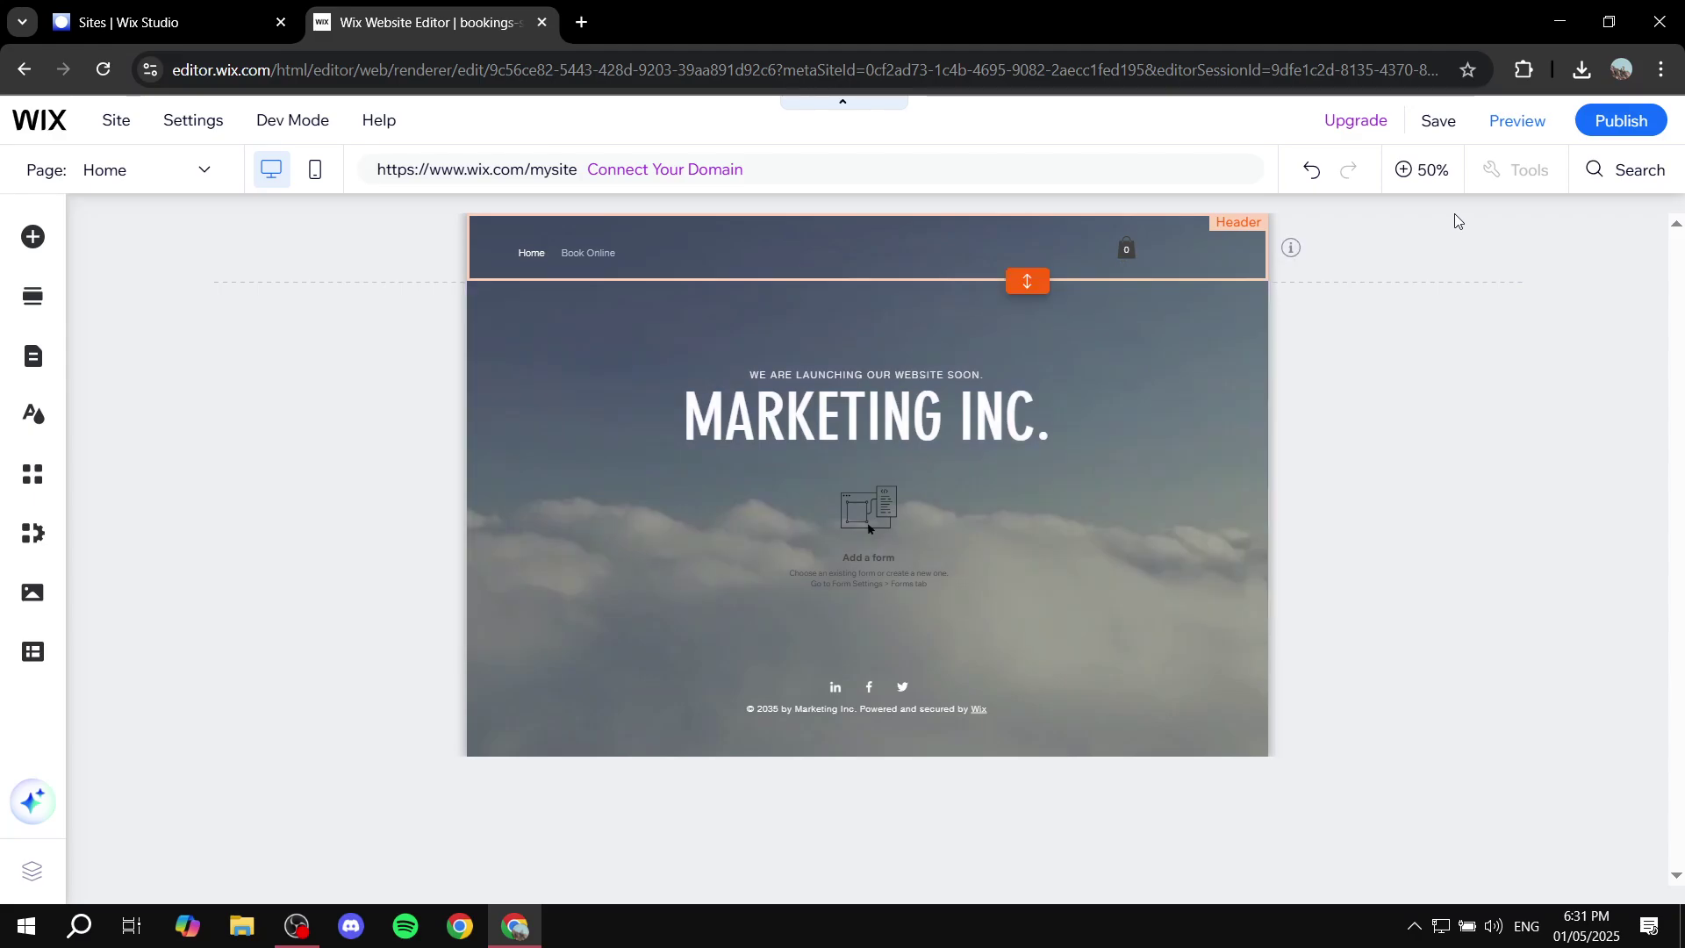
- Set the editor zoom to 100% and open the Wix App Market
{"action": "left_click", "coordinate": [1428, 175]}
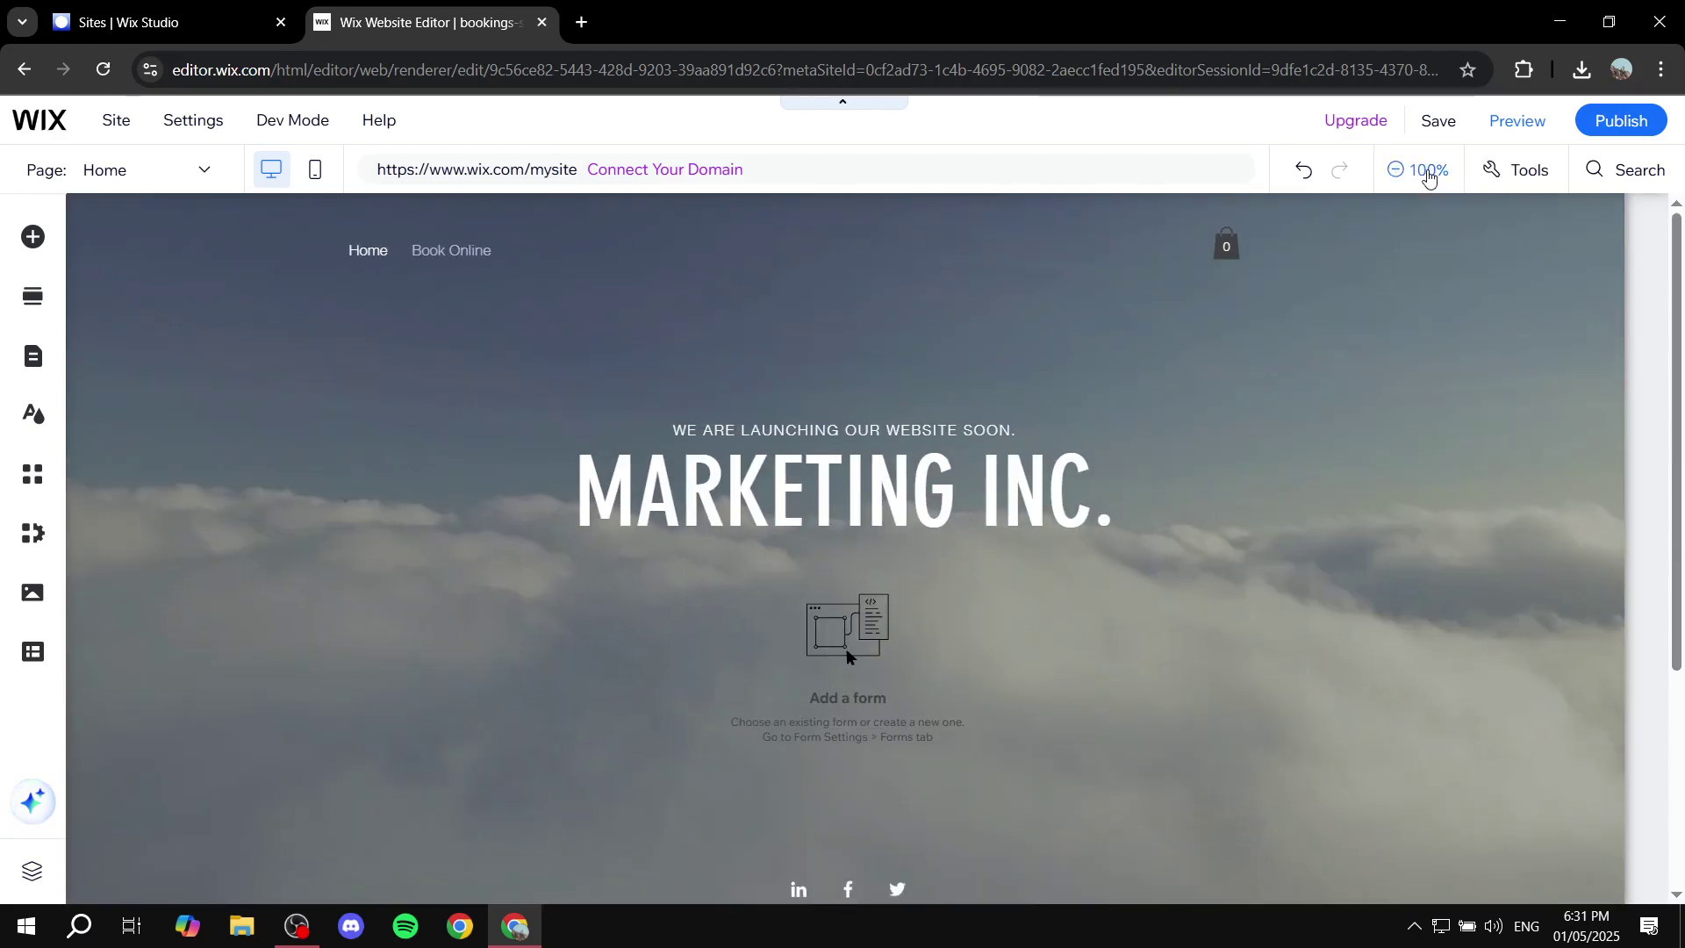
{"action": "left_click", "coordinate": [1046, 438]}
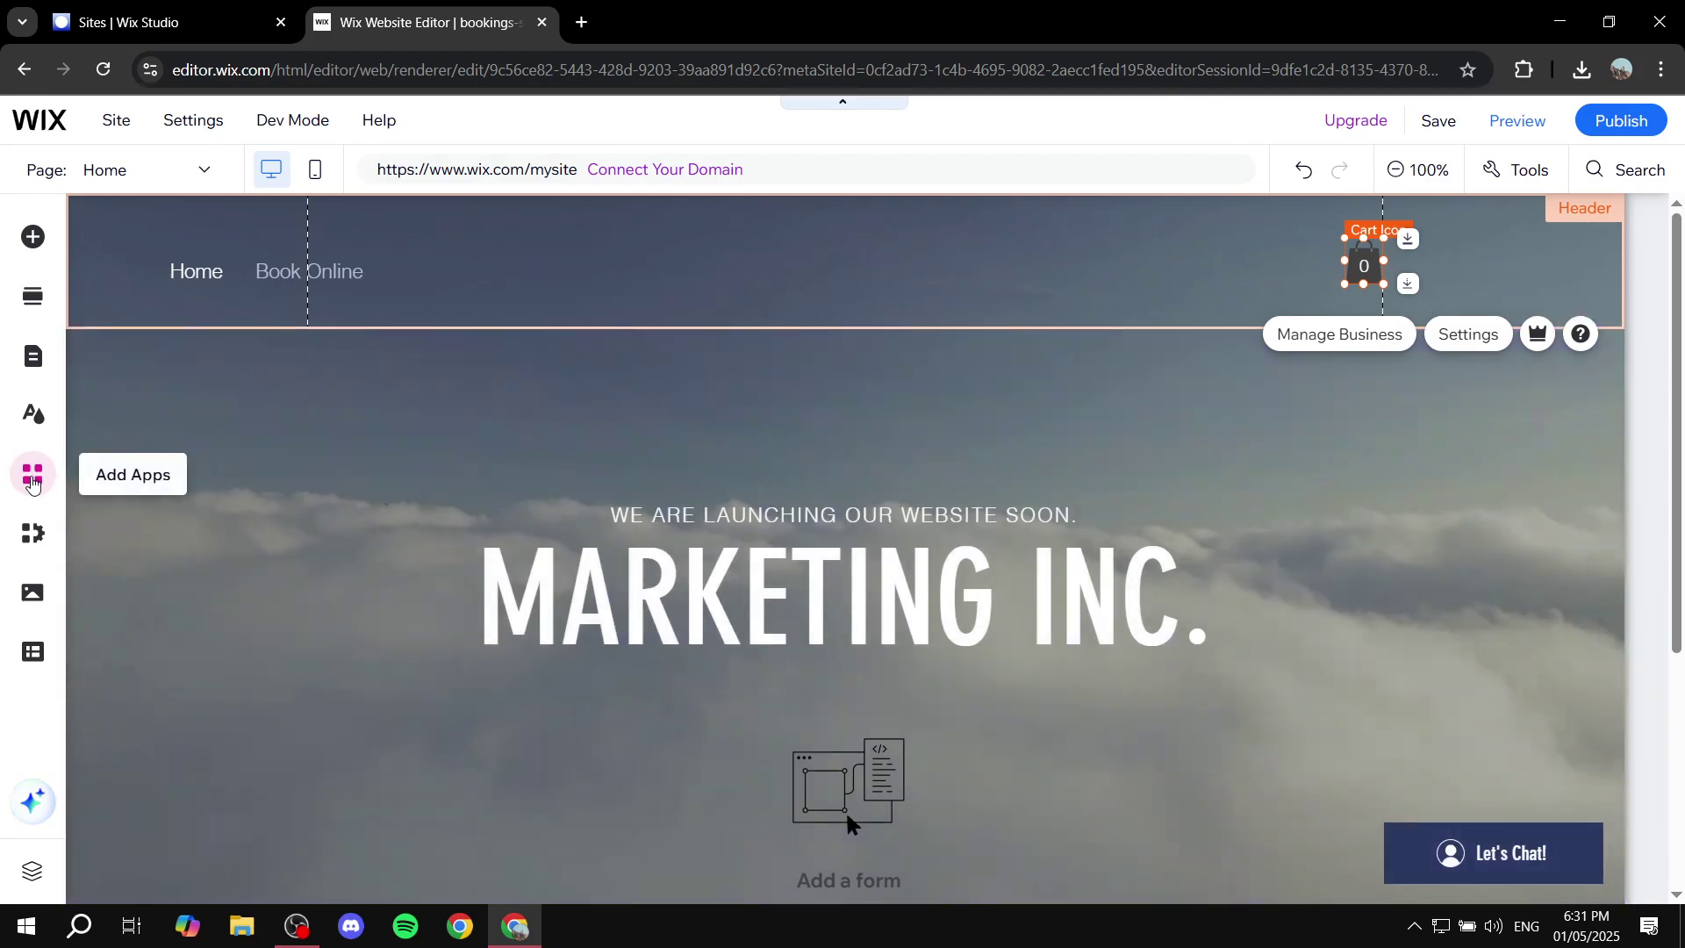
{"action": "left_click", "coordinate": [31, 478]}
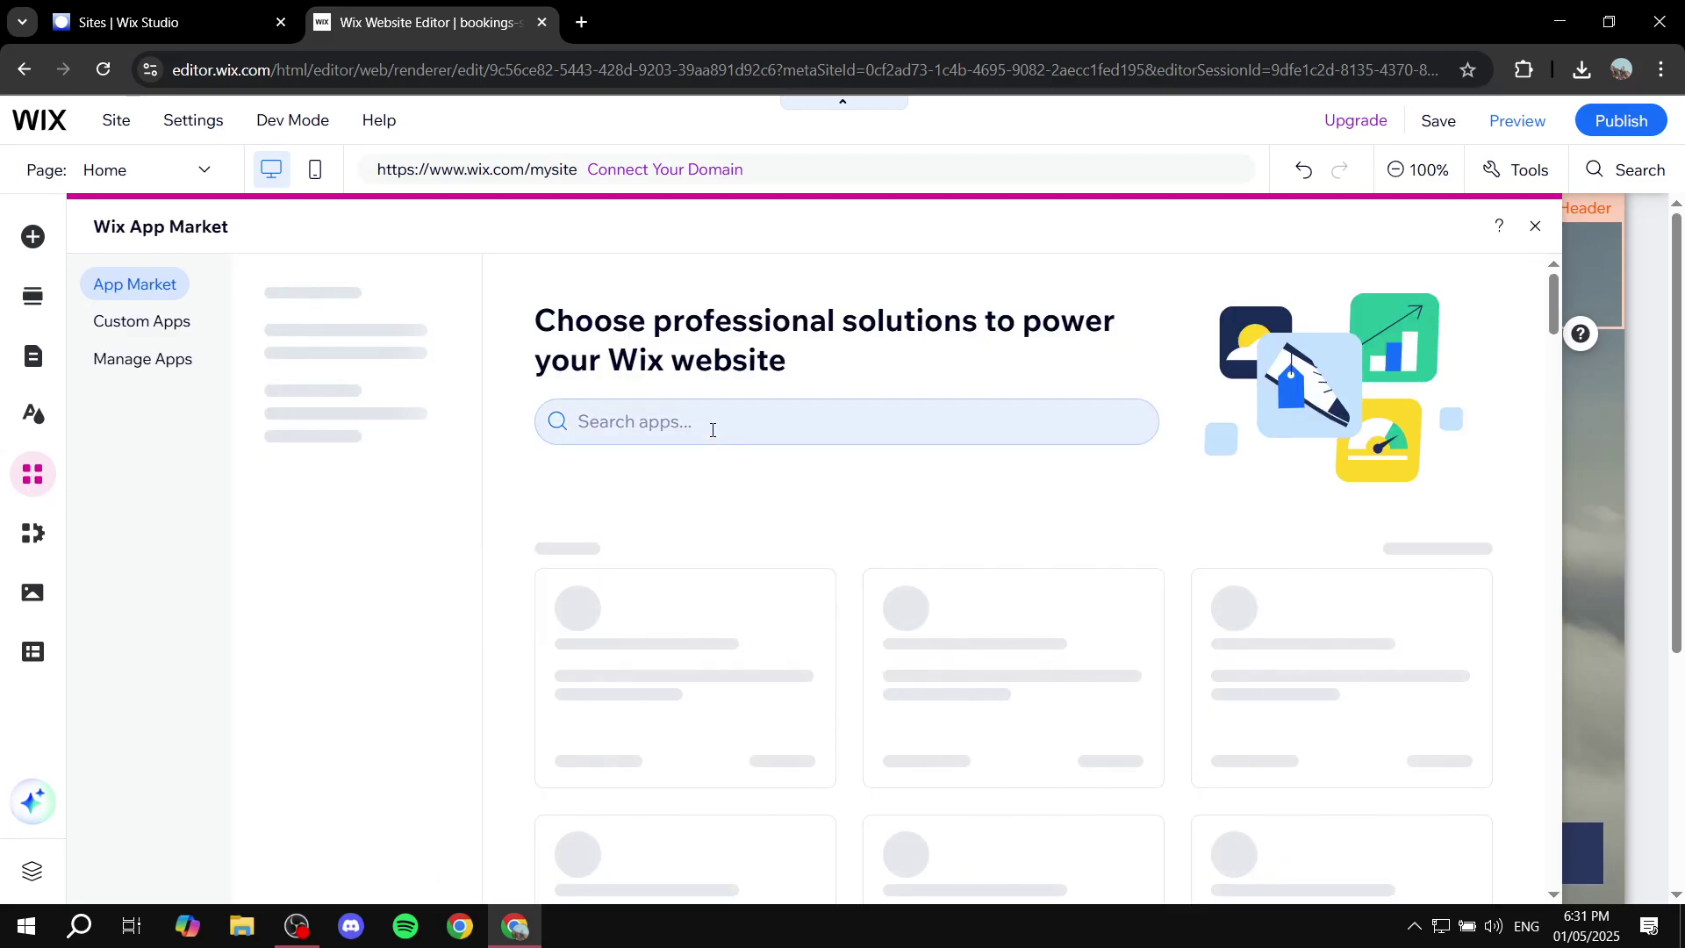
- Search the Wix App Market for "Booking"
{"action": "left_click", "coordinate": [713, 429]}
{"action": "type", "text": "Booking"}
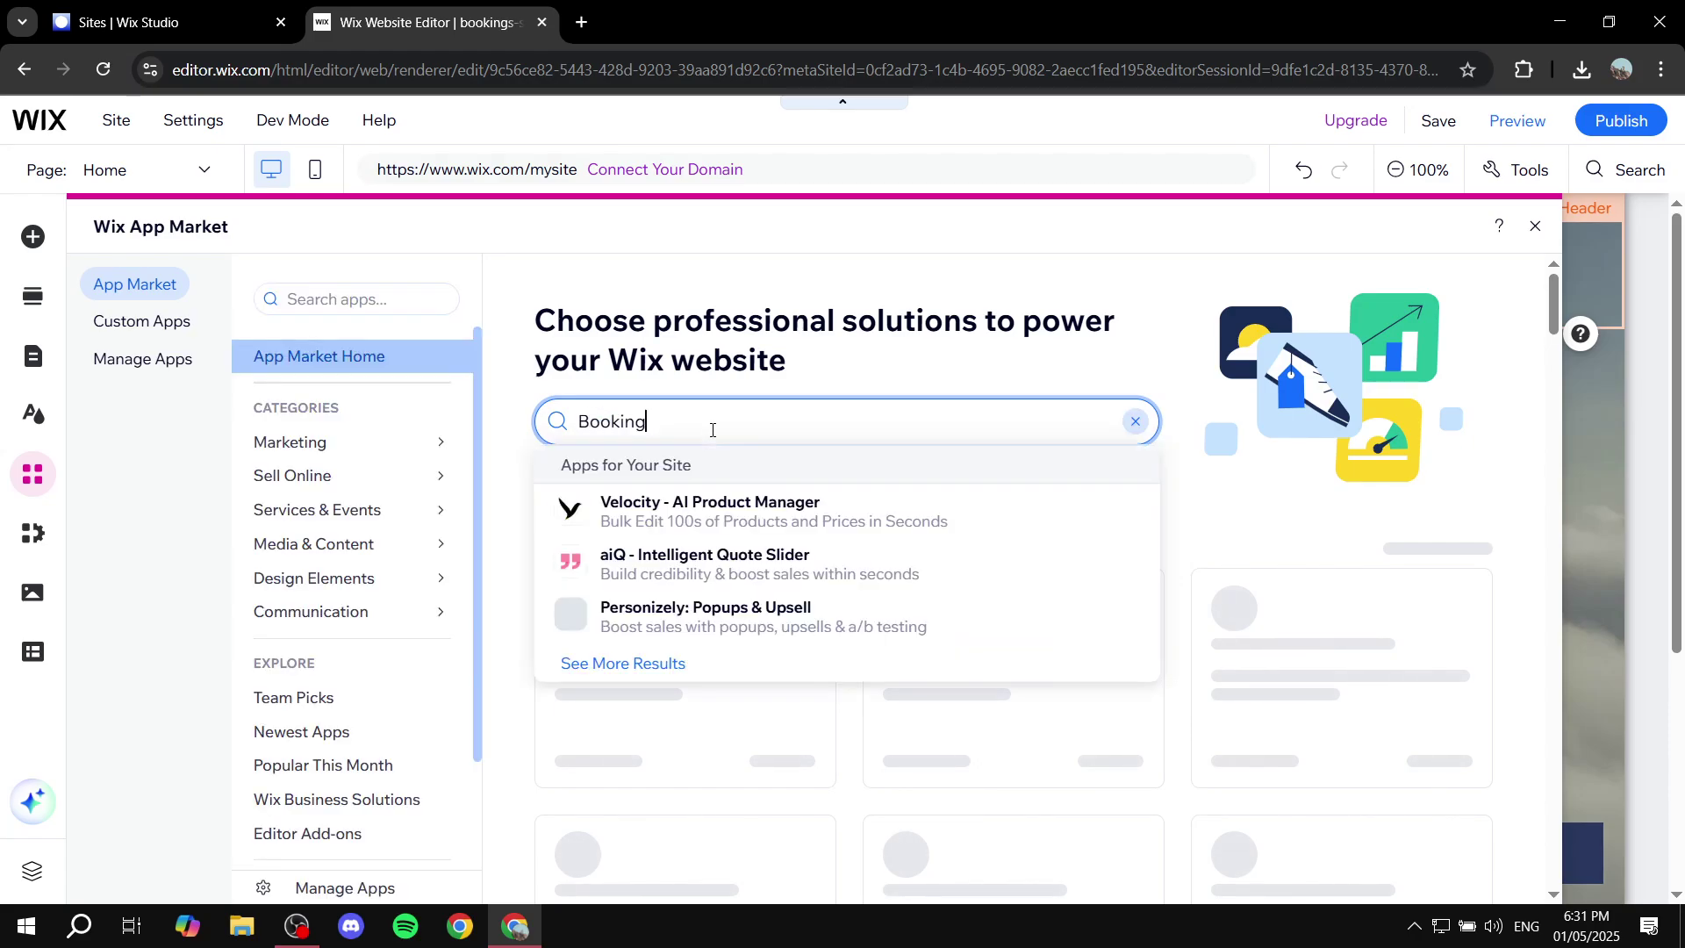
{"action": "key", "text": "Return"}
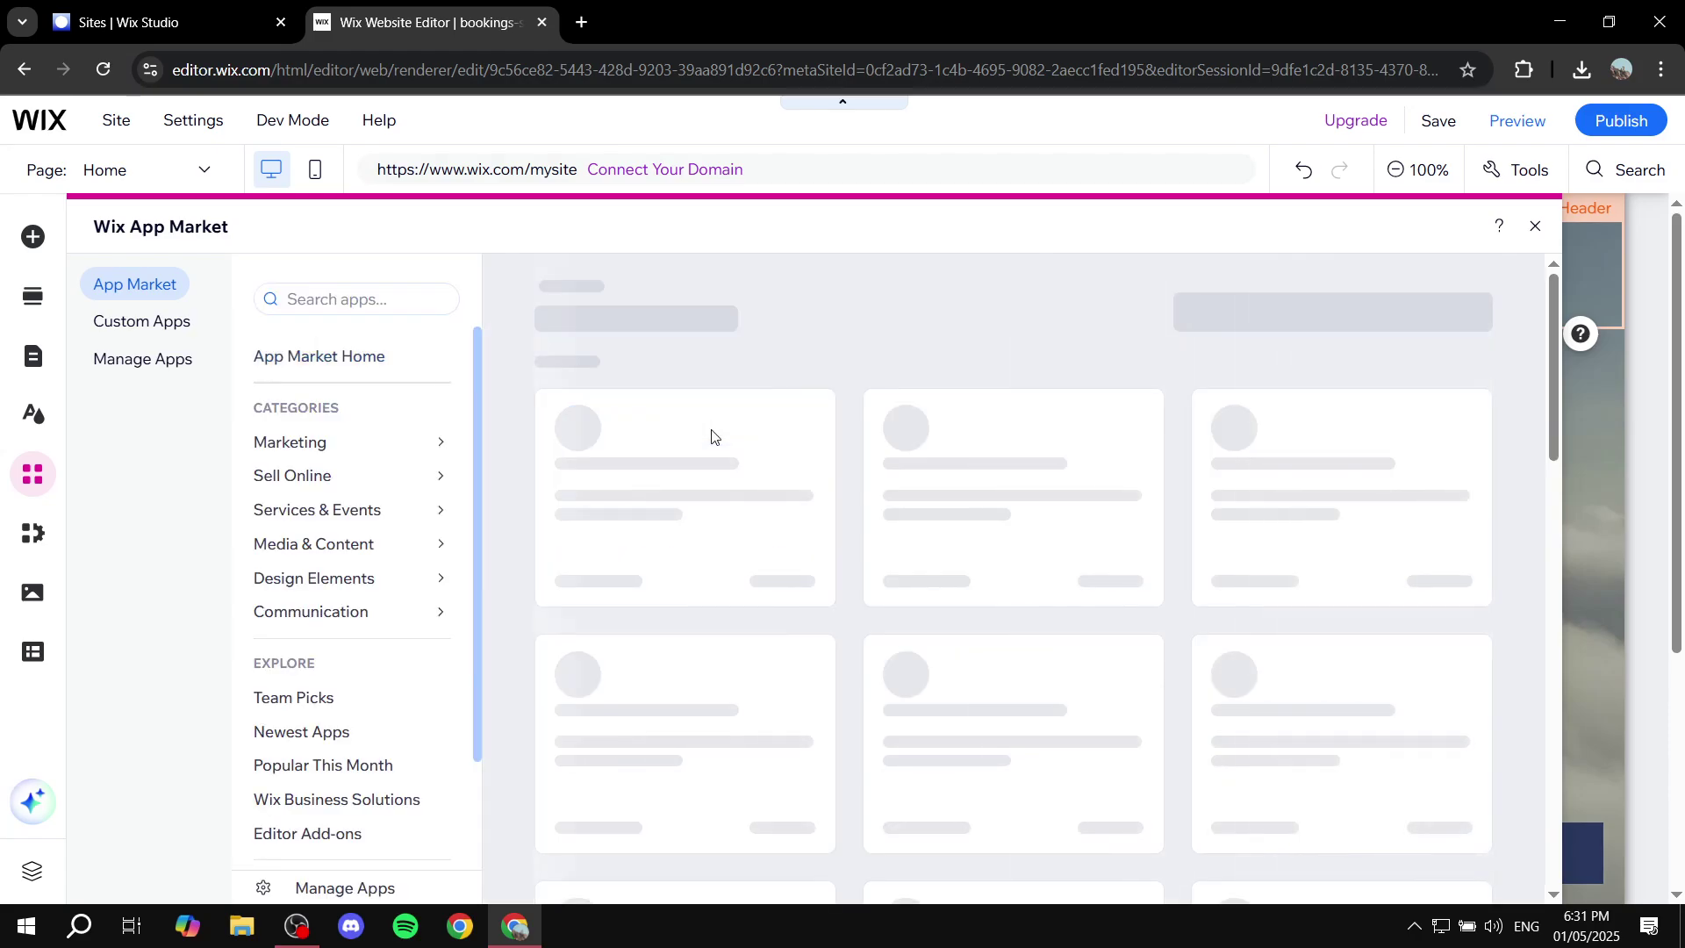
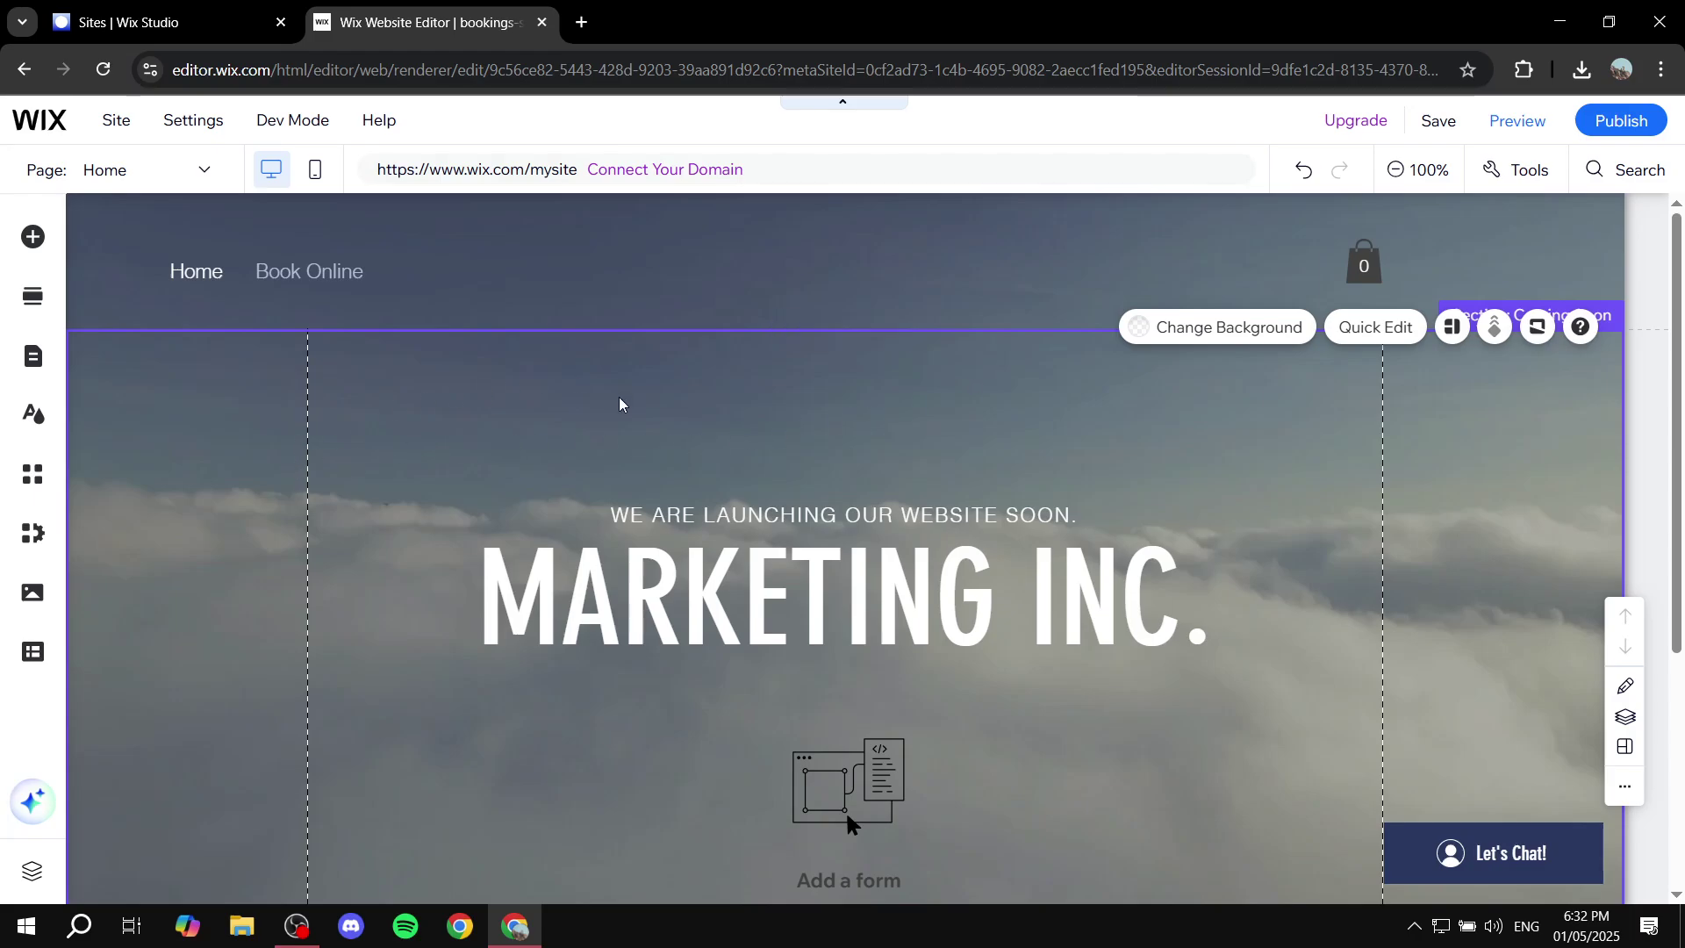
- Review the home page layout and the background options of the Coming Soon section
{"action": "scroll", "coordinate": [1159, 591], "scroll_direction": "down", "scroll_amount": 4}
{"action": "scroll", "coordinate": [1235, 406], "scroll_direction": "up", "scroll_amount": 4}
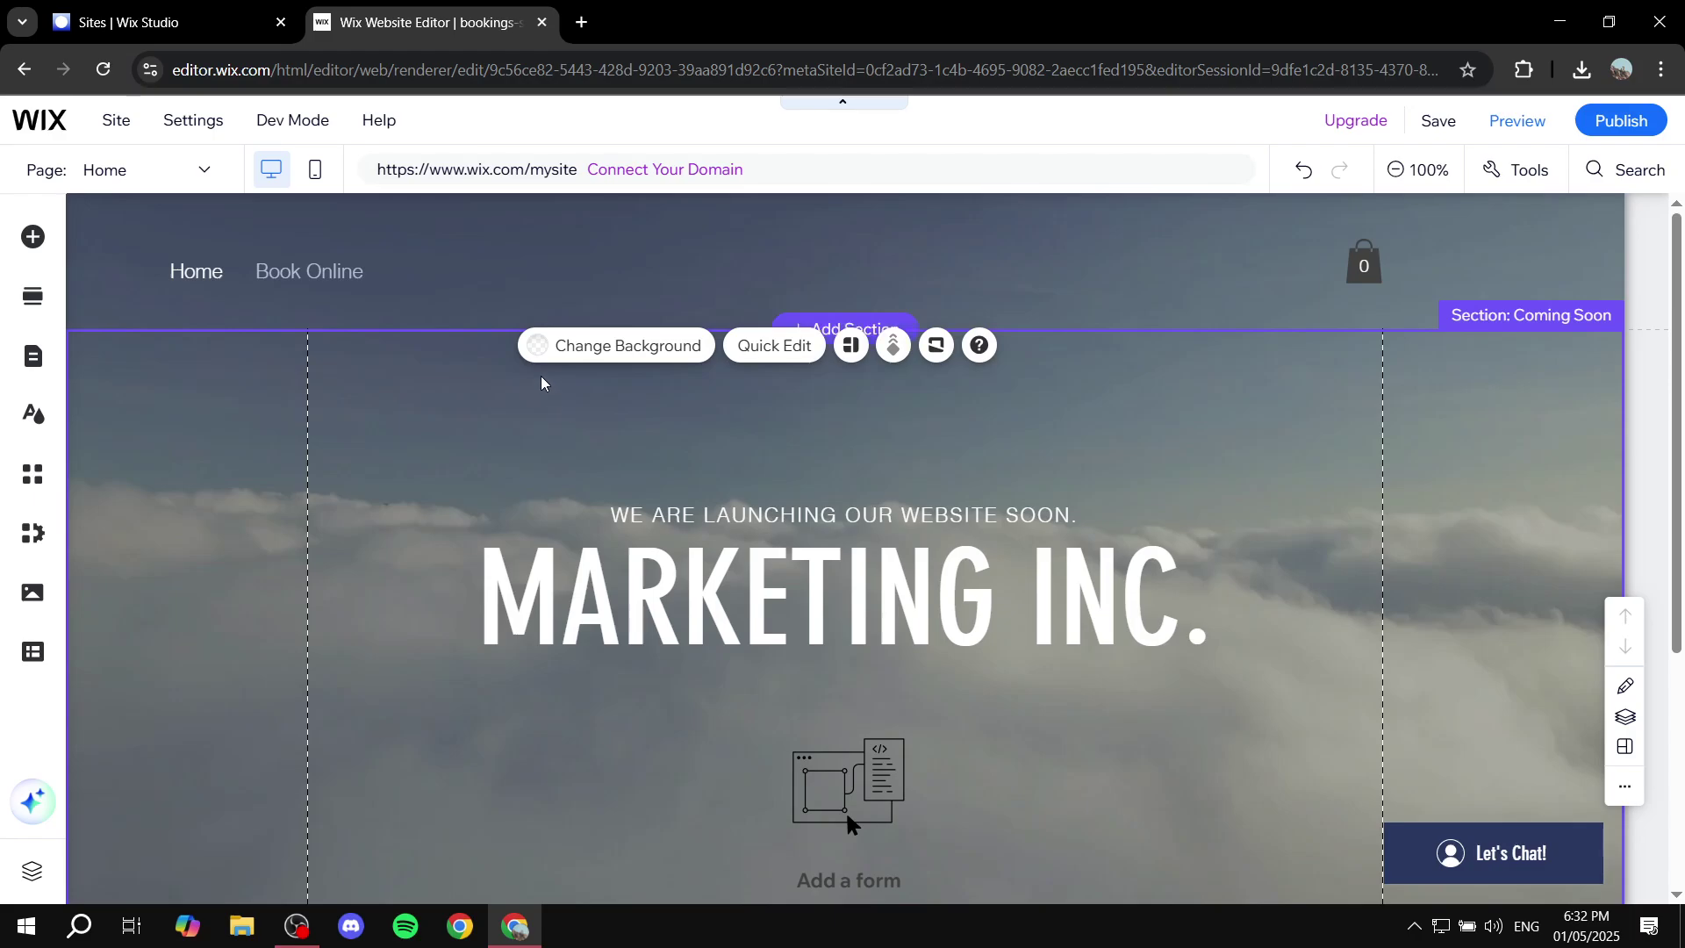
{"action": "left_click", "coordinate": [558, 345]}
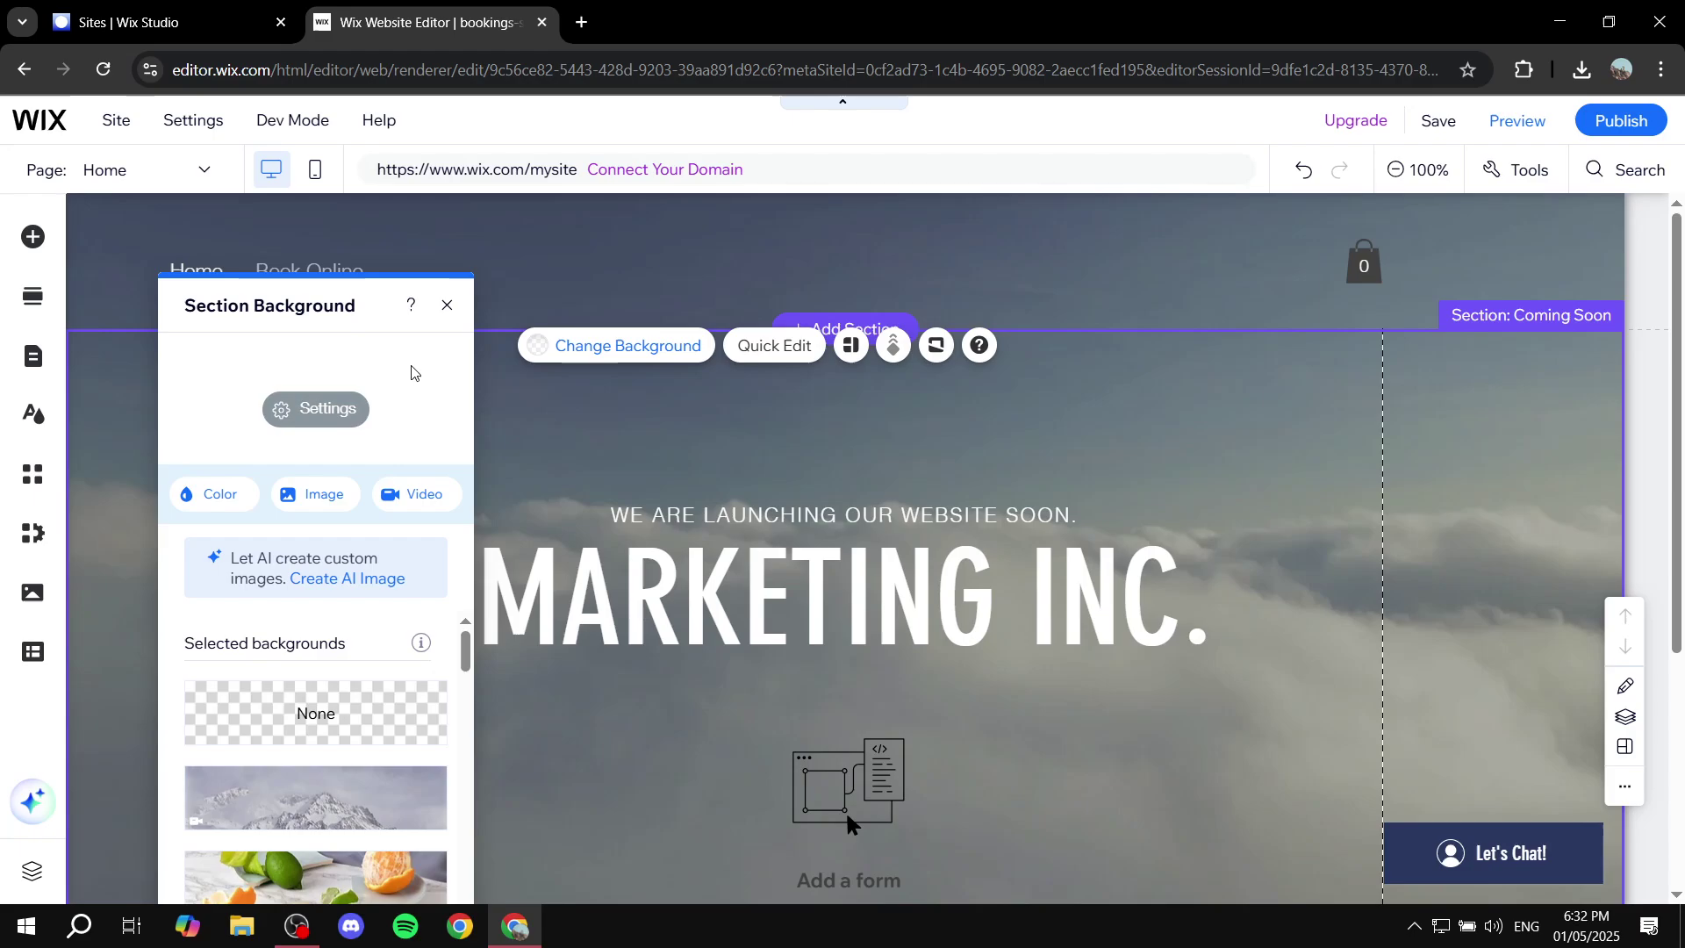
{"action": "left_click", "coordinate": [449, 307]}
{"action": "scroll", "coordinate": [1247, 737], "scroll_direction": "down", "scroll_amount": 4}
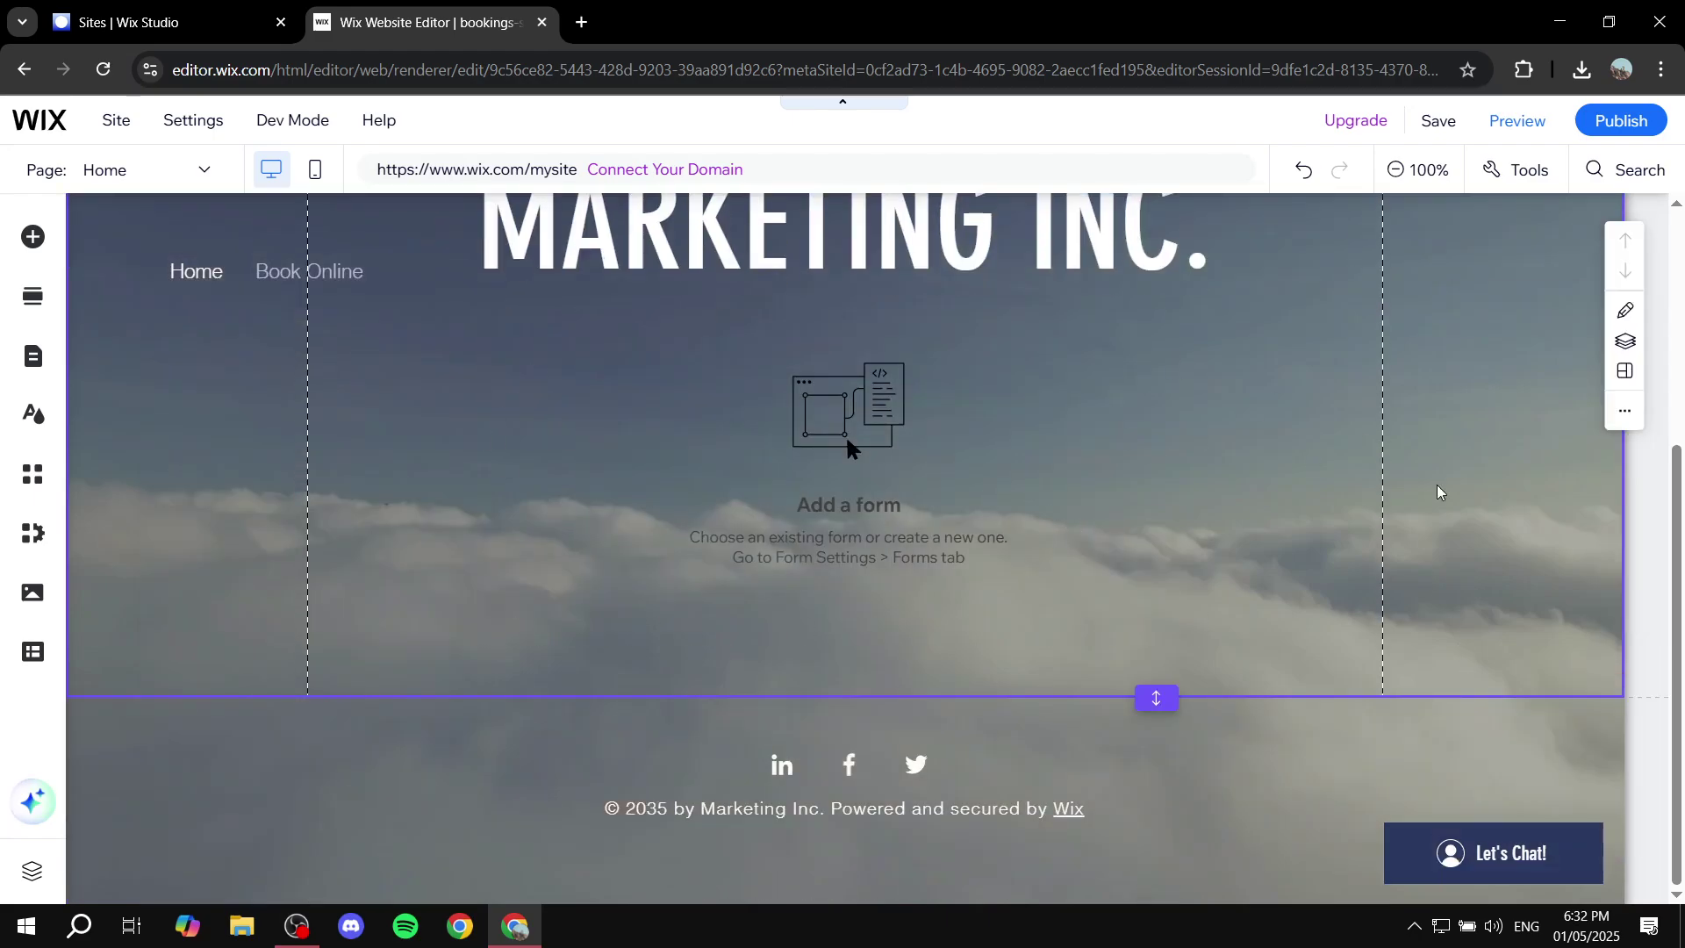
{"action": "scroll", "coordinate": [1246, 522], "scroll_direction": "up", "scroll_amount": 4}
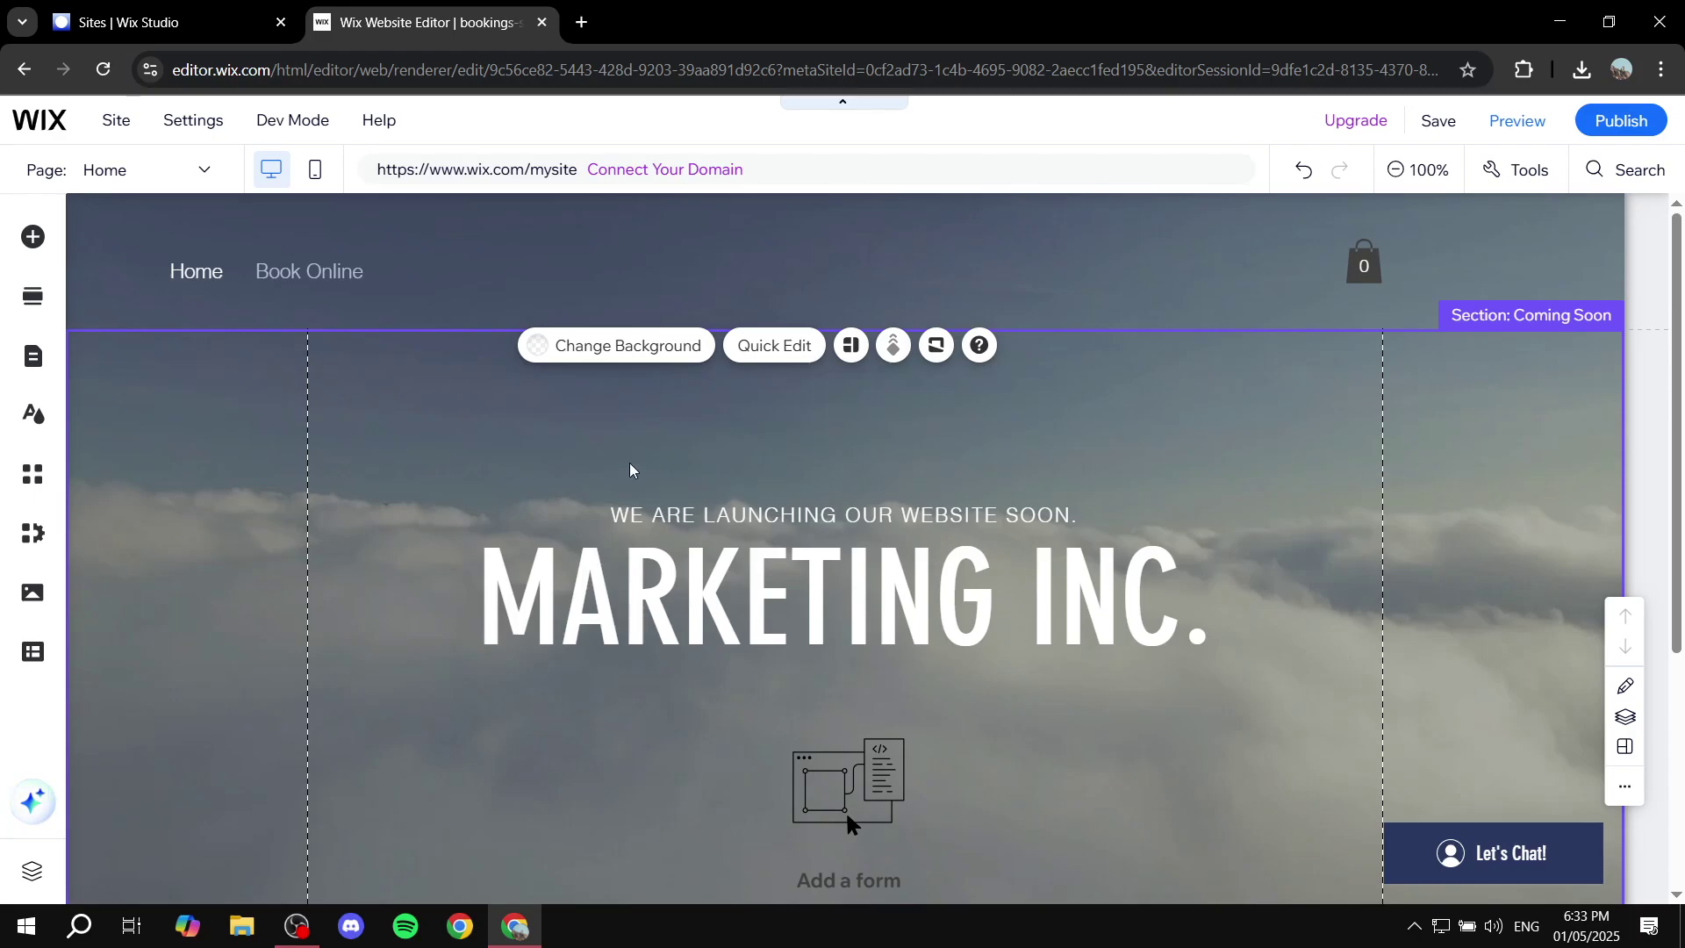
- Review the site design options and the page background choices, then return to the page
{"action": "left_click", "coordinate": [34, 415]}
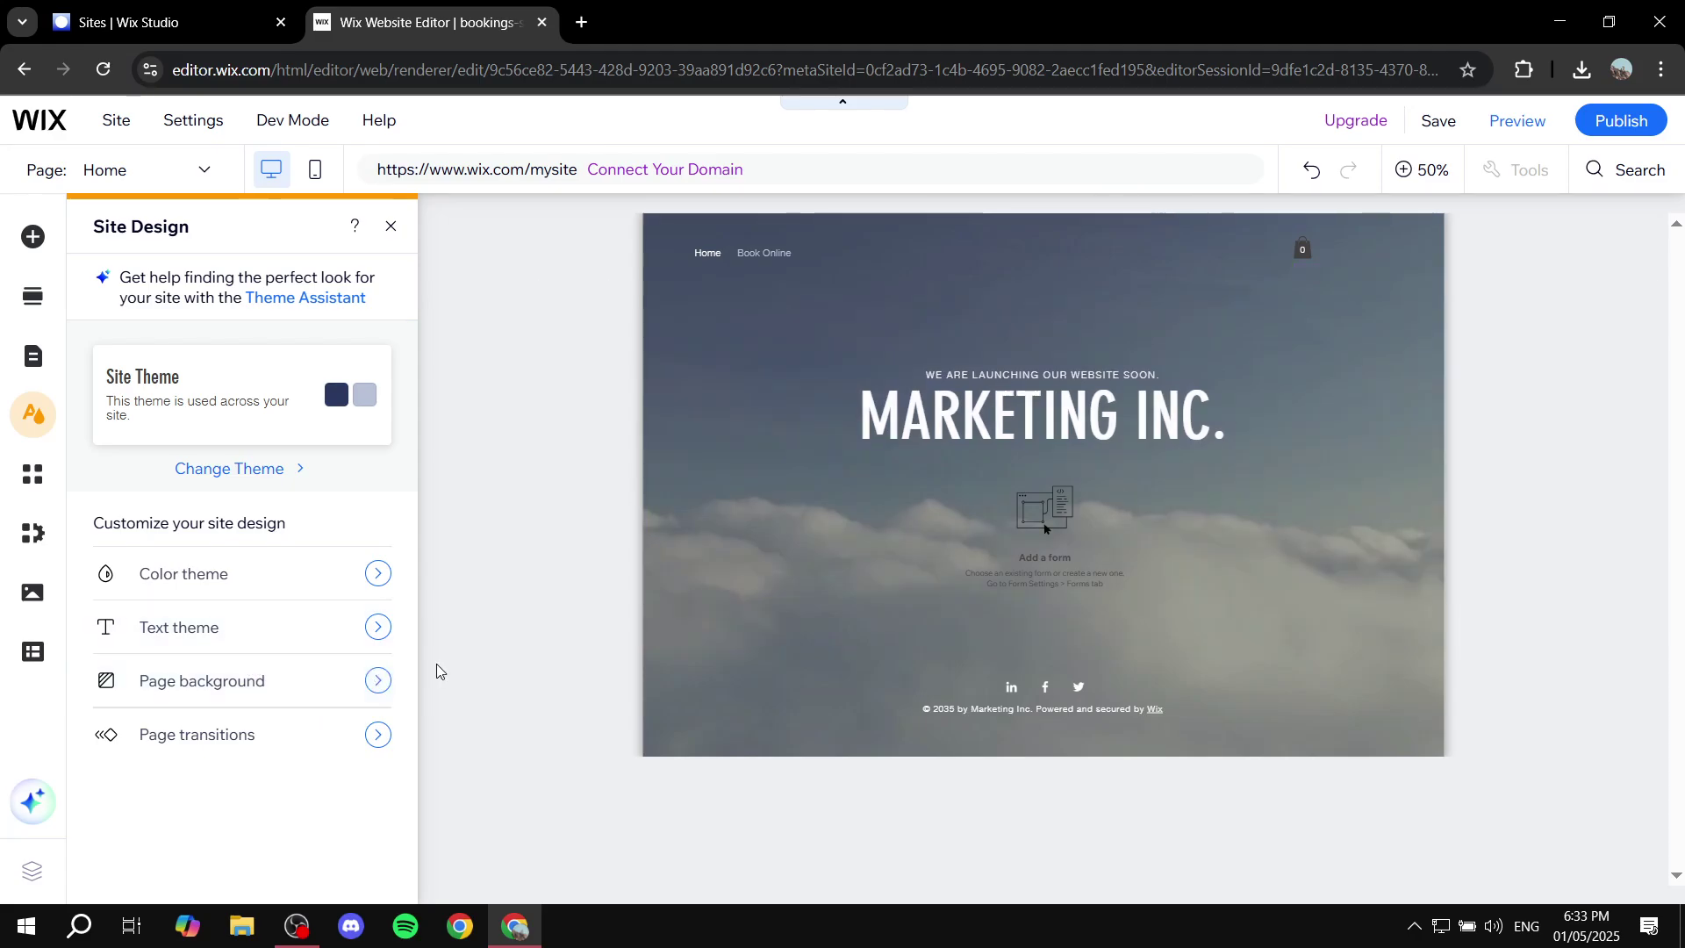
{"action": "left_click", "coordinate": [389, 681]}
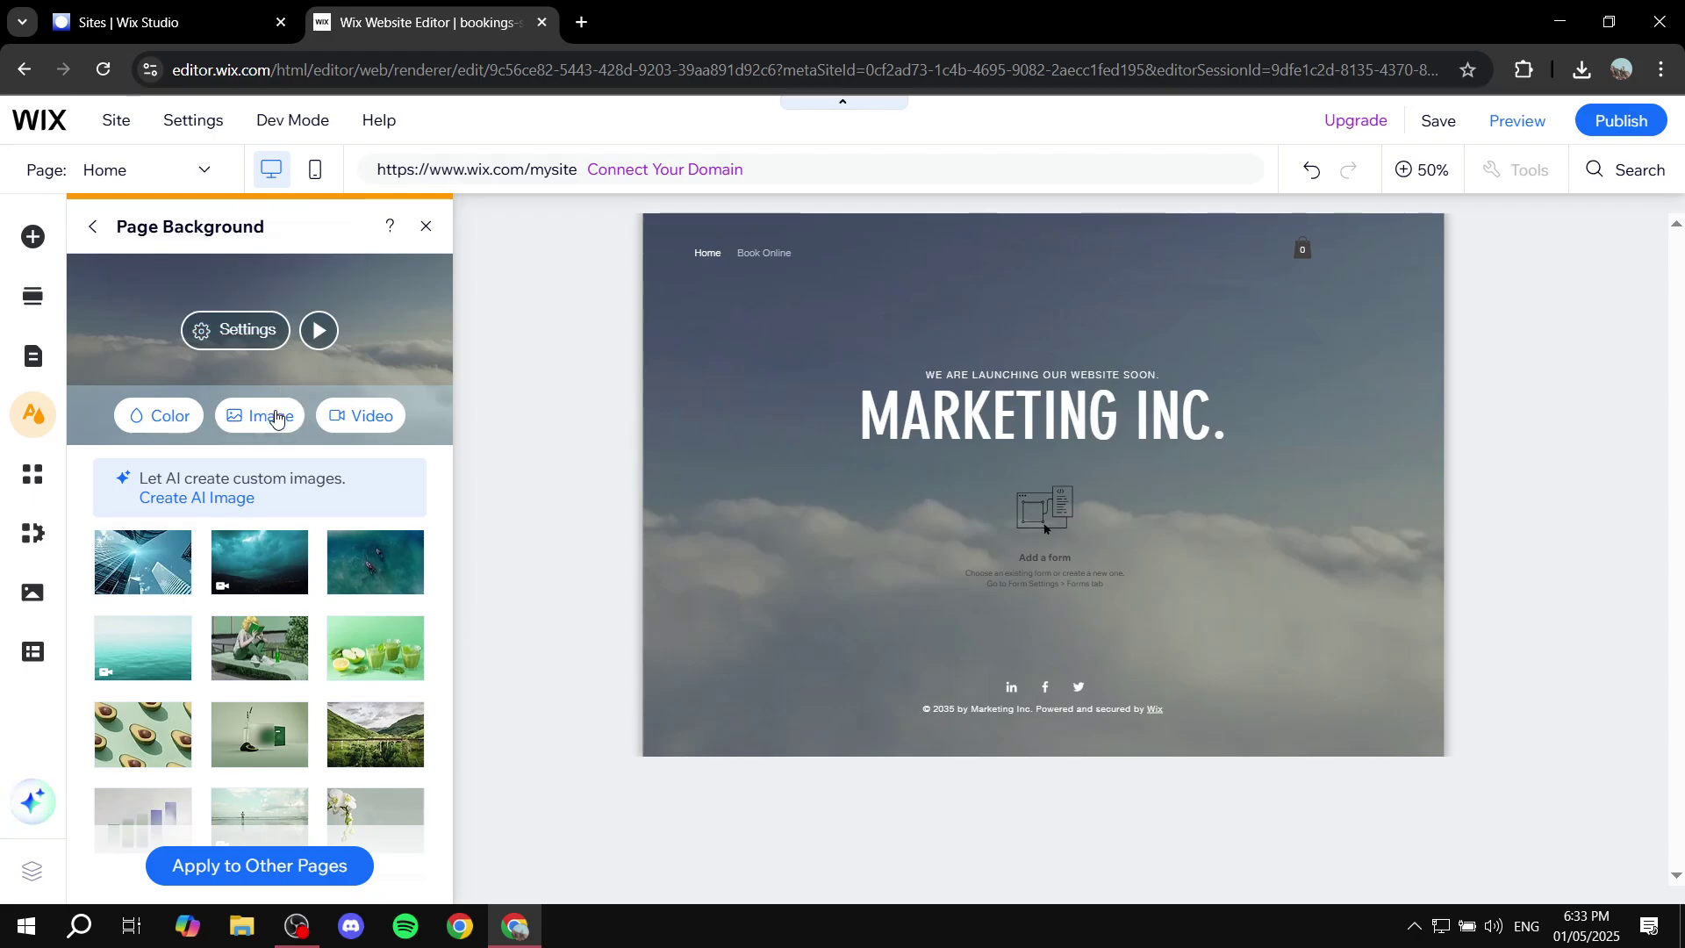
{"action": "left_click", "coordinate": [426, 226]}
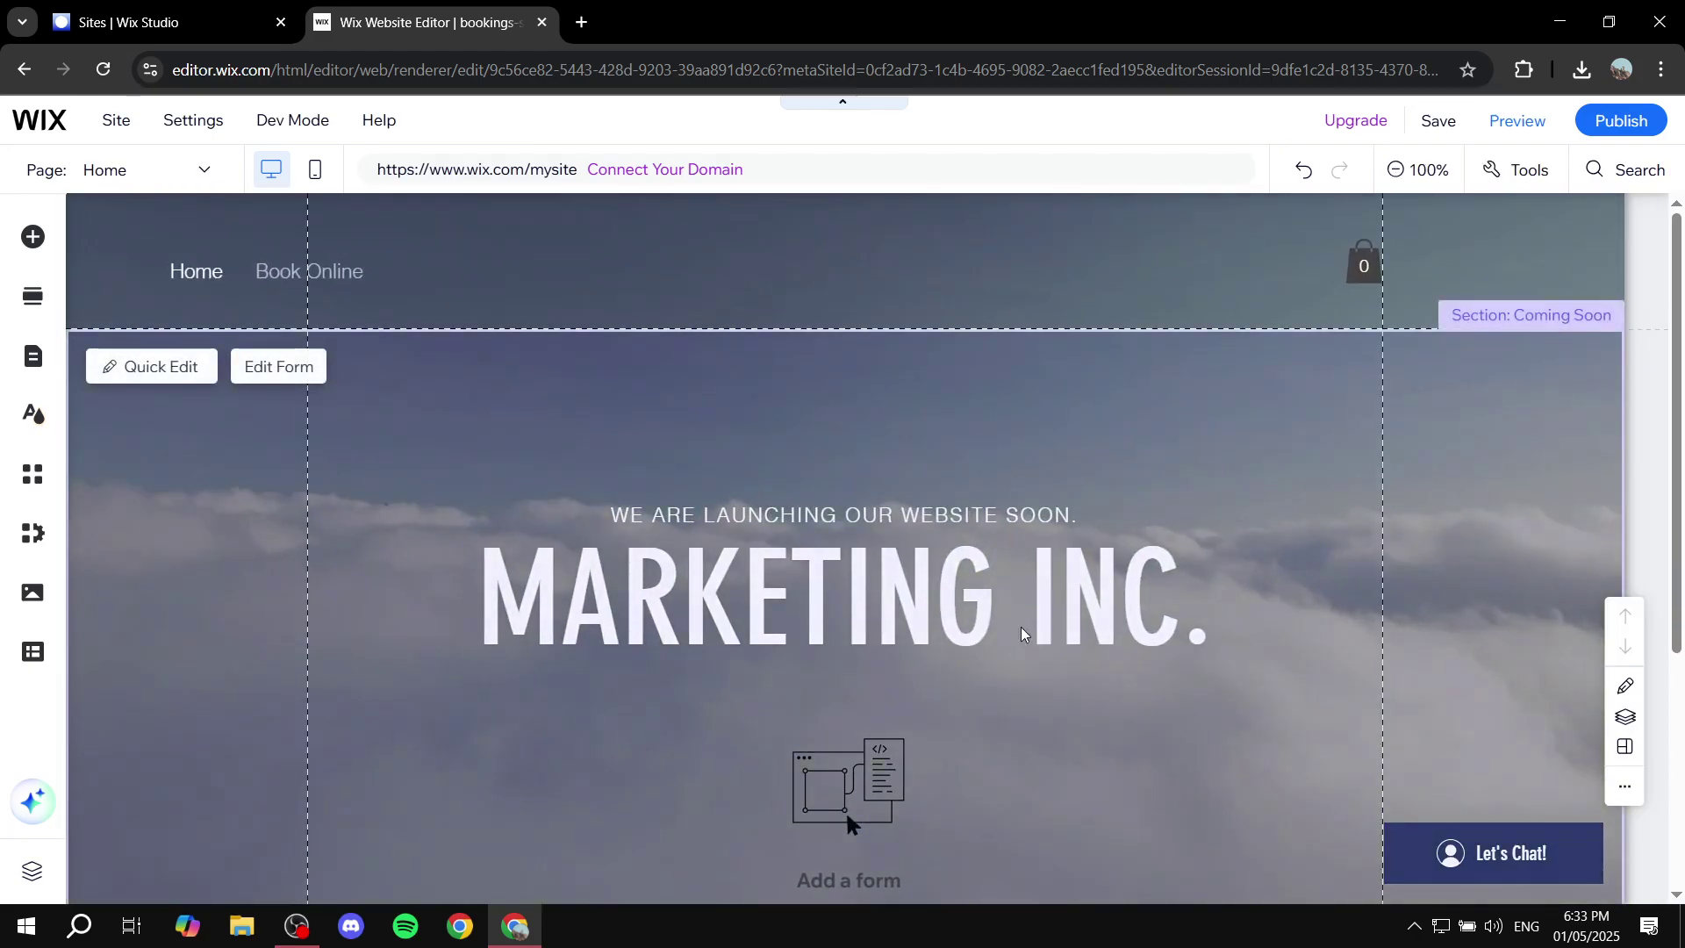
- Review the text settings of the MARKETING INC. heading without changing the text
{"action": "scroll", "coordinate": [1042, 550], "scroll_direction": "down", "scroll_amount": 2}
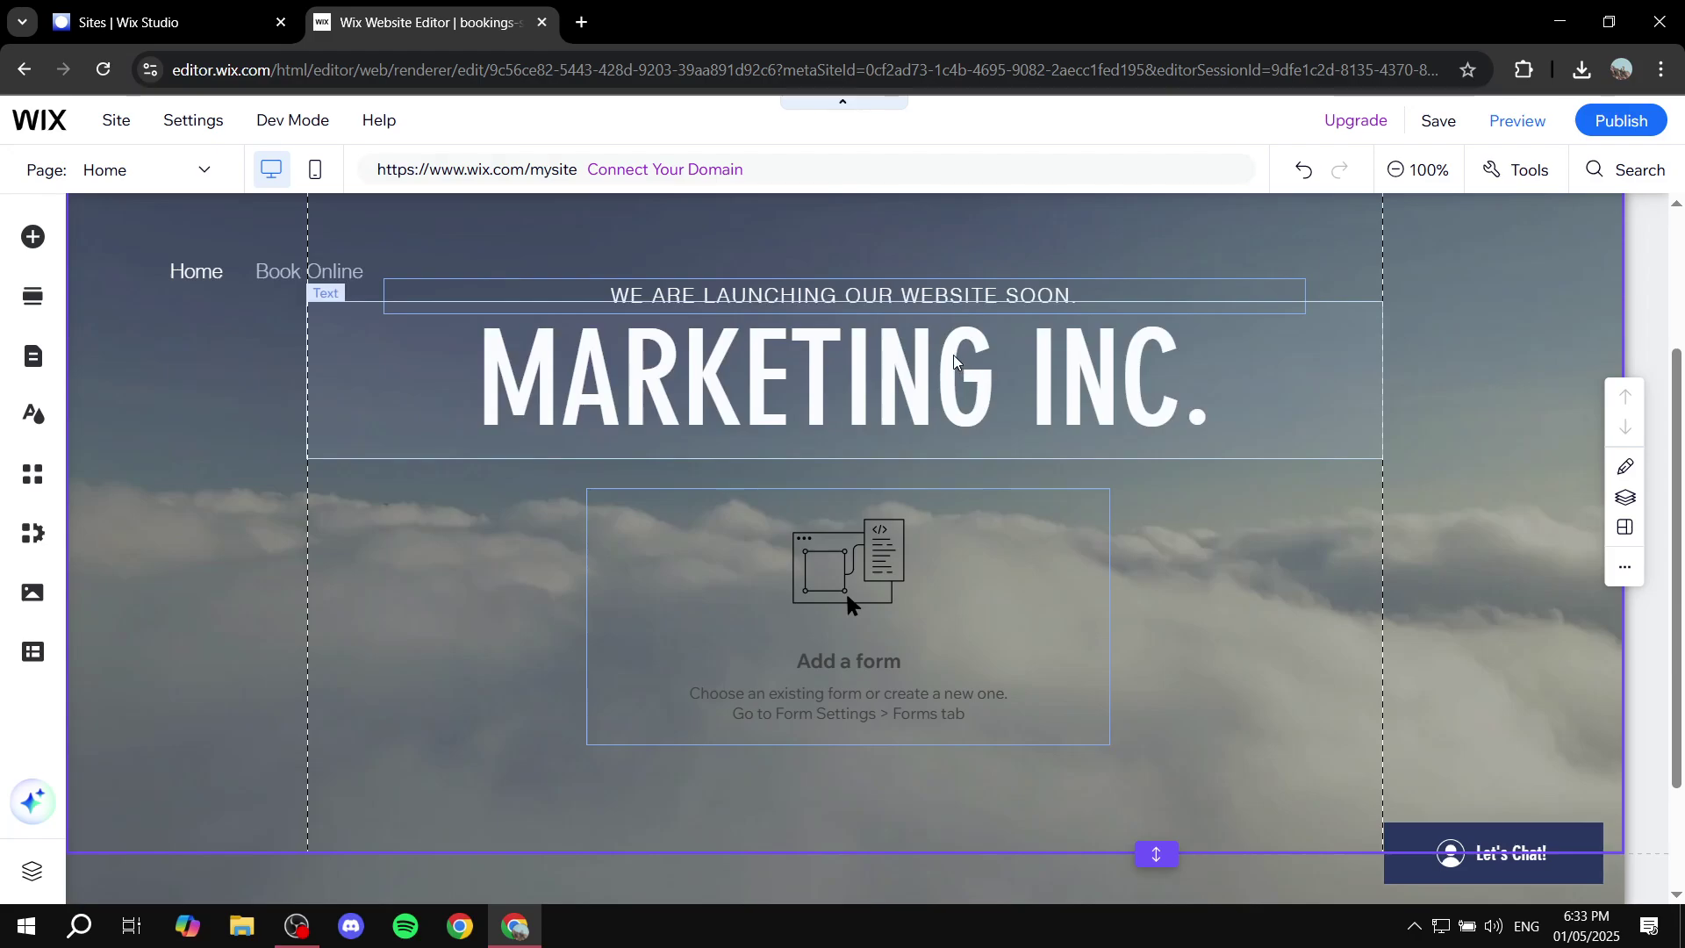
{"action": "left_click", "coordinate": [918, 391]}
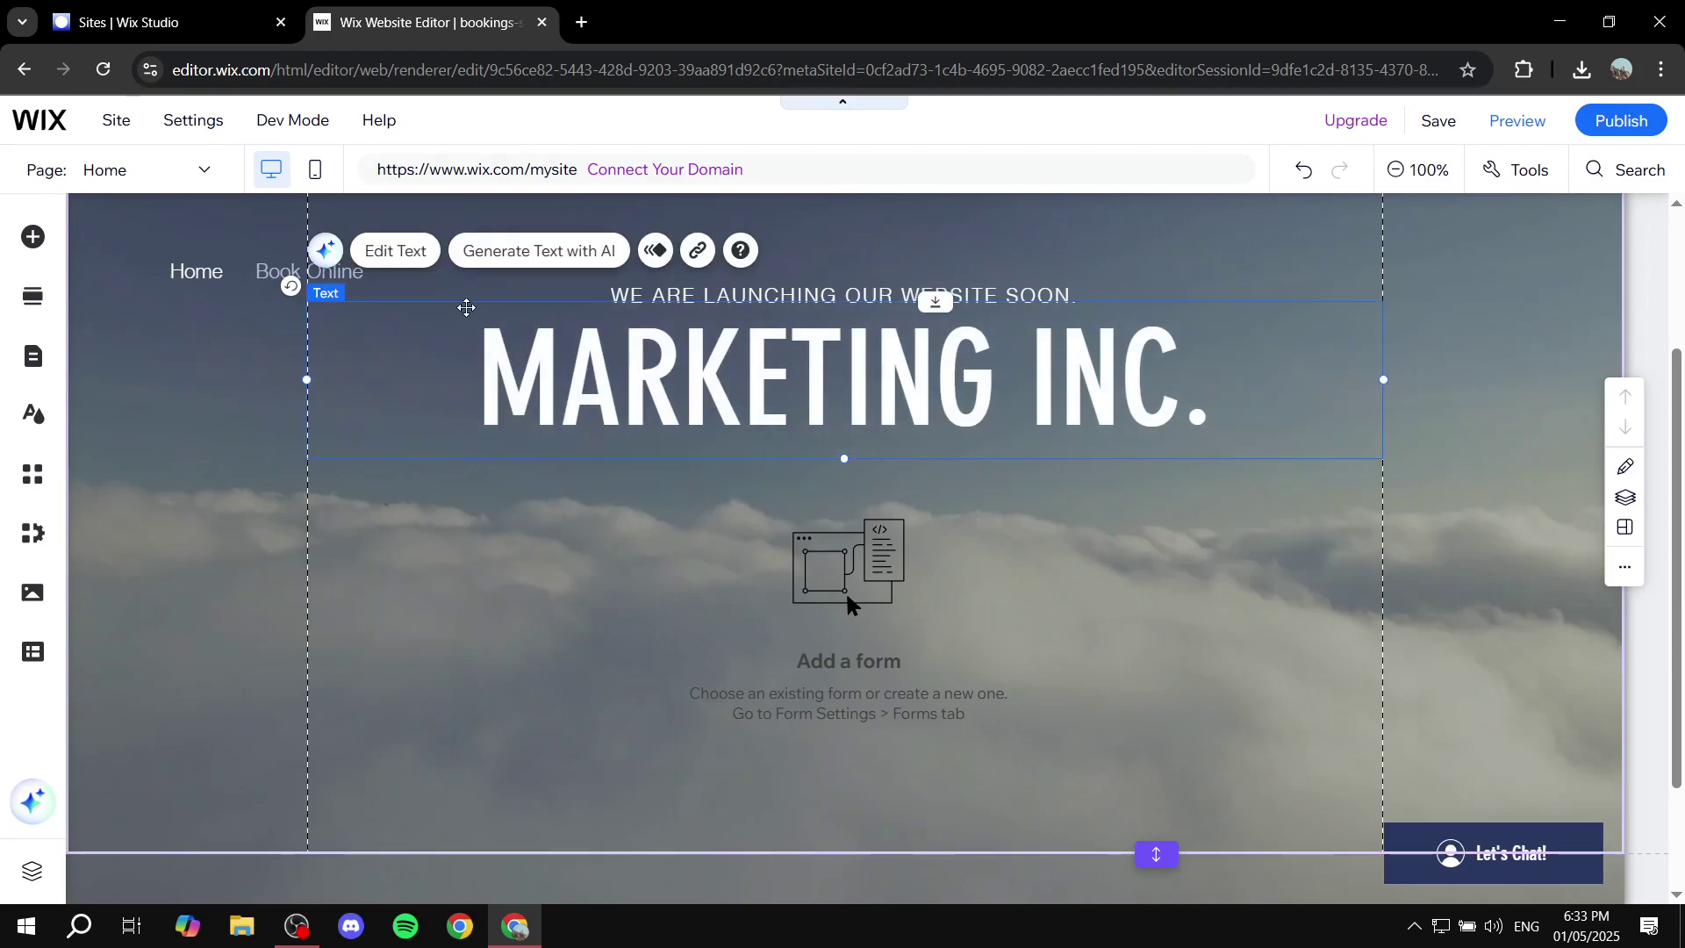
{"action": "left_click", "coordinate": [396, 252]}
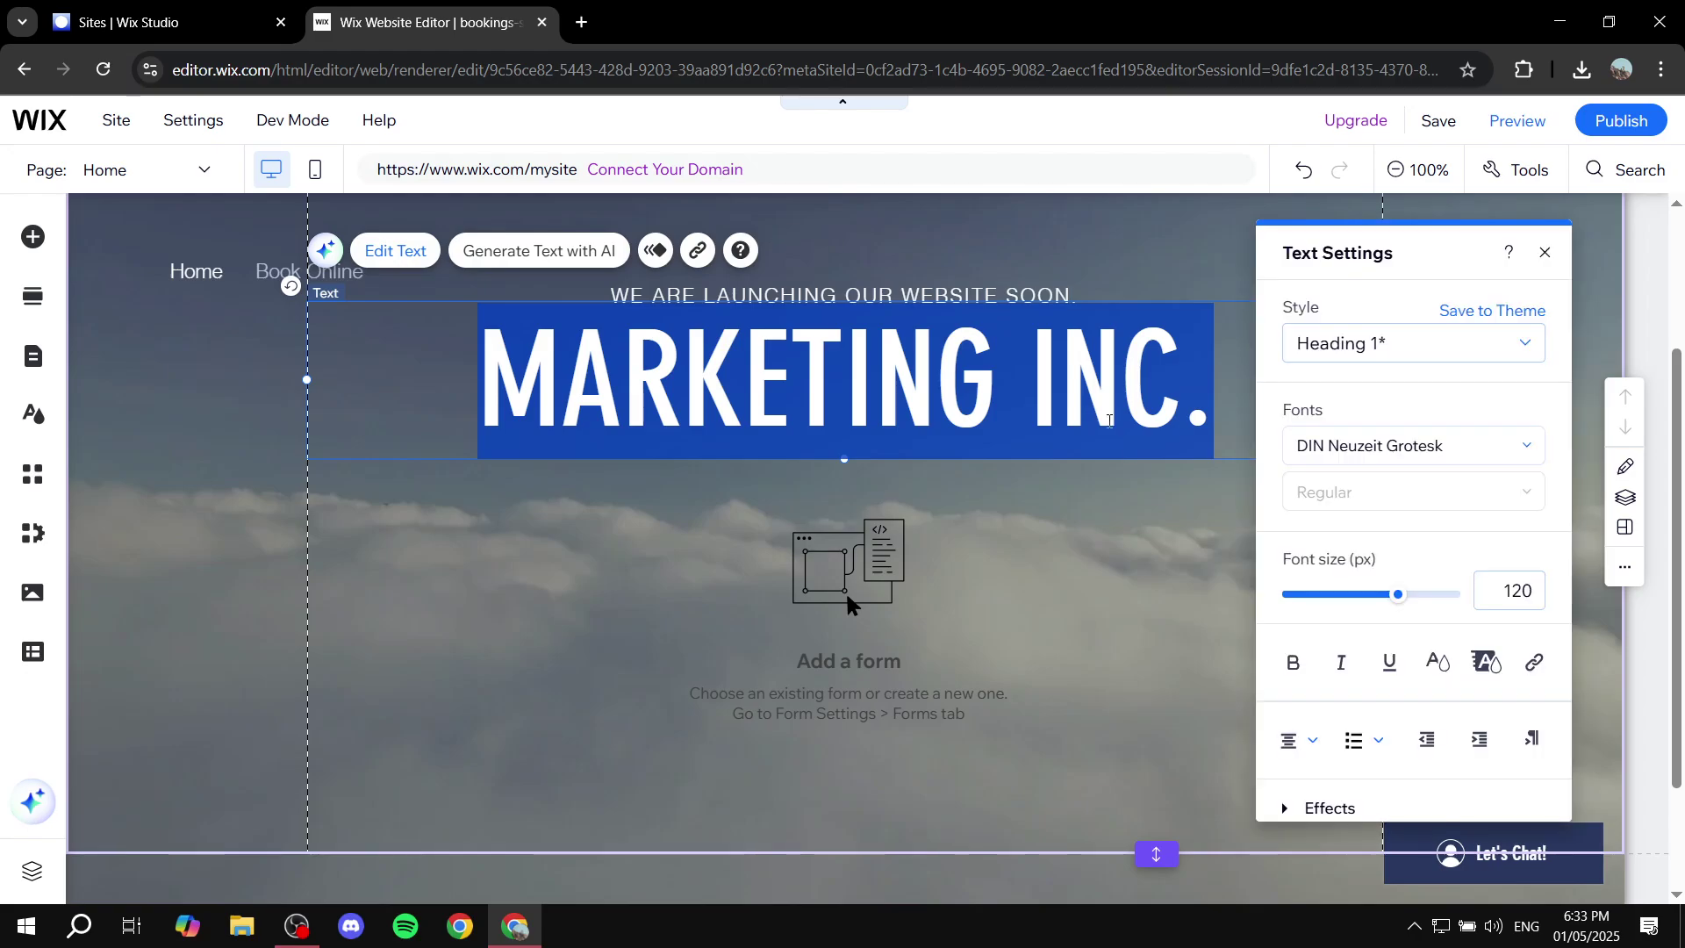
{"action": "left_click", "coordinate": [1171, 559]}
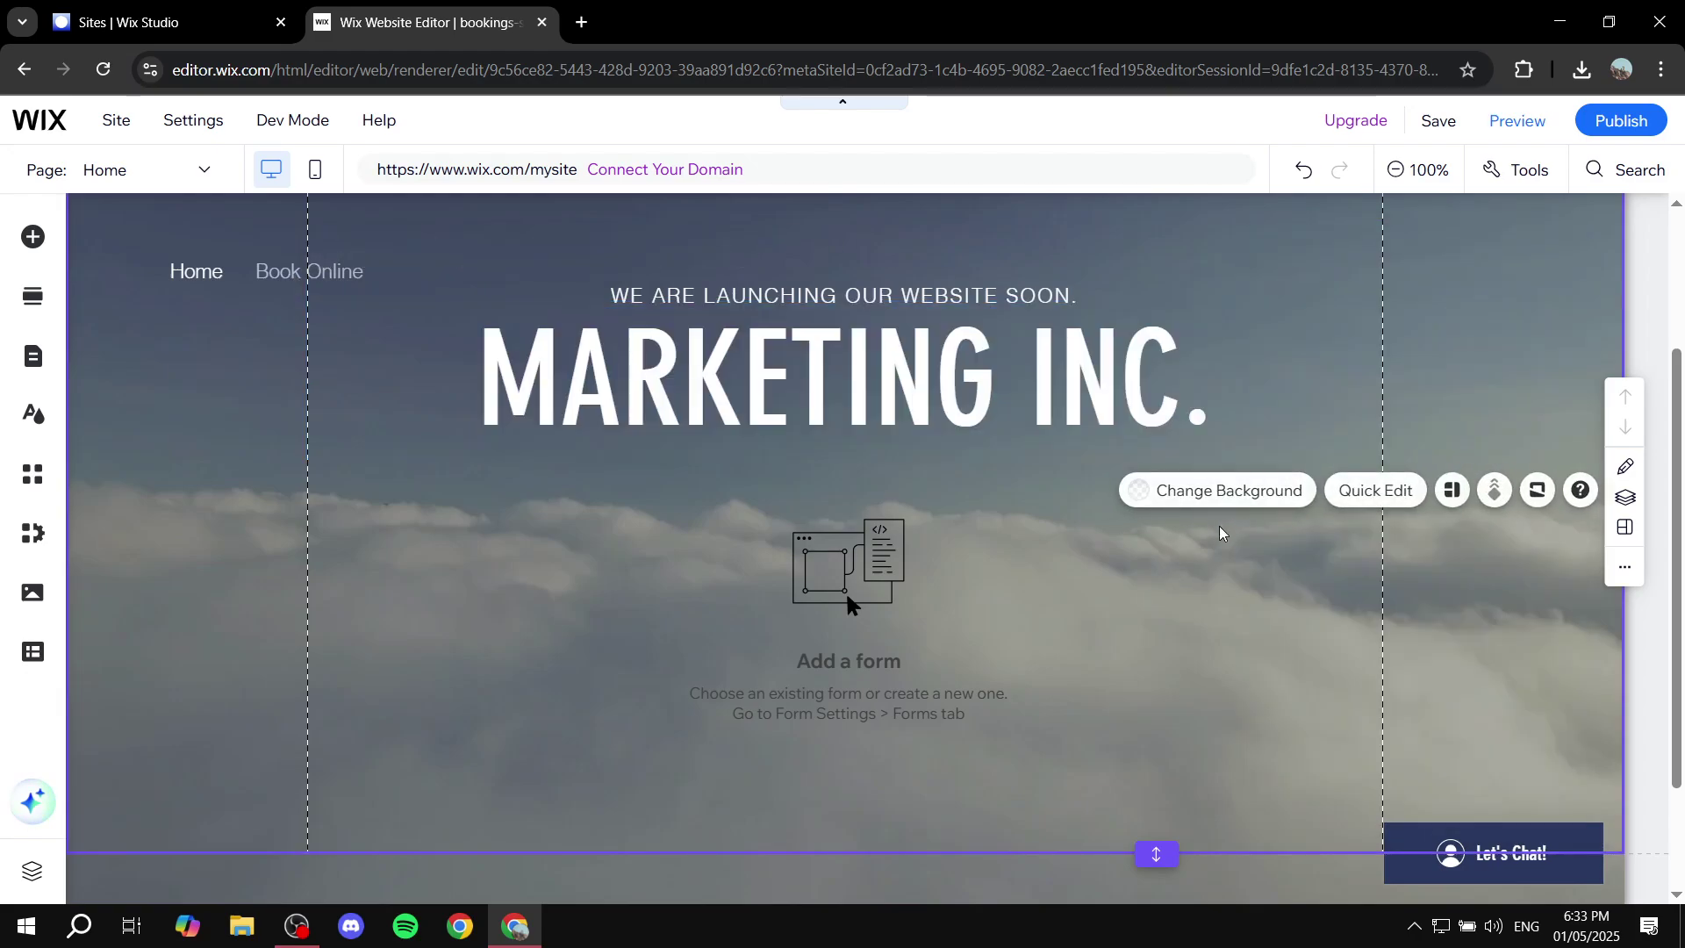
{"action": "scroll", "coordinate": [1218, 549], "scroll_direction": "down", "scroll_amount": 2}
{"action": "scroll", "coordinate": [517, 478], "scroll_direction": "up", "scroll_amount": 2}
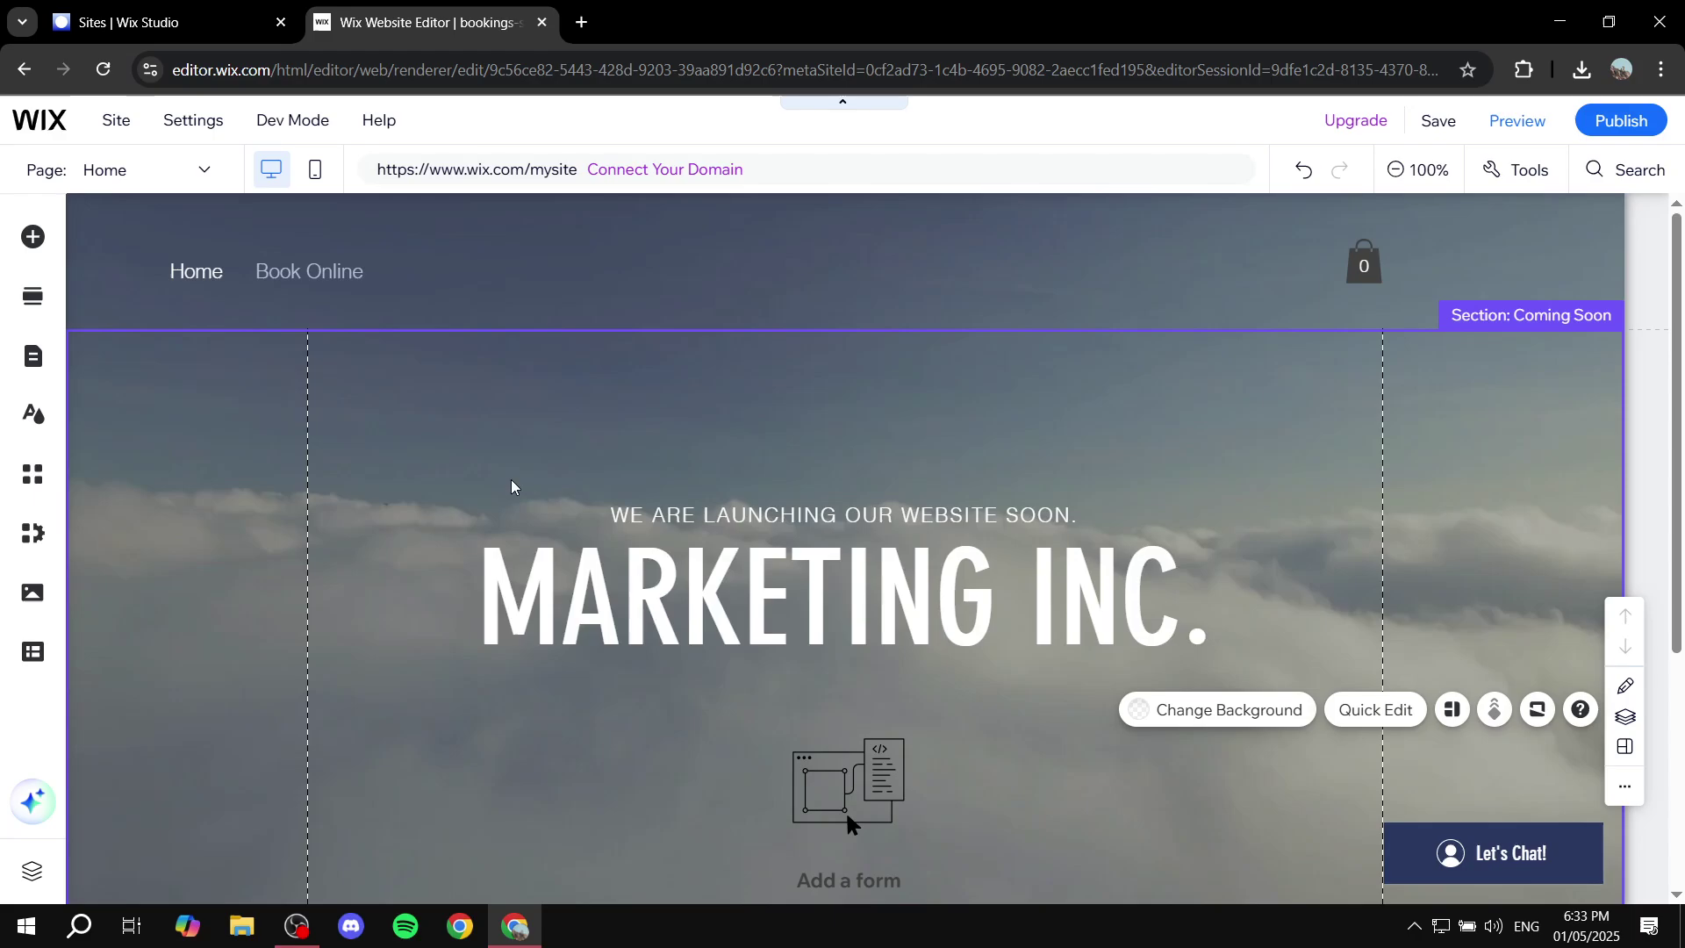
- Add a blank section between the Coming Soon section and the footer
{"action": "scroll", "coordinate": [772, 553], "scroll_direction": "down", "scroll_amount": 2}
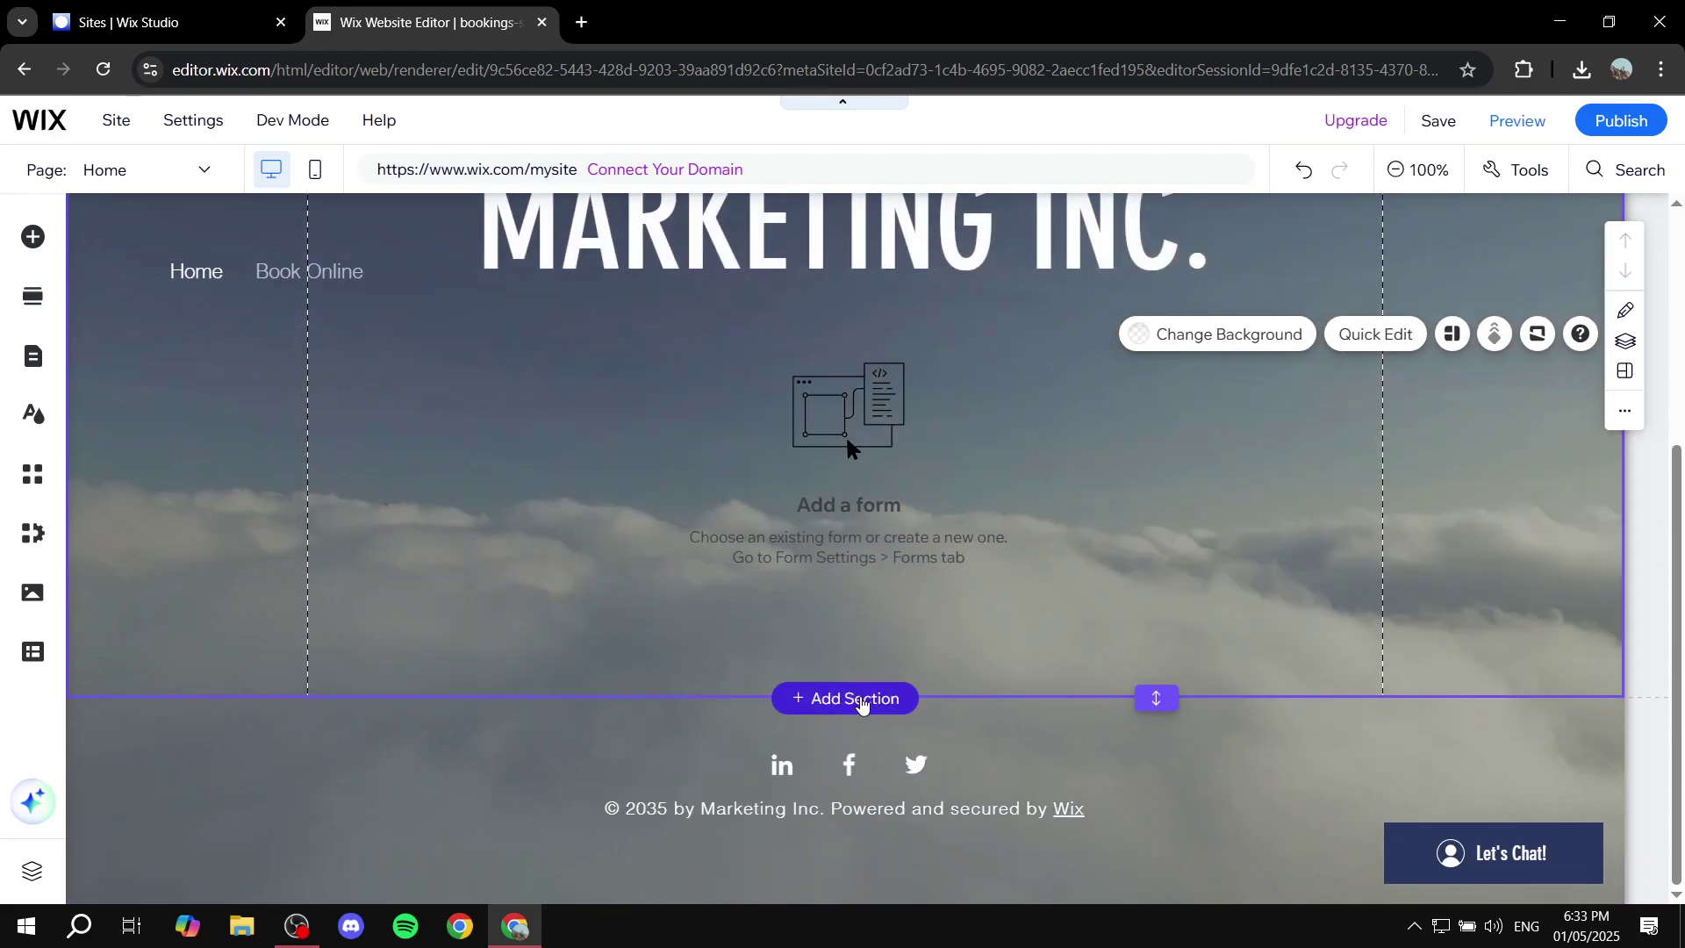
{"action": "left_click", "coordinate": [861, 699]}
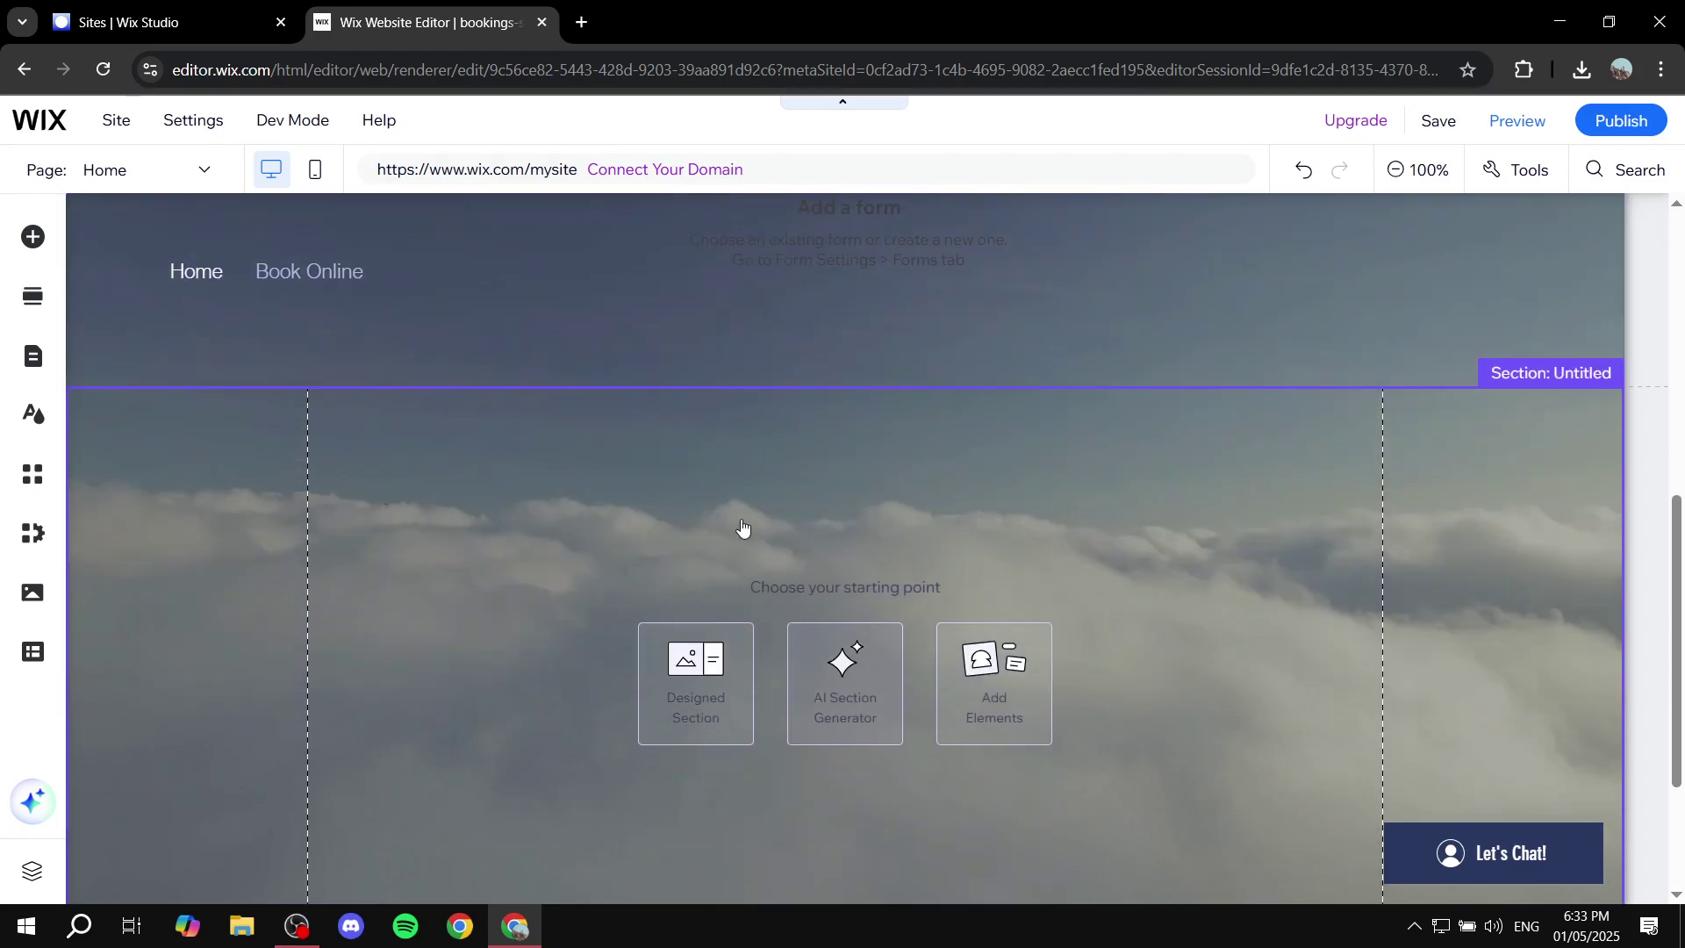
{"action": "key", "text": "ctrl+z"}
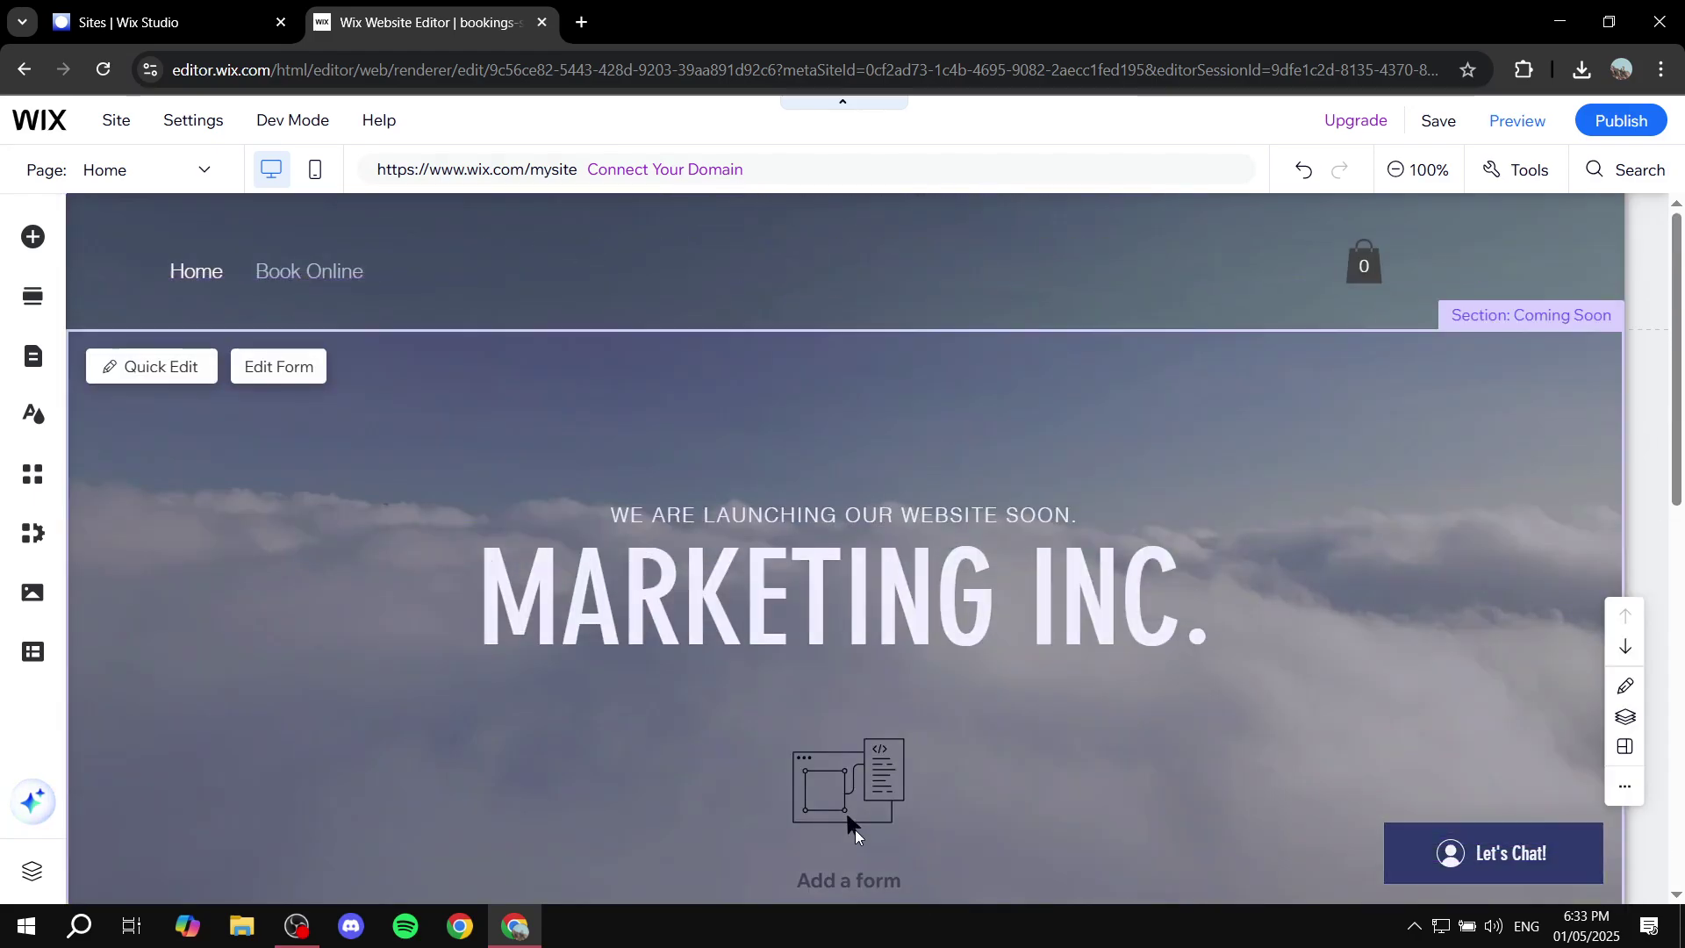
{"action": "left_click", "coordinate": [884, 345]}
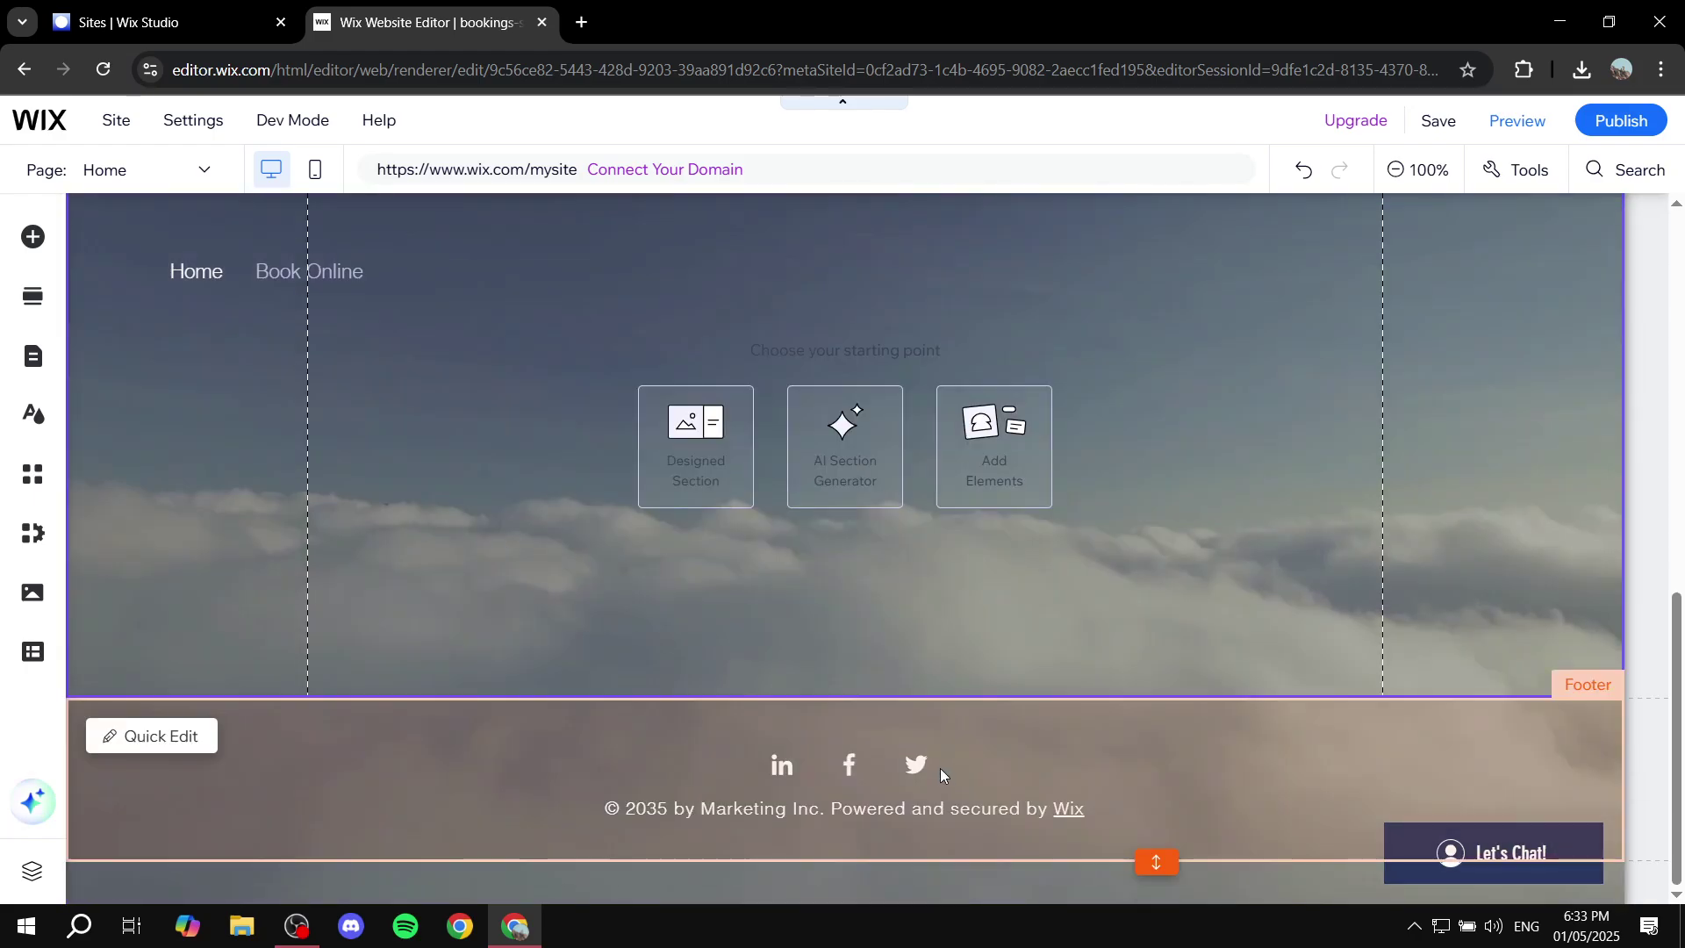
{"action": "scroll", "coordinate": [1155, 437], "scroll_direction": "up", "scroll_amount": 1}
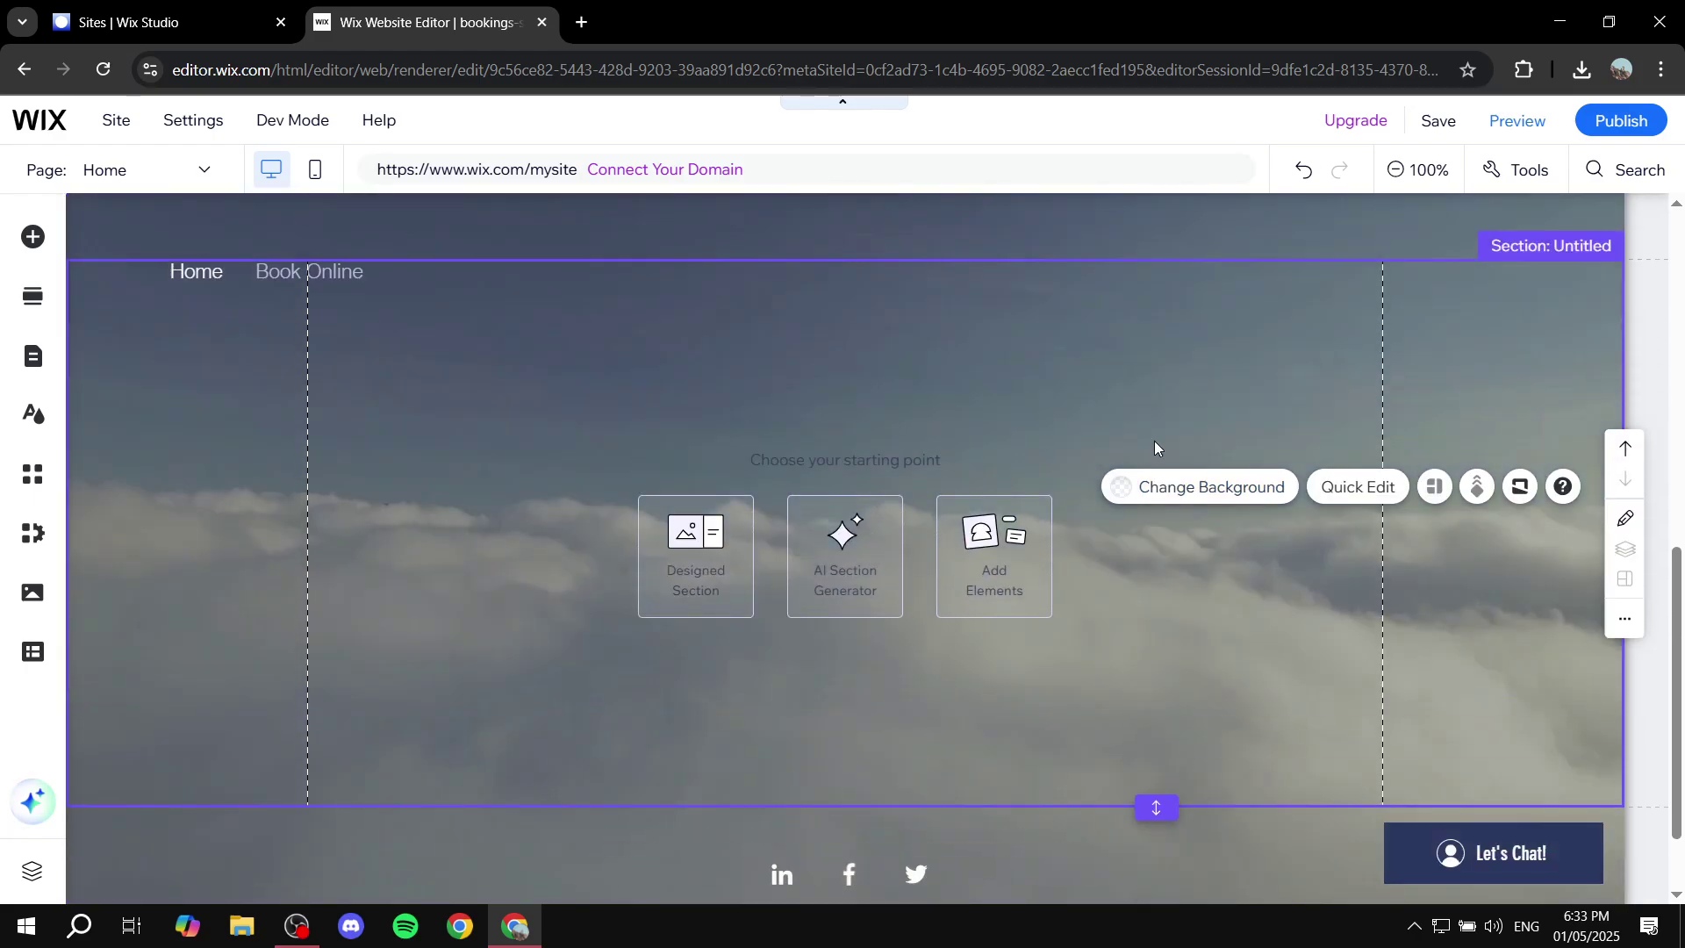
- Browse the element categories and place a black rectangular container box in the middle of the blank section
{"action": "left_click", "coordinate": [31, 237]}
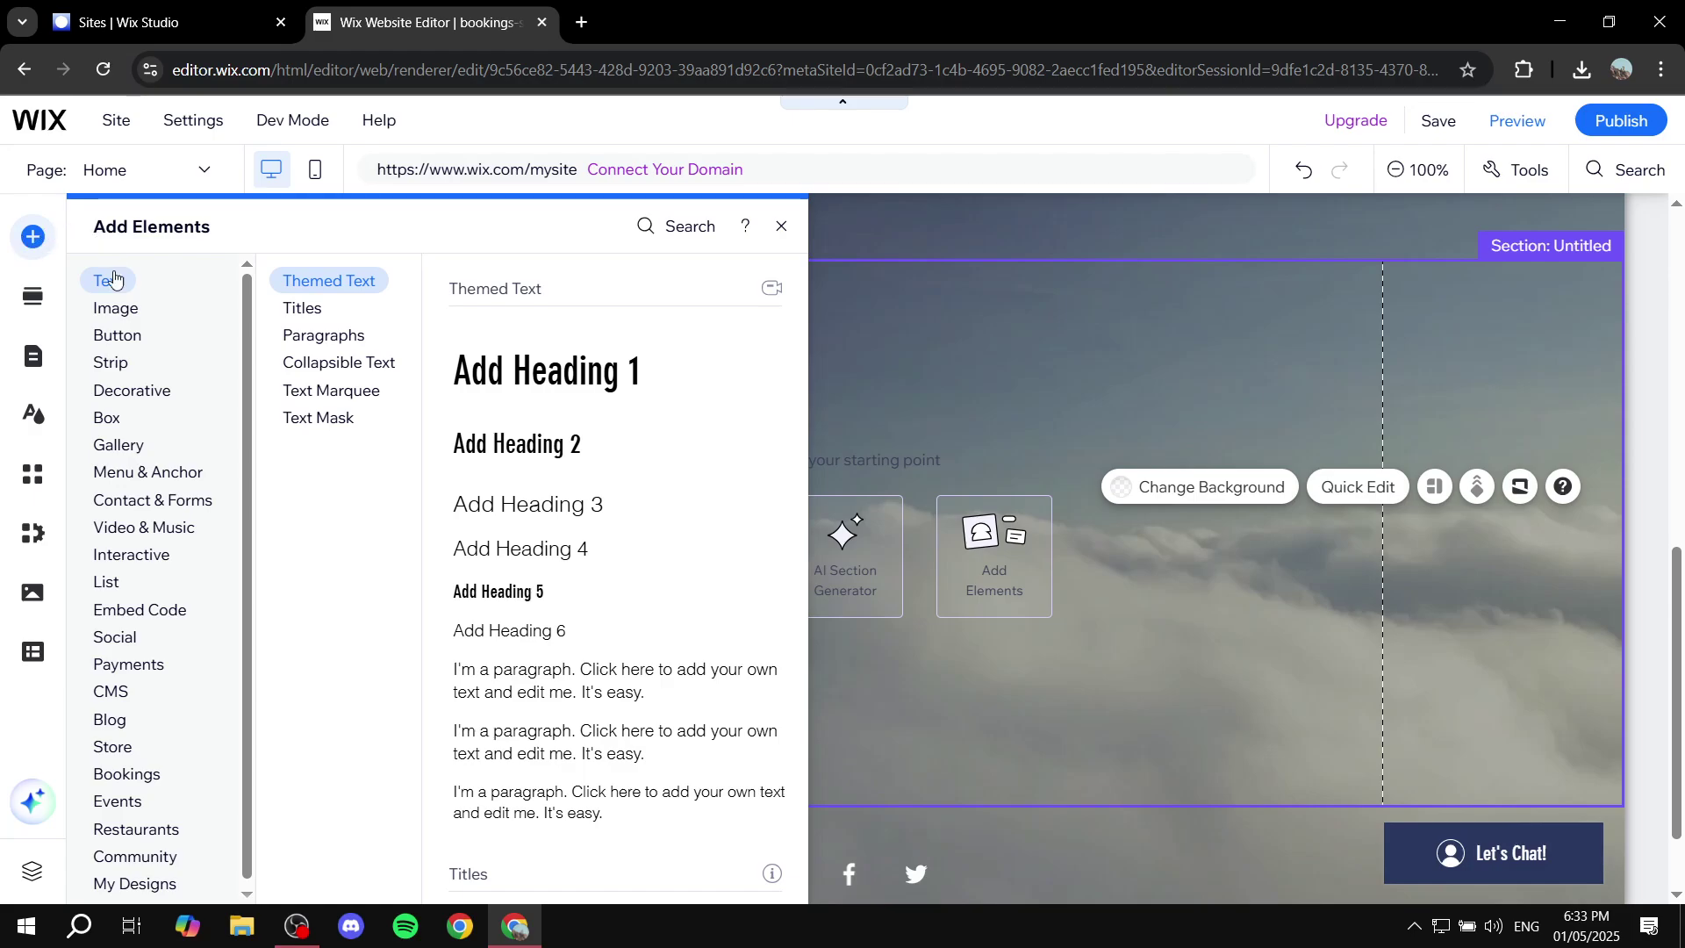
{"action": "left_click", "coordinate": [115, 308]}
{"action": "left_click", "coordinate": [117, 336]}
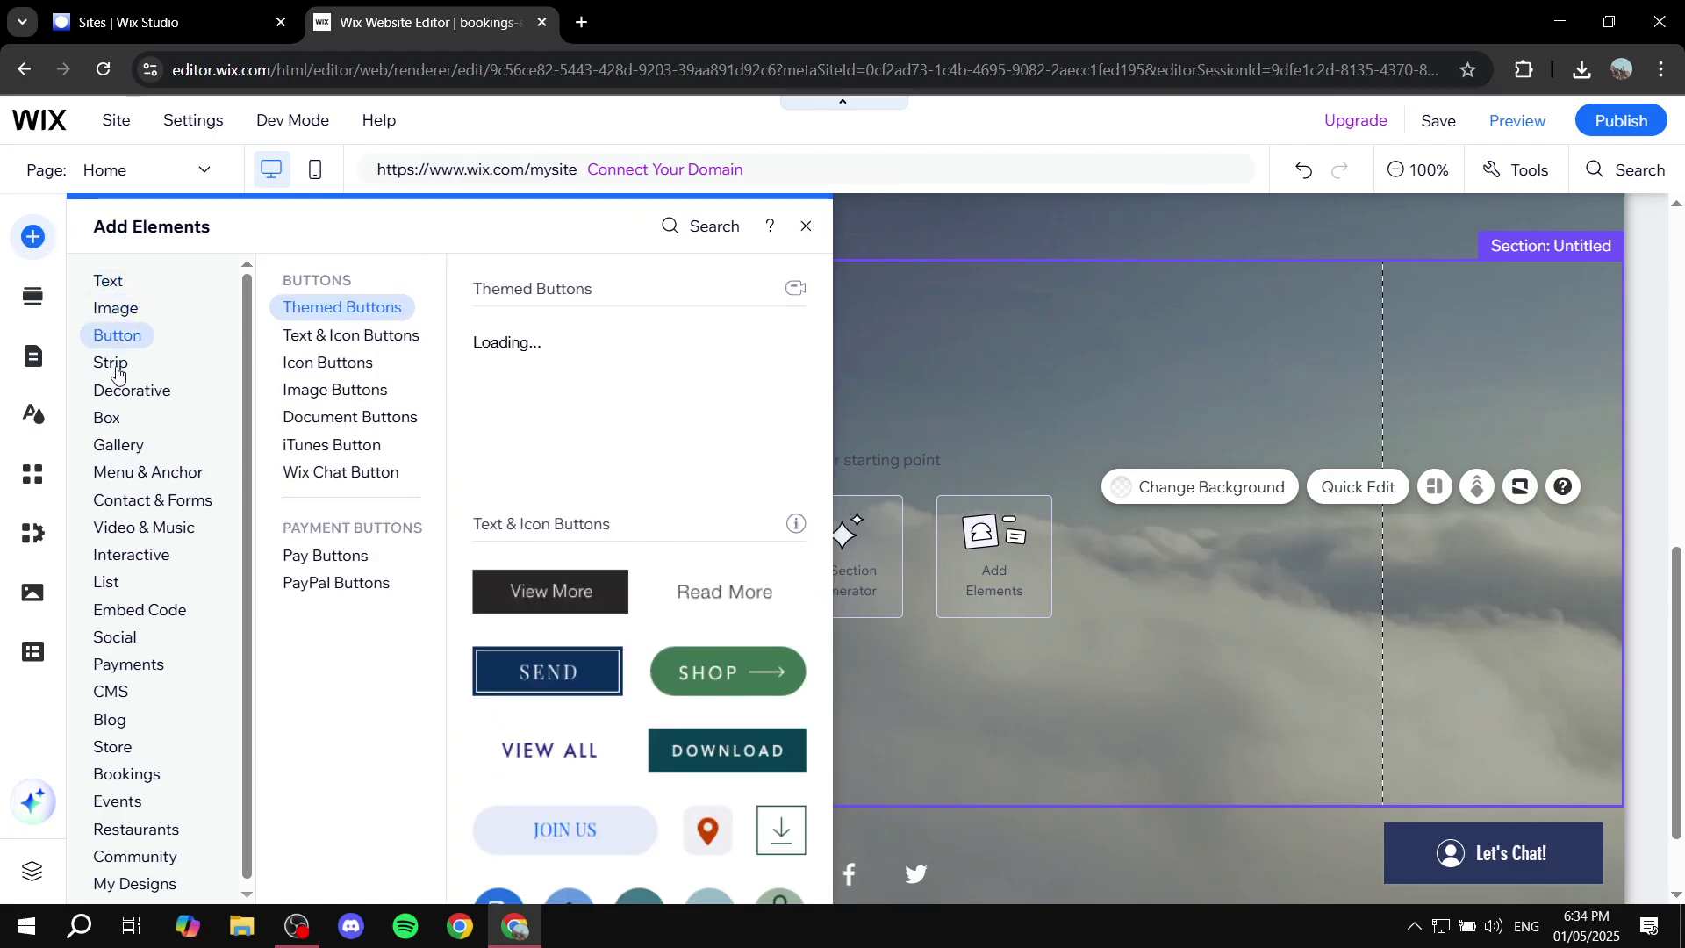
{"action": "left_click", "coordinate": [111, 417]}
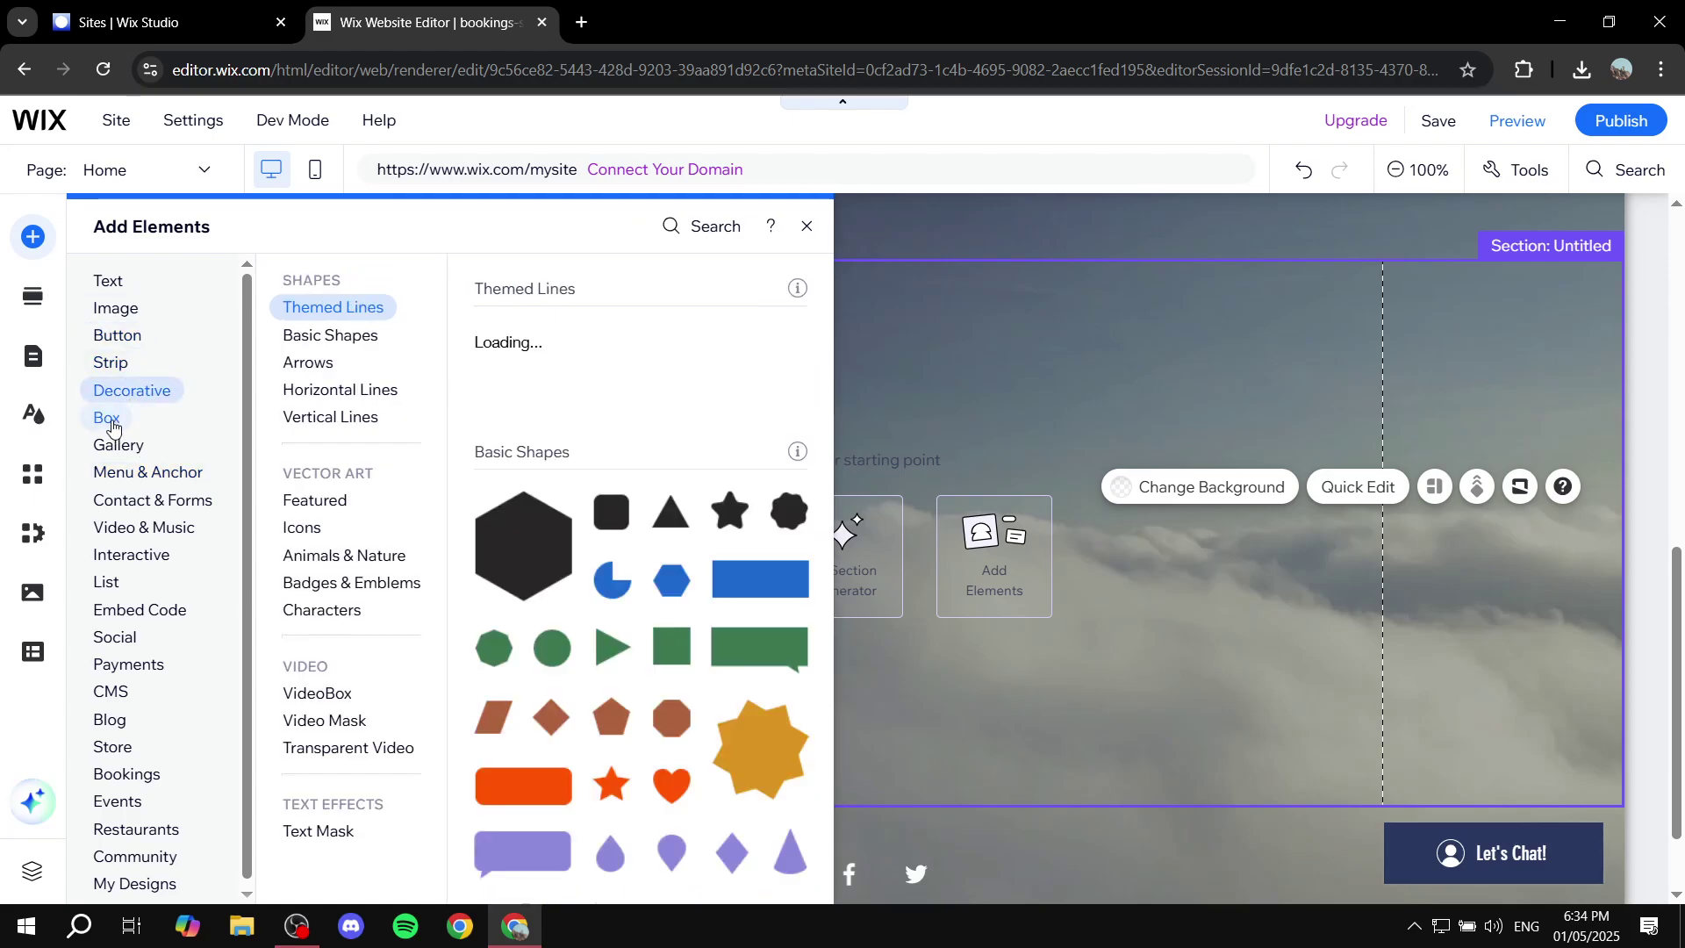
{"action": "mouse_move", "coordinate": [112, 425]}
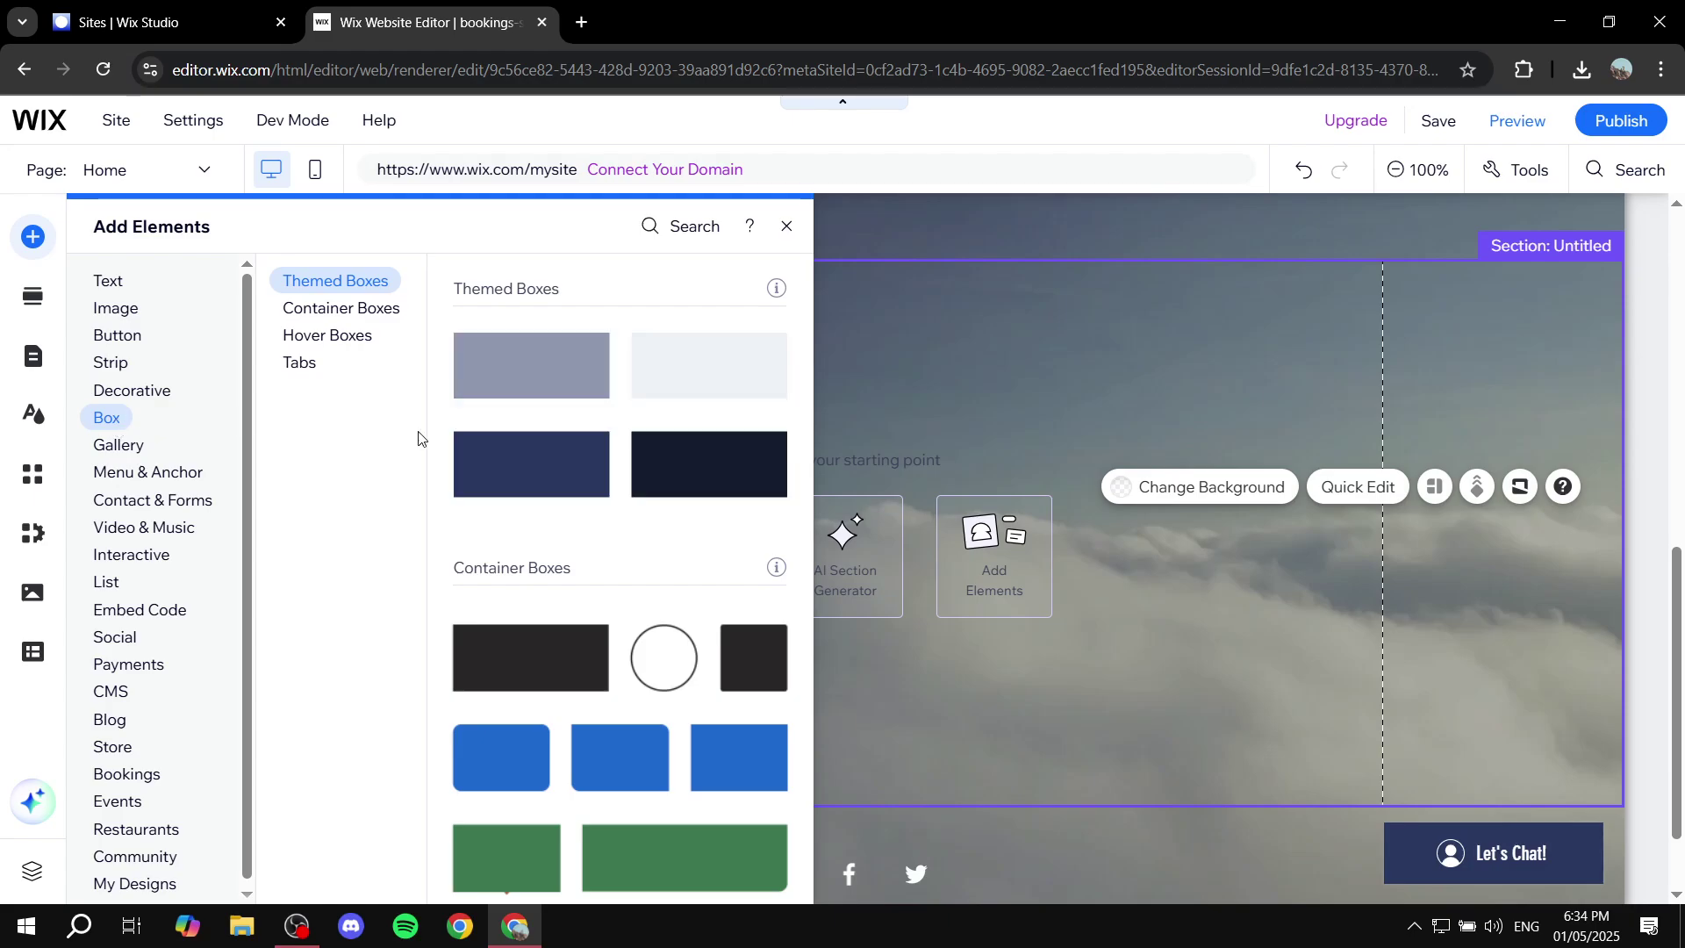
{"action": "left_click_drag", "start_coordinate": [530, 647], "coordinate": [871, 519]}
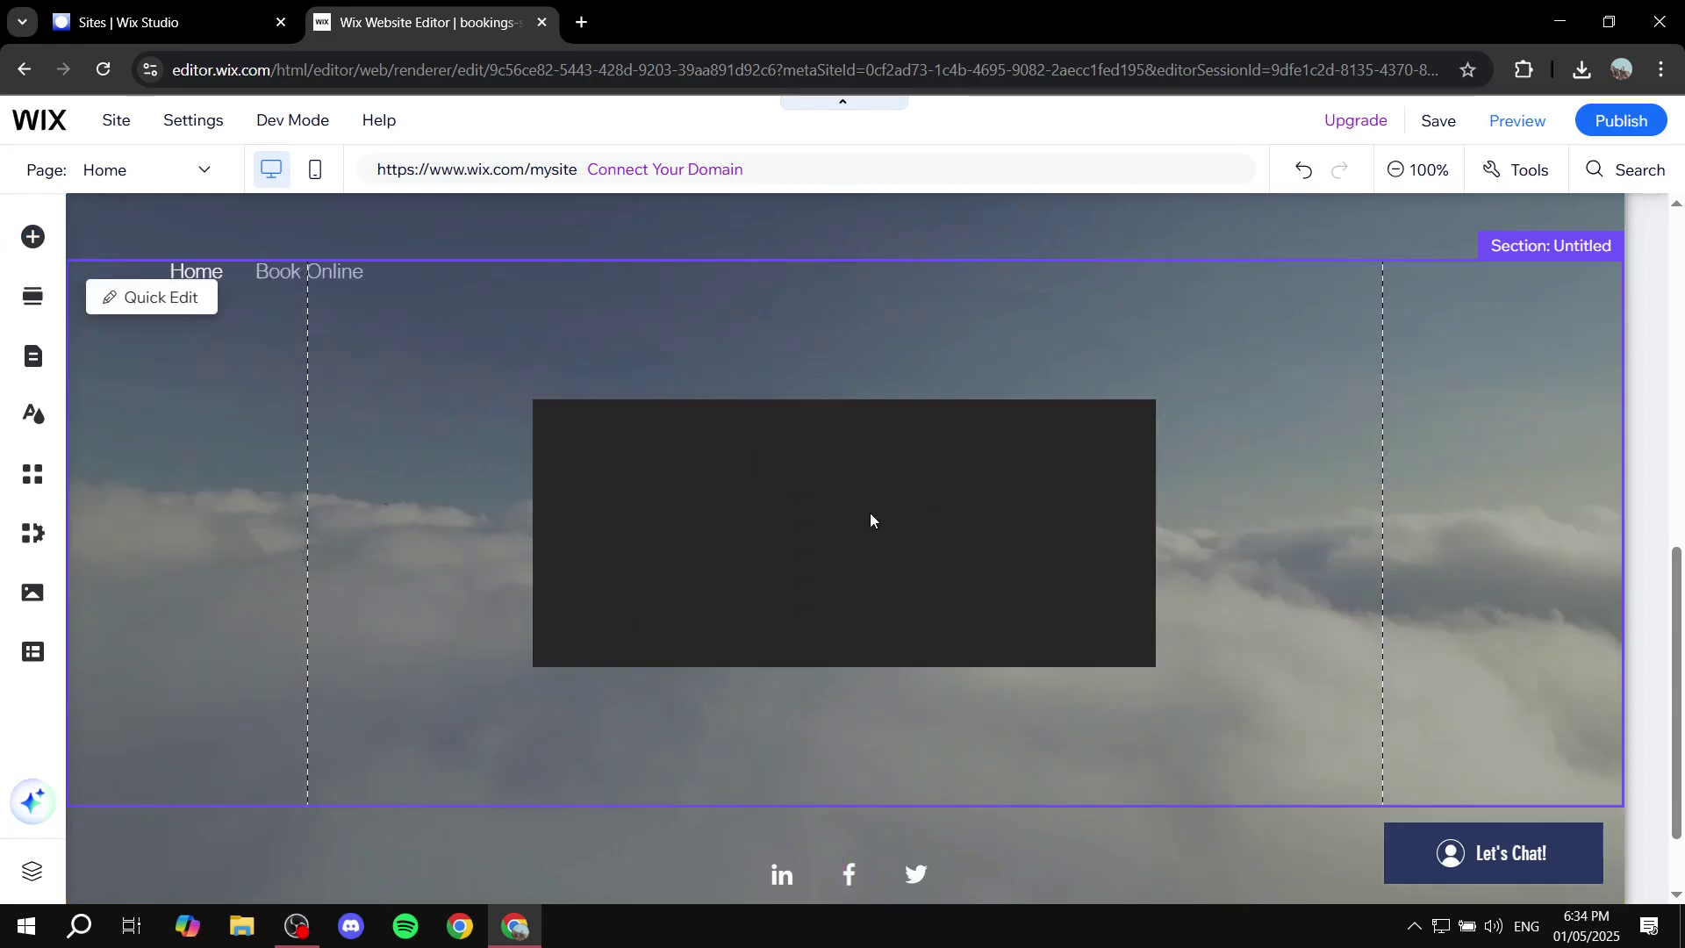
- Enlarge the black container box slightly and move it a little higher in its section
{"action": "left_click", "coordinate": [974, 530]}
{"action": "left_click_drag", "start_coordinate": [1156, 668], "coordinate": [1164, 689]}
{"action": "left_click", "coordinate": [1251, 608]}
{"action": "left_click", "coordinate": [865, 614]}
{"action": "mouse_move", "coordinate": [866, 613]}
{"action": "left_mouse_down"}
{"action": "mouse_move", "coordinate": [842, 597]}
{"action": "mouse_move", "coordinate": [871, 597]}
{"action": "left_mouse_up"}
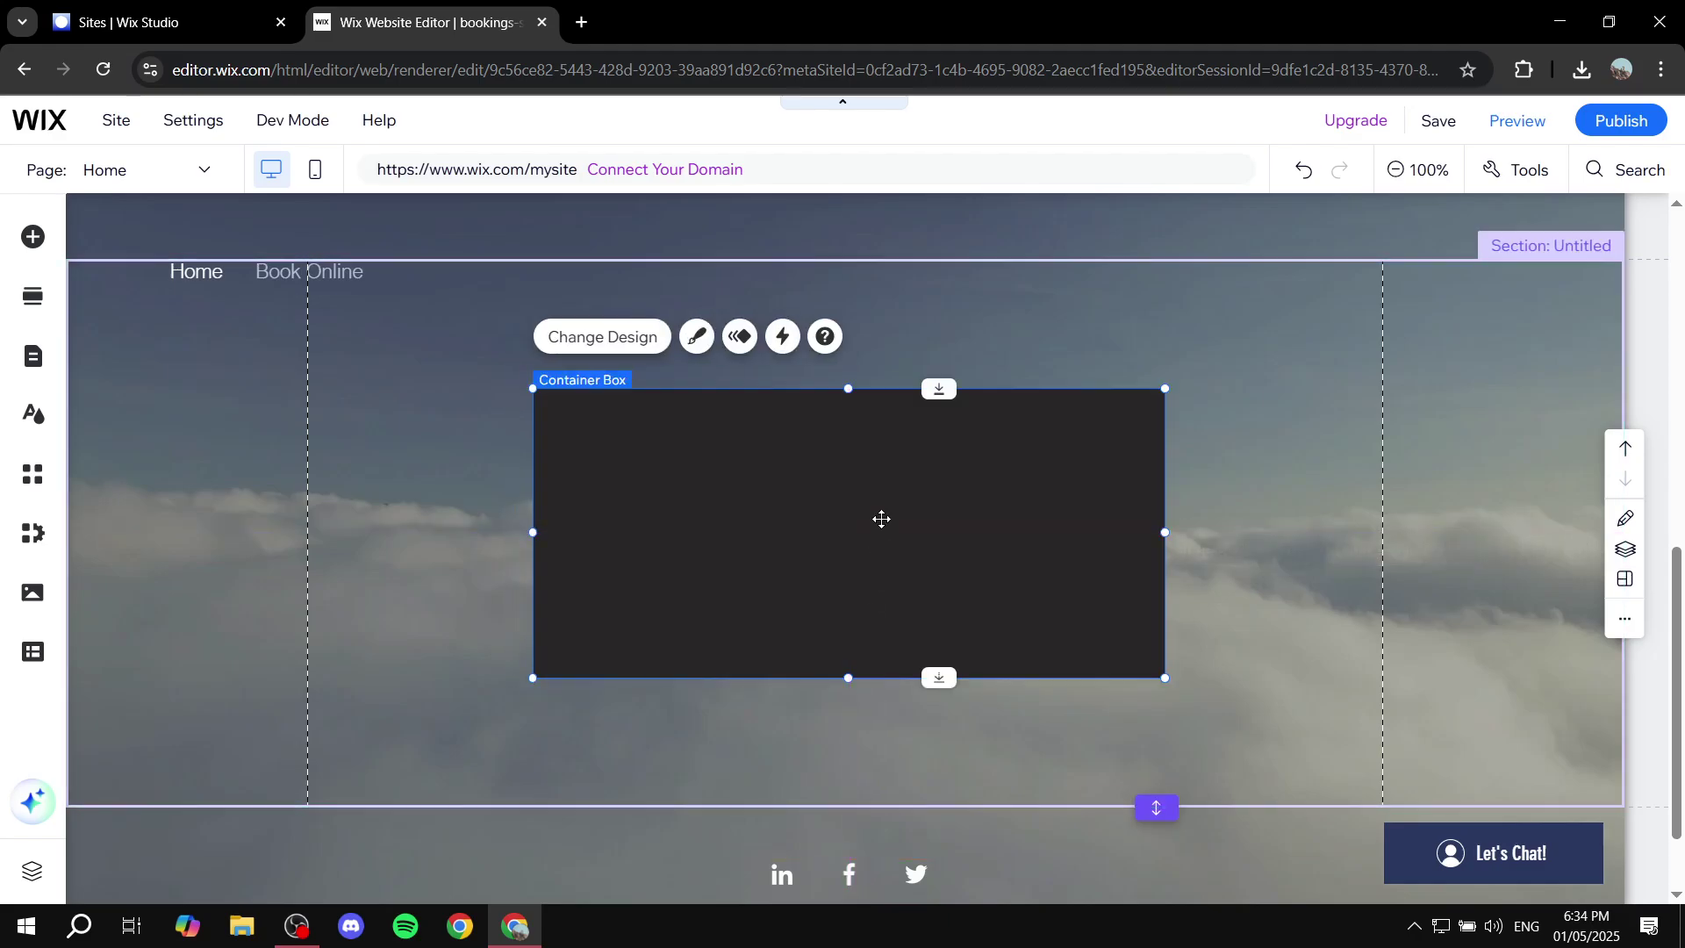
- Undo the container box edits and the added blank section
{"action": "left_click", "coordinate": [1225, 338]}
{"action": "key", "text": "ctrl+z"}
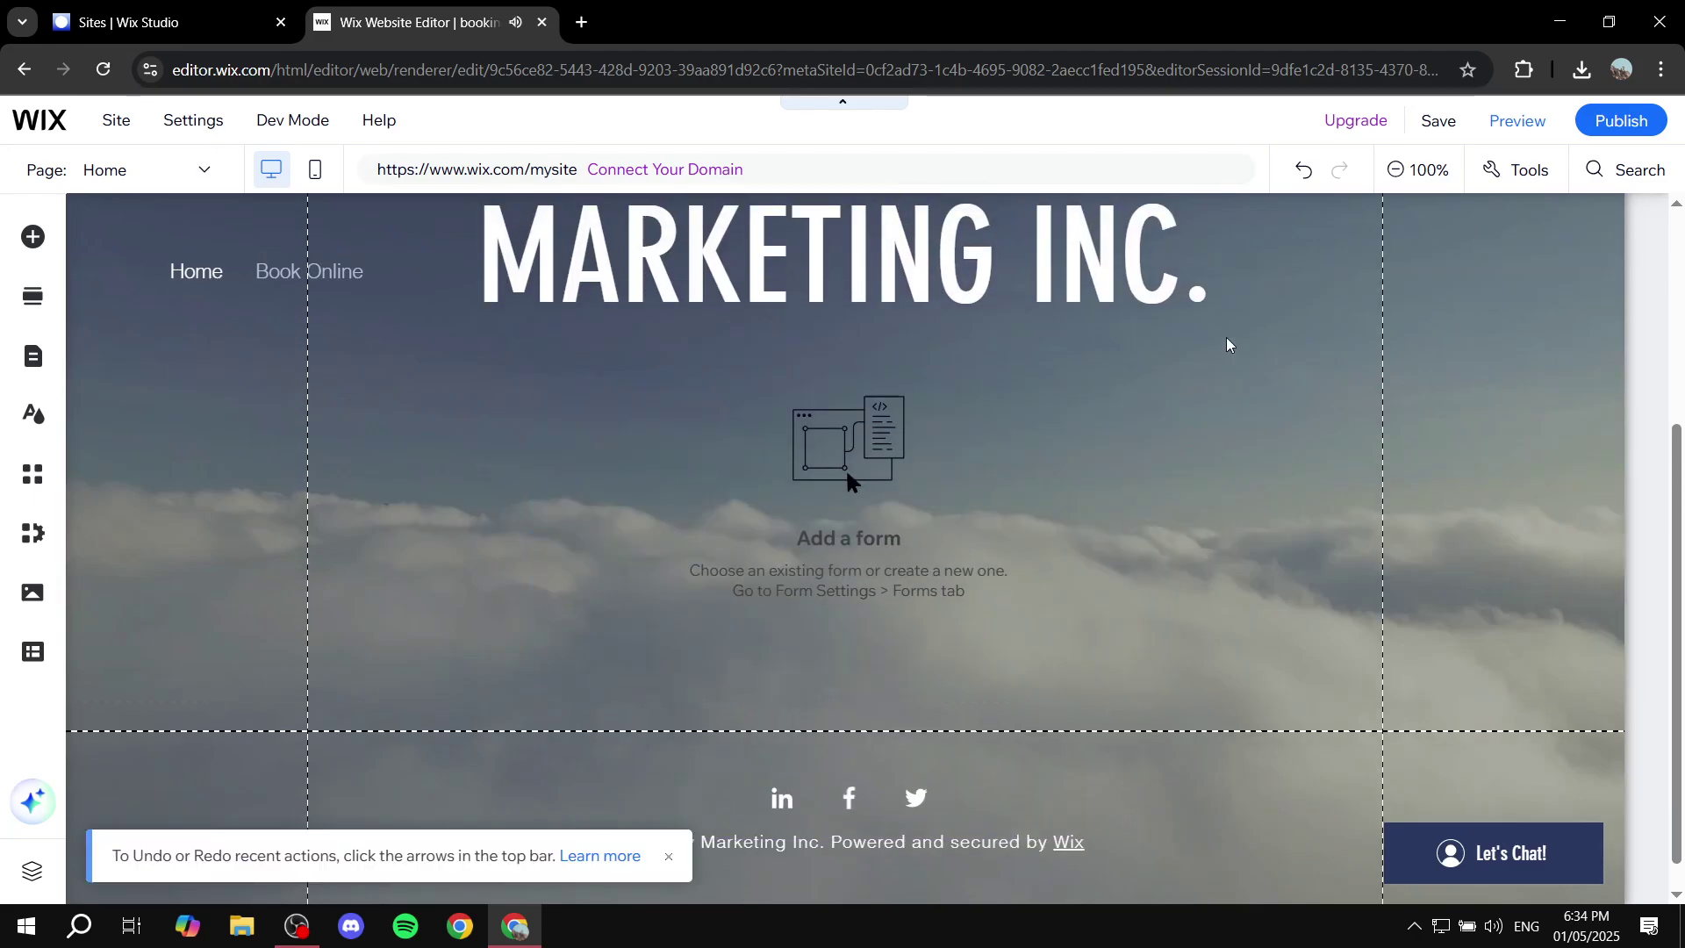
{"action": "scroll", "coordinate": [1227, 344], "scroll_direction": "up", "scroll_amount": 4}
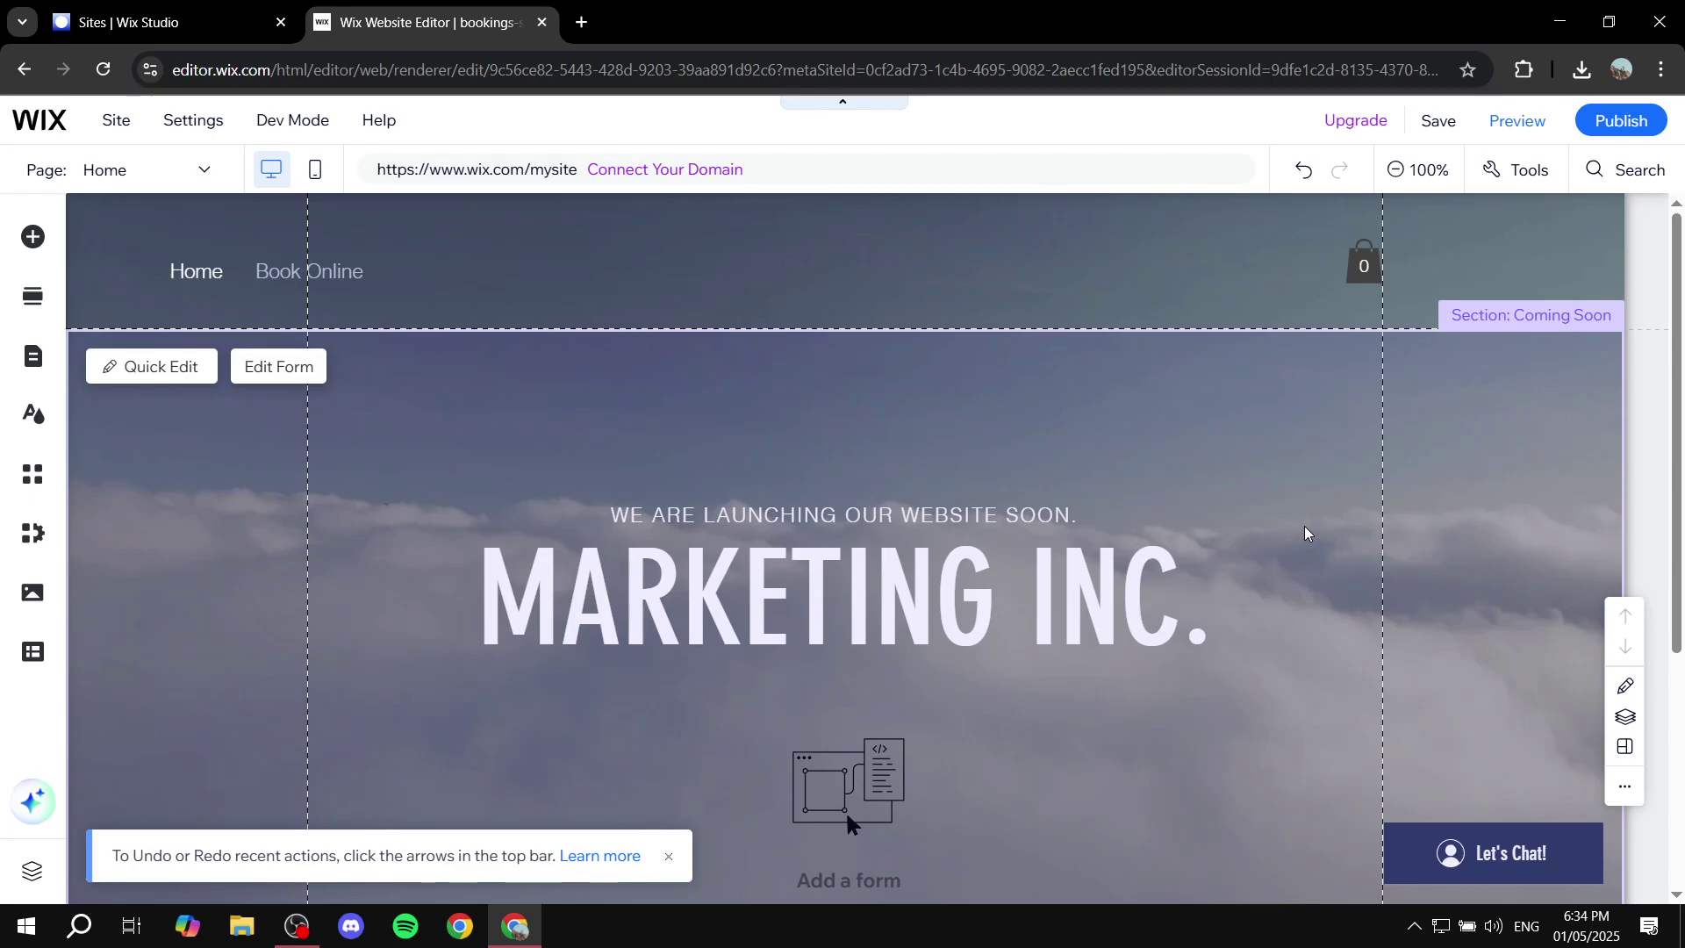
- Review the site menu pages and the list of Bookings pages
{"action": "left_click", "coordinate": [38, 357]}
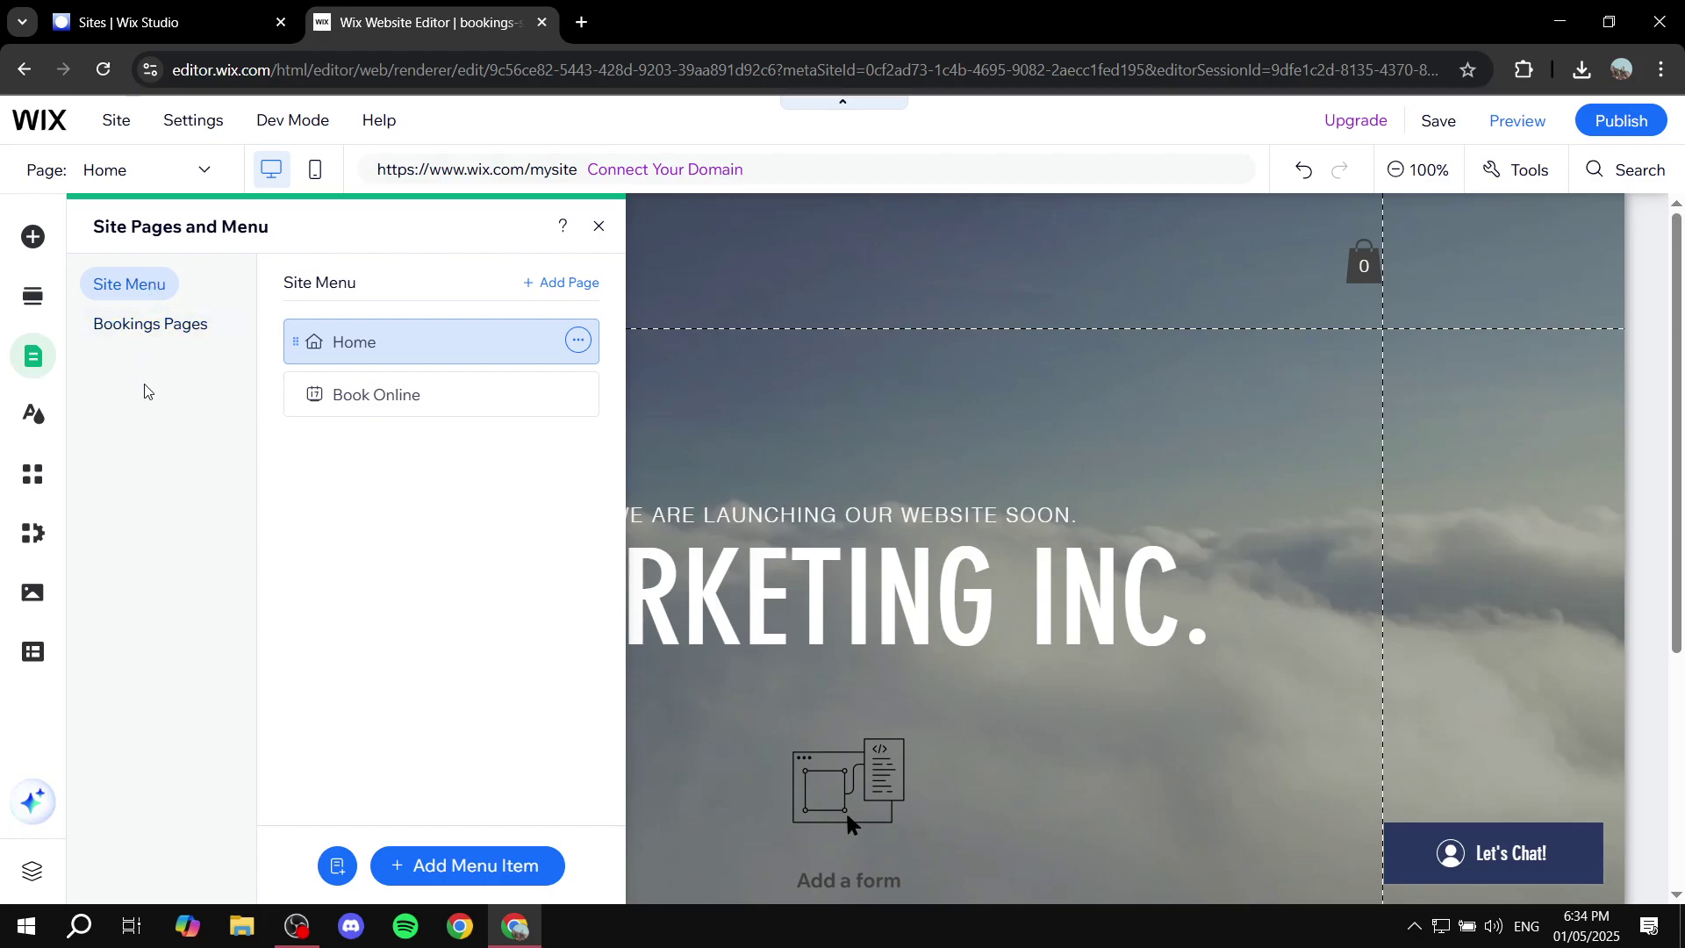
{"action": "left_click", "coordinate": [127, 329]}
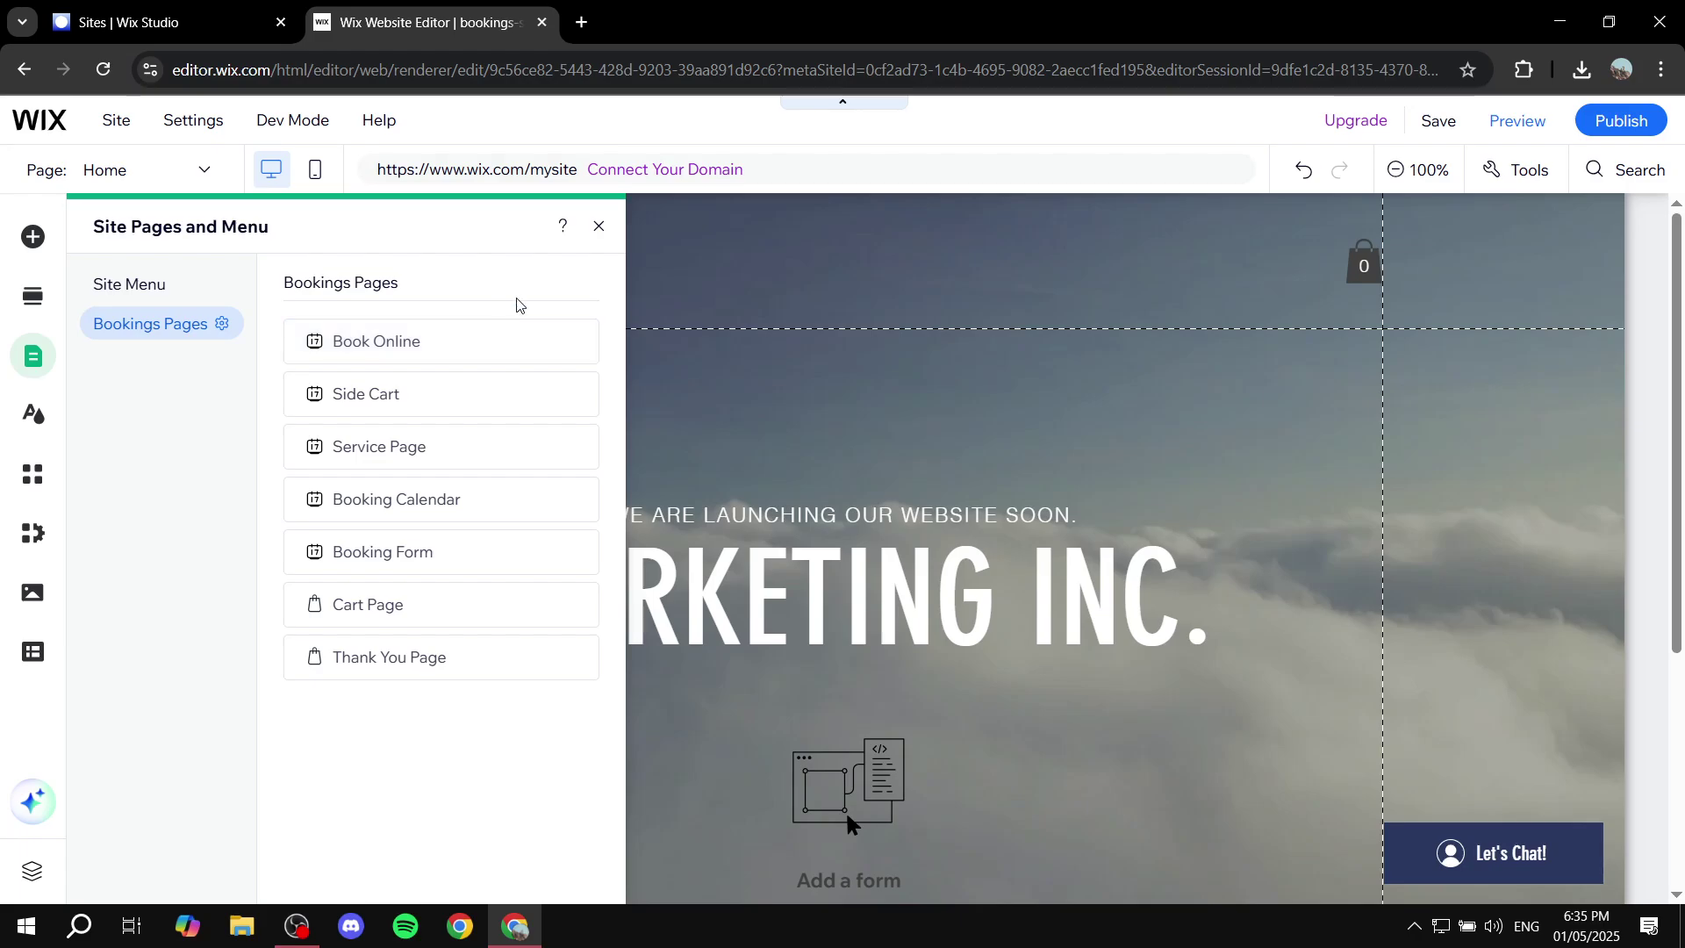
{"action": "left_click", "coordinate": [596, 229]}
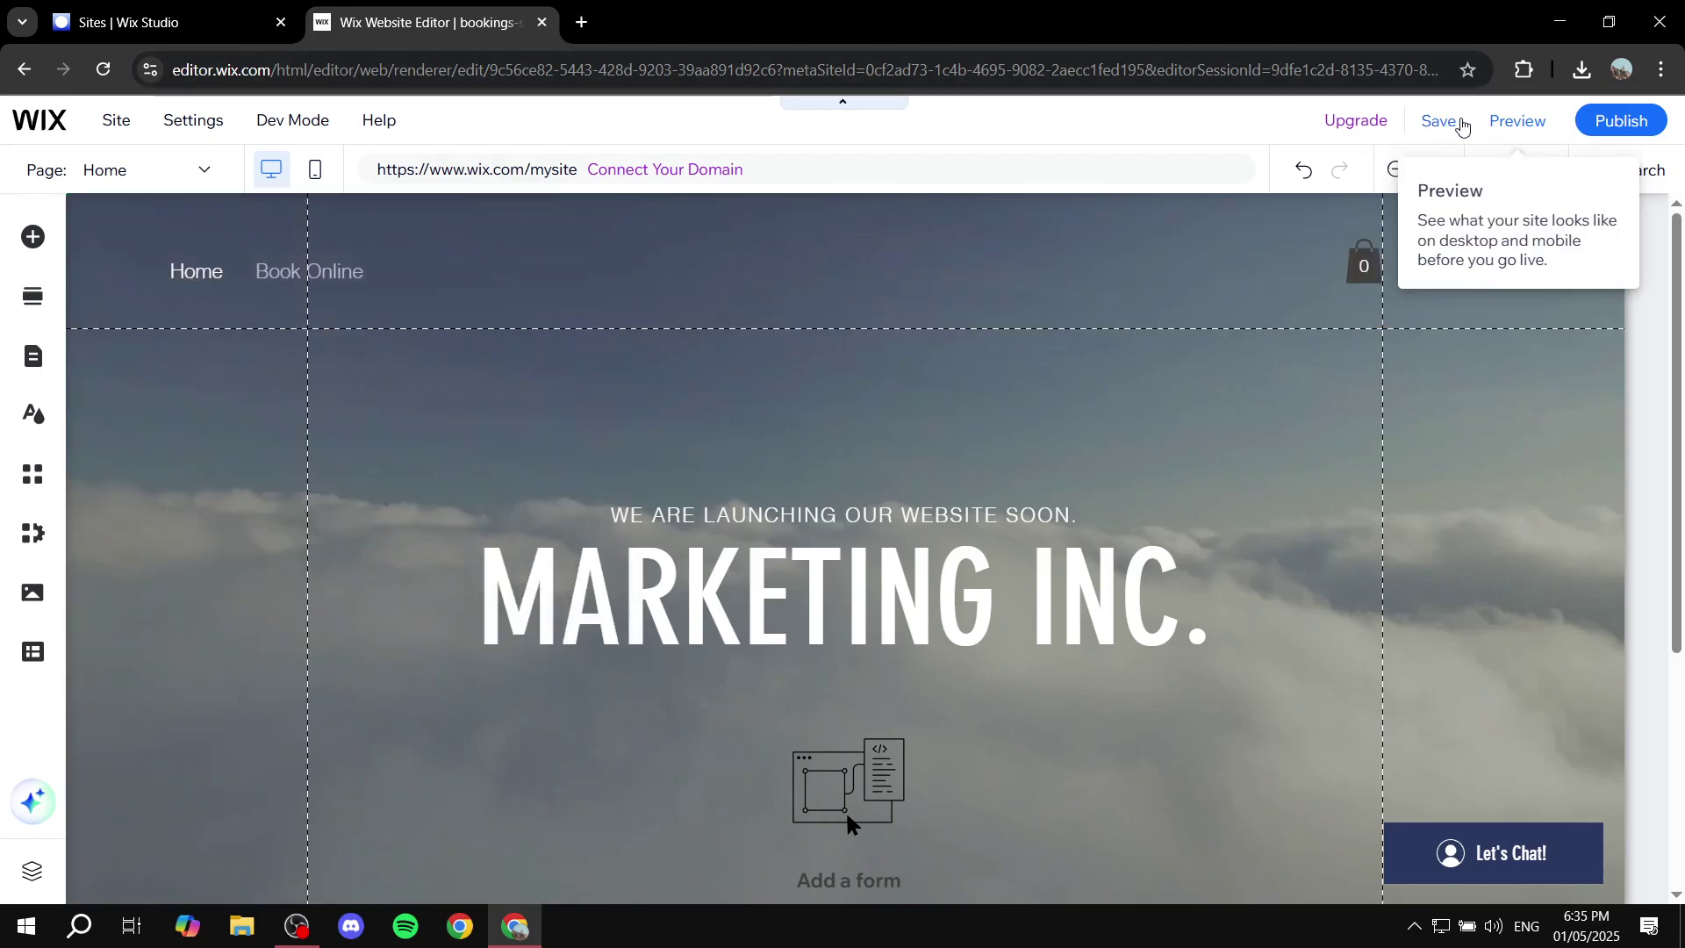
- Save the site with a free Wix.com domain ending in bookings-site, and go back to the Sites overview
{"action": "left_click", "coordinate": [1449, 123]}
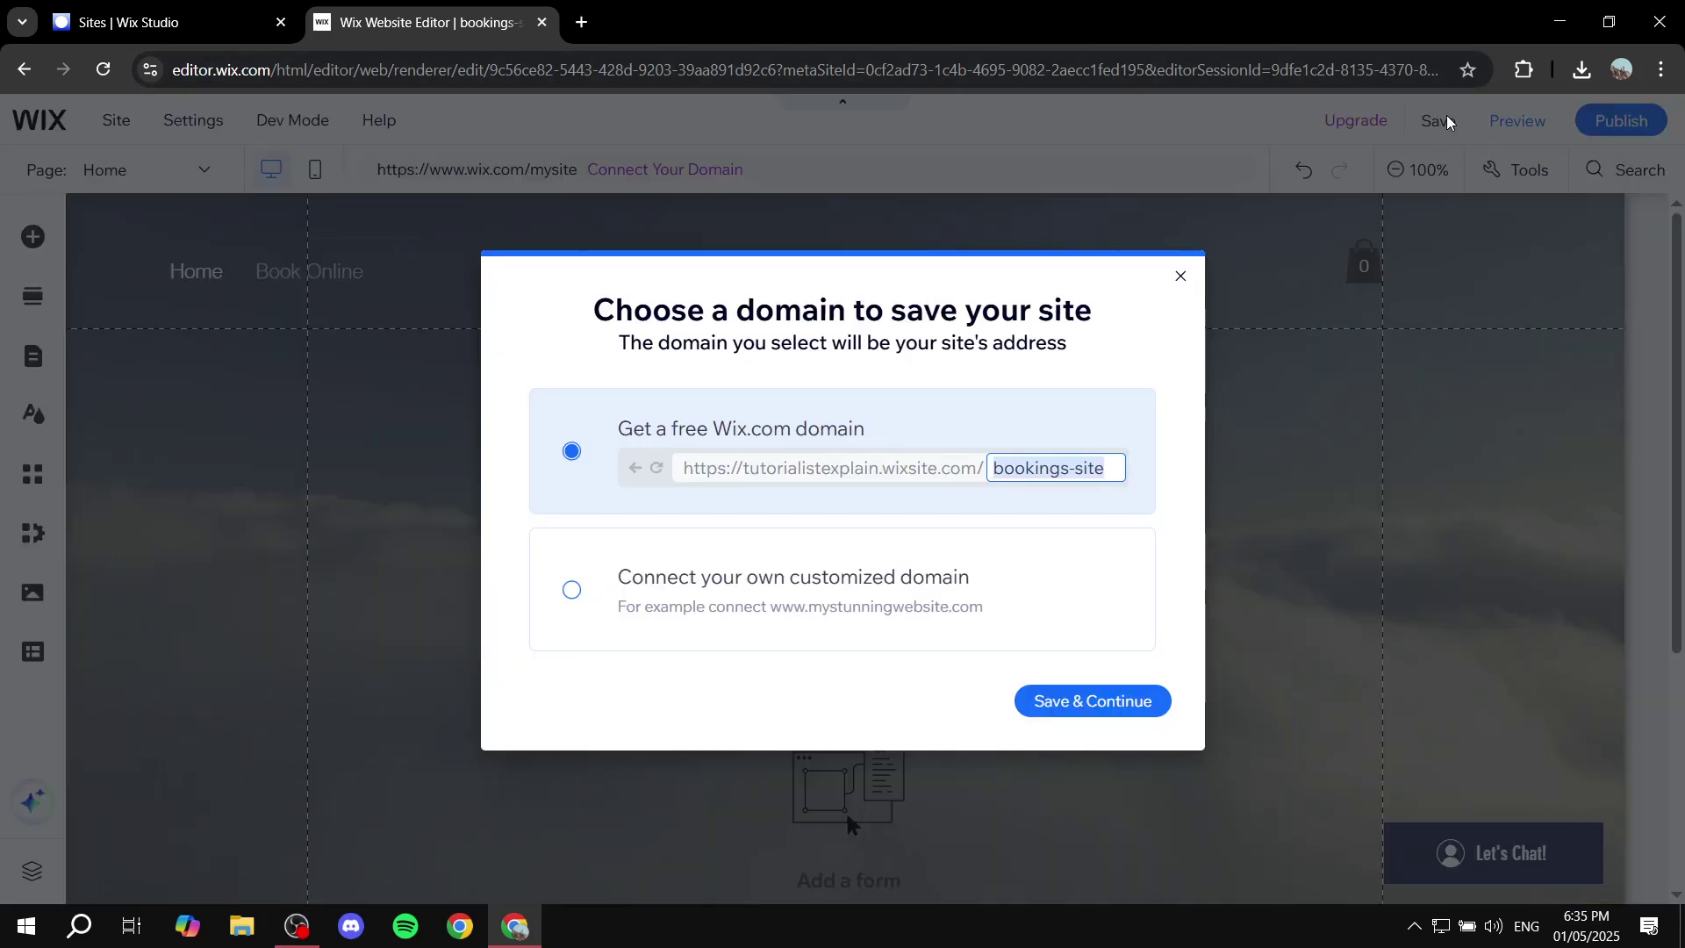
{"action": "left_click", "coordinate": [1097, 700]}
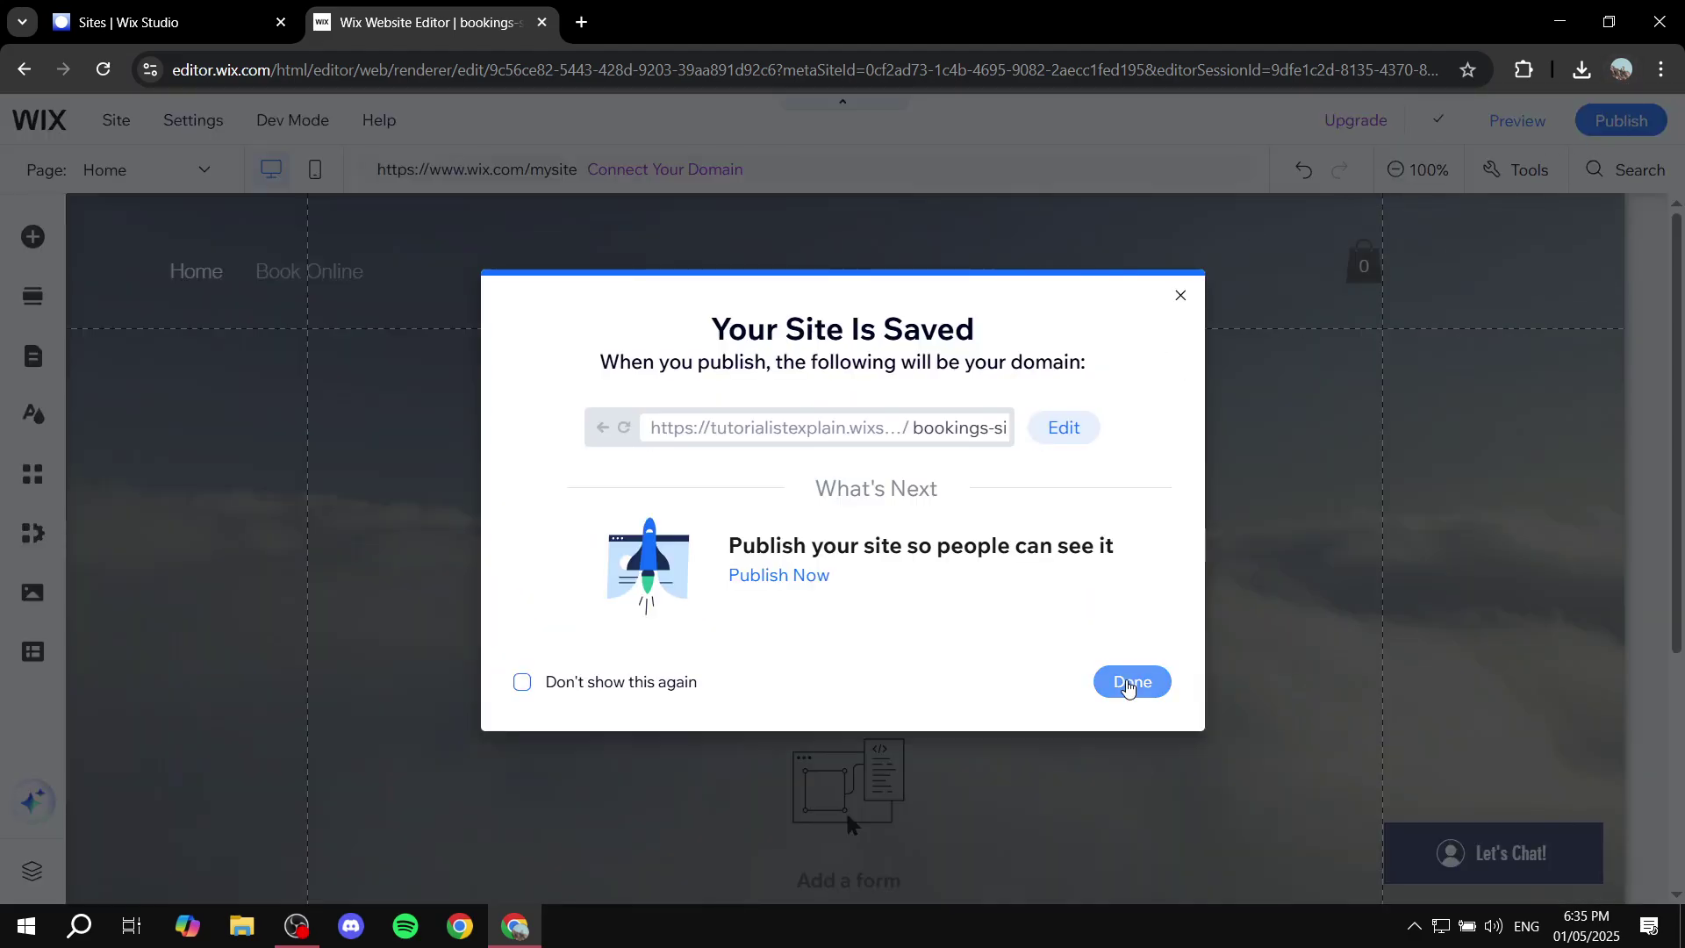
{"action": "left_click", "coordinate": [1129, 682]}
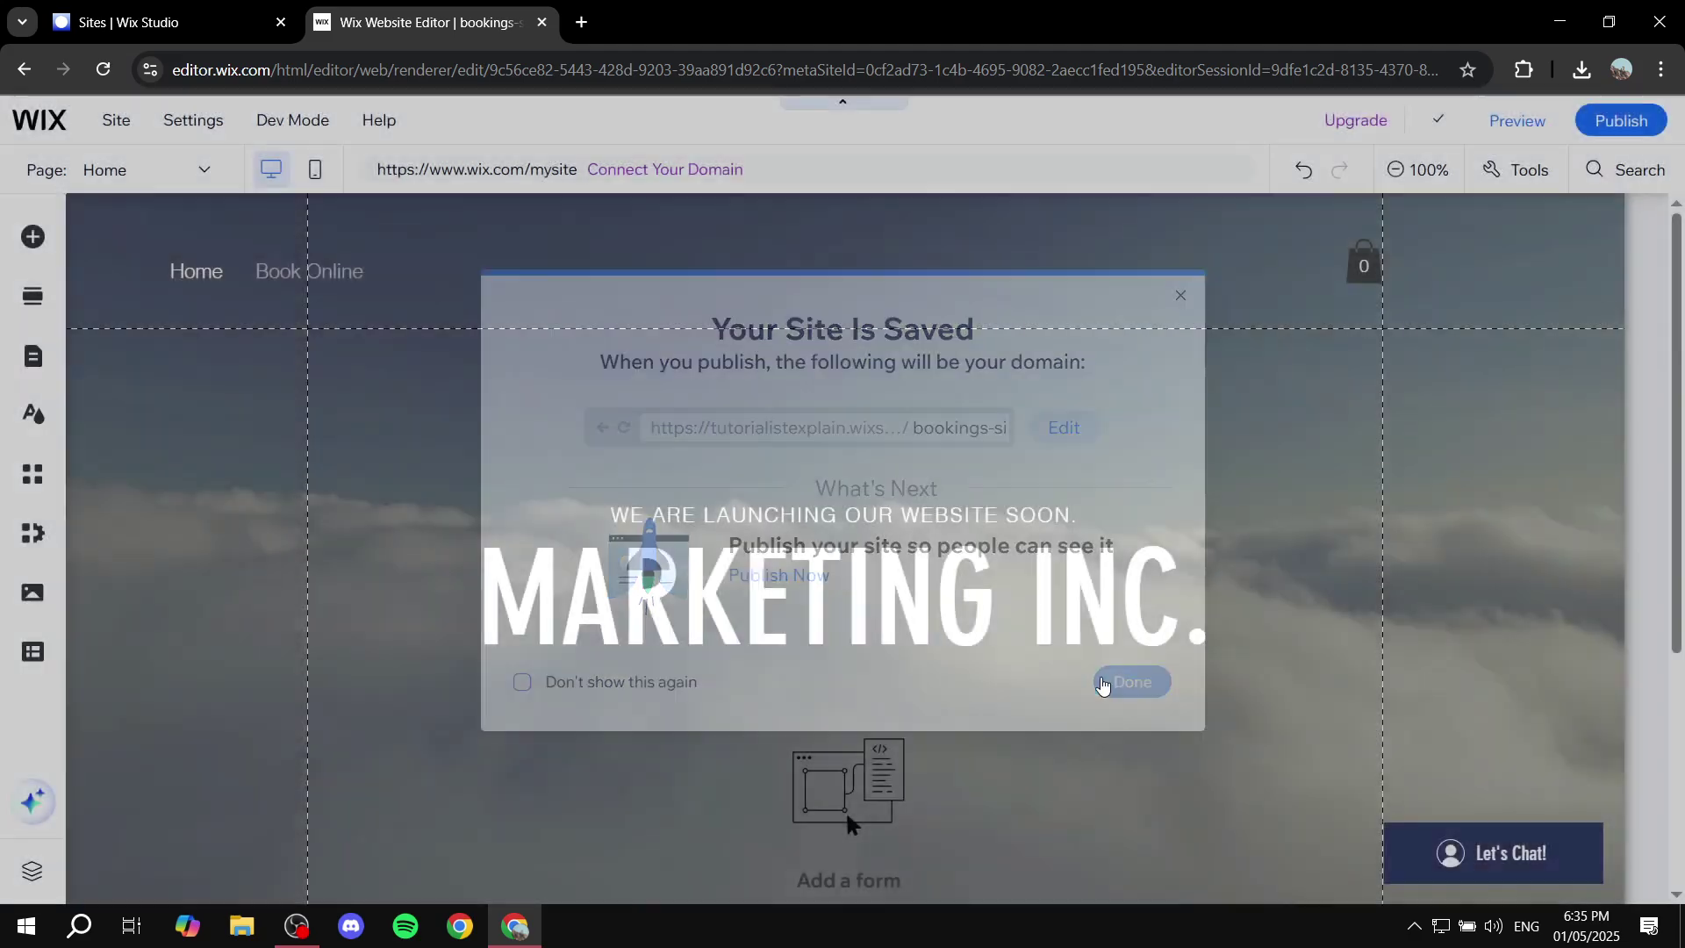
{"action": "left_click", "coordinate": [279, 11]}
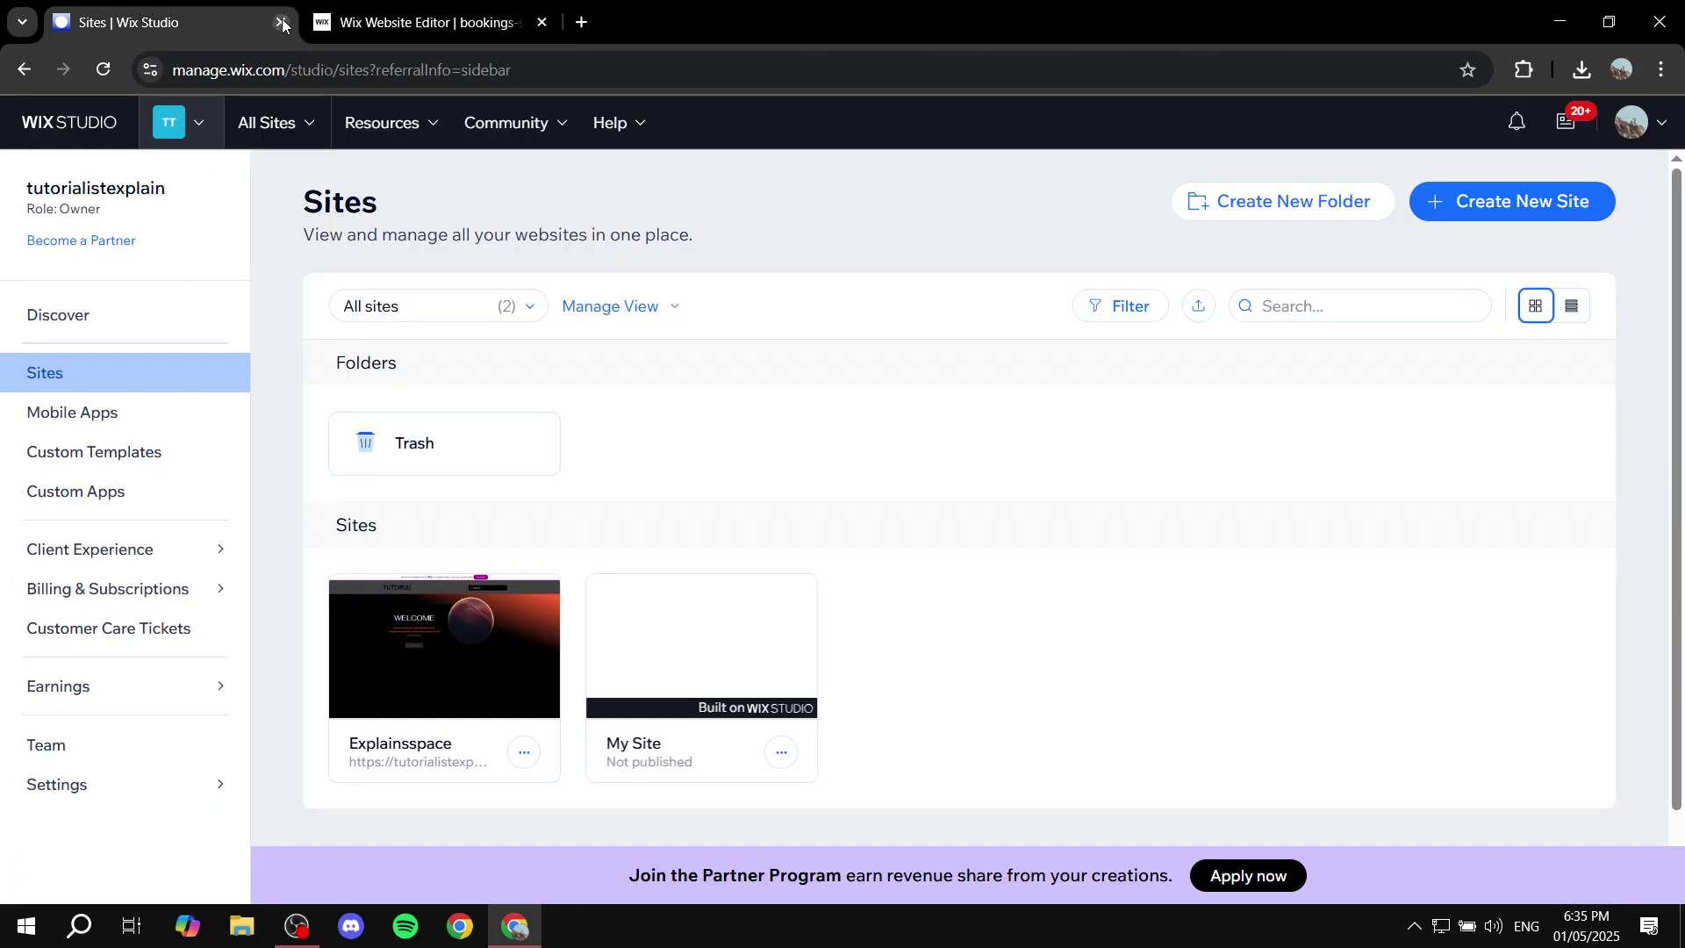
- Close the Sites overview, open the site's dashboard from the editor, and go to the booking calendar's Work Schedule
{"action": "left_click", "coordinate": [282, 22]}
{"action": "mouse_move", "coordinate": [51, 120]}
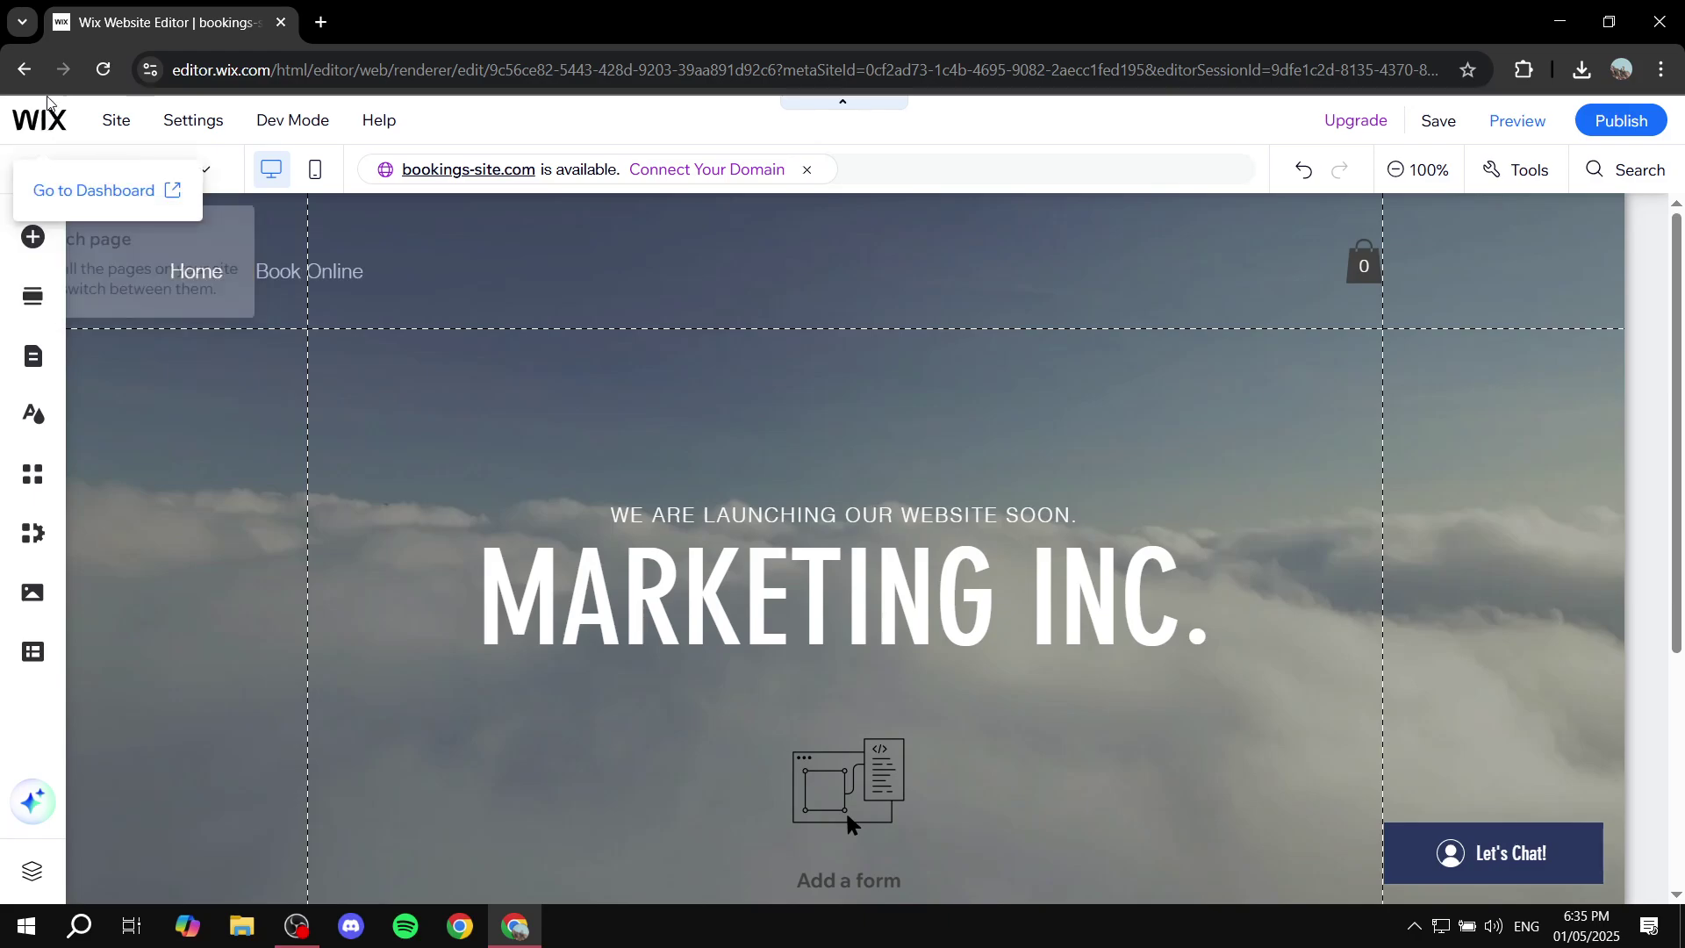
{"action": "left_click", "coordinate": [97, 190]}
{"action": "left_click", "coordinate": [179, 6]}
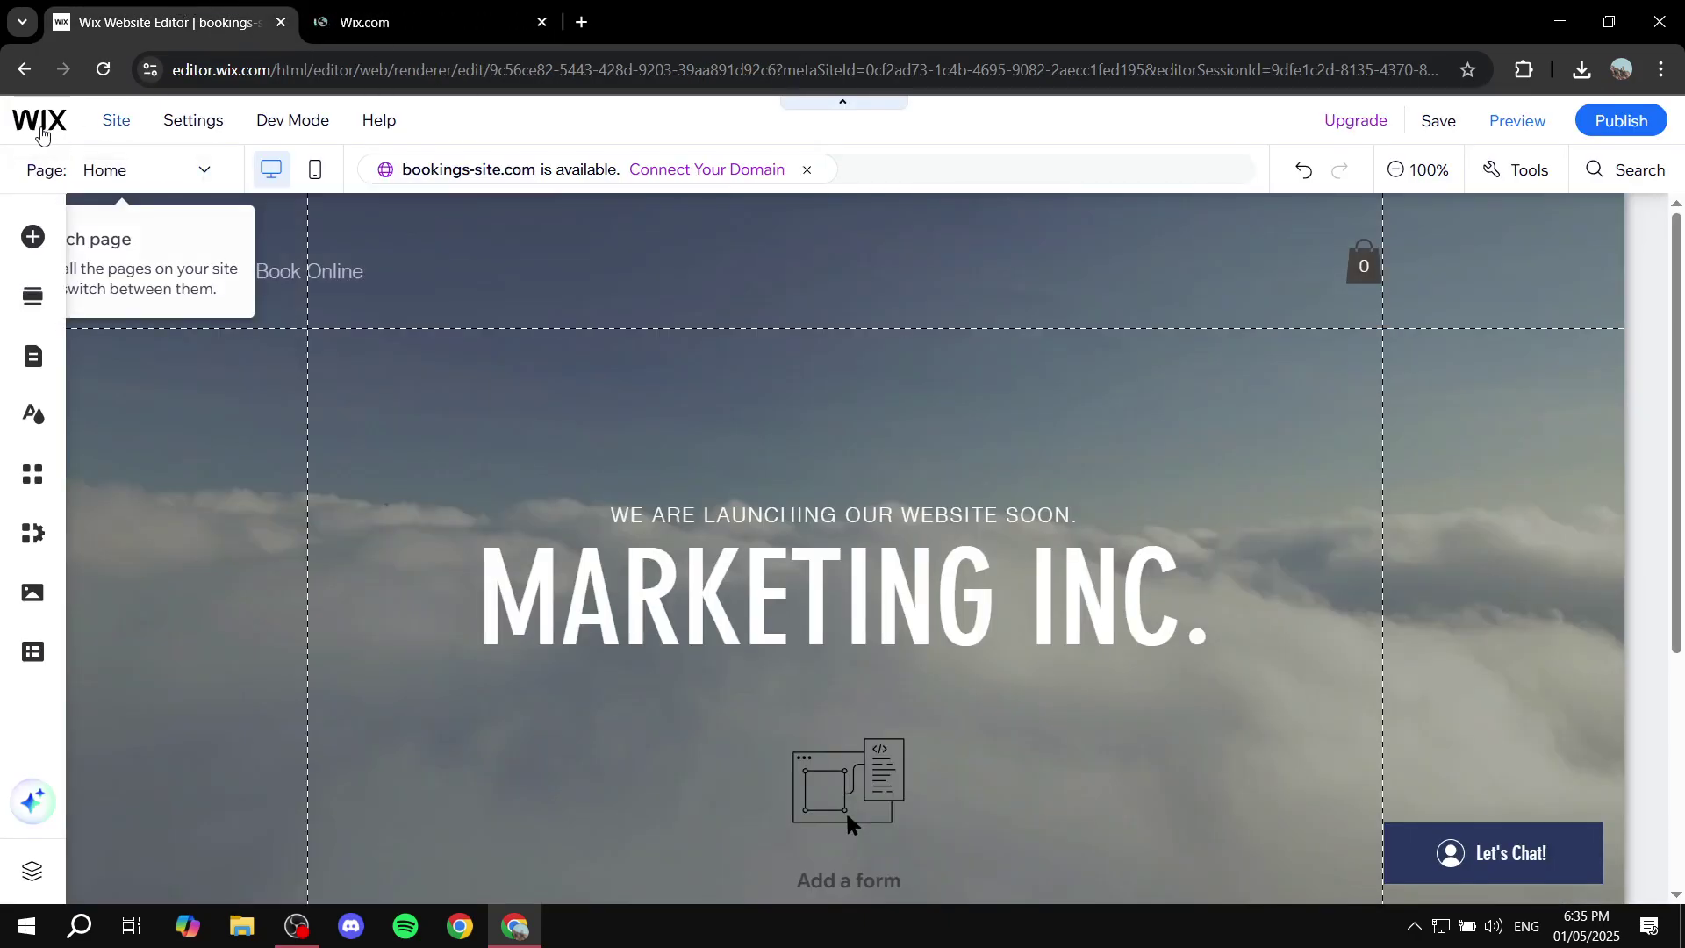
{"action": "left_click", "coordinate": [105, 190]}
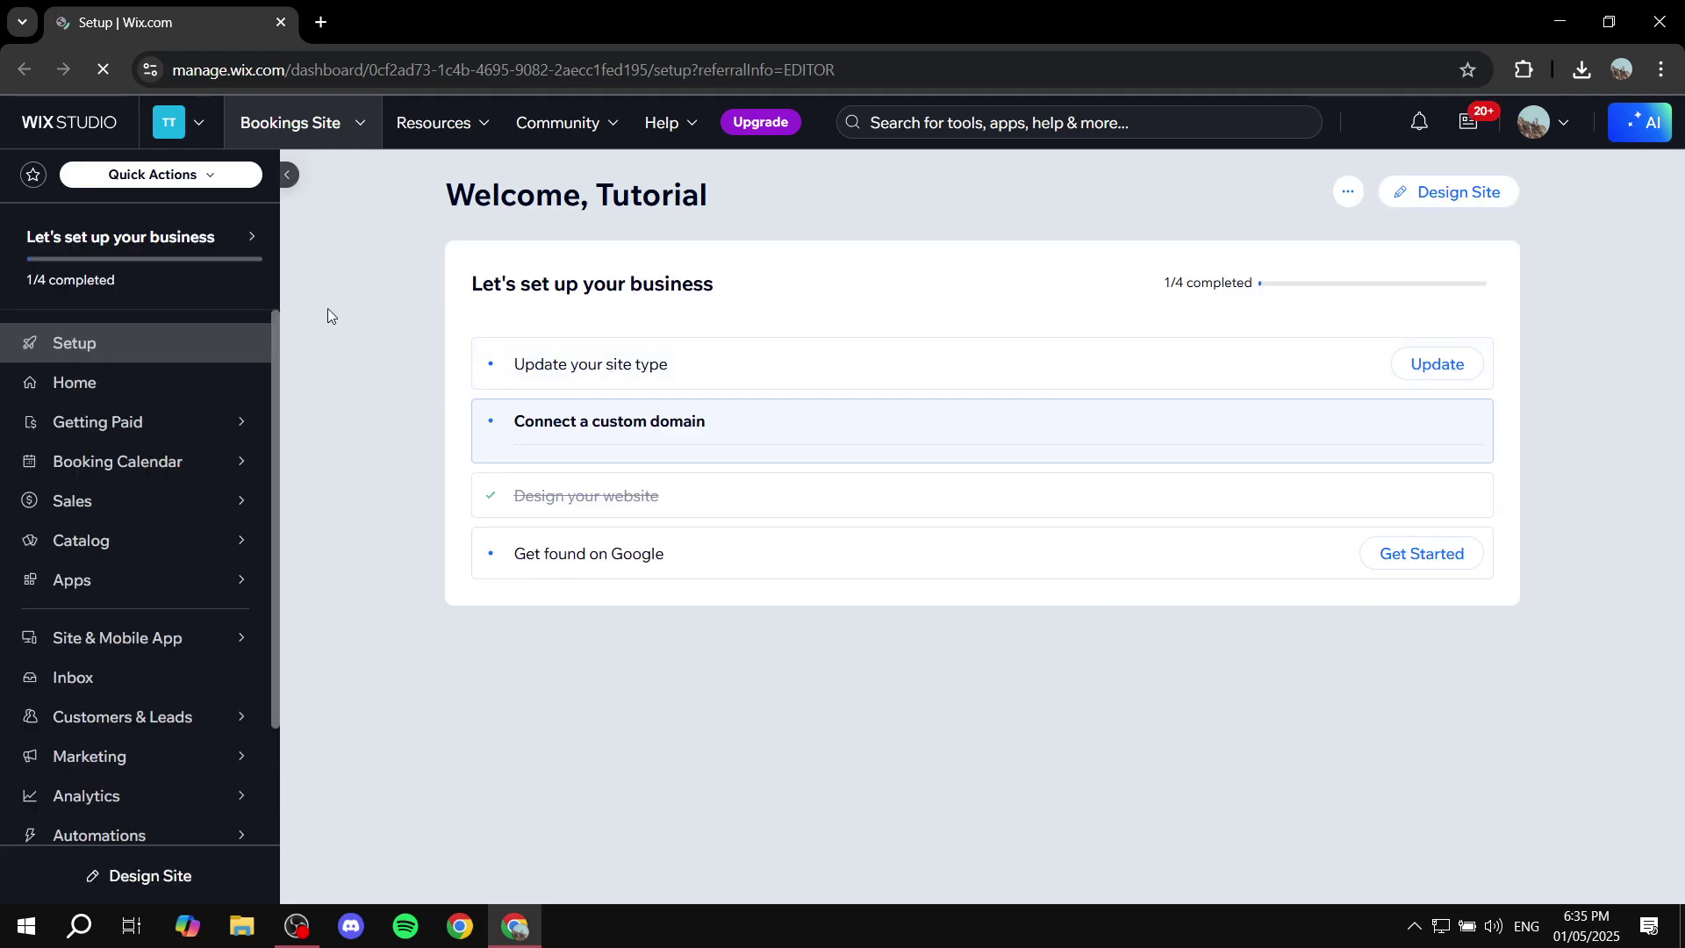
{"action": "mouse_move", "coordinate": [220, 467]}
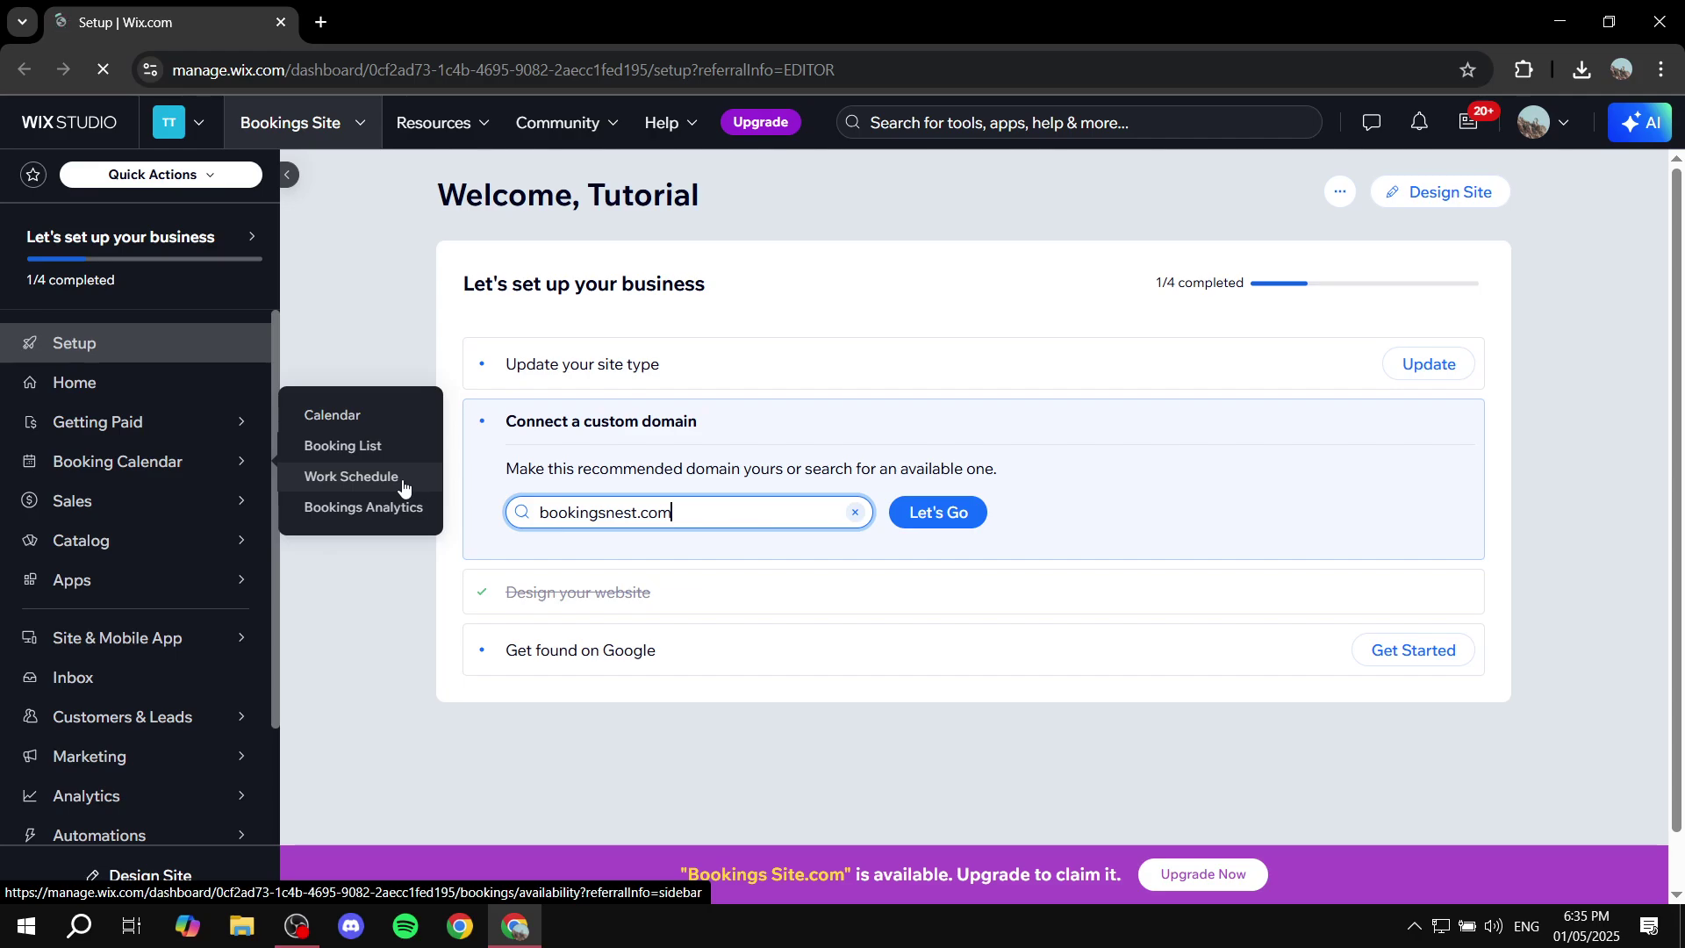
{"action": "left_click", "coordinate": [351, 476]}
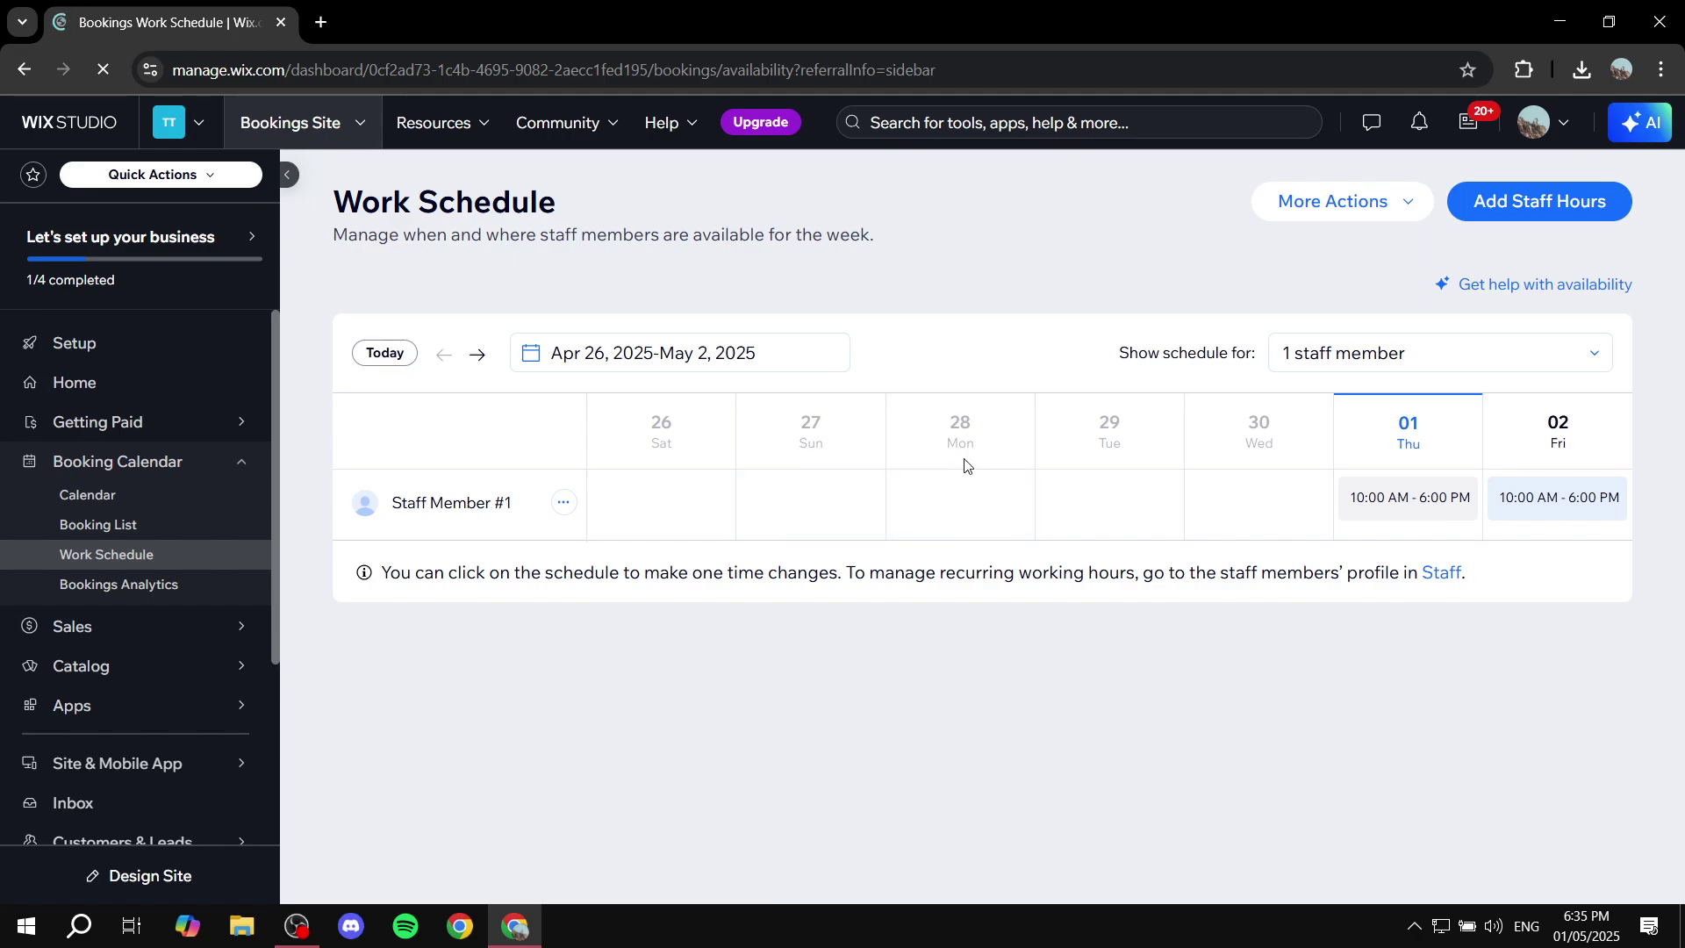
- Open the default hours for bookings from the Work Schedule and look through the days of the week
{"action": "left_click", "coordinate": [1397, 201]}
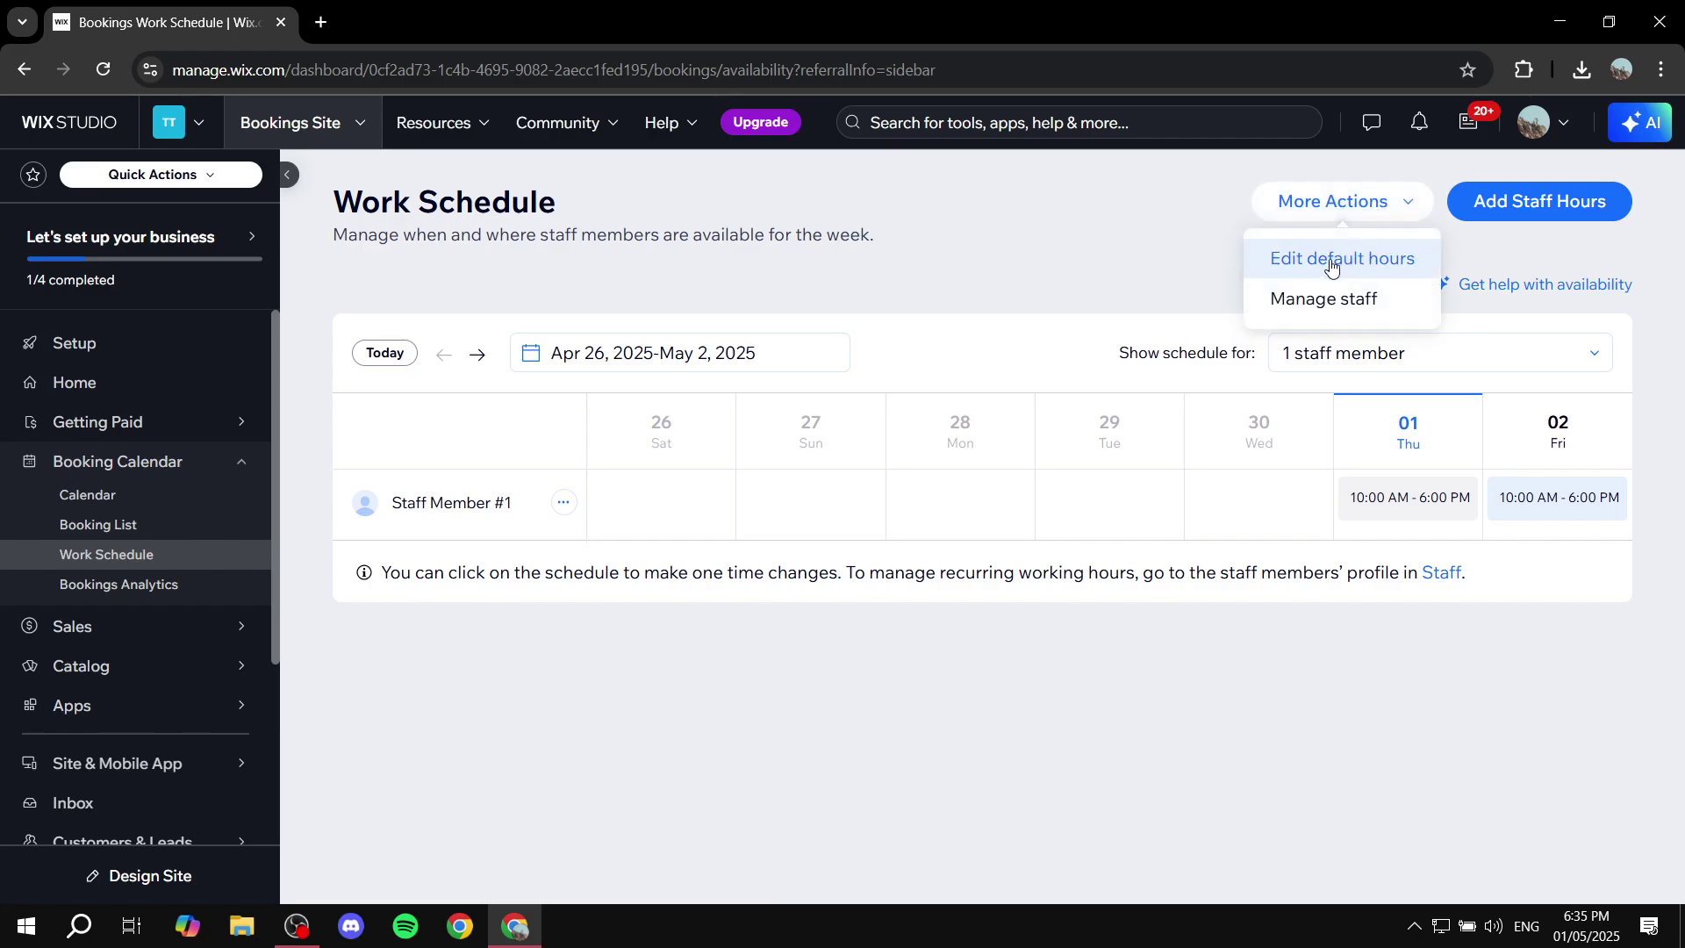
{"action": "left_click", "coordinate": [1368, 262]}
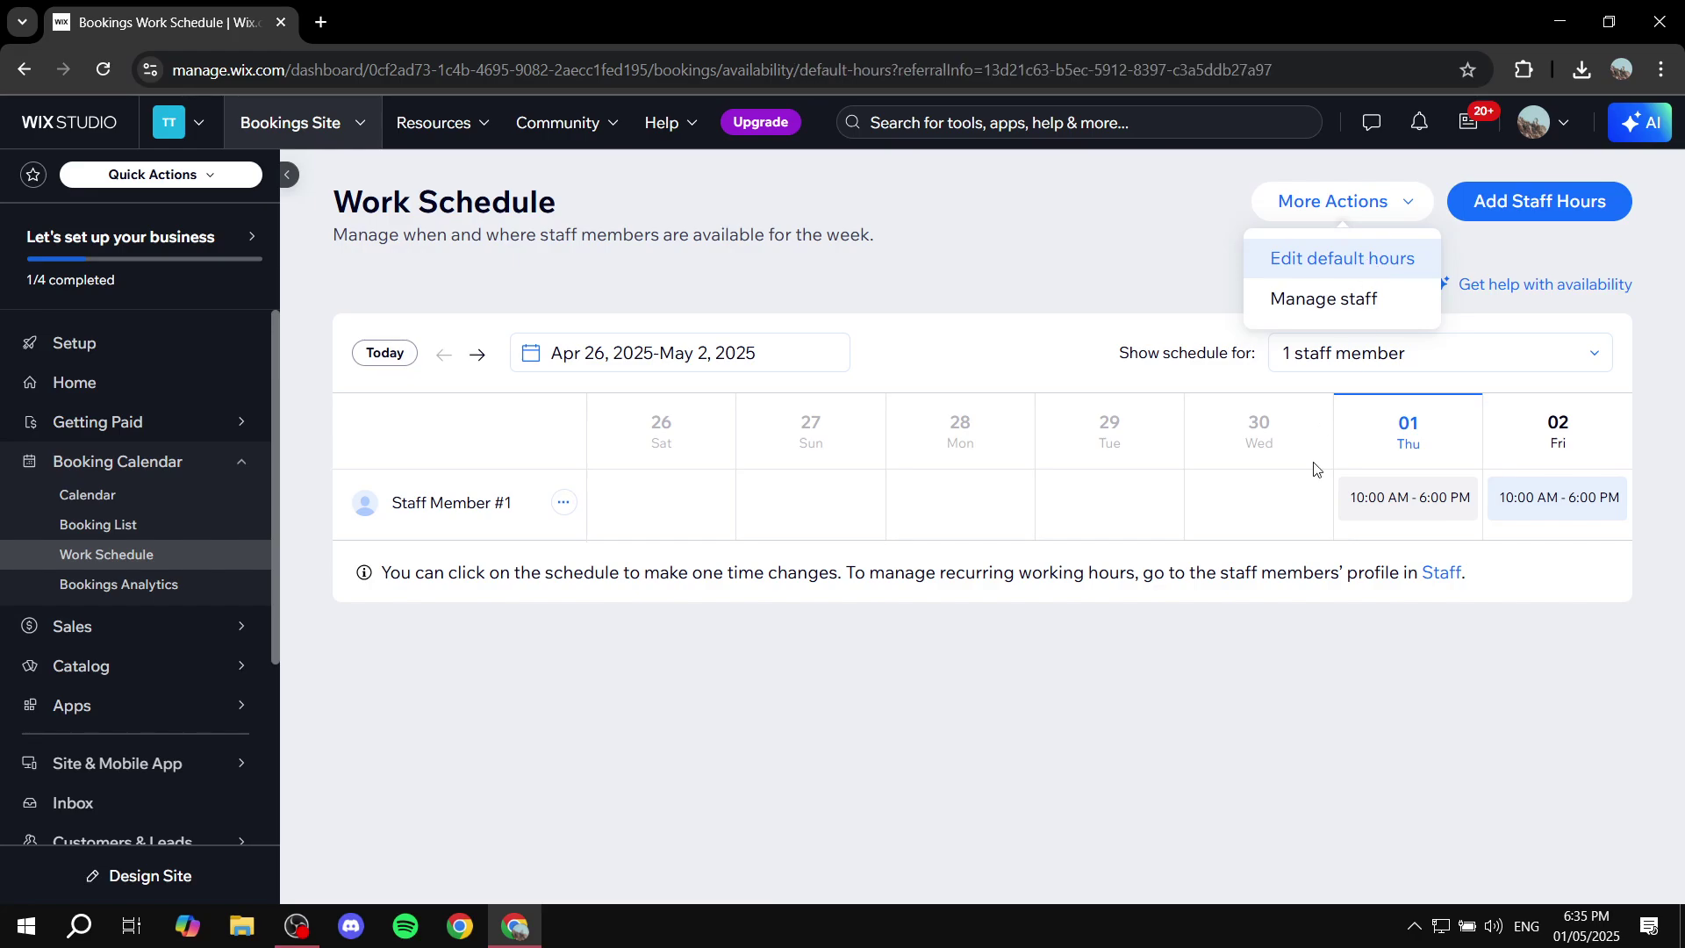
{"action": "left_click", "coordinate": [340, 237]}
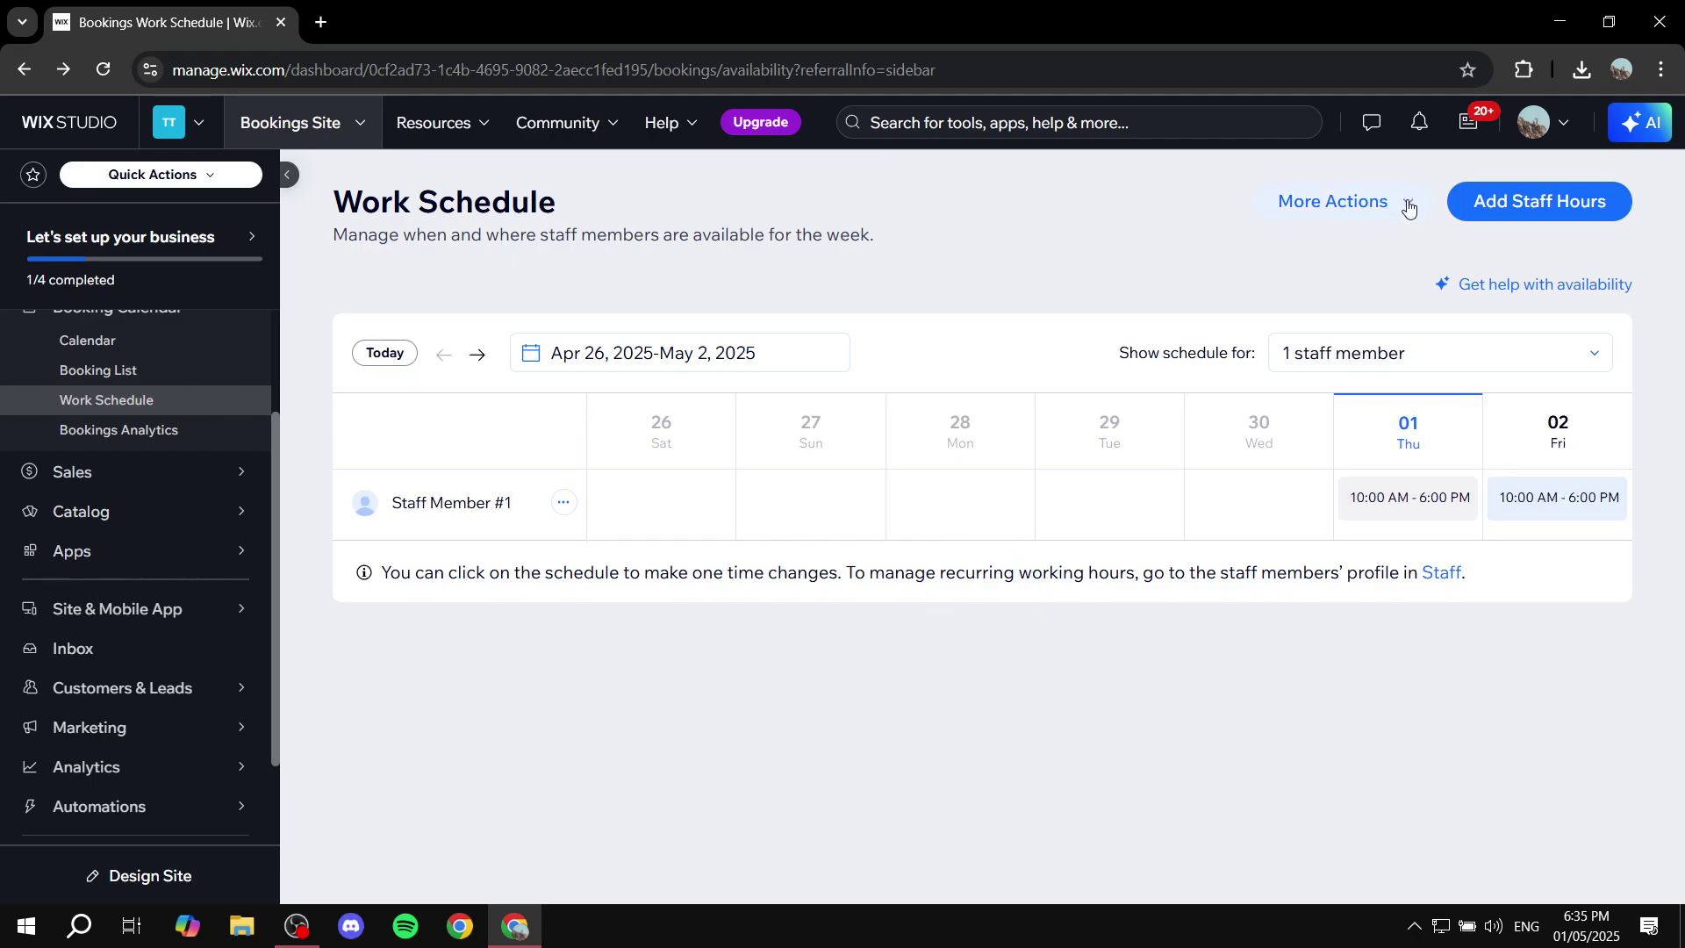
{"action": "left_click", "coordinate": [1408, 203]}
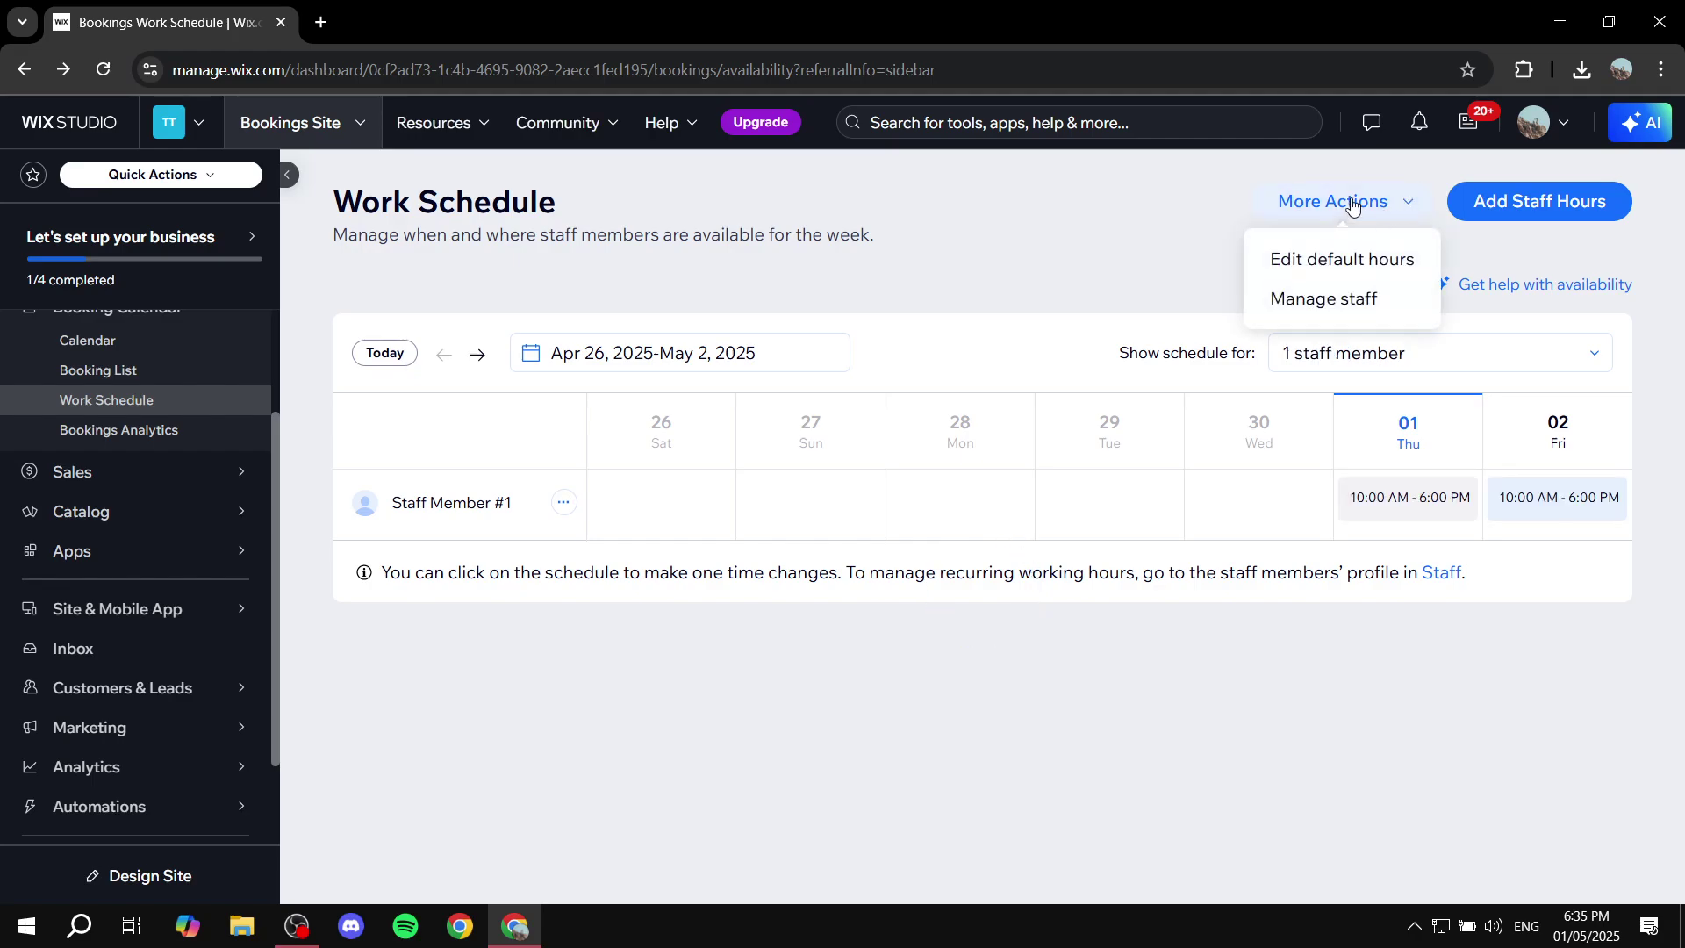
{"action": "left_click", "coordinate": [1332, 257]}
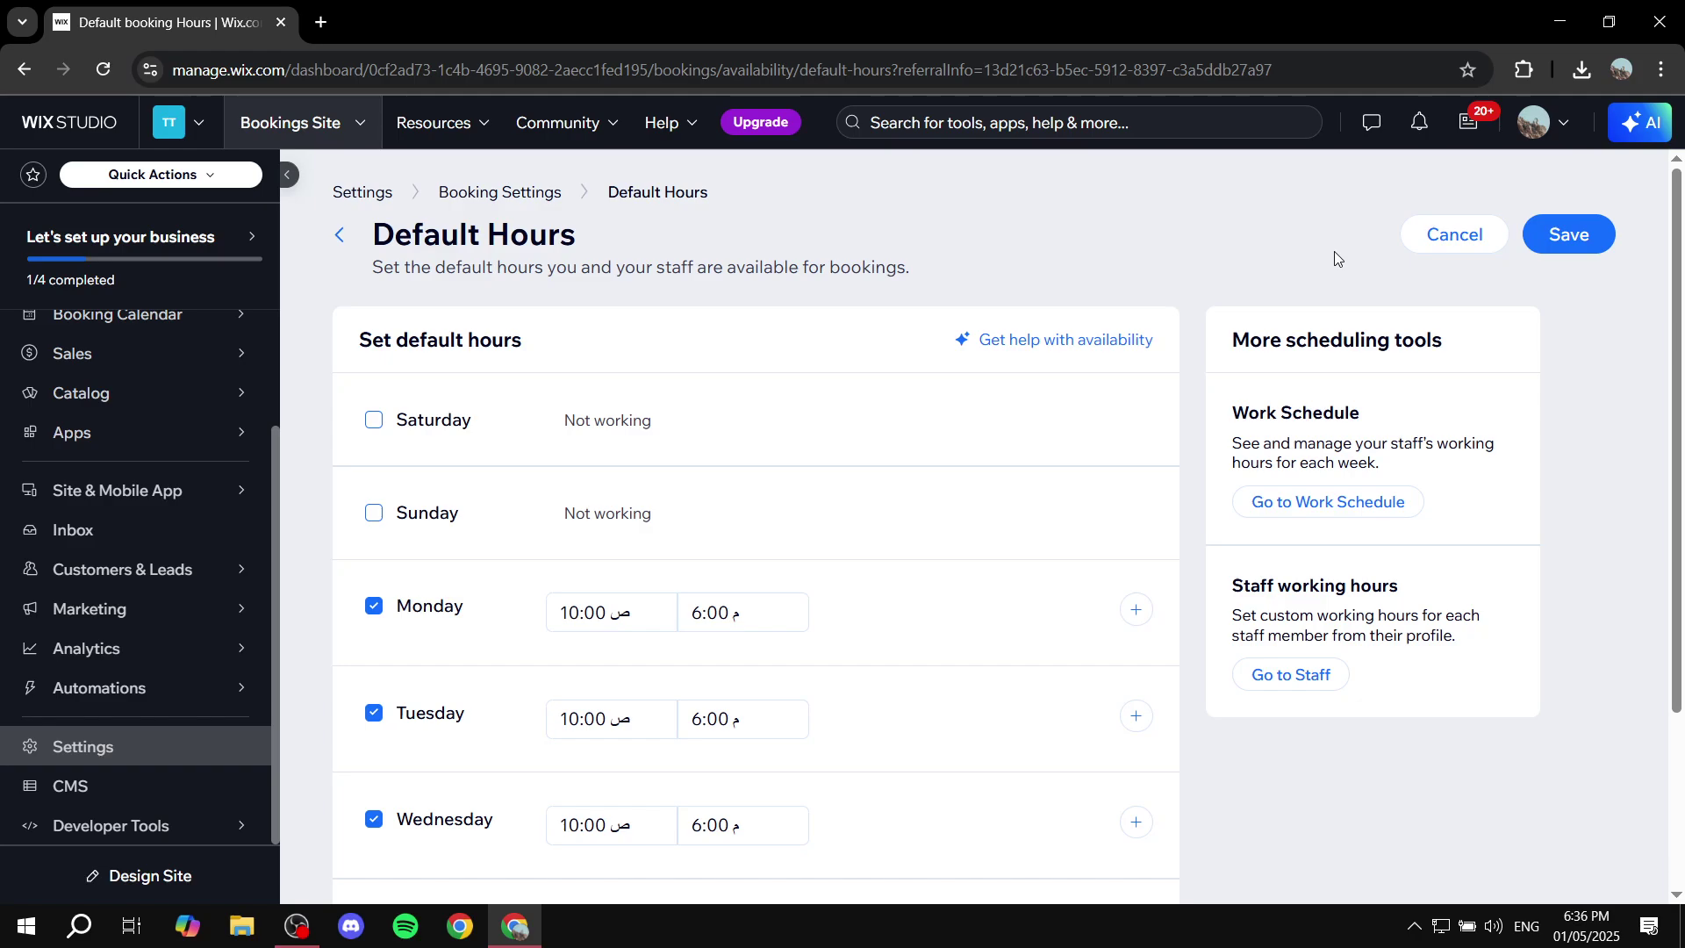
{"action": "scroll", "coordinate": [1039, 489], "scroll_direction": "down", "scroll_amount": 3}
{"action": "scroll", "coordinate": [1043, 489], "scroll_direction": "up", "scroll_amount": 3}
- Make Sunday a working day and Friday a non-working day in the default hours, keeping Saturday off
{"action": "left_click", "coordinate": [375, 420]}
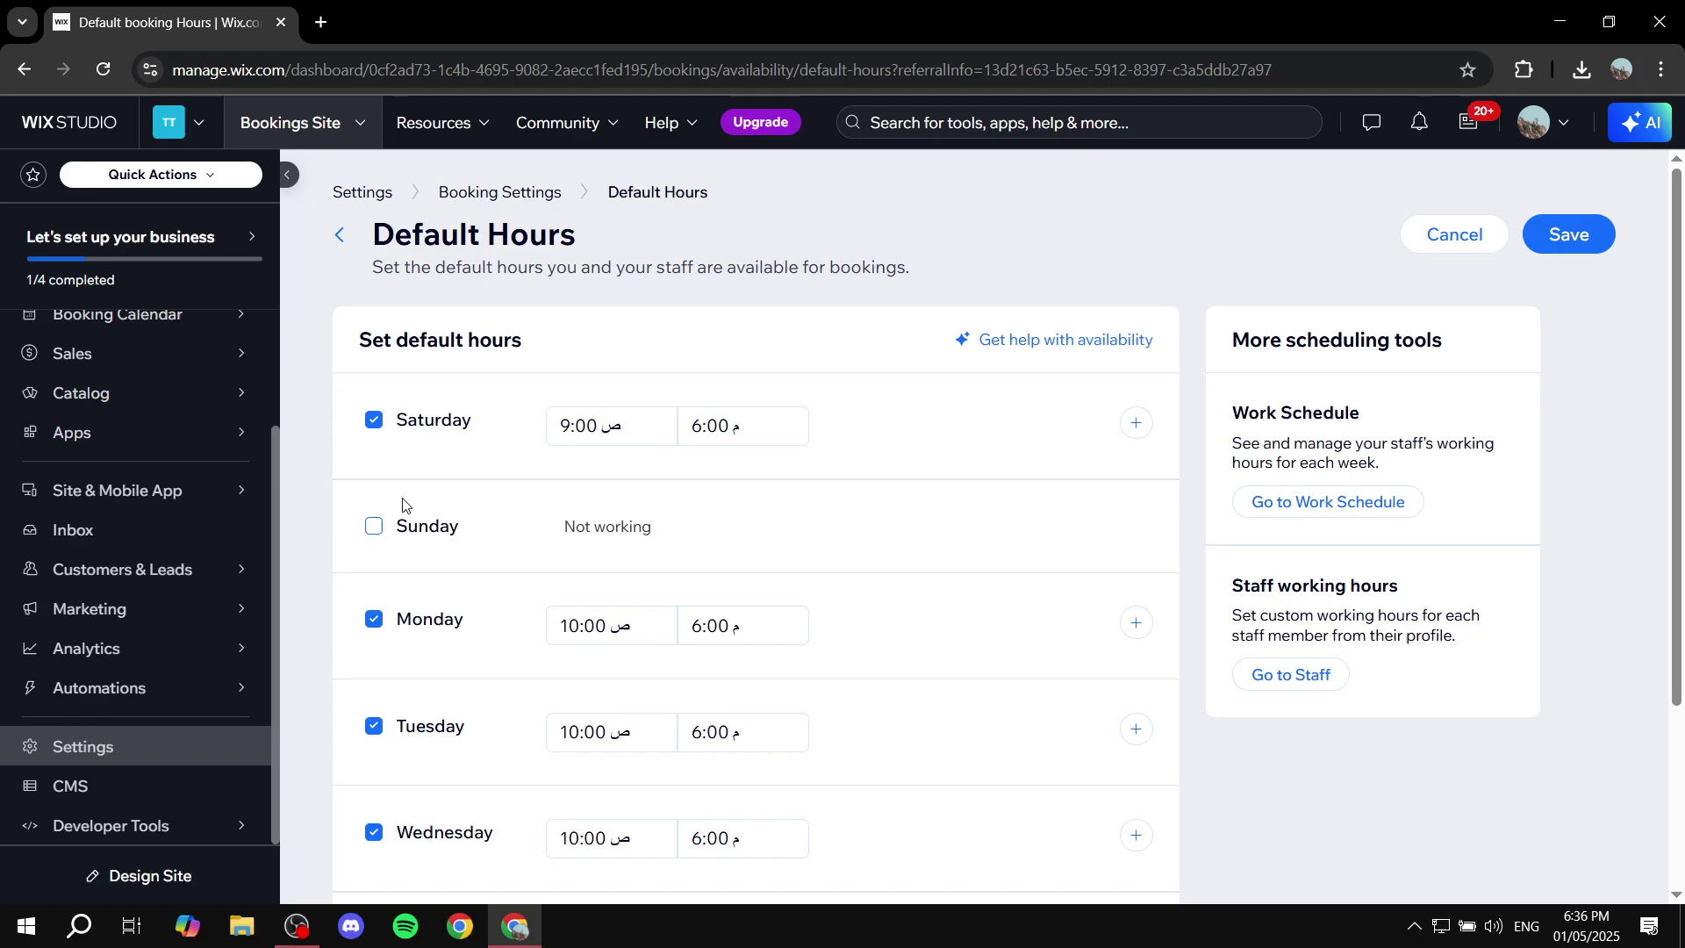
{"action": "left_click", "coordinate": [374, 420]}
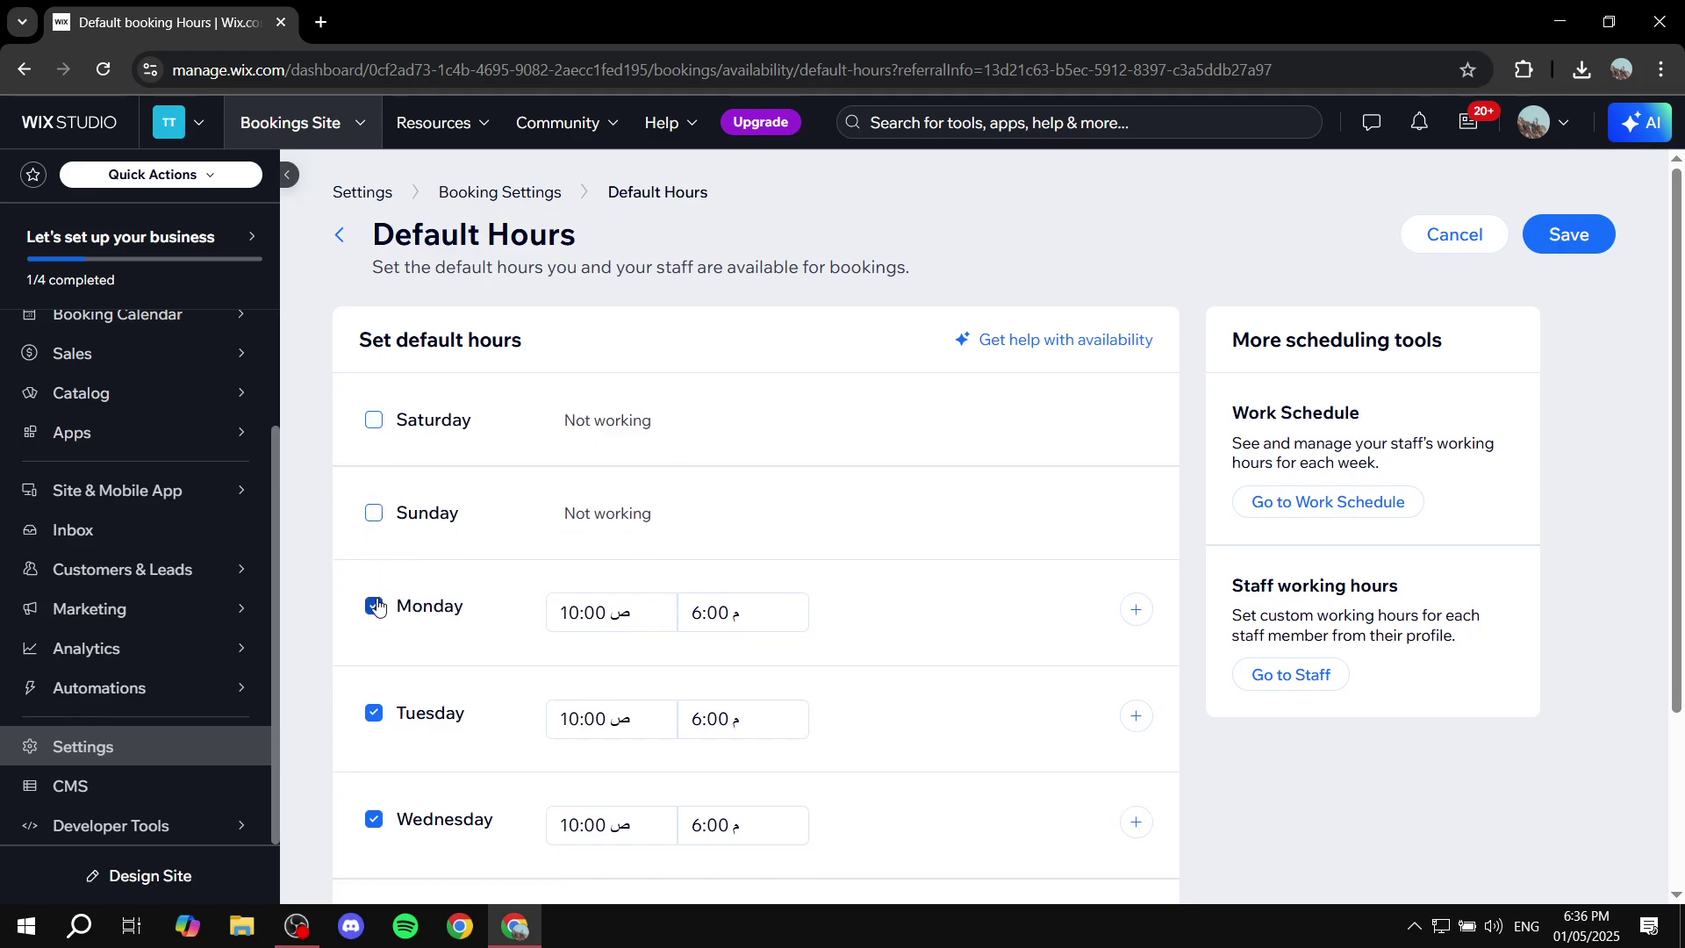
{"action": "left_click", "coordinate": [375, 513]}
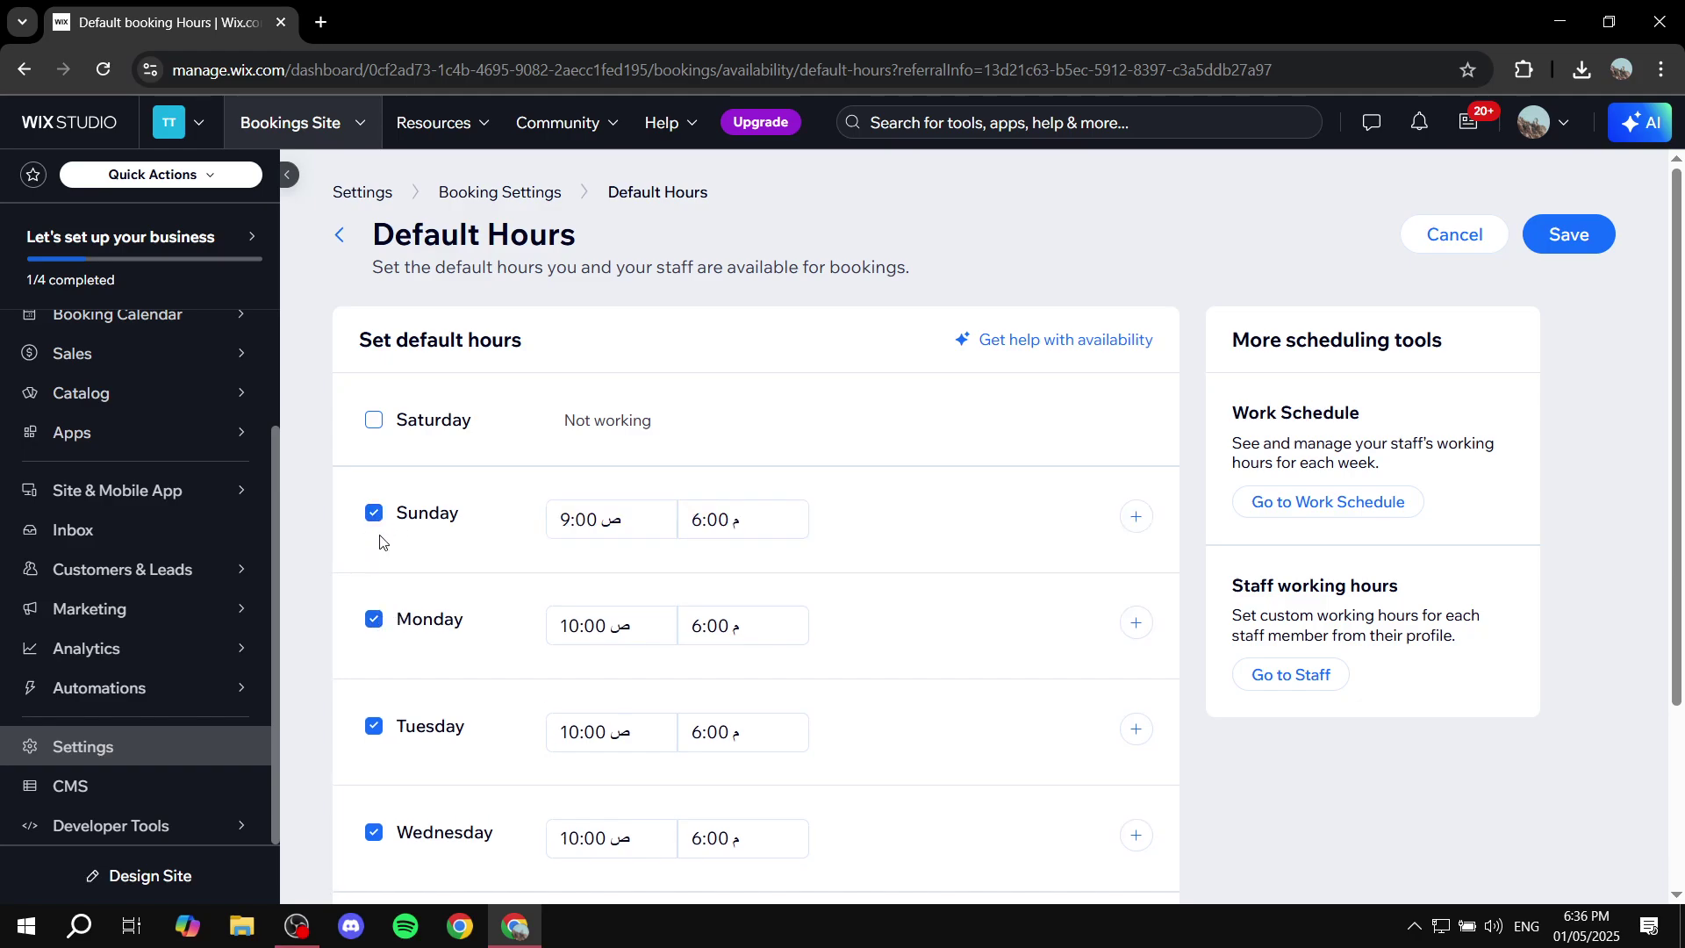
{"action": "scroll", "coordinate": [387, 588], "scroll_direction": "down", "scroll_amount": 3}
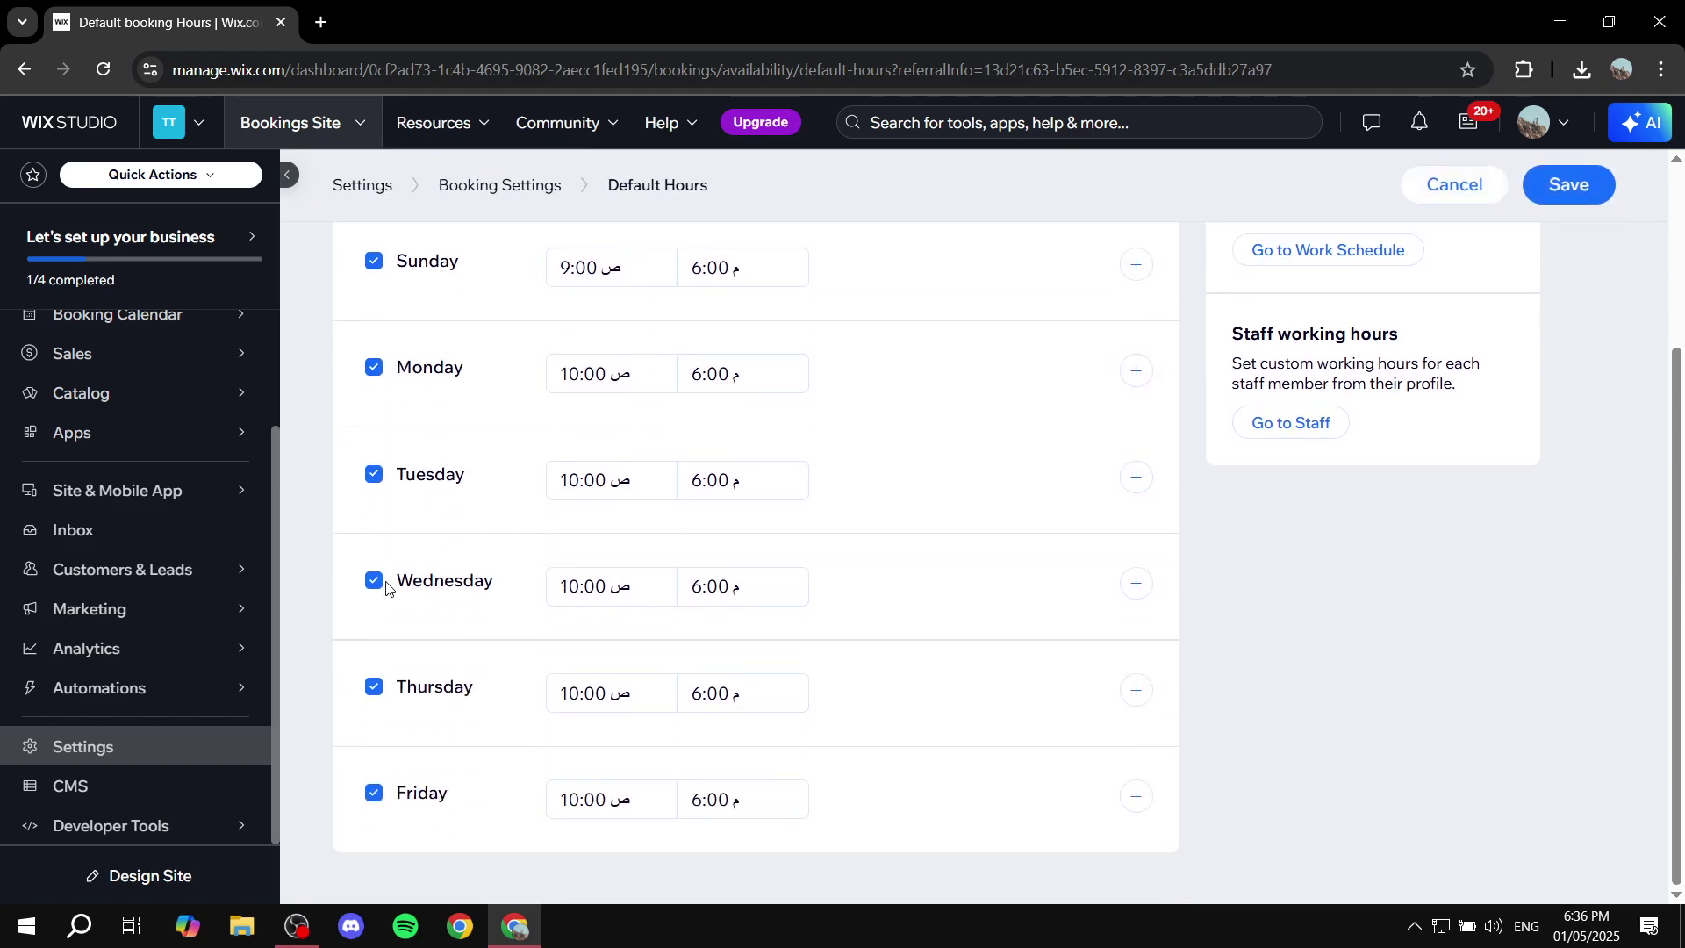
{"action": "left_click", "coordinate": [375, 795]}
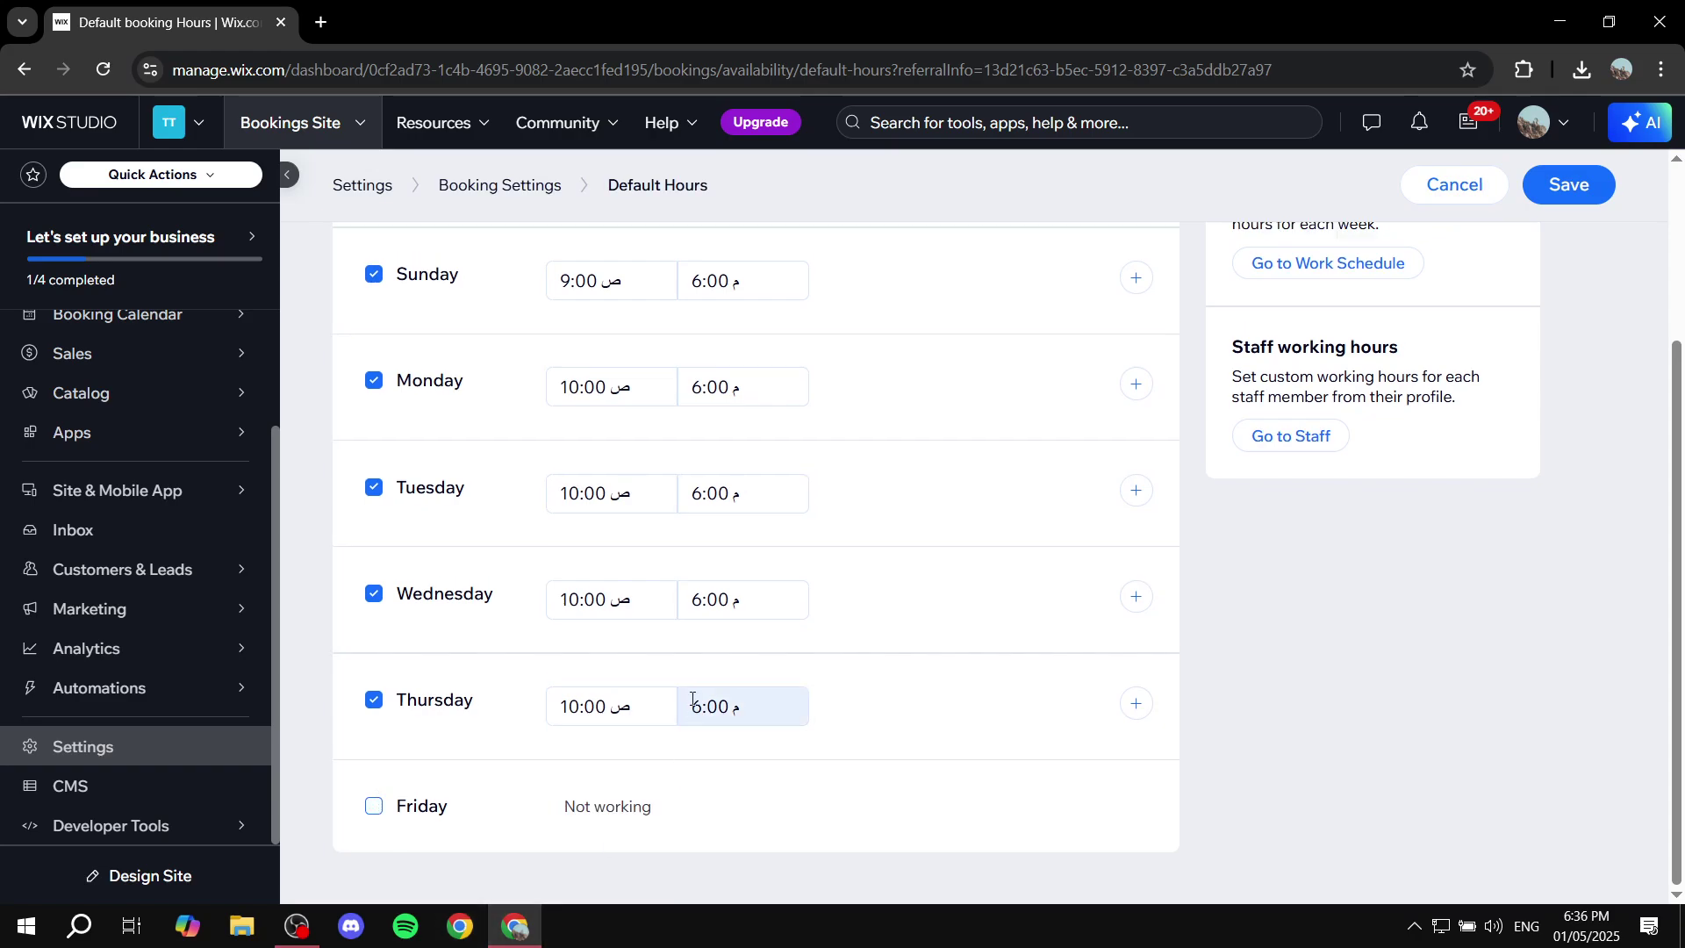
{"action": "scroll", "coordinate": [779, 565], "scroll_direction": "up", "scroll_amount": 3}
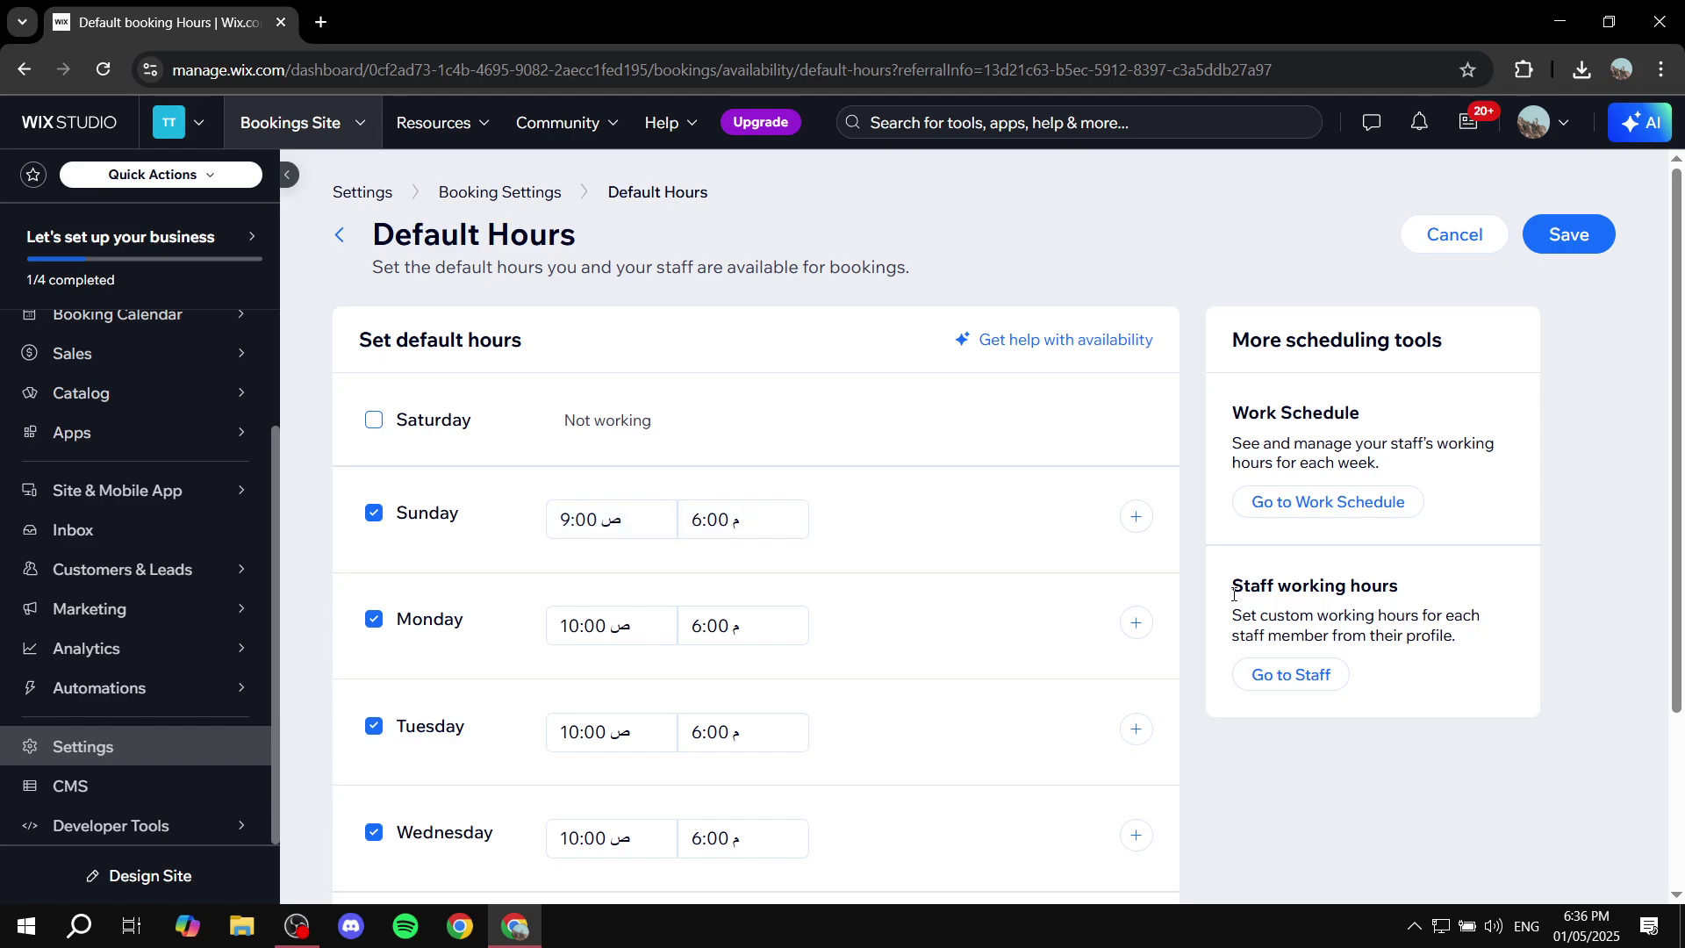
- Add a second range of hours to Sunday and remove it again
{"action": "left_click", "coordinate": [1141, 525]}
{"action": "left_click", "coordinate": [1141, 520]}
{"action": "left_click", "coordinate": [776, 628]}
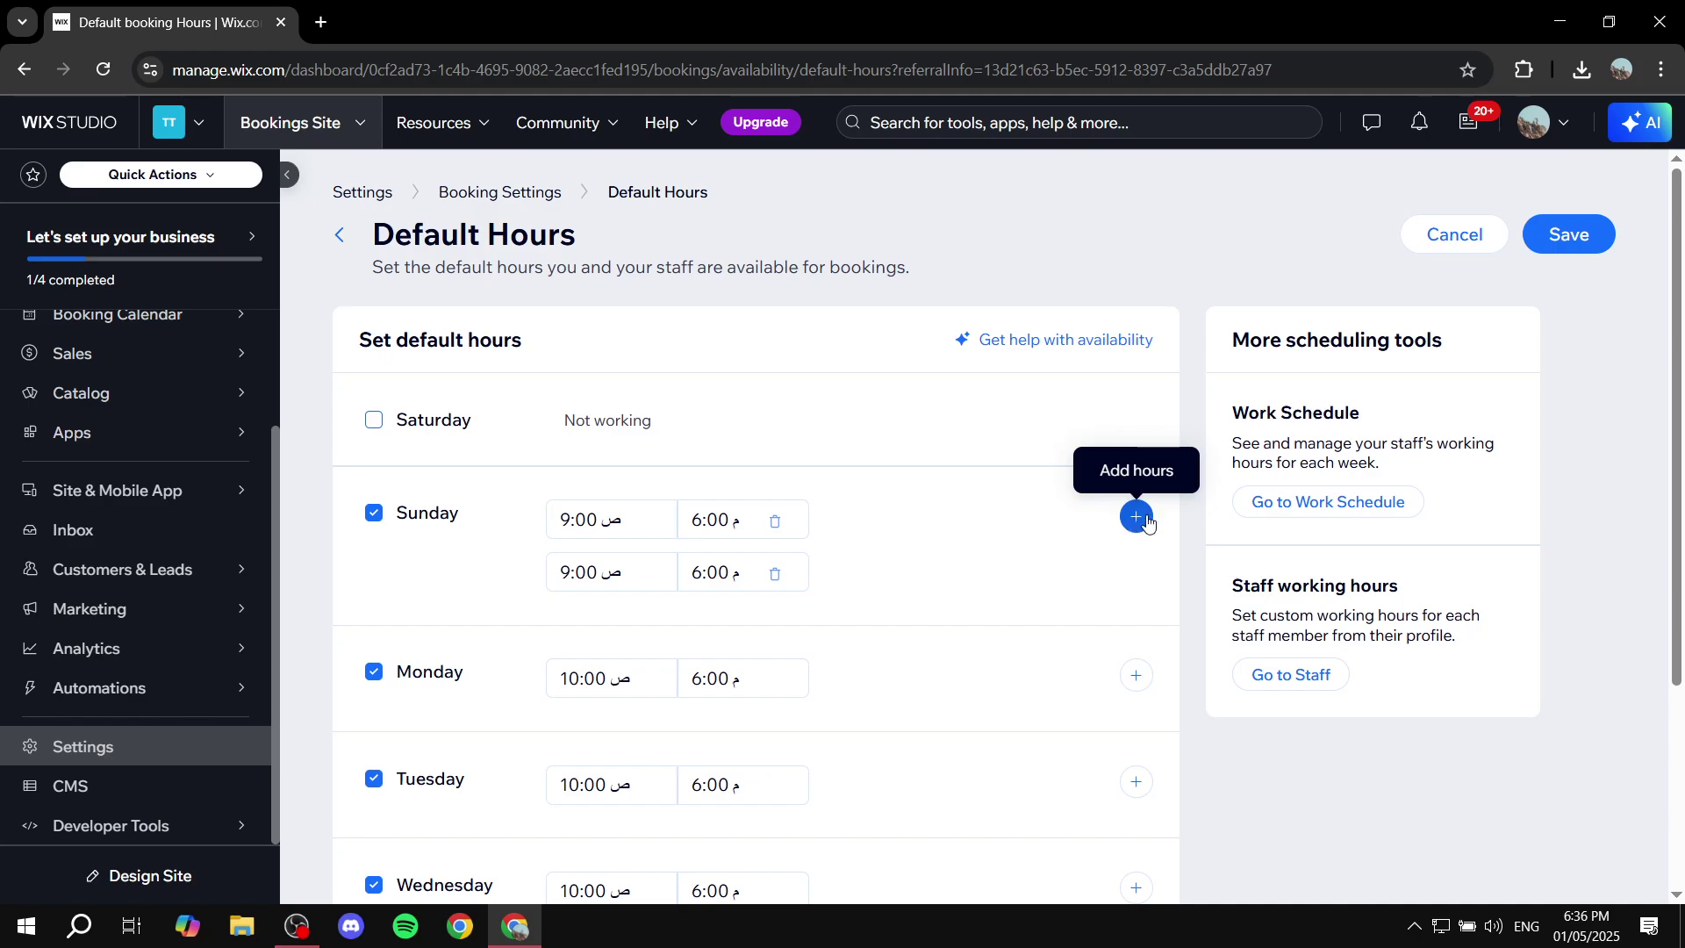
{"action": "left_click", "coordinate": [778, 578]}
- Set Sunday's default working hours from 10:00 AM to 3:30 PM
{"action": "left_click", "coordinate": [616, 505]}
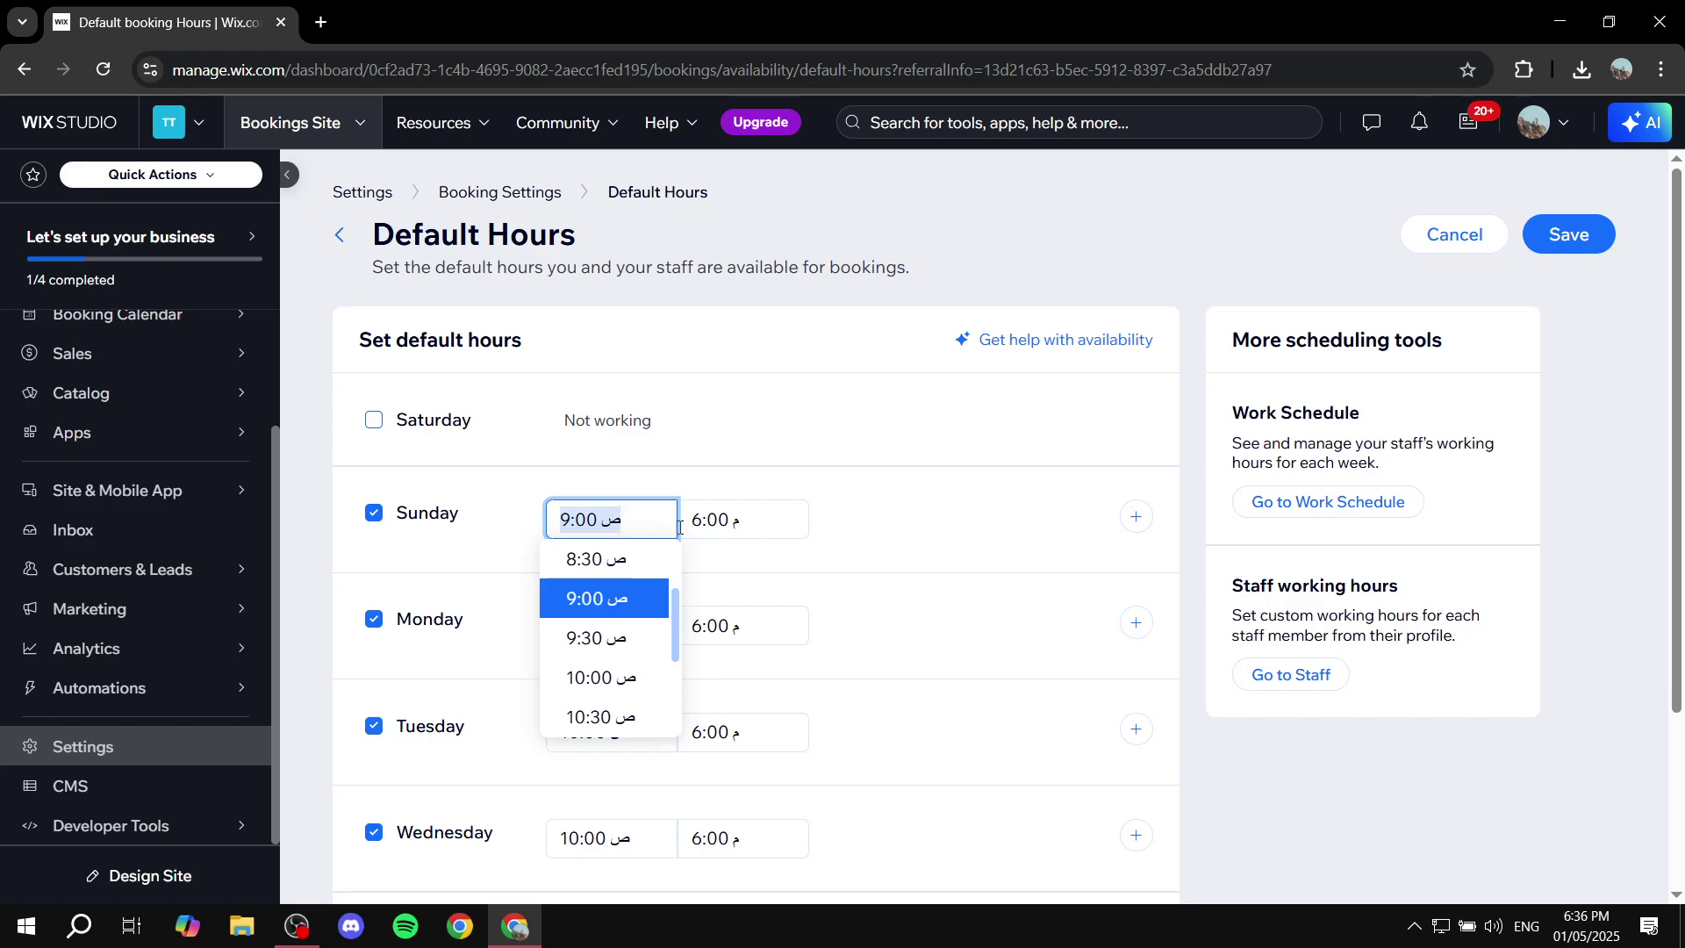
{"action": "left_click", "coordinate": [772, 522]}
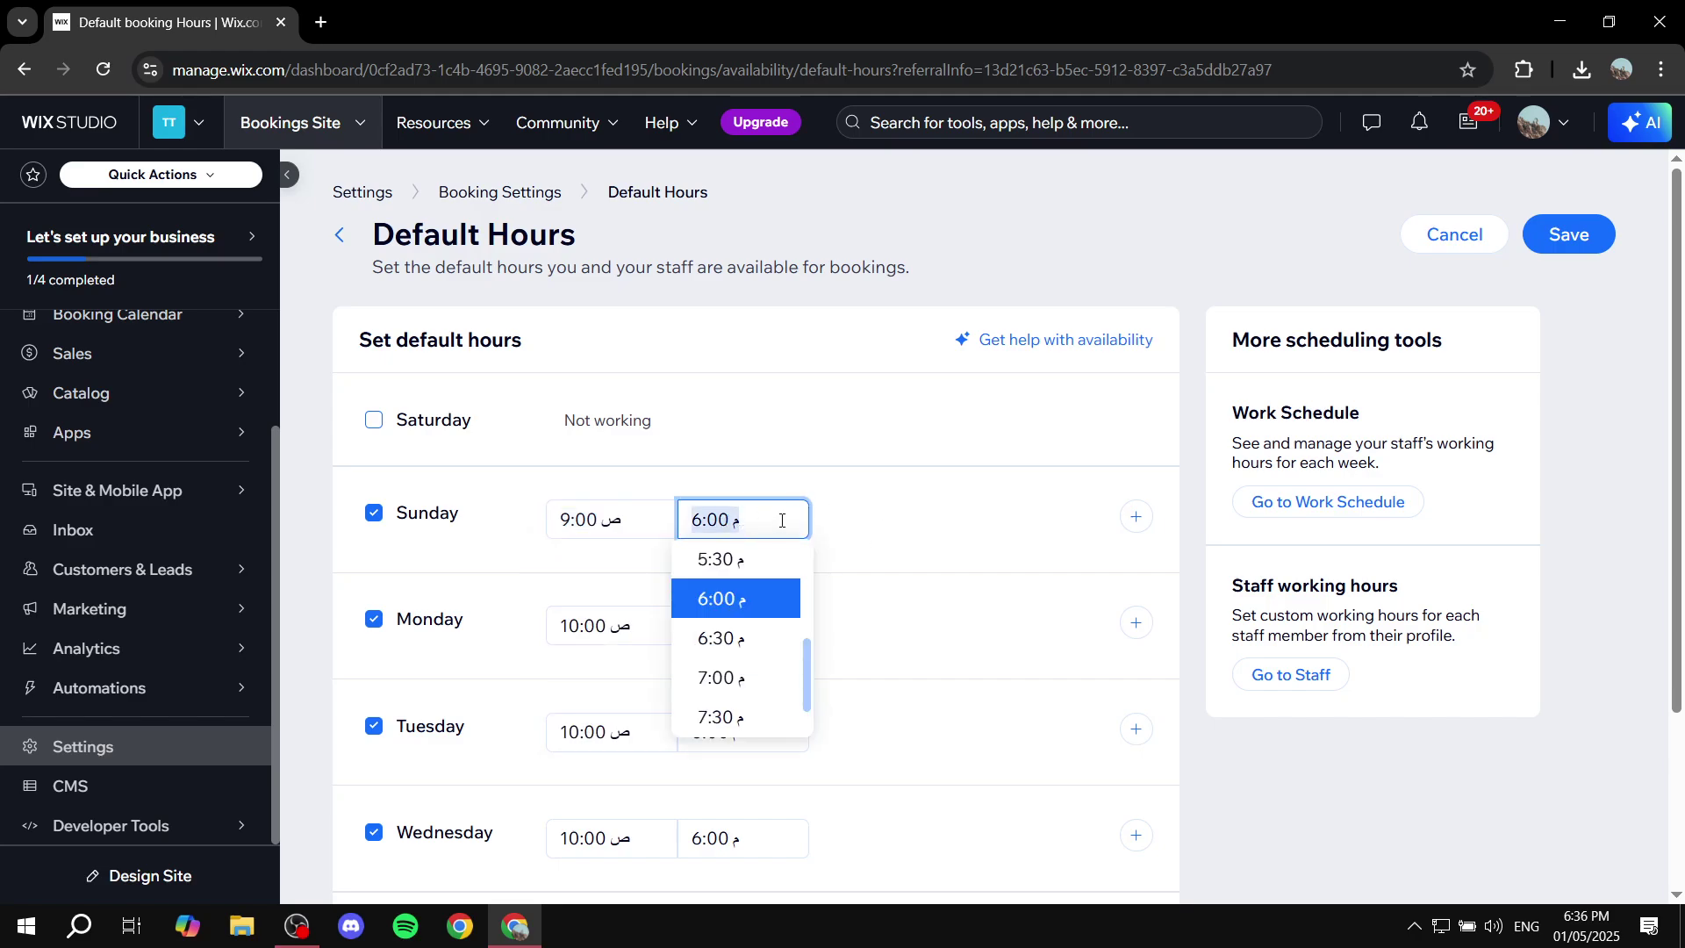
{"action": "left_click", "coordinate": [614, 517]}
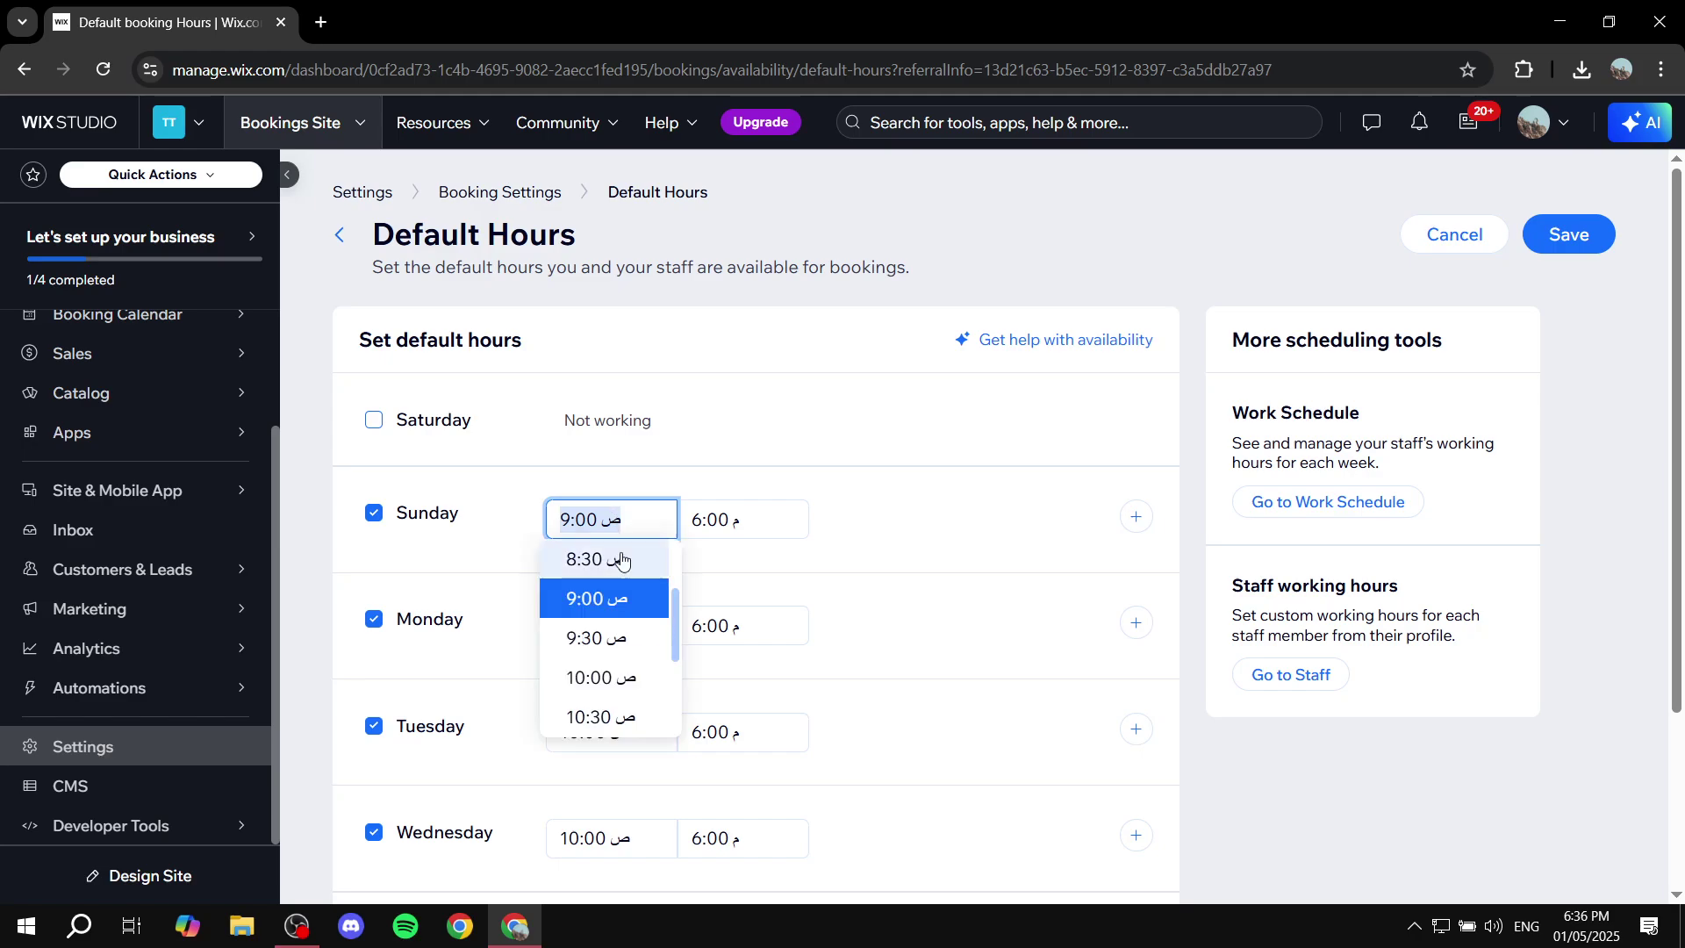
{"action": "left_click", "coordinate": [593, 684]}
{"action": "left_click", "coordinate": [762, 528]}
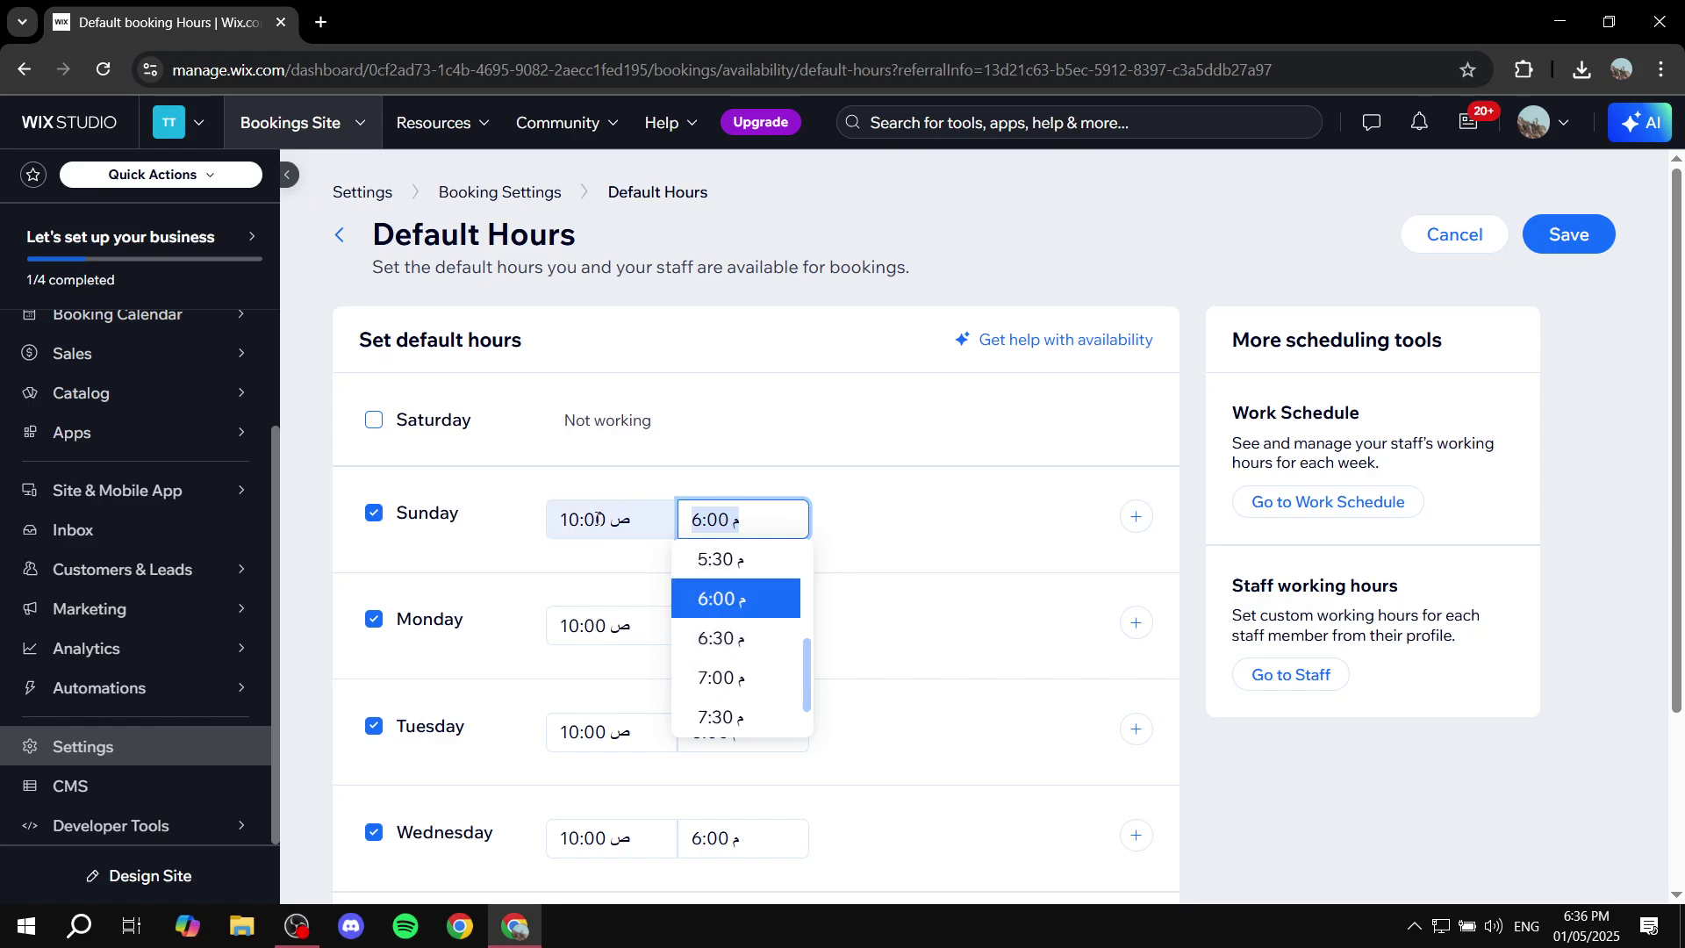
{"action": "scroll", "coordinate": [742, 672], "scroll_direction": "down", "scroll_amount": 2}
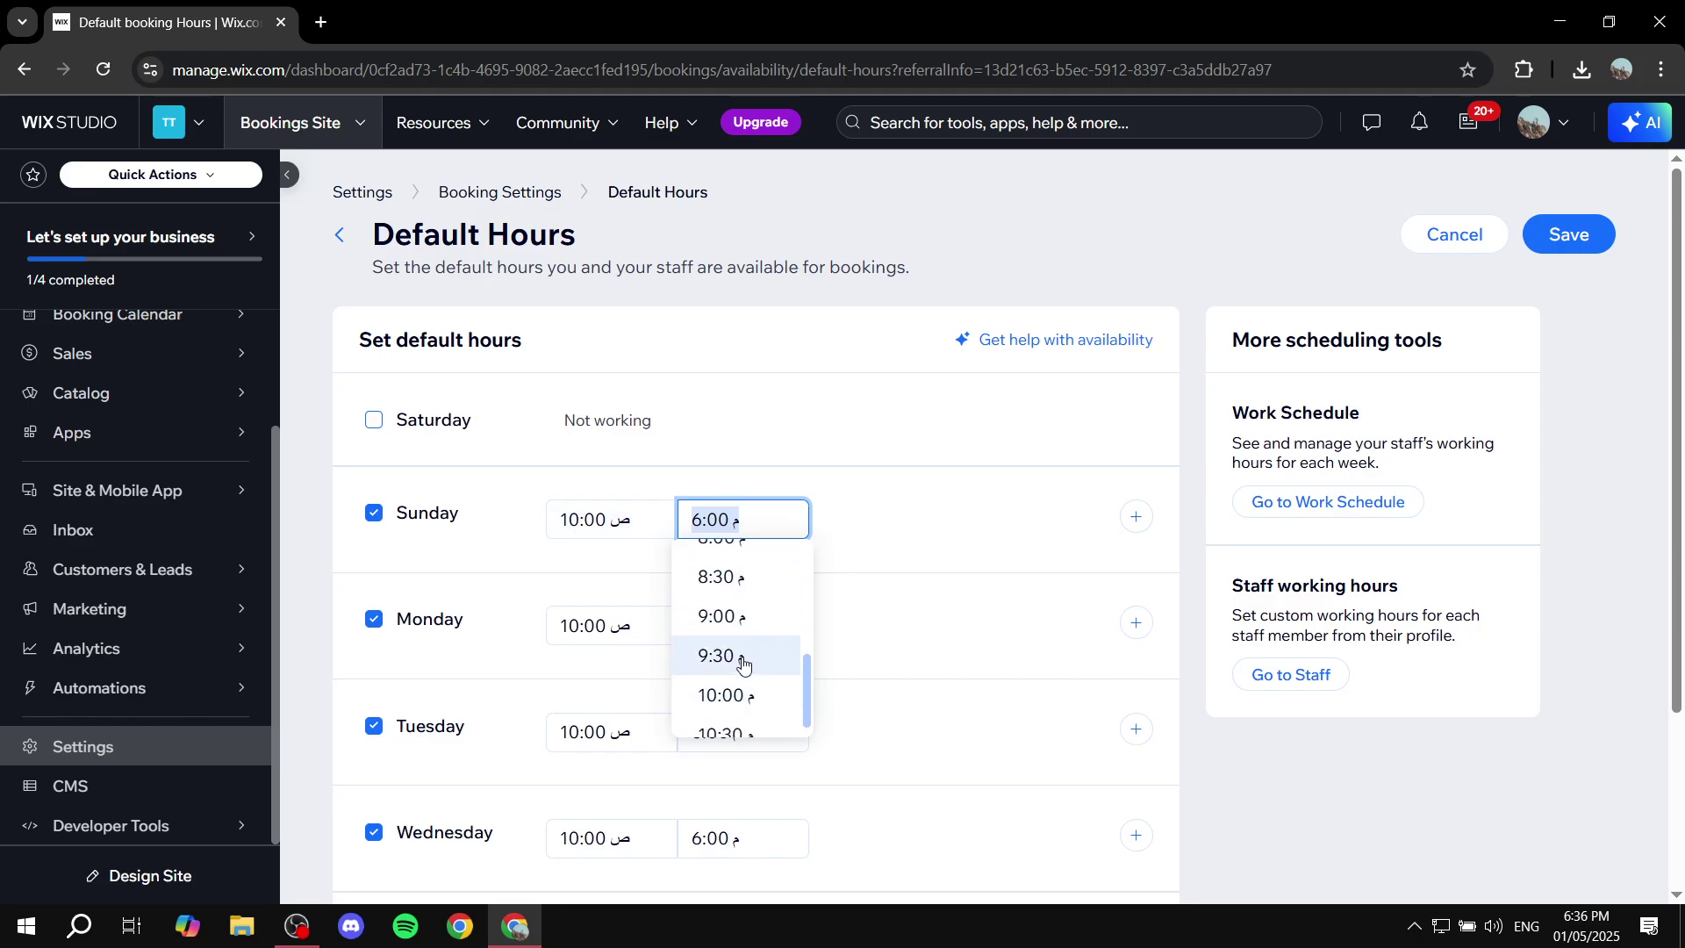
{"action": "scroll", "coordinate": [741, 666], "scroll_direction": "up", "scroll_amount": 5}
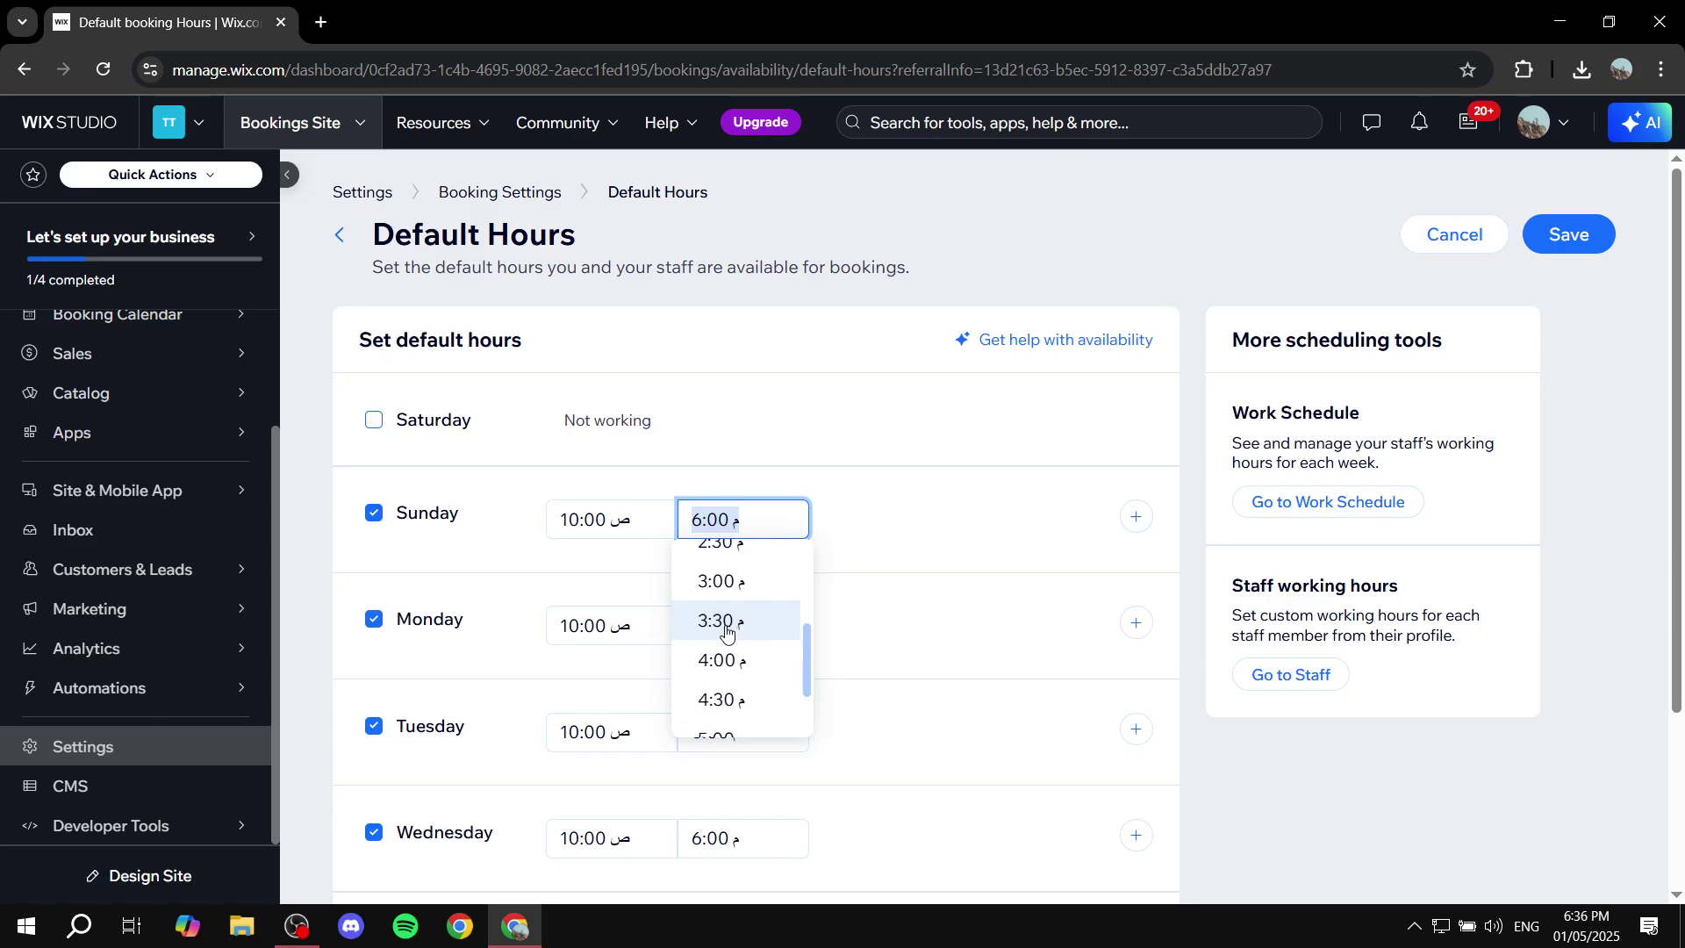
{"action": "left_click", "coordinate": [726, 623]}
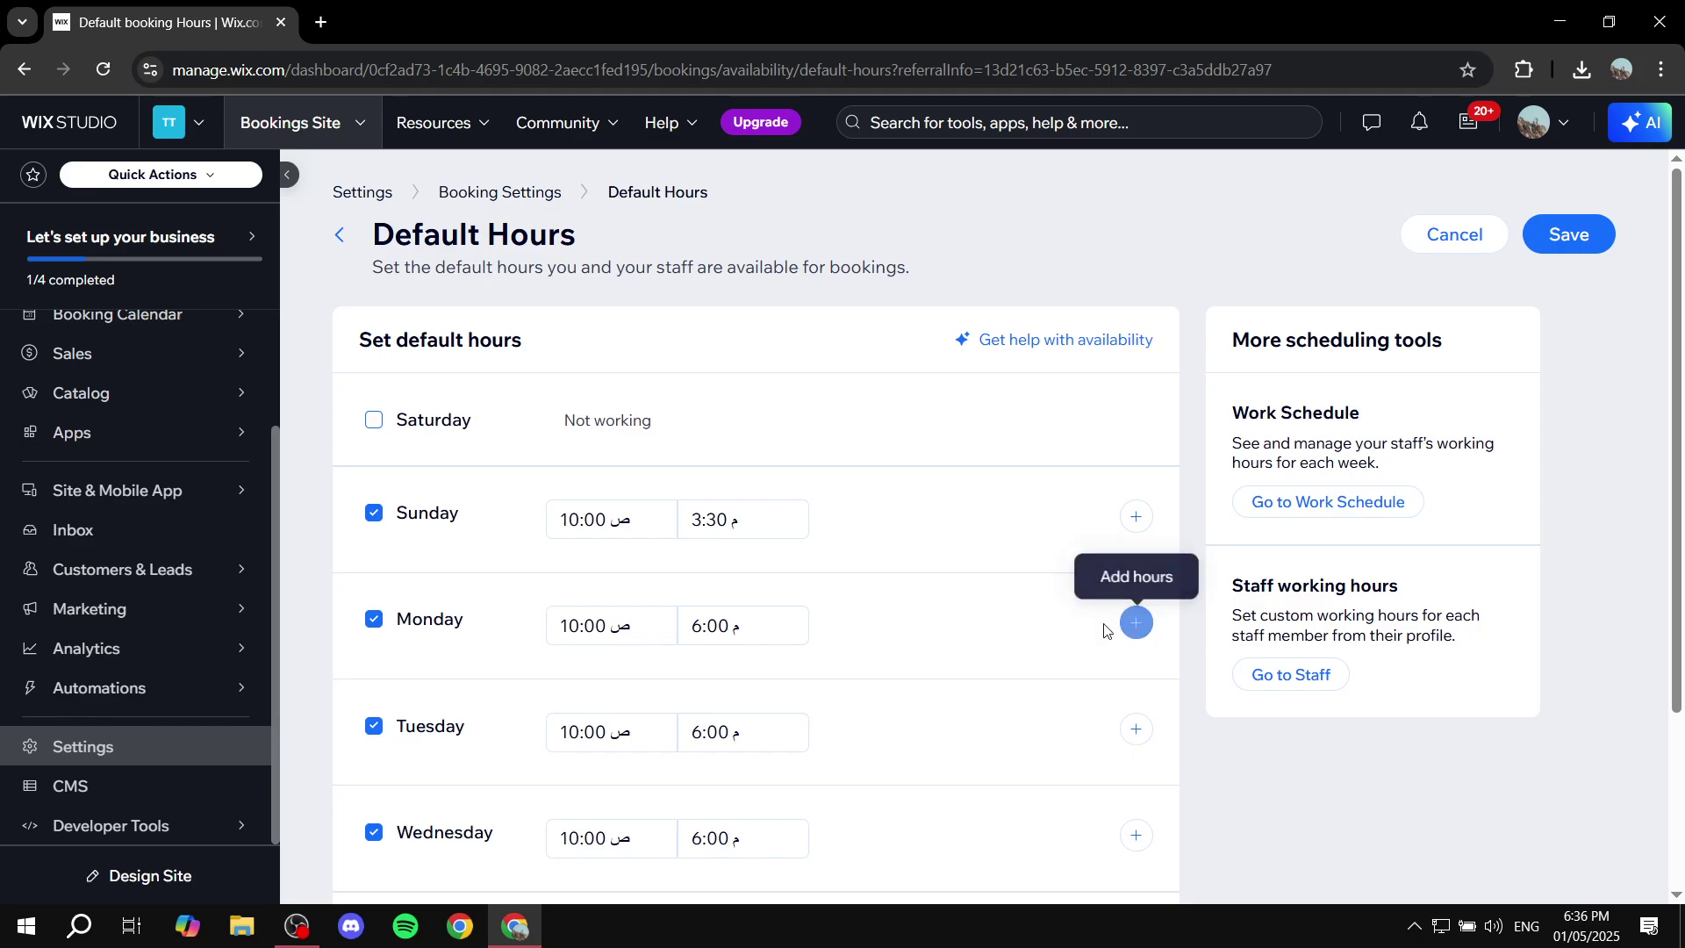
- Look at the closing time choices for Monday without changing them, and save the default hours
{"action": "left_click", "coordinate": [717, 614]}
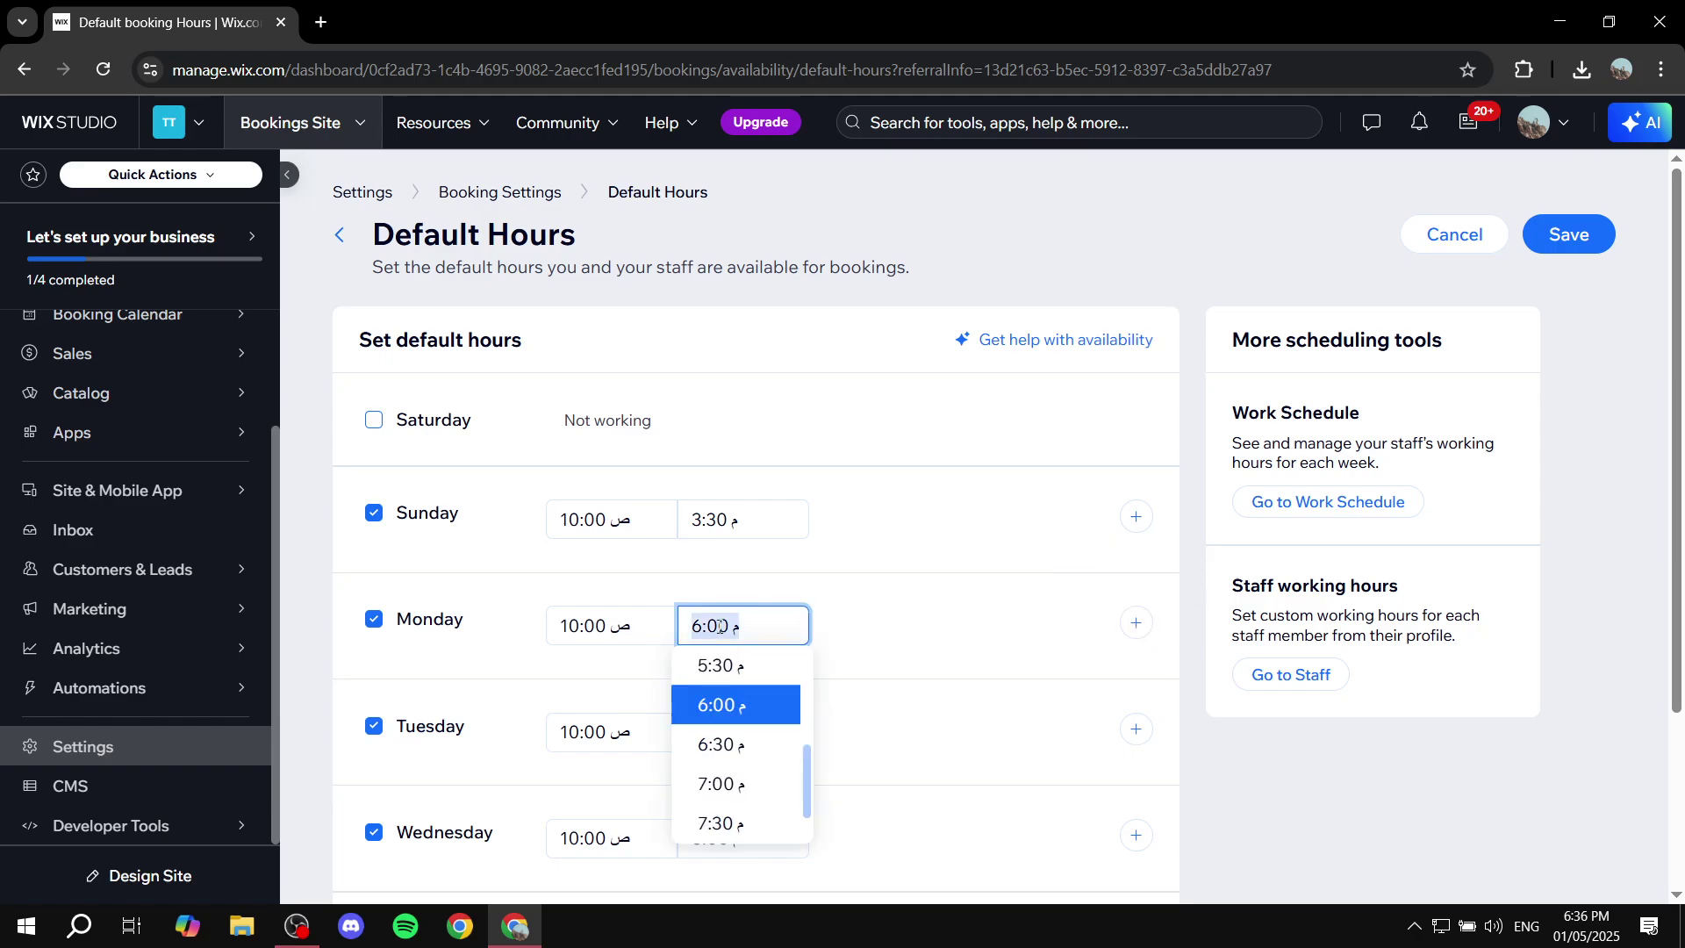
{"action": "left_click", "coordinate": [941, 574]}
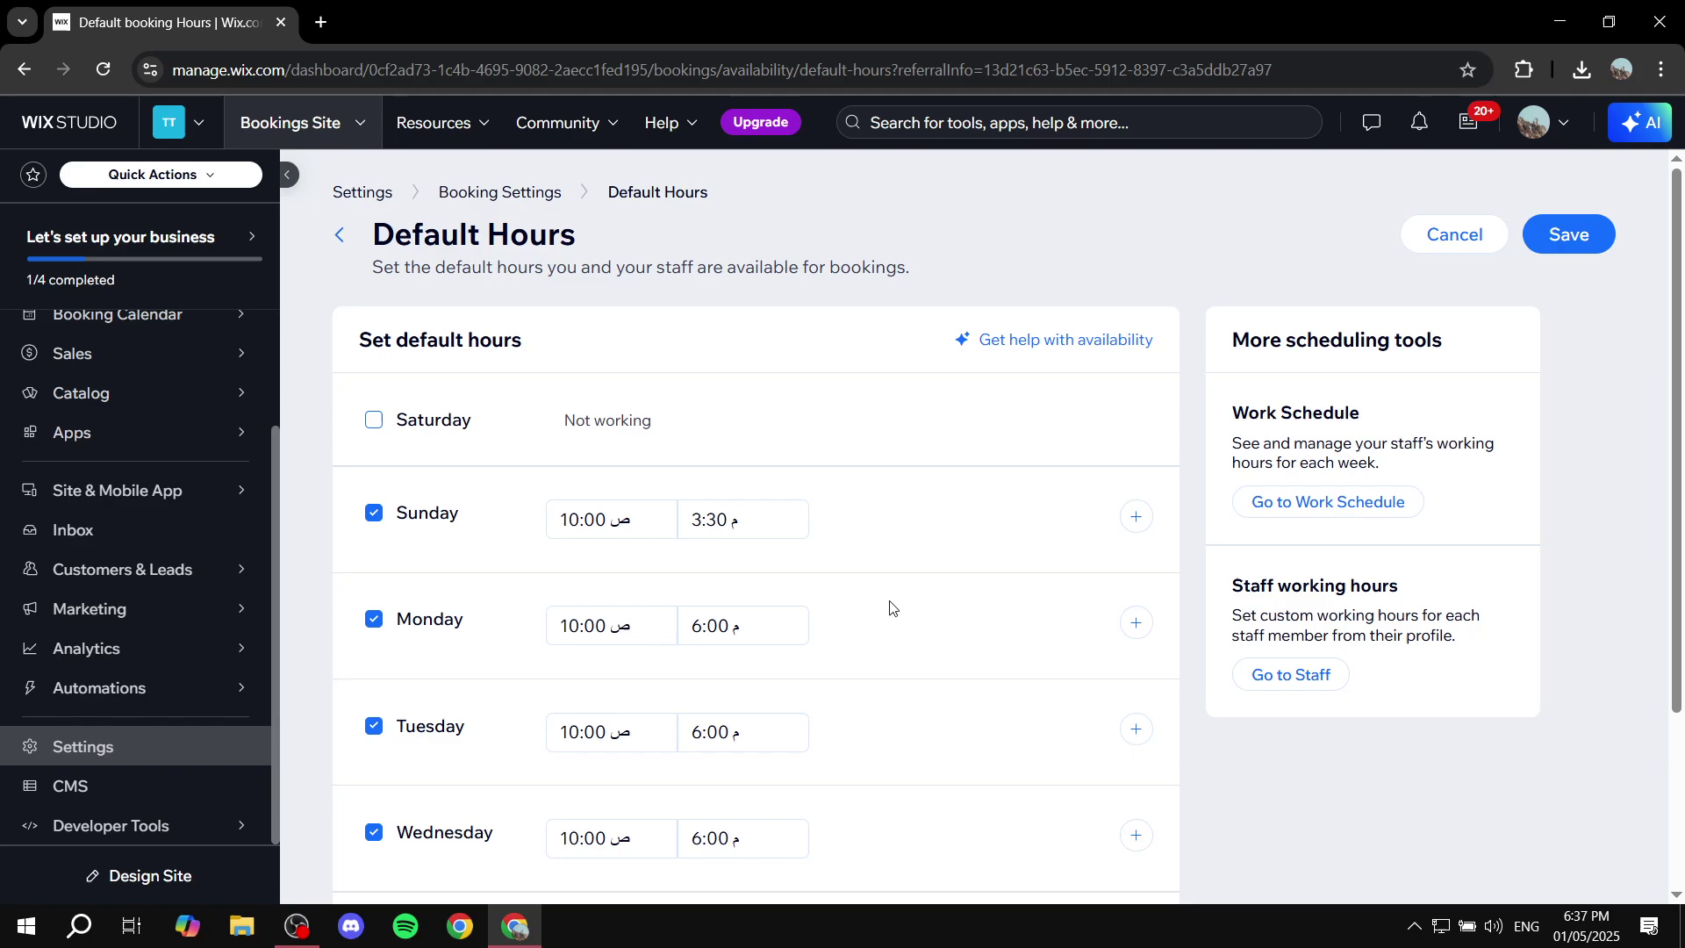
{"action": "scroll", "coordinate": [794, 588], "scroll_direction": "down", "scroll_amount": 3}
{"action": "scroll", "coordinate": [775, 602], "scroll_direction": "up", "scroll_amount": 3}
{"action": "left_click", "coordinate": [1582, 250]}
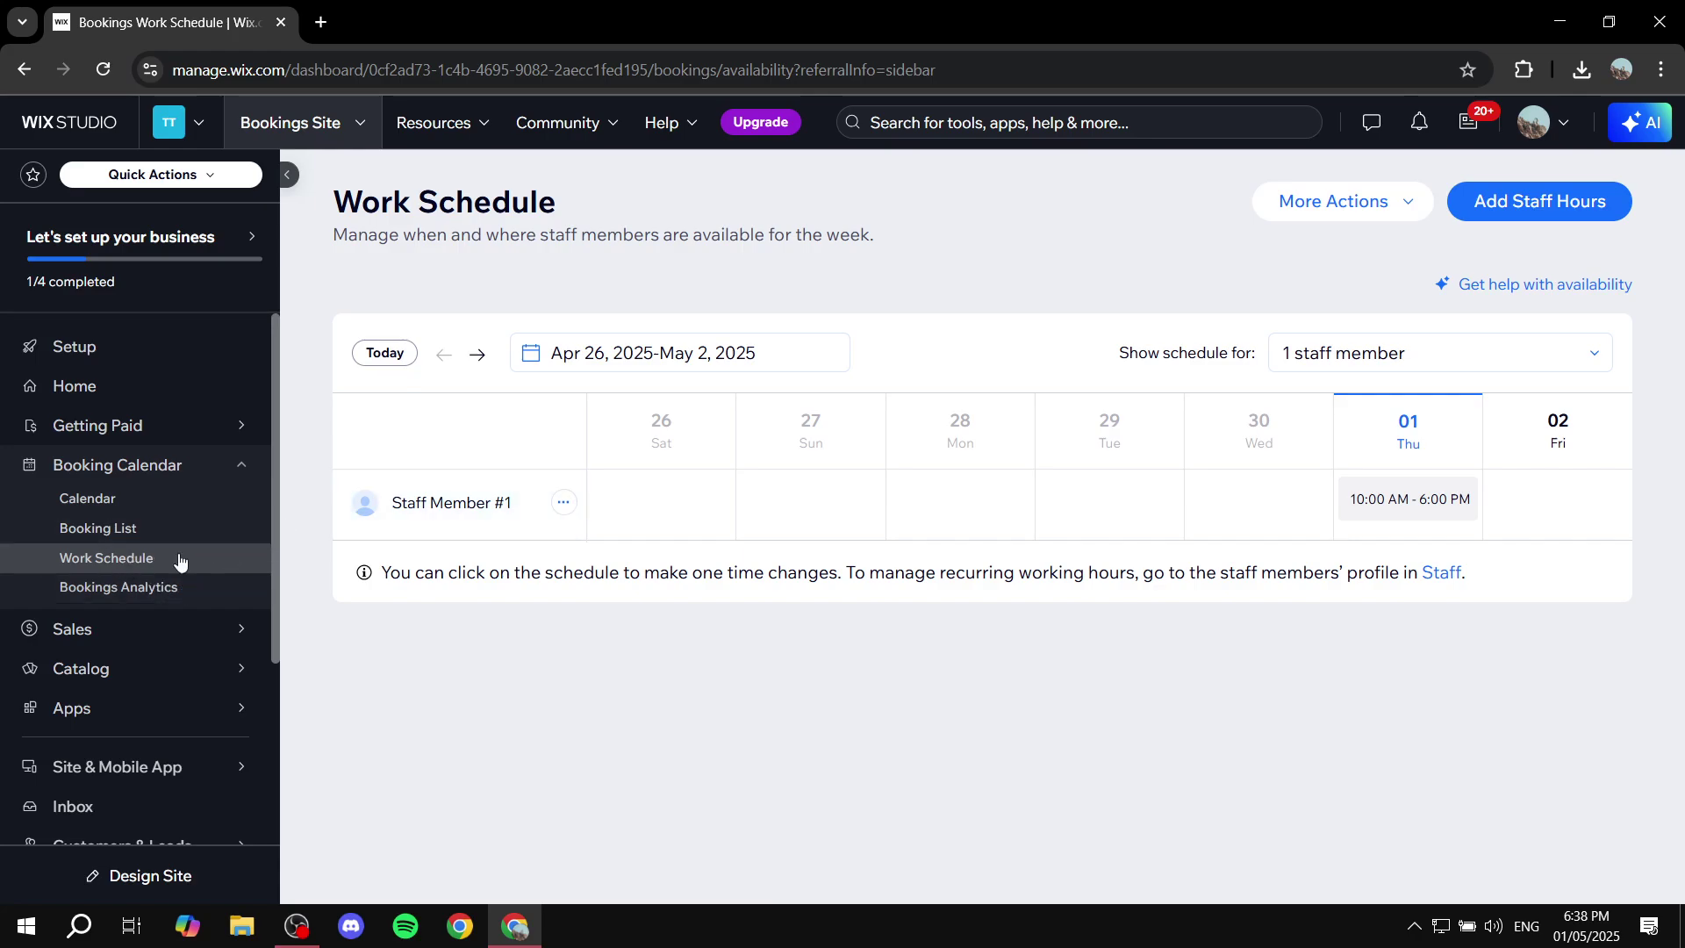
- View the booking calendar, and go to the booking services to browse the templates for adding a new service
{"action": "left_click", "coordinate": [143, 513]}
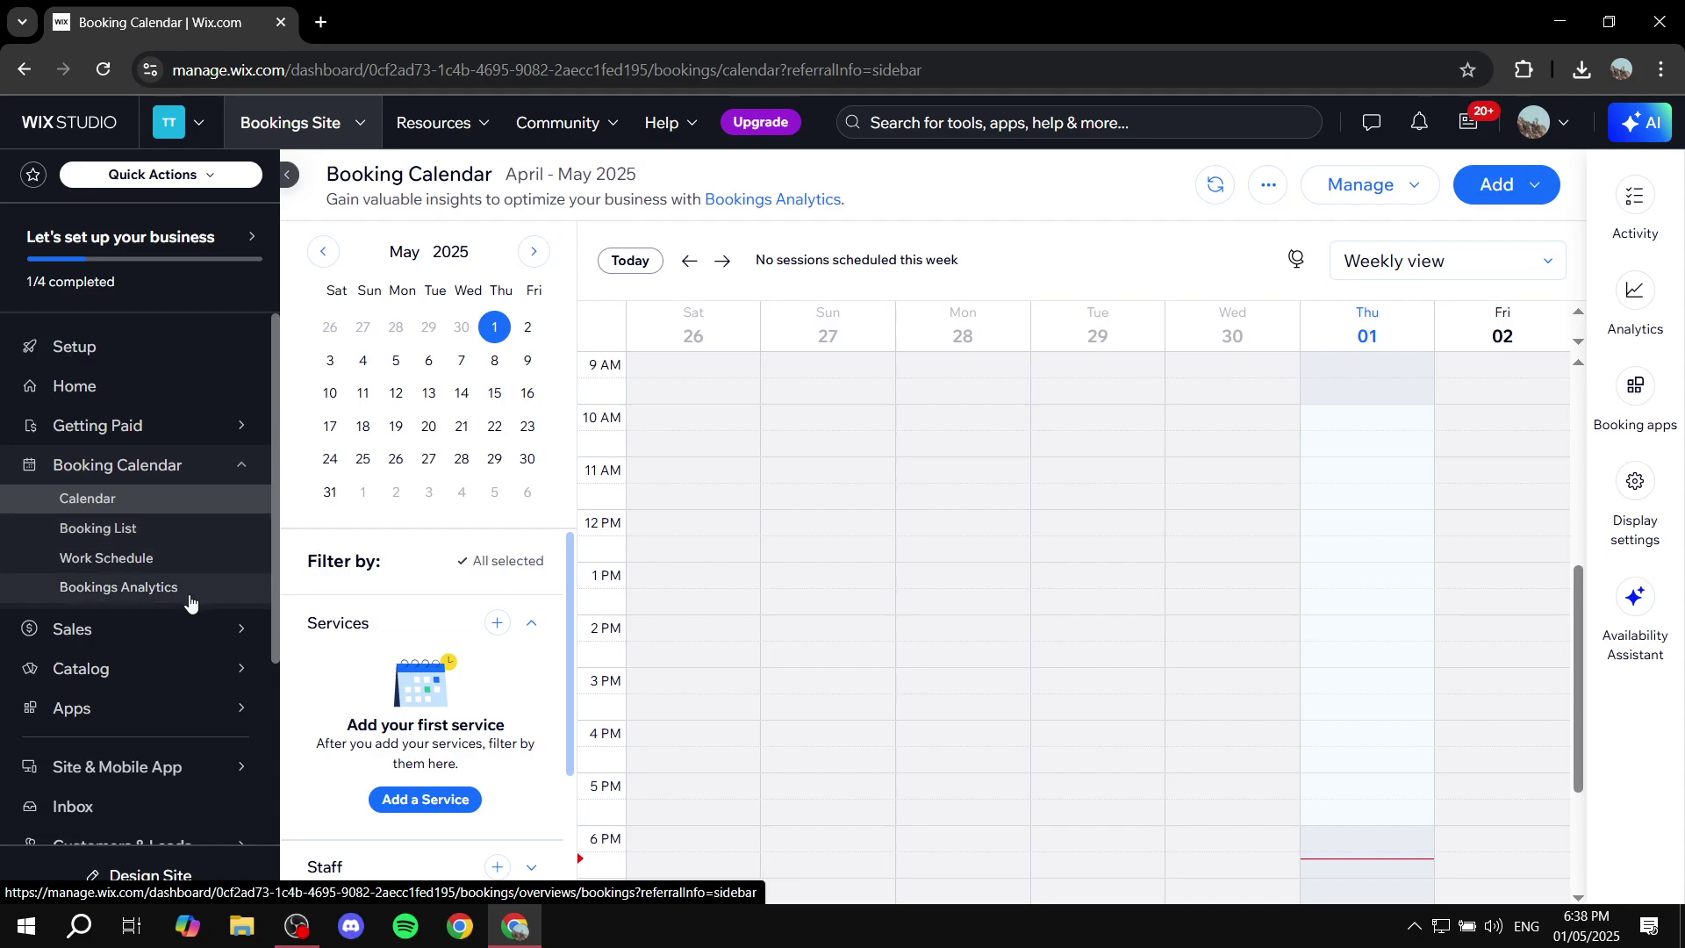
{"action": "mouse_move", "coordinate": [166, 670]}
{"action": "left_click", "coordinate": [317, 638]}
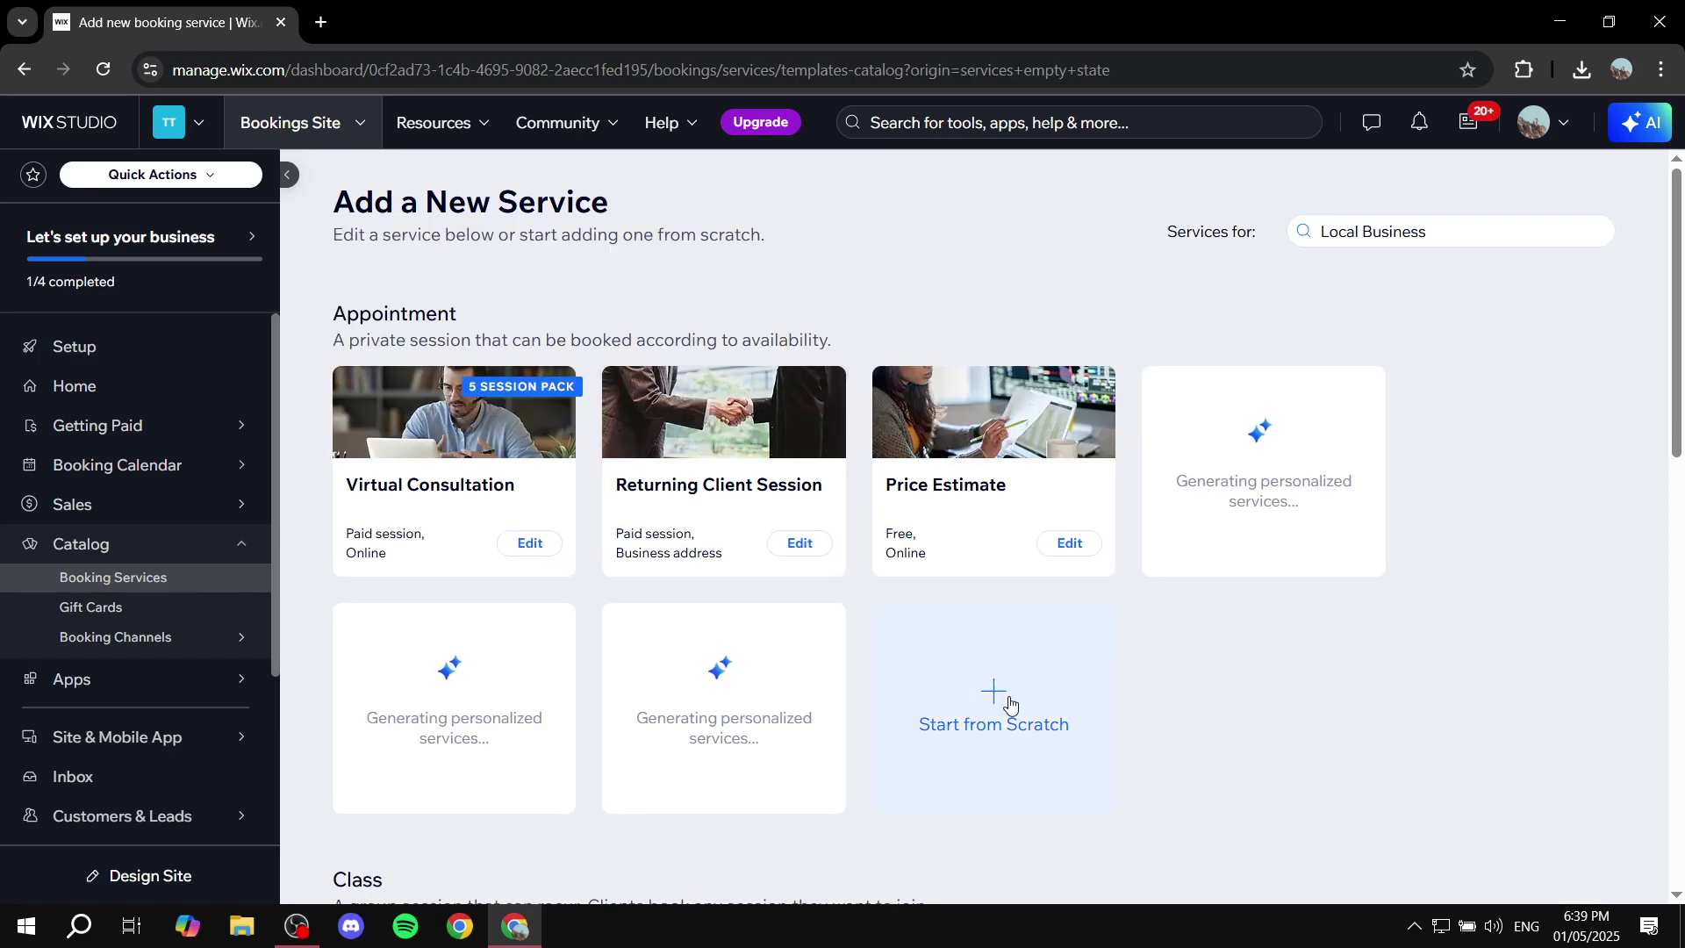
{"action": "scroll", "coordinate": [465, 509], "scroll_direction": "down", "scroll_amount": 8}
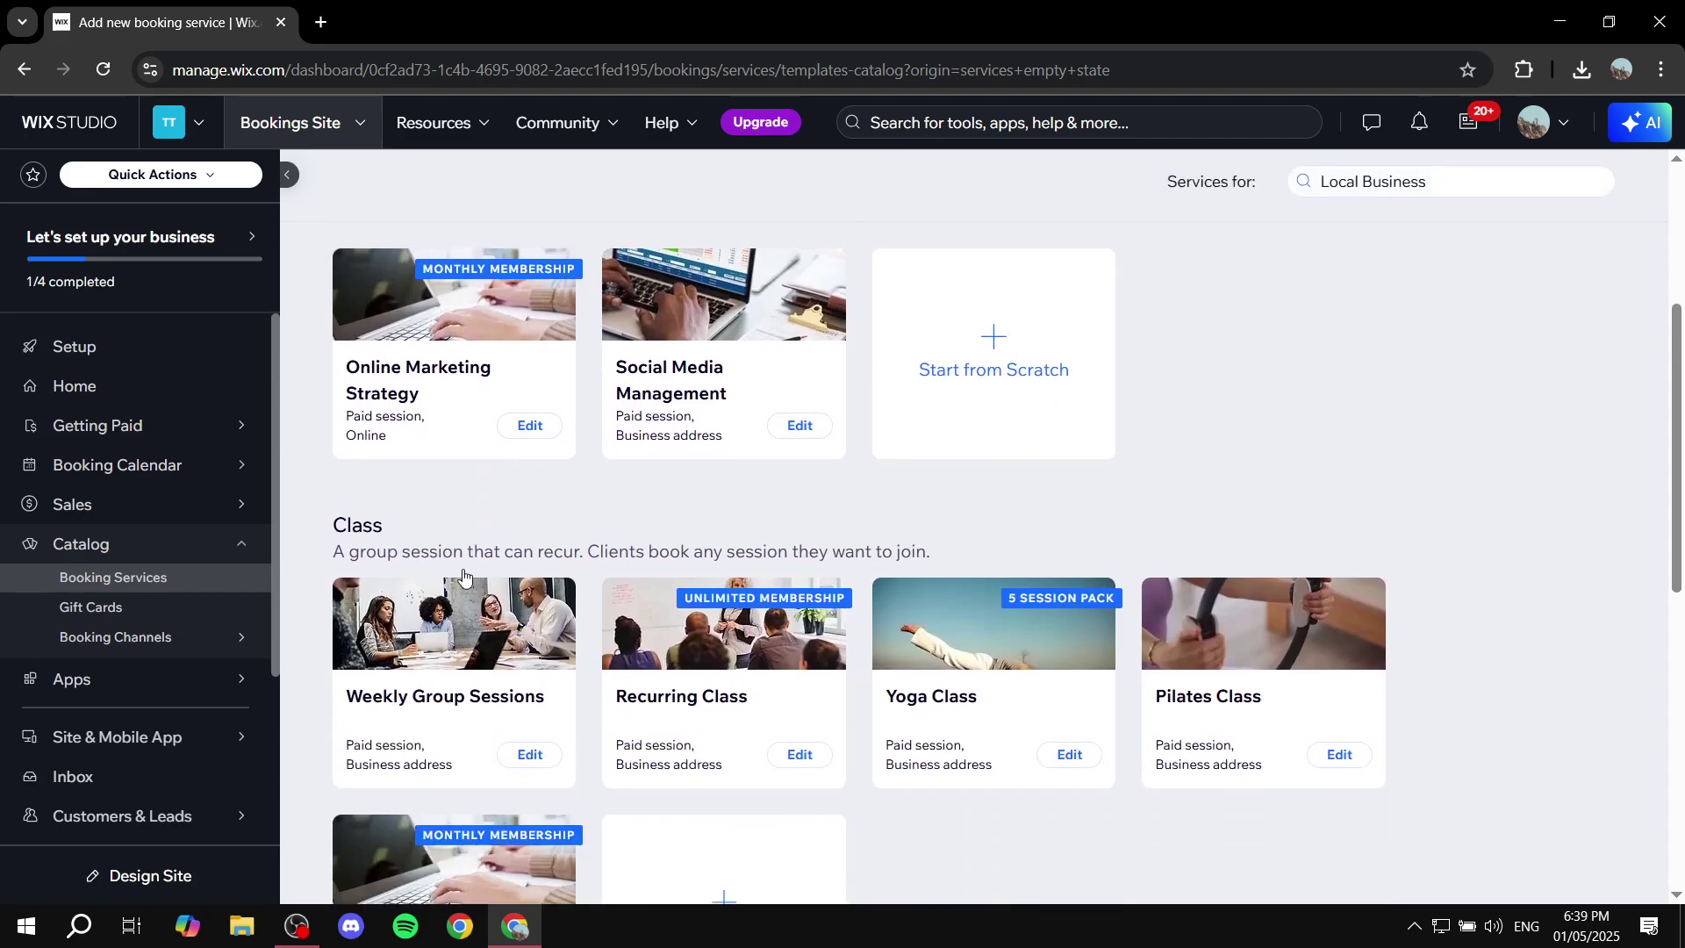
{"action": "scroll", "coordinate": [763, 558], "scroll_direction": "up", "scroll_amount": 8}
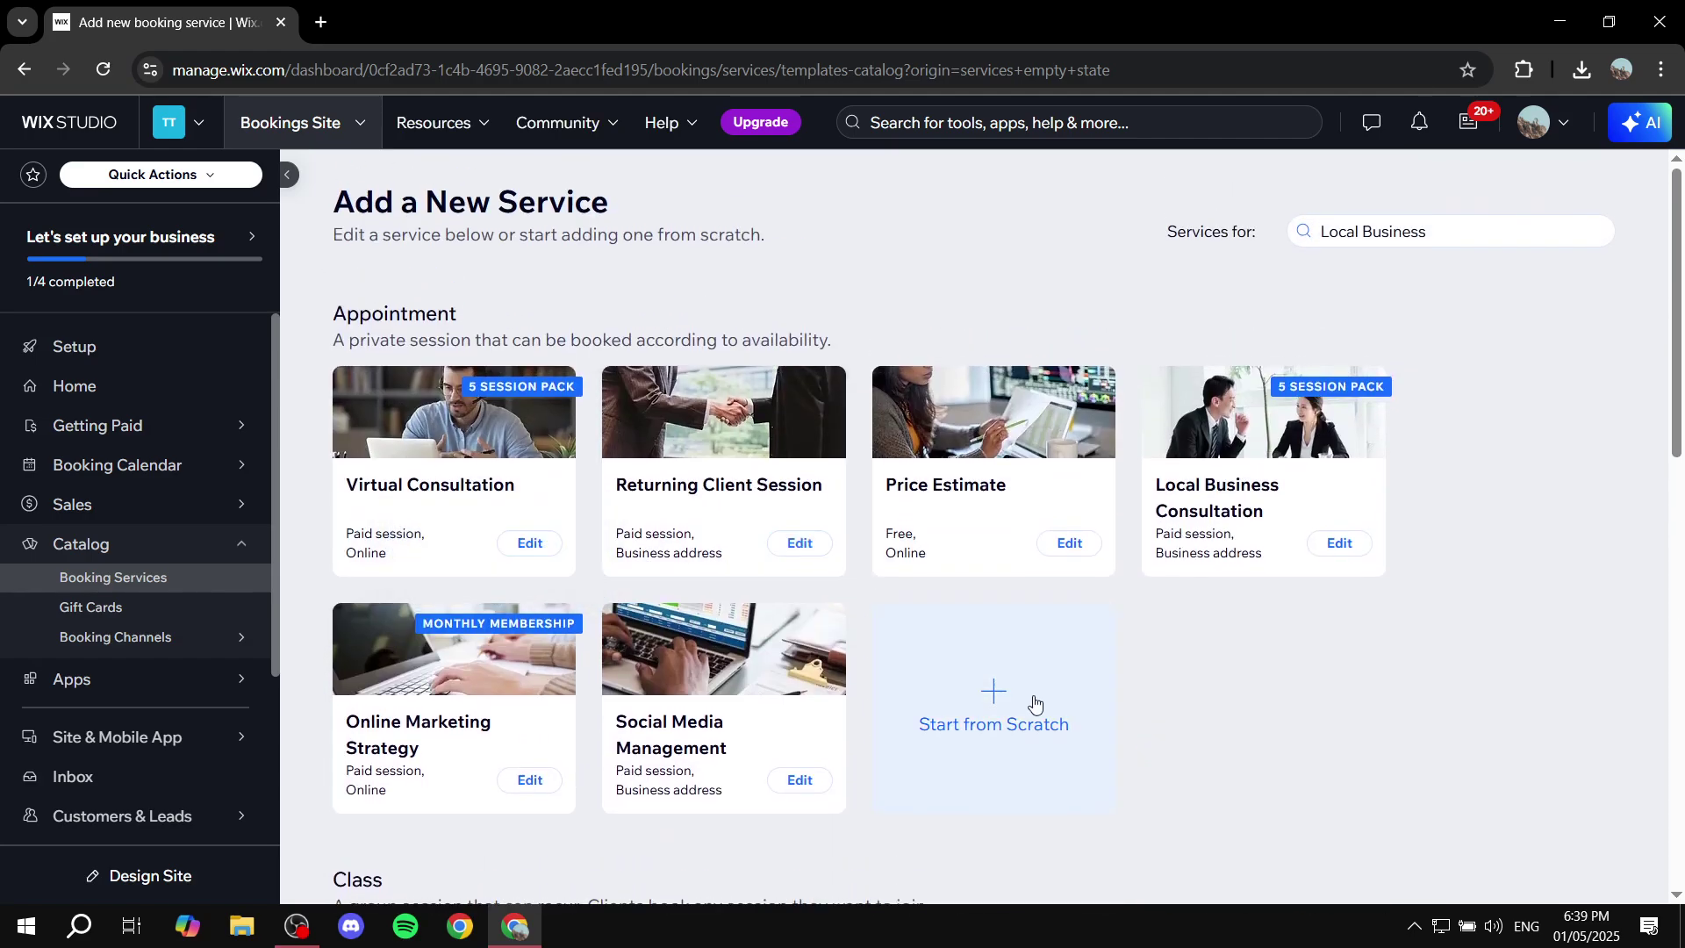
- Start a new appointment service from scratch and name it Test service 1
{"action": "left_click", "coordinate": [1009, 680]}
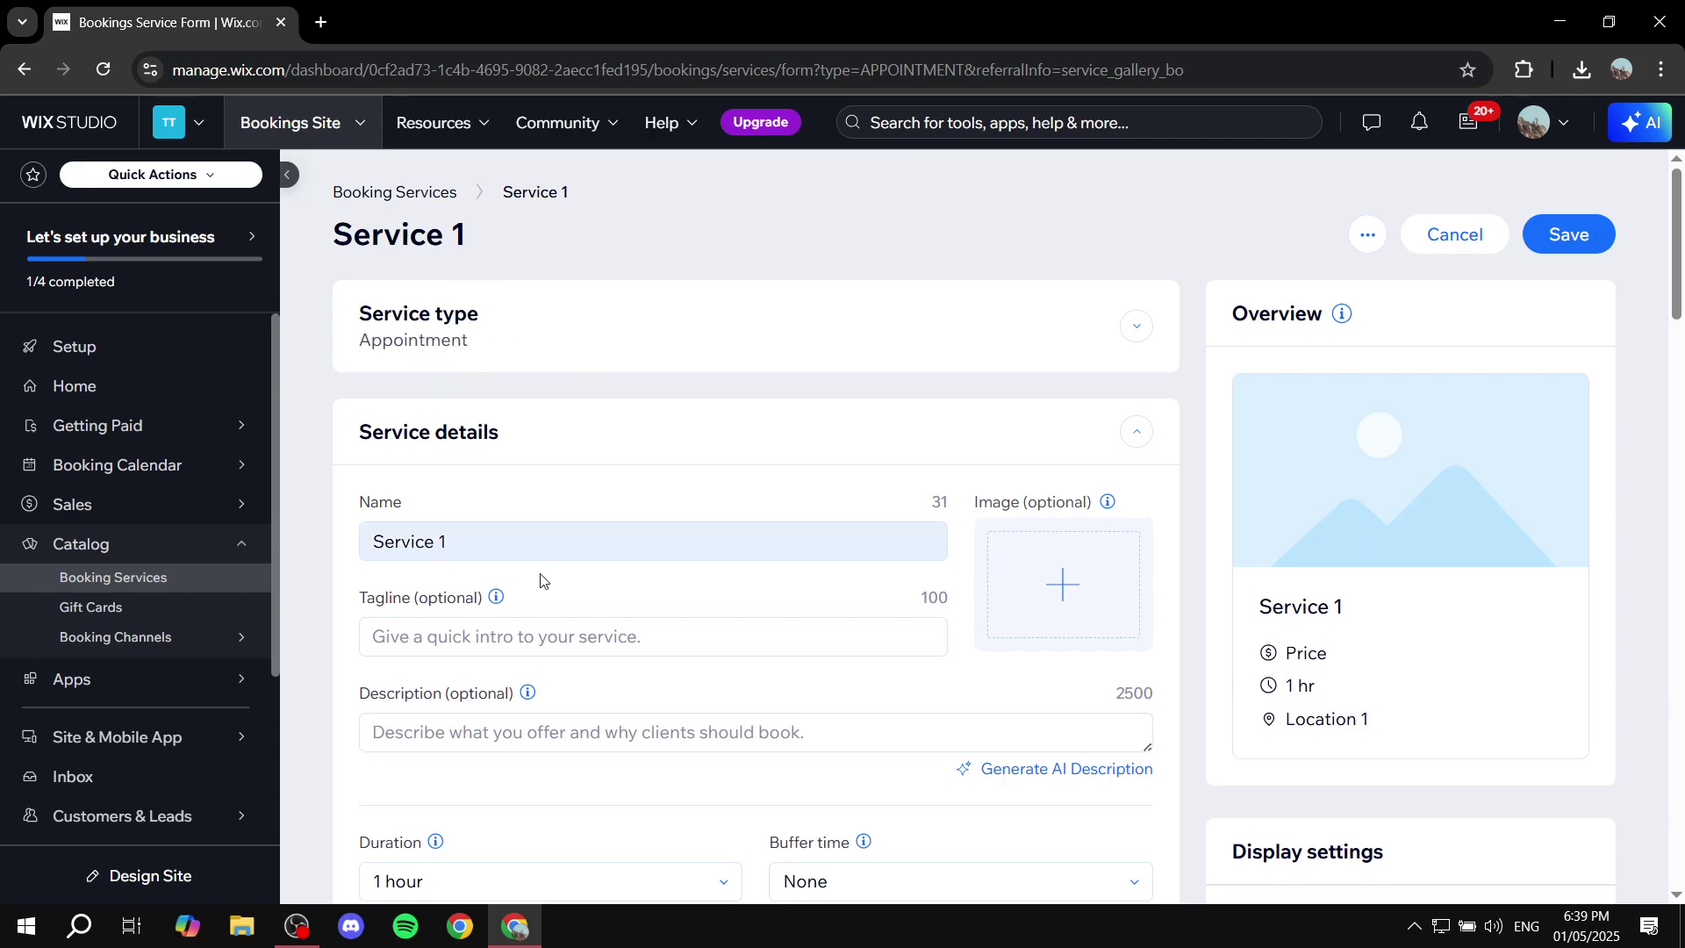
{"action": "triple_click", "coordinate": [480, 530]}
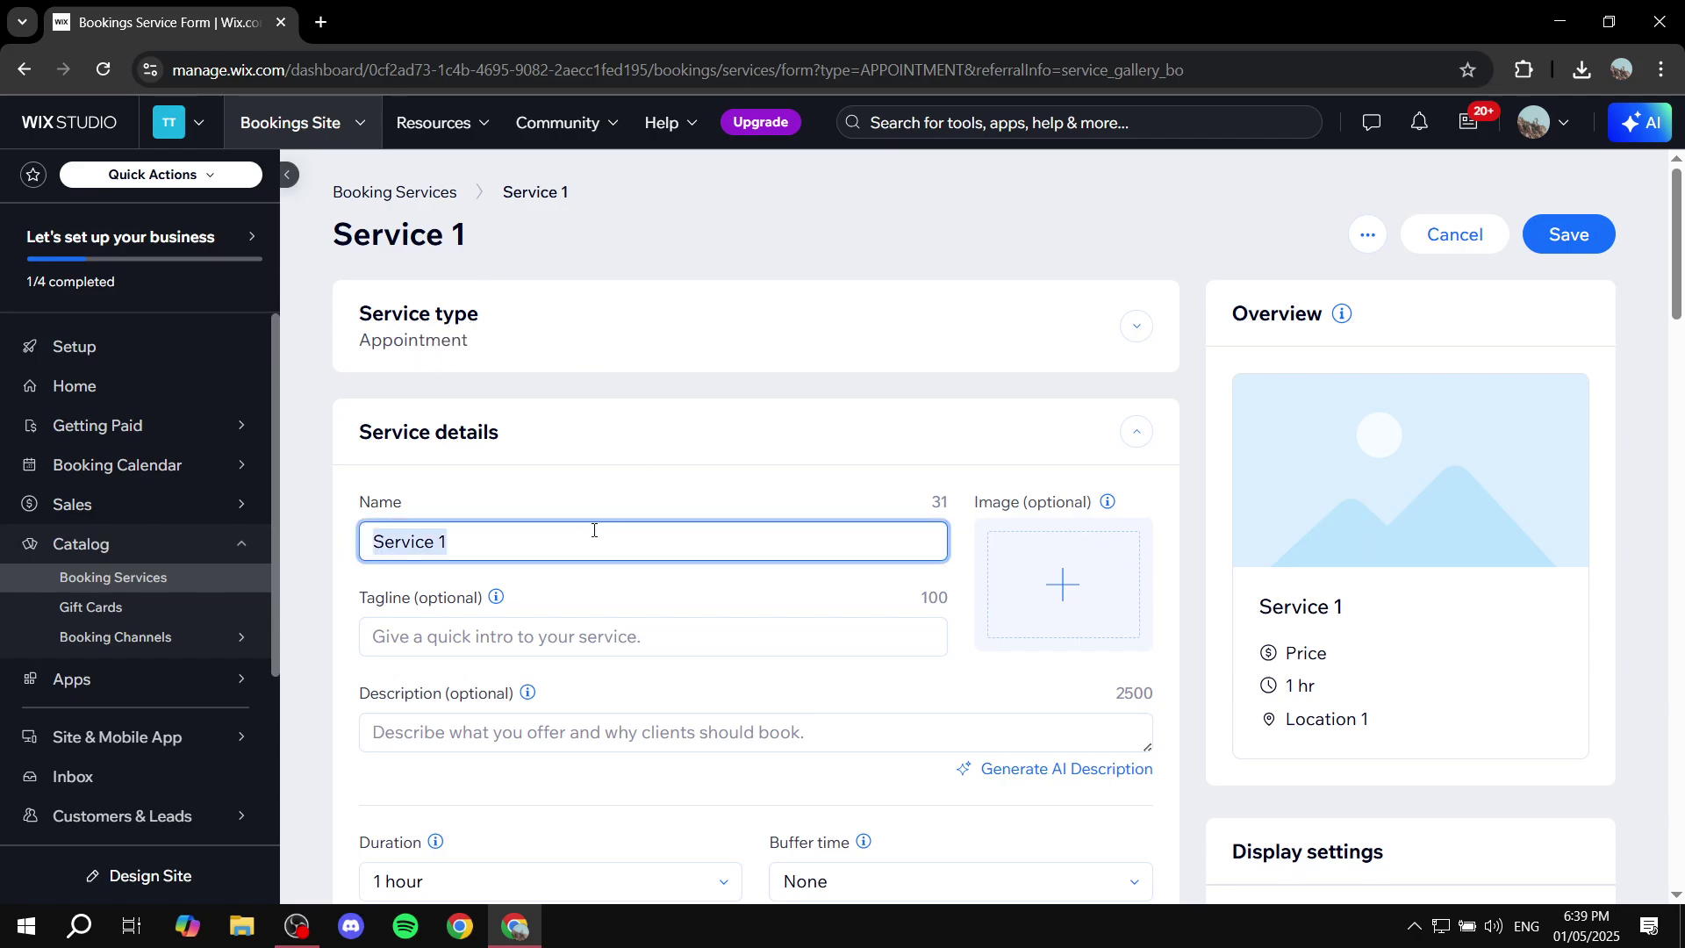
{"action": "type", "text": "Test S"}
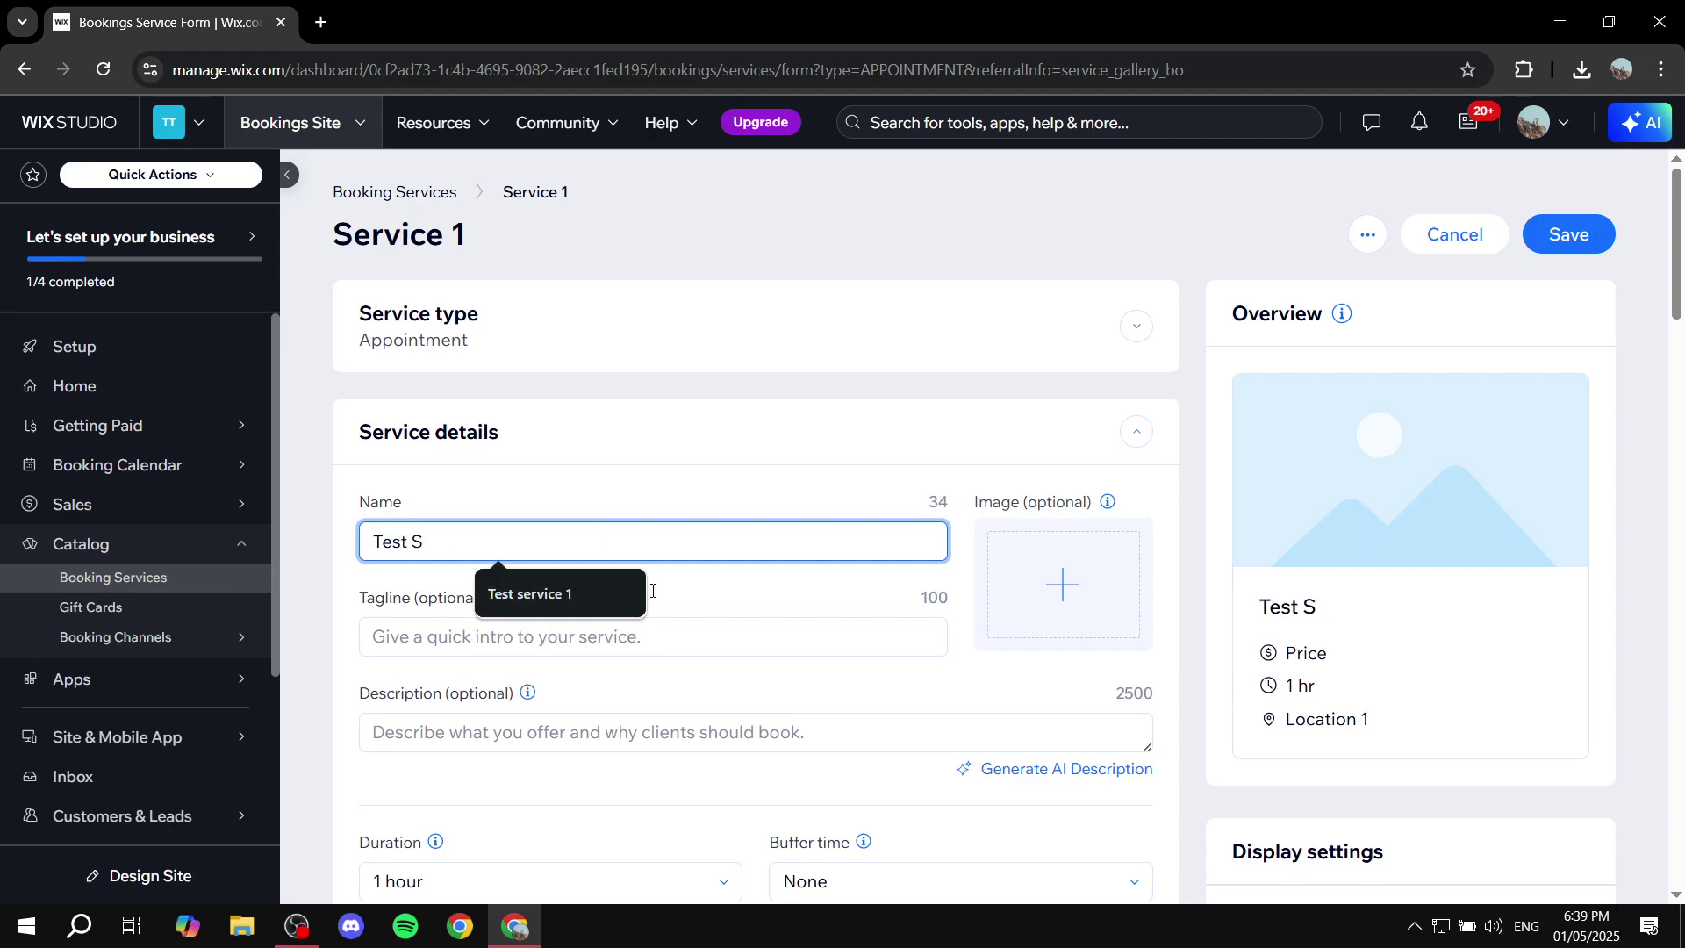
{"action": "left_click", "coordinate": [619, 592]}
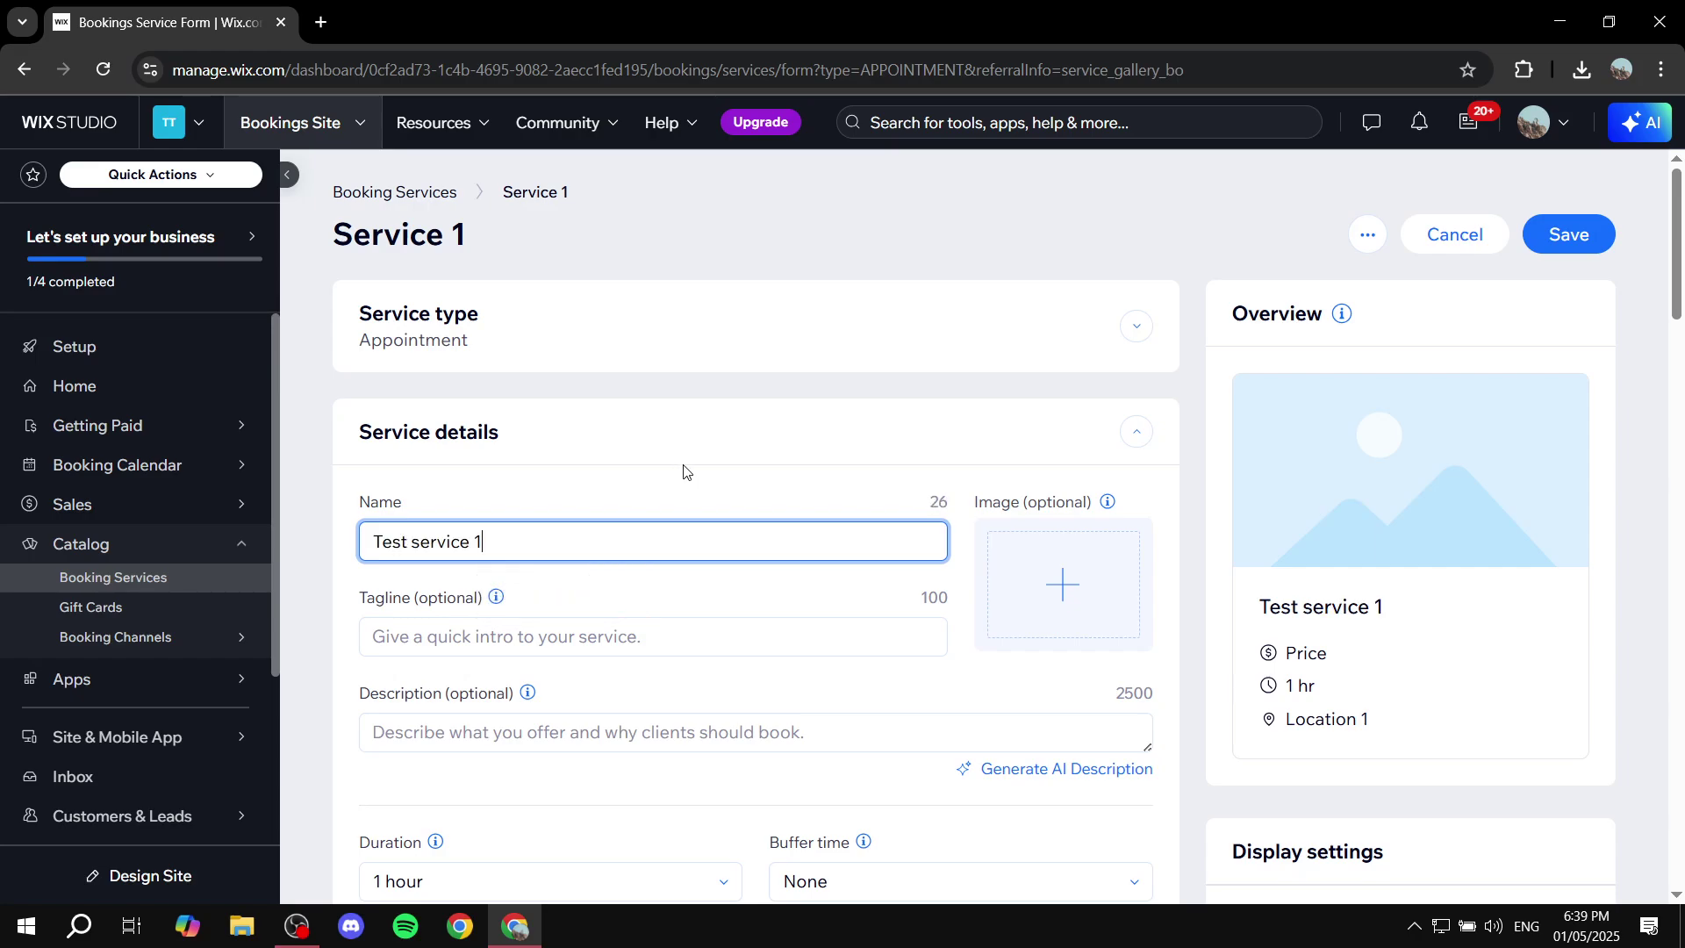
- Upload the Tutorial WBG.png image from the computer and add it as the service's image
{"action": "left_click", "coordinate": [1058, 584]}
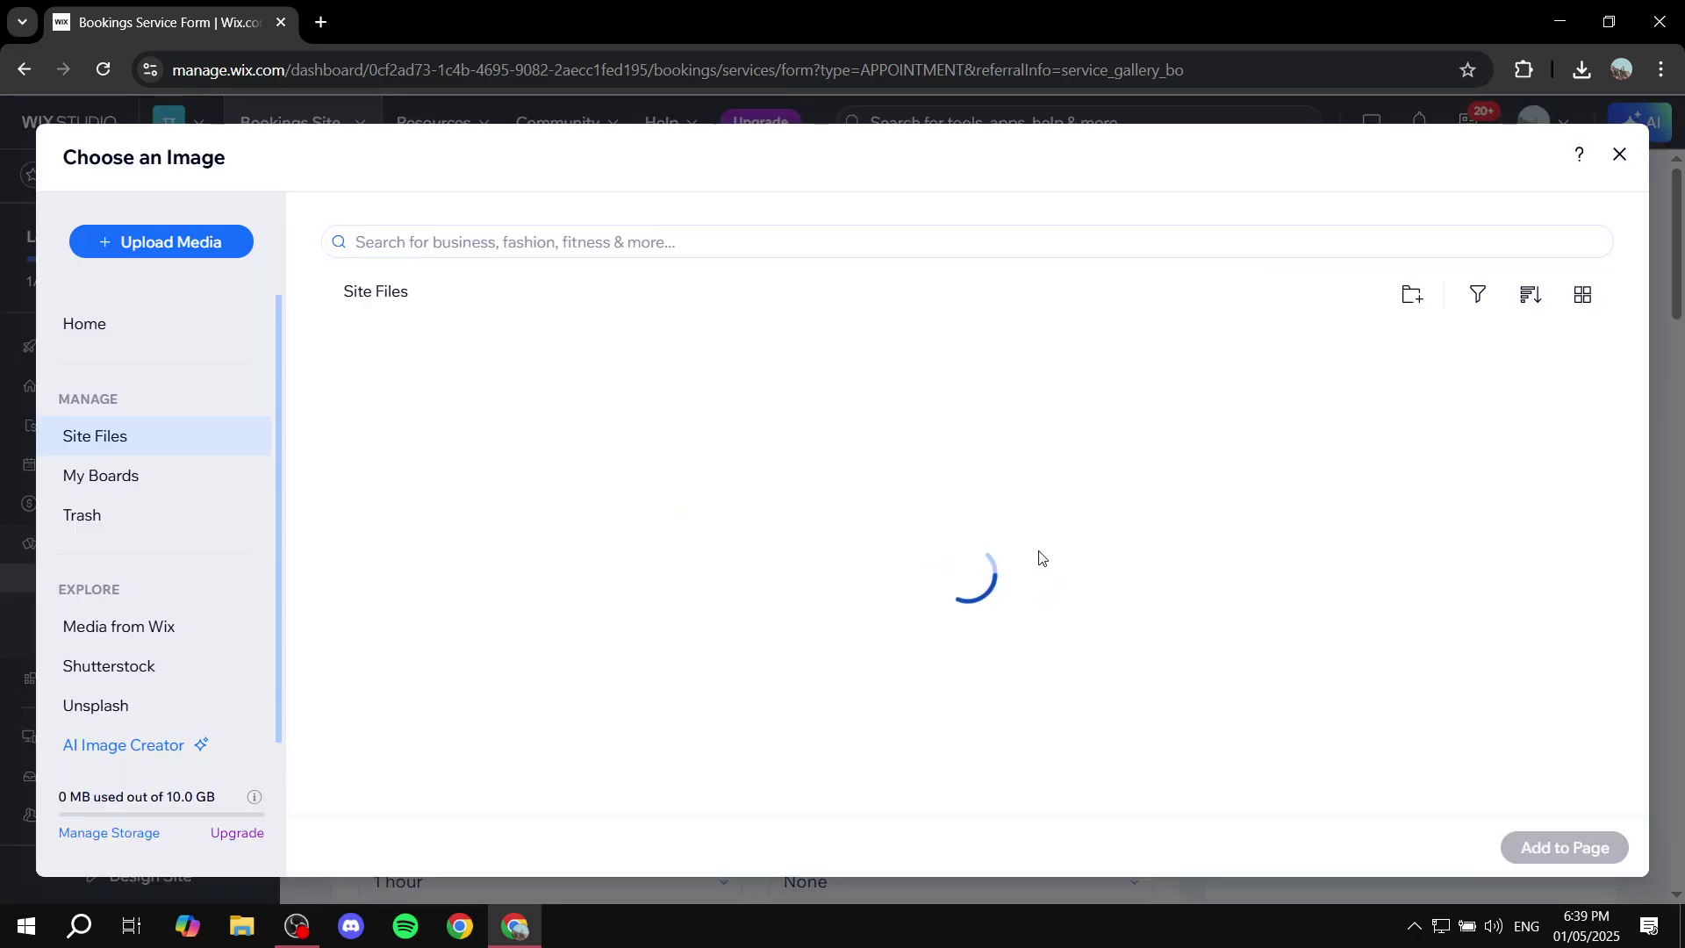
{"action": "left_click", "coordinate": [161, 241]}
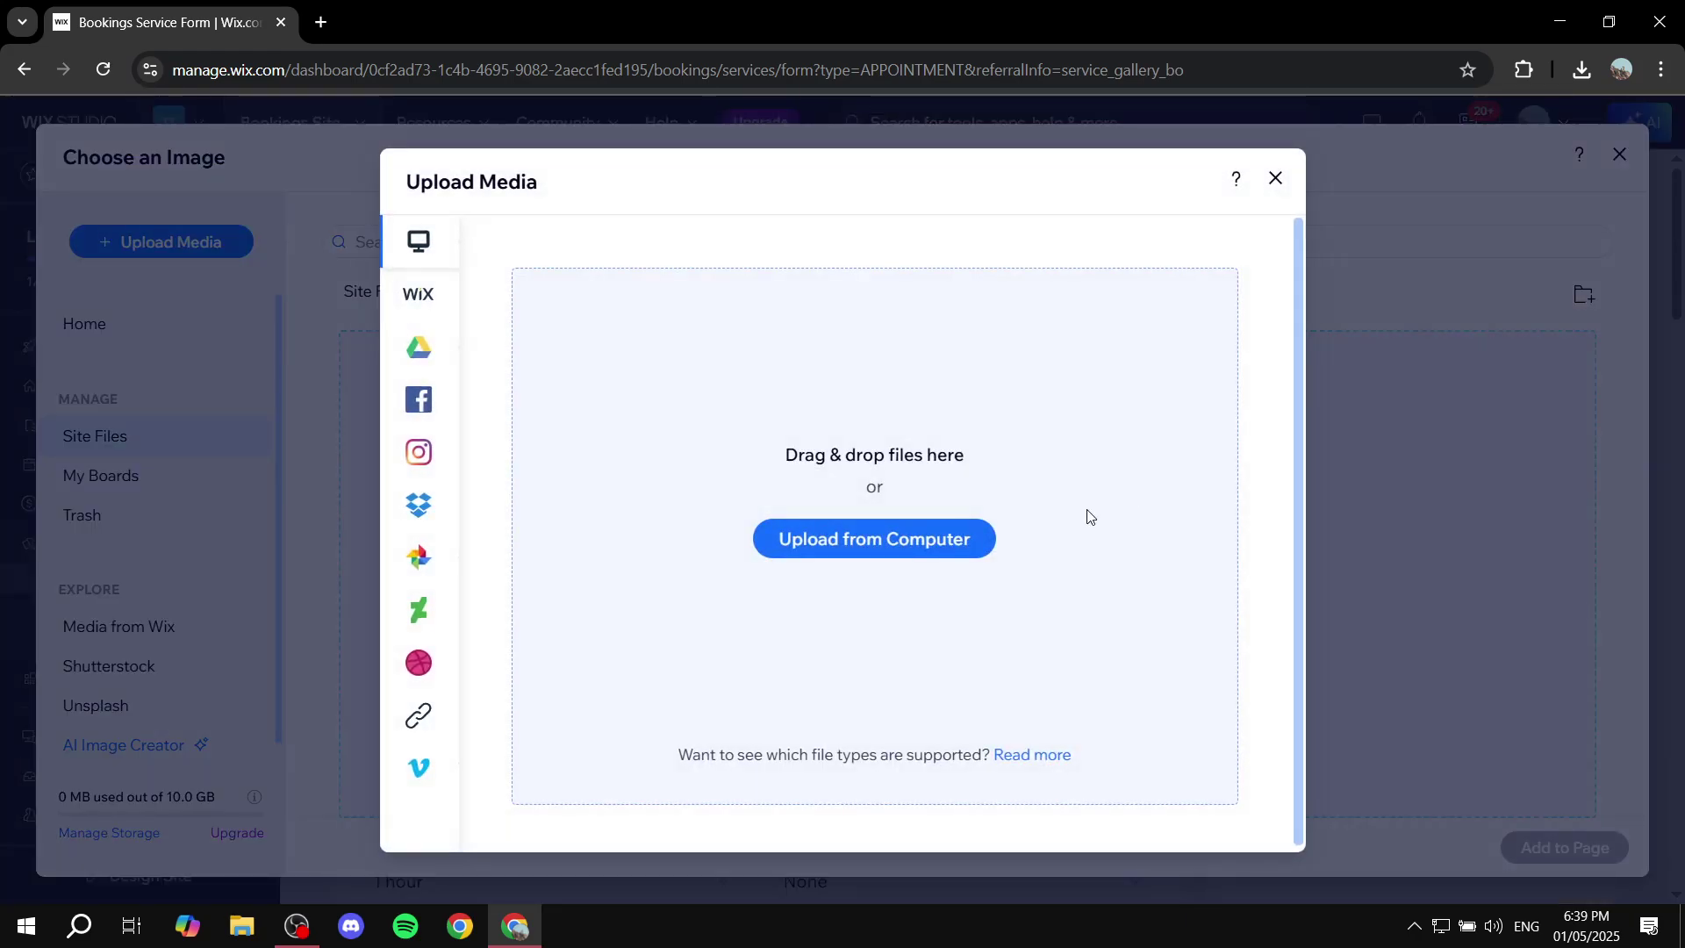
{"action": "left_click", "coordinate": [955, 530]}
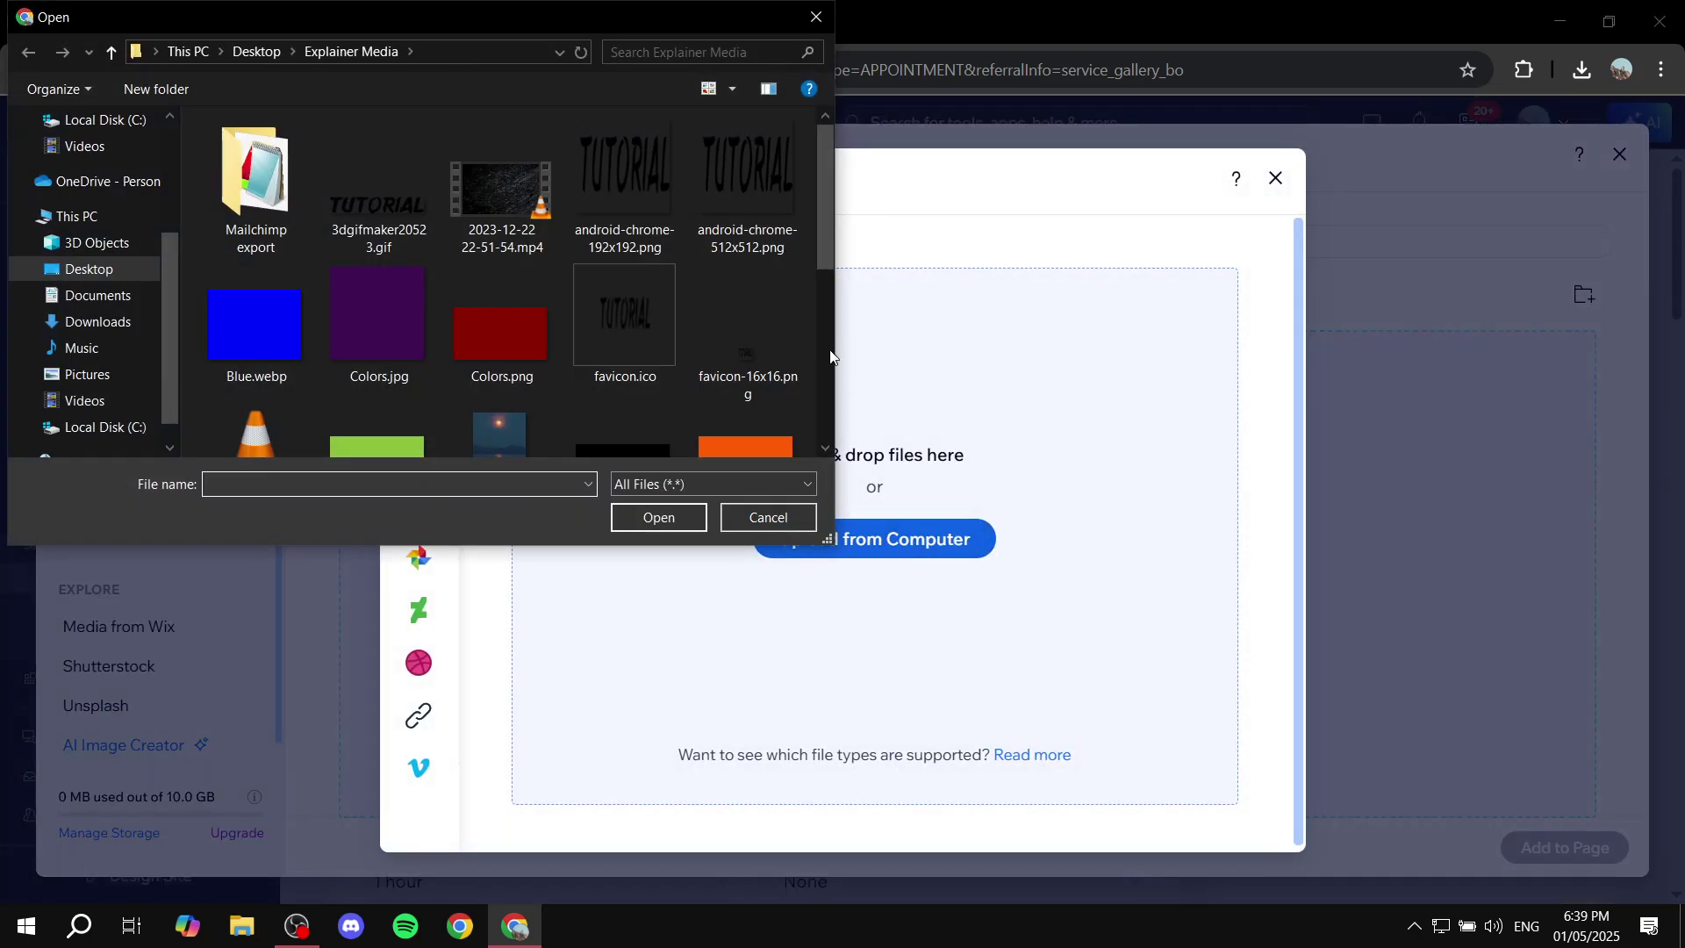
{"action": "scroll", "coordinate": [753, 357], "scroll_direction": "down", "scroll_amount": 5}
{"action": "double_click", "coordinate": [274, 418]}
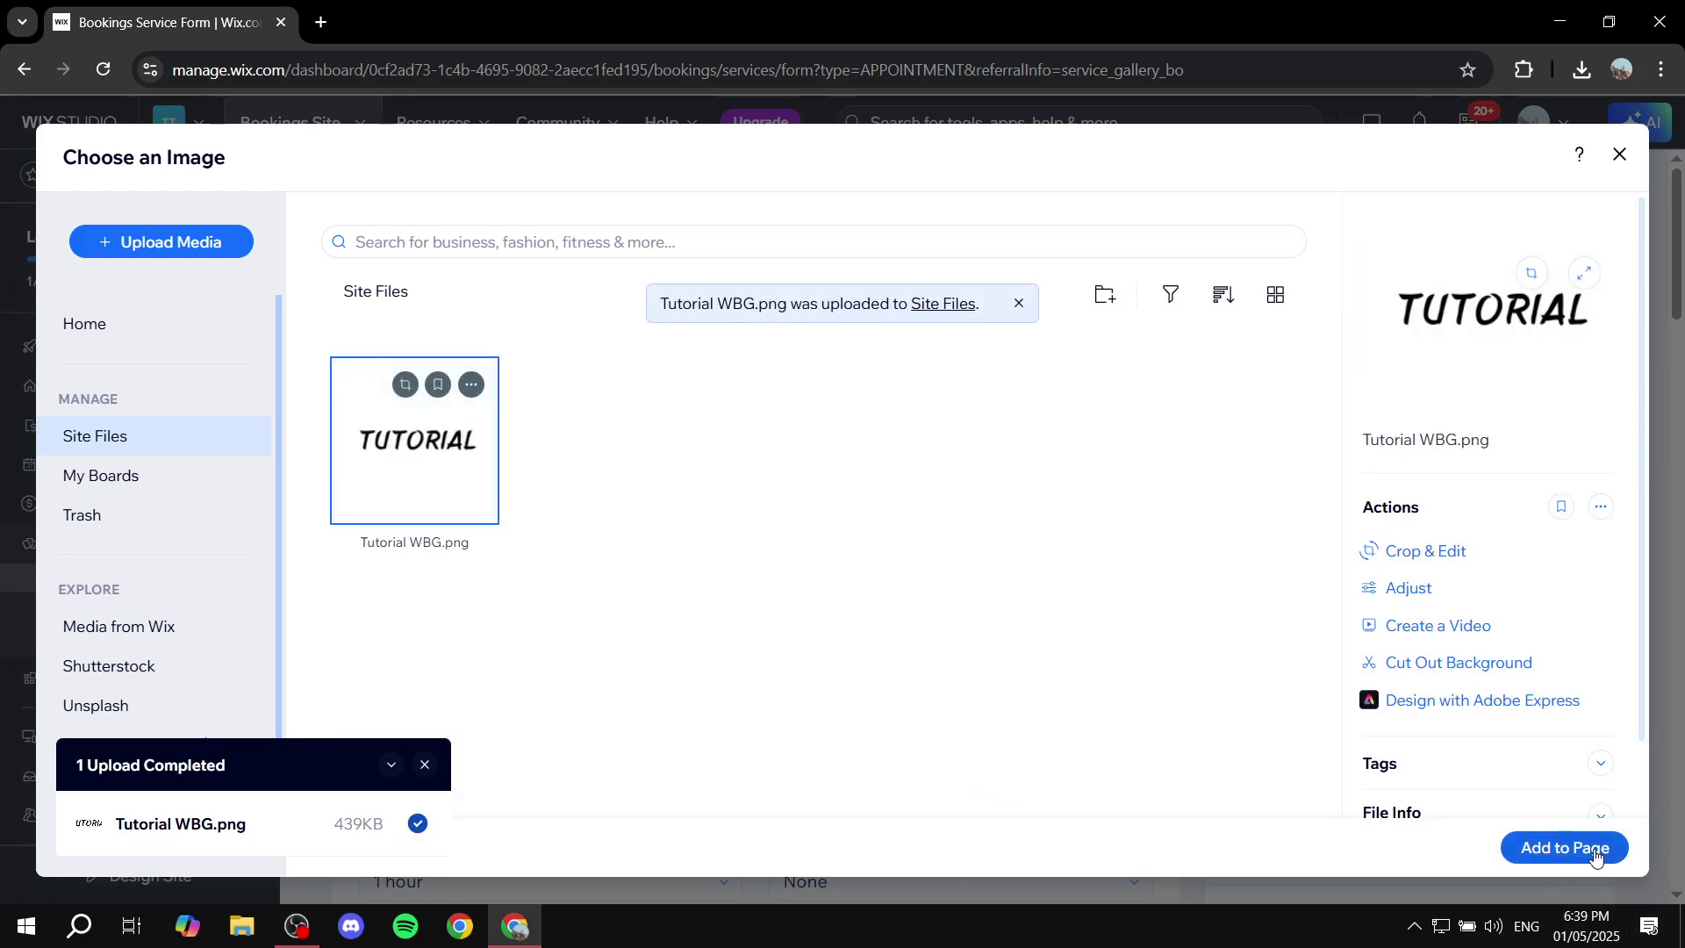
{"action": "left_click", "coordinate": [1563, 848]}
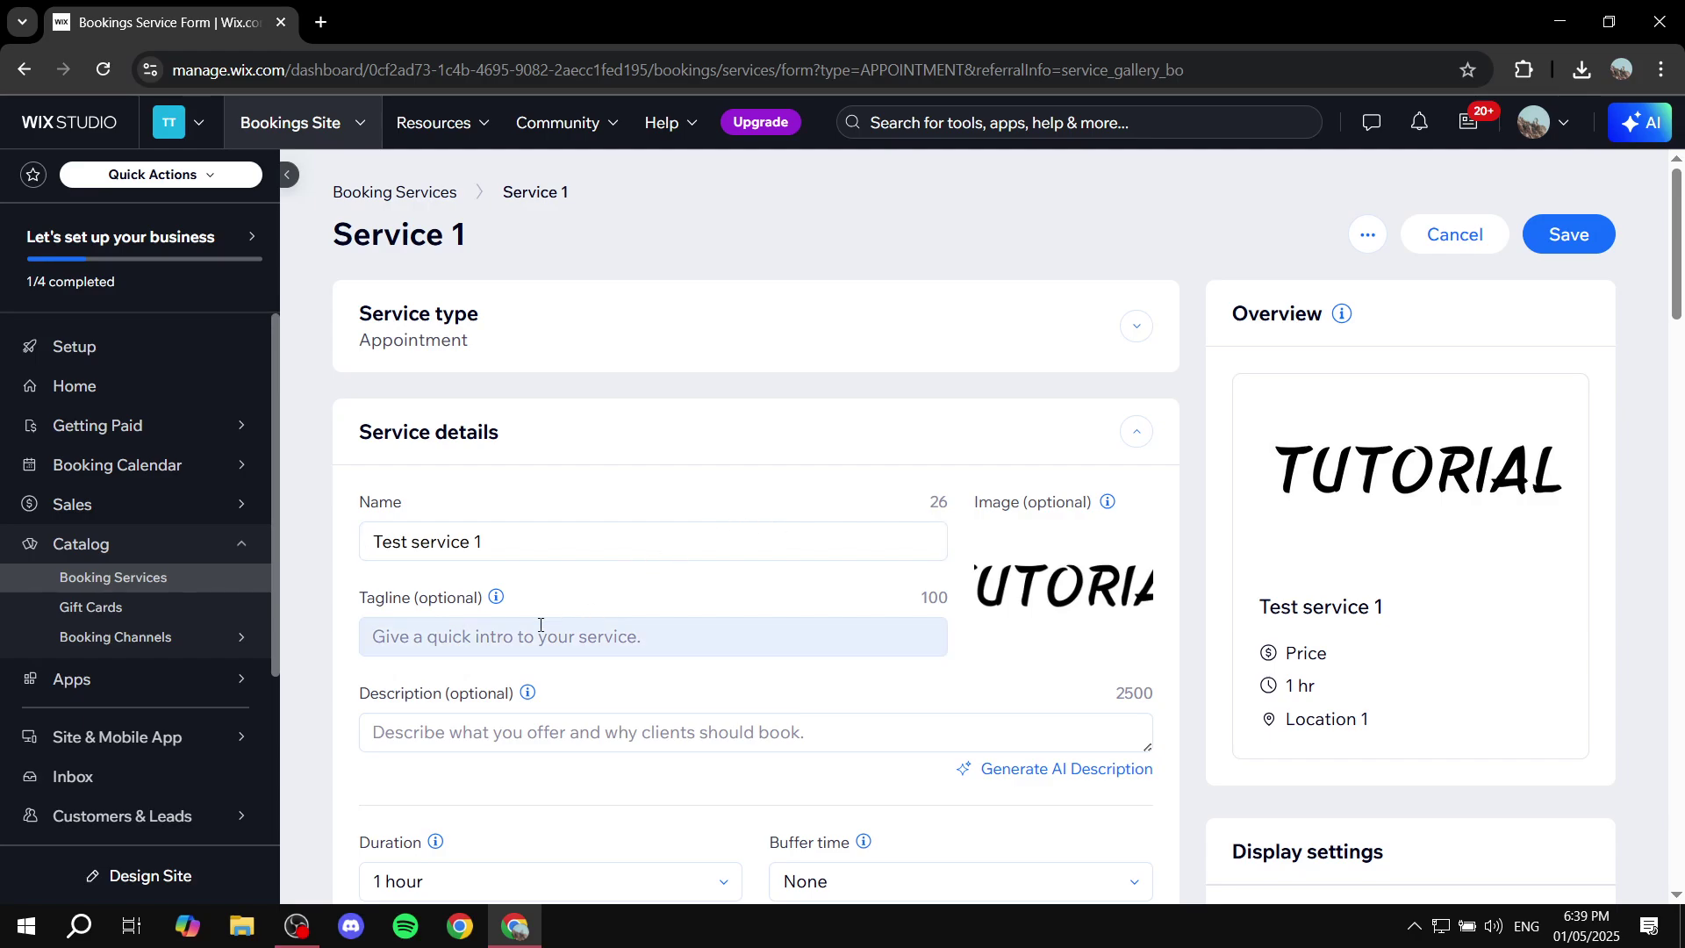
- Fill in the service's tagline as Highlight and its description as AOUWTH
{"action": "left_click", "coordinate": [496, 634]}
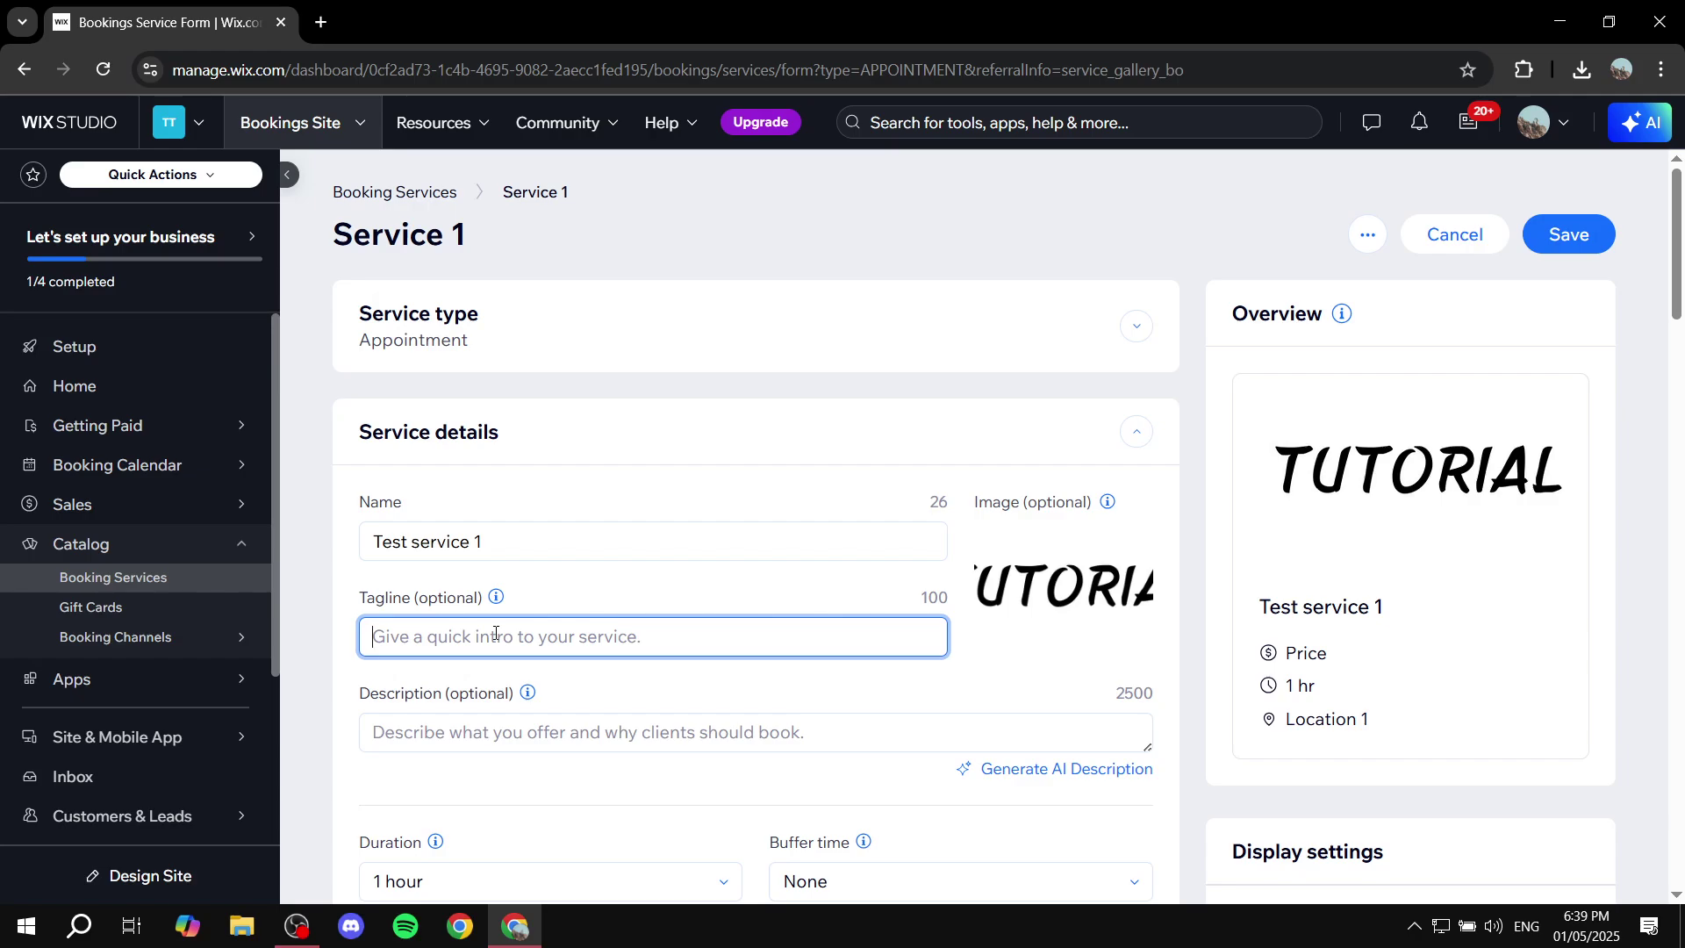
{"action": "type", "text": "High"}
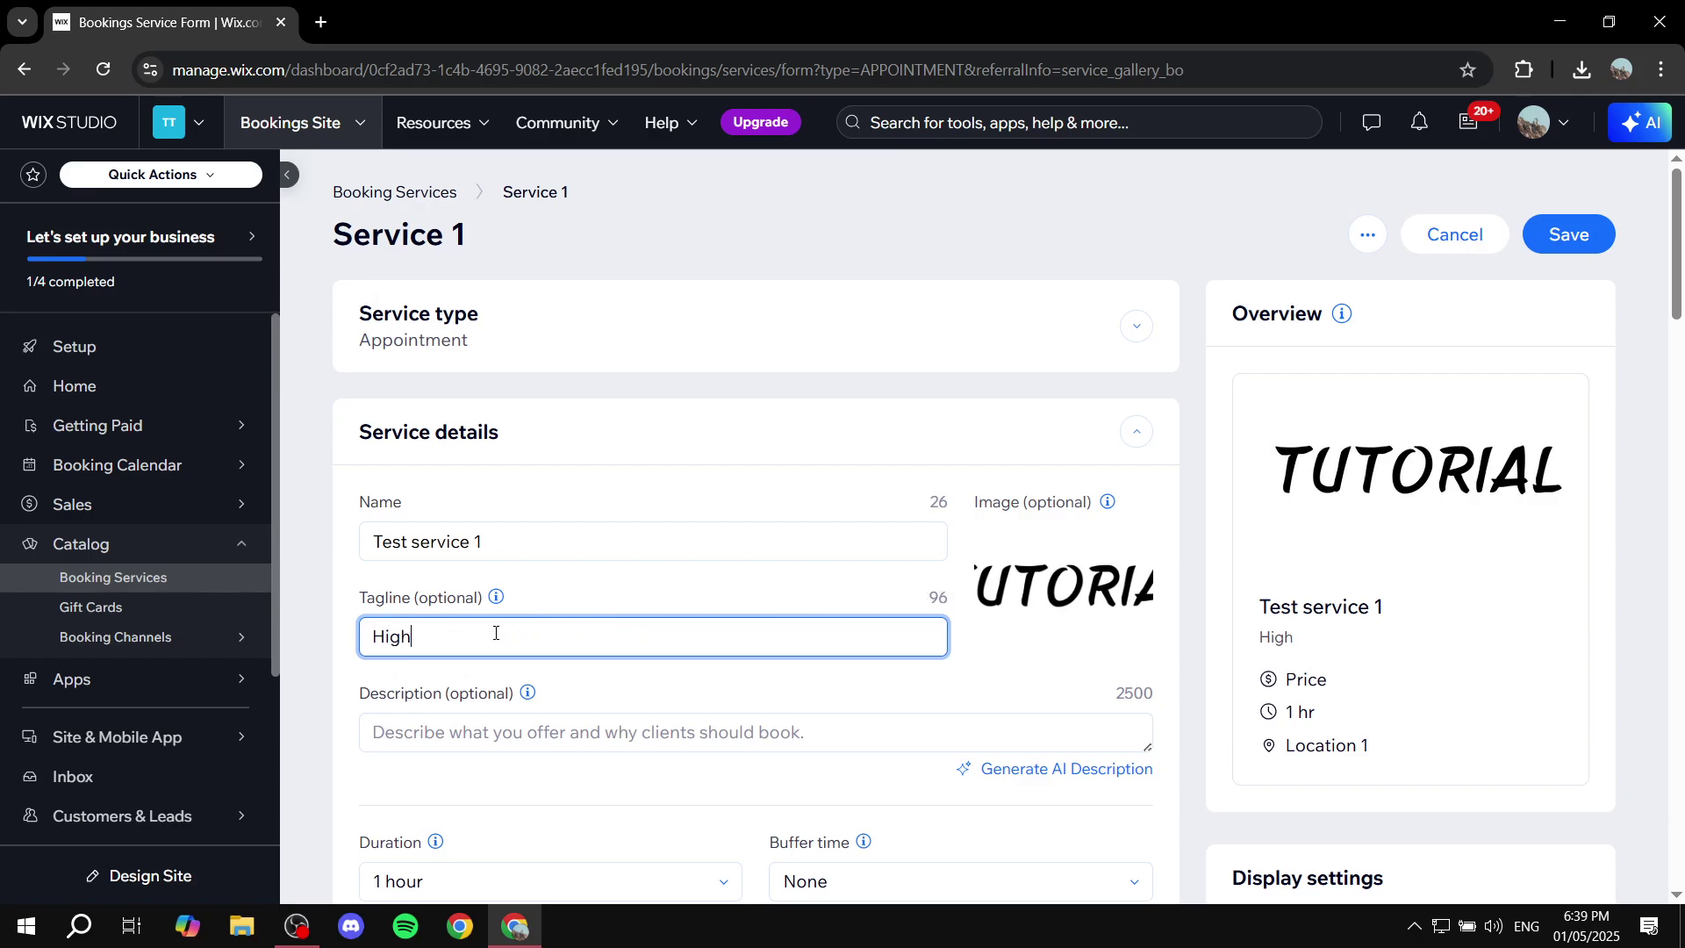
{"action": "type", "text": "light"}
{"action": "left_click_drag", "start_coordinate": [1338, 638], "coordinate": [1233, 650]}
{"action": "left_click", "coordinate": [1491, 638]}
{"action": "left_click", "coordinate": [507, 730]}
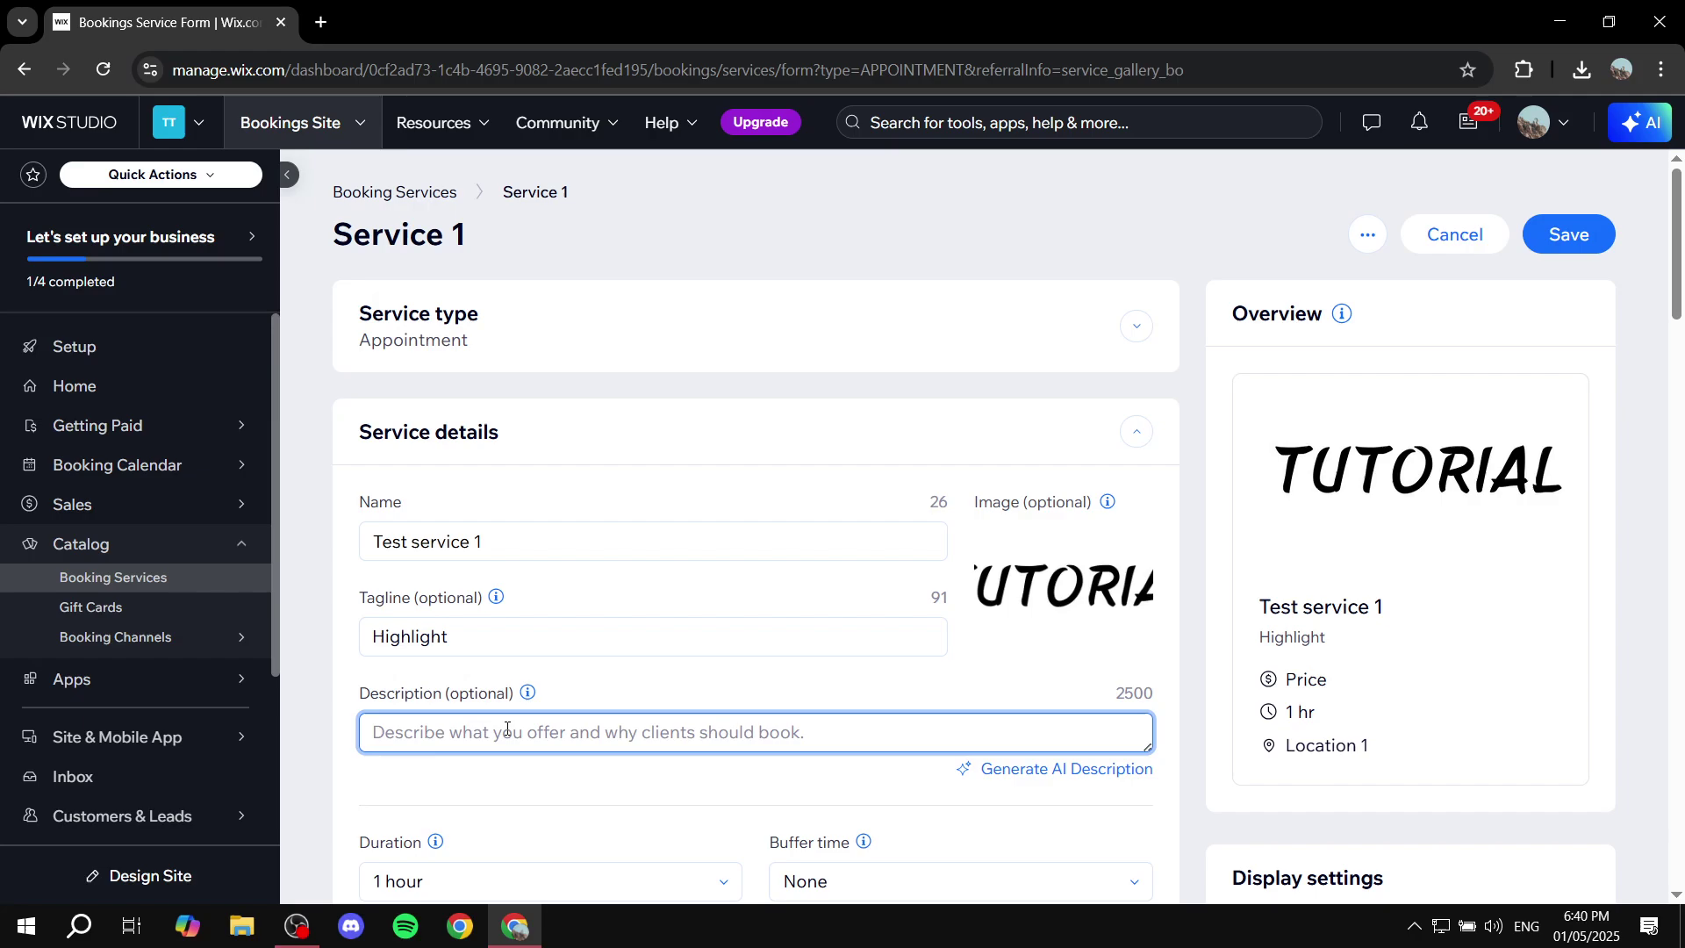
{"action": "type", "text": "AOUWTH"}
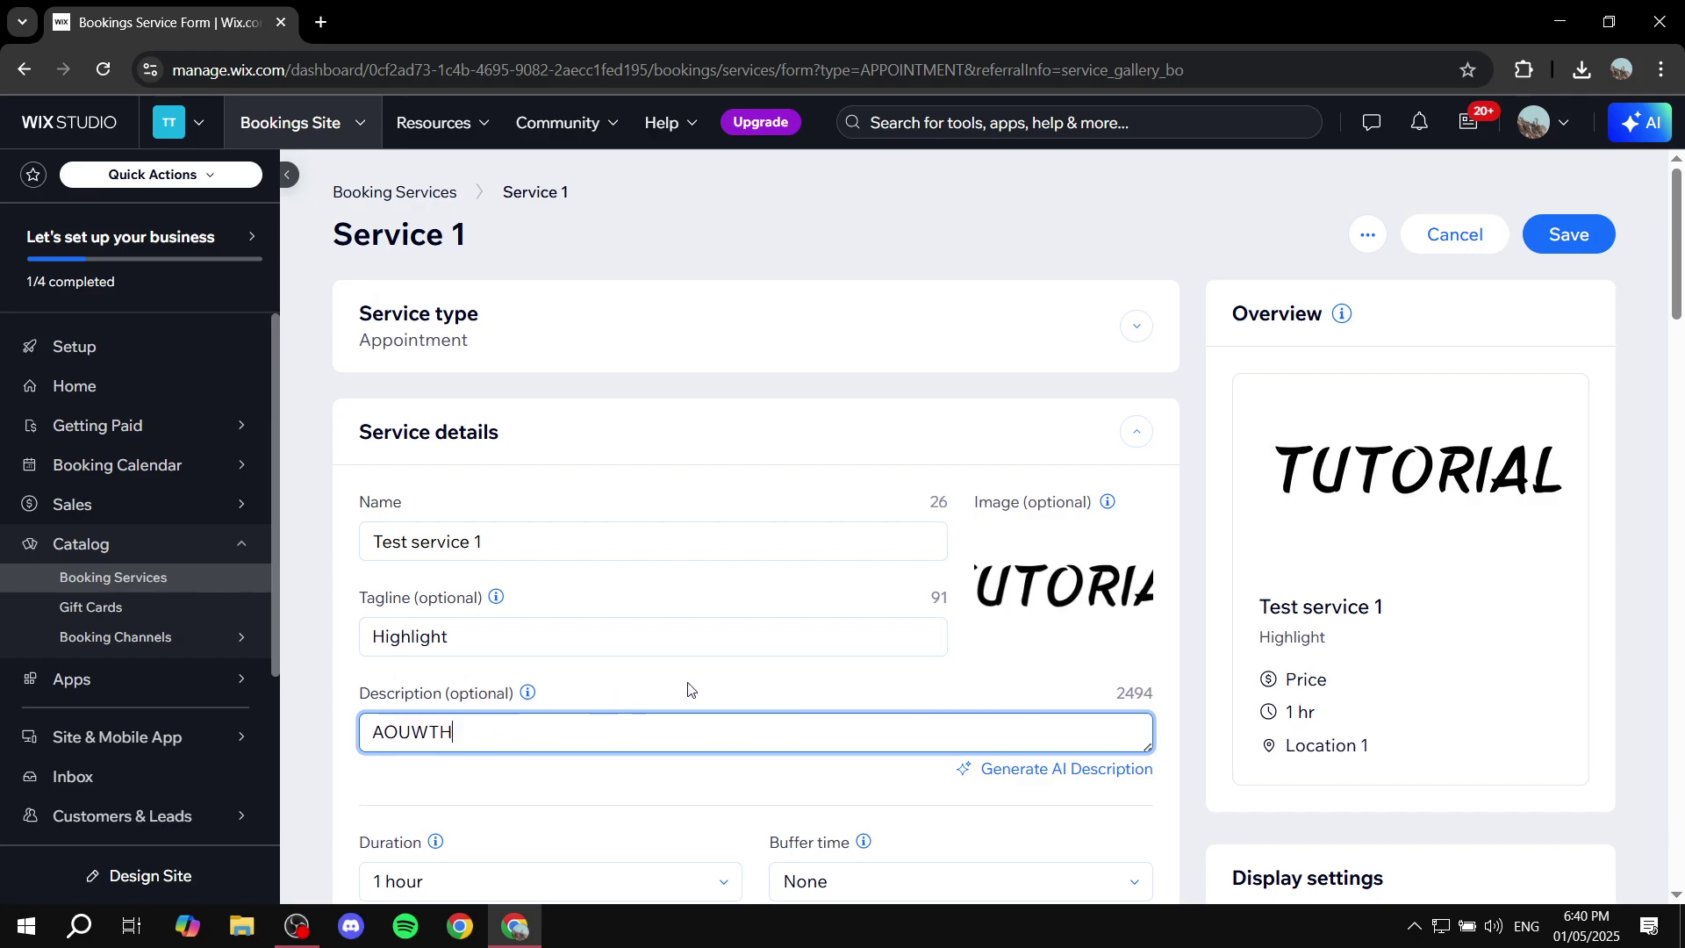
- Set the service's buffer time after each session to 10 minutes
{"action": "scroll", "coordinate": [689, 686], "scroll_direction": "down", "scroll_amount": 4}
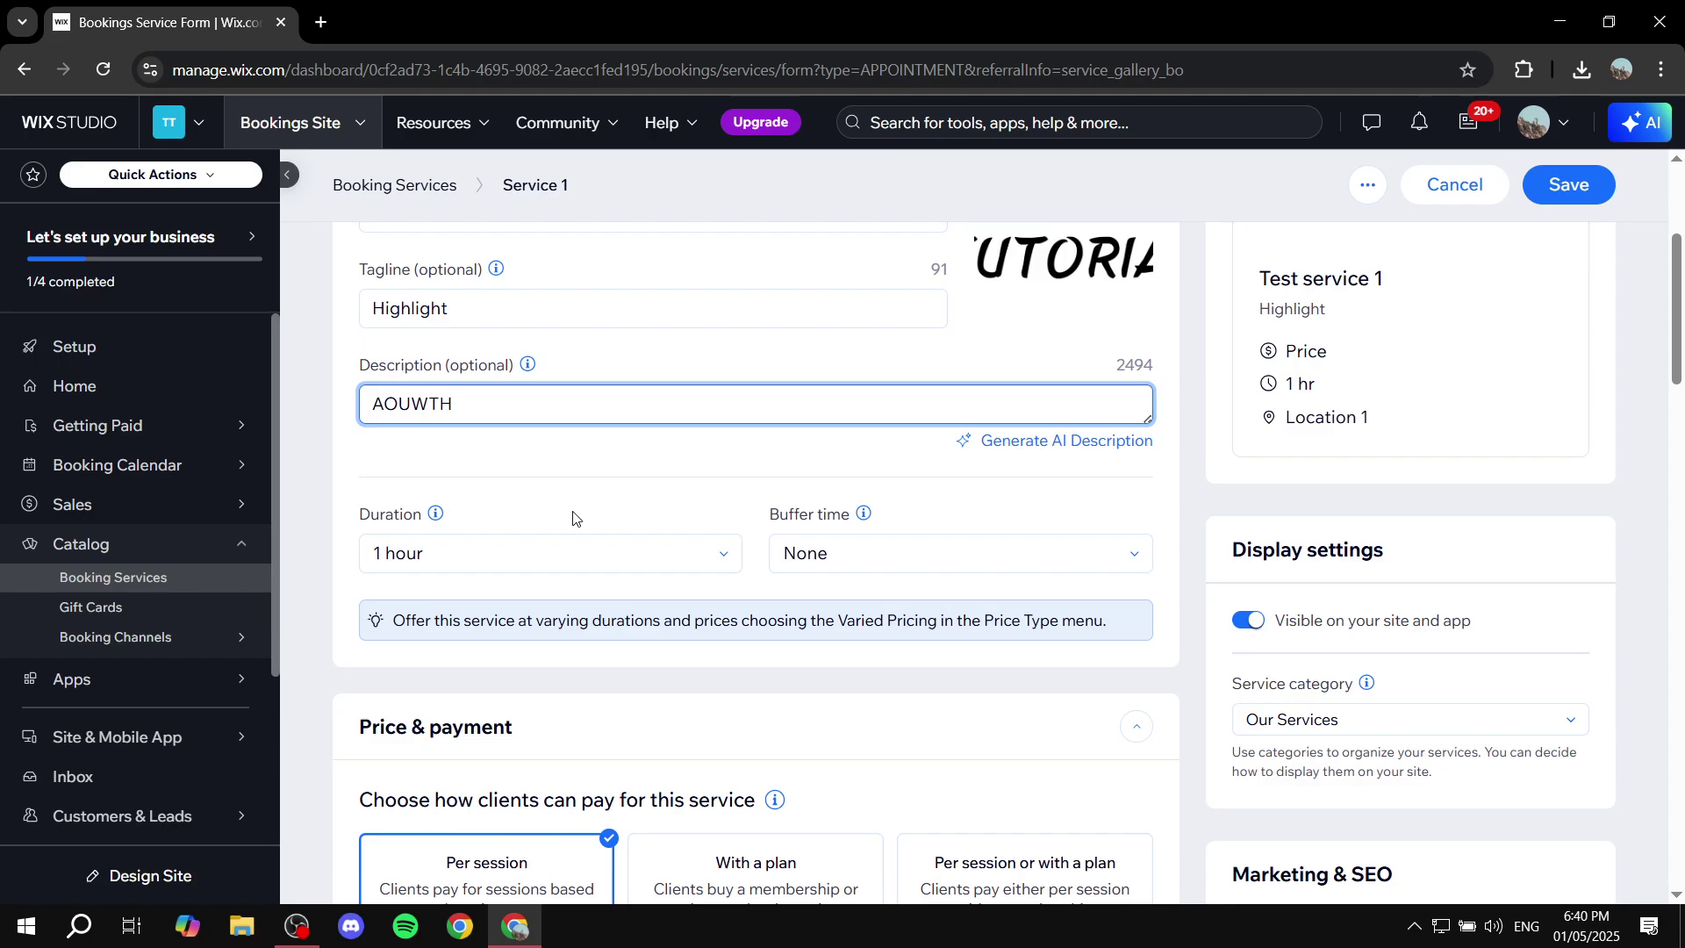
{"action": "left_click", "coordinate": [774, 512]}
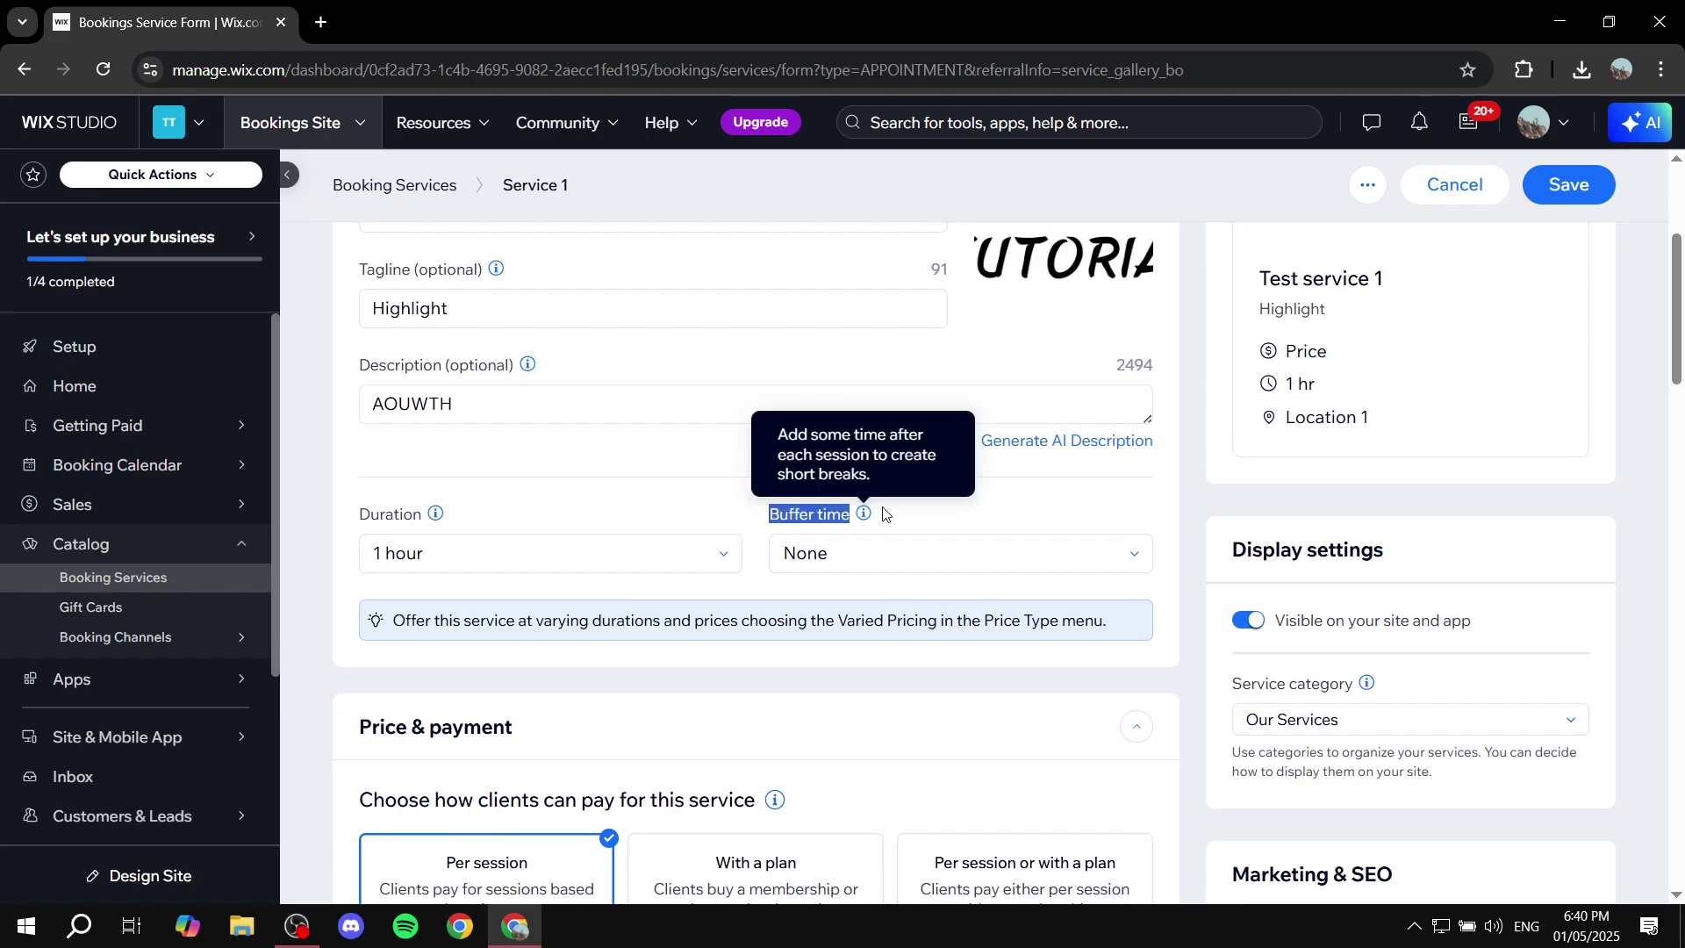
{"action": "left_click", "coordinate": [984, 557]}
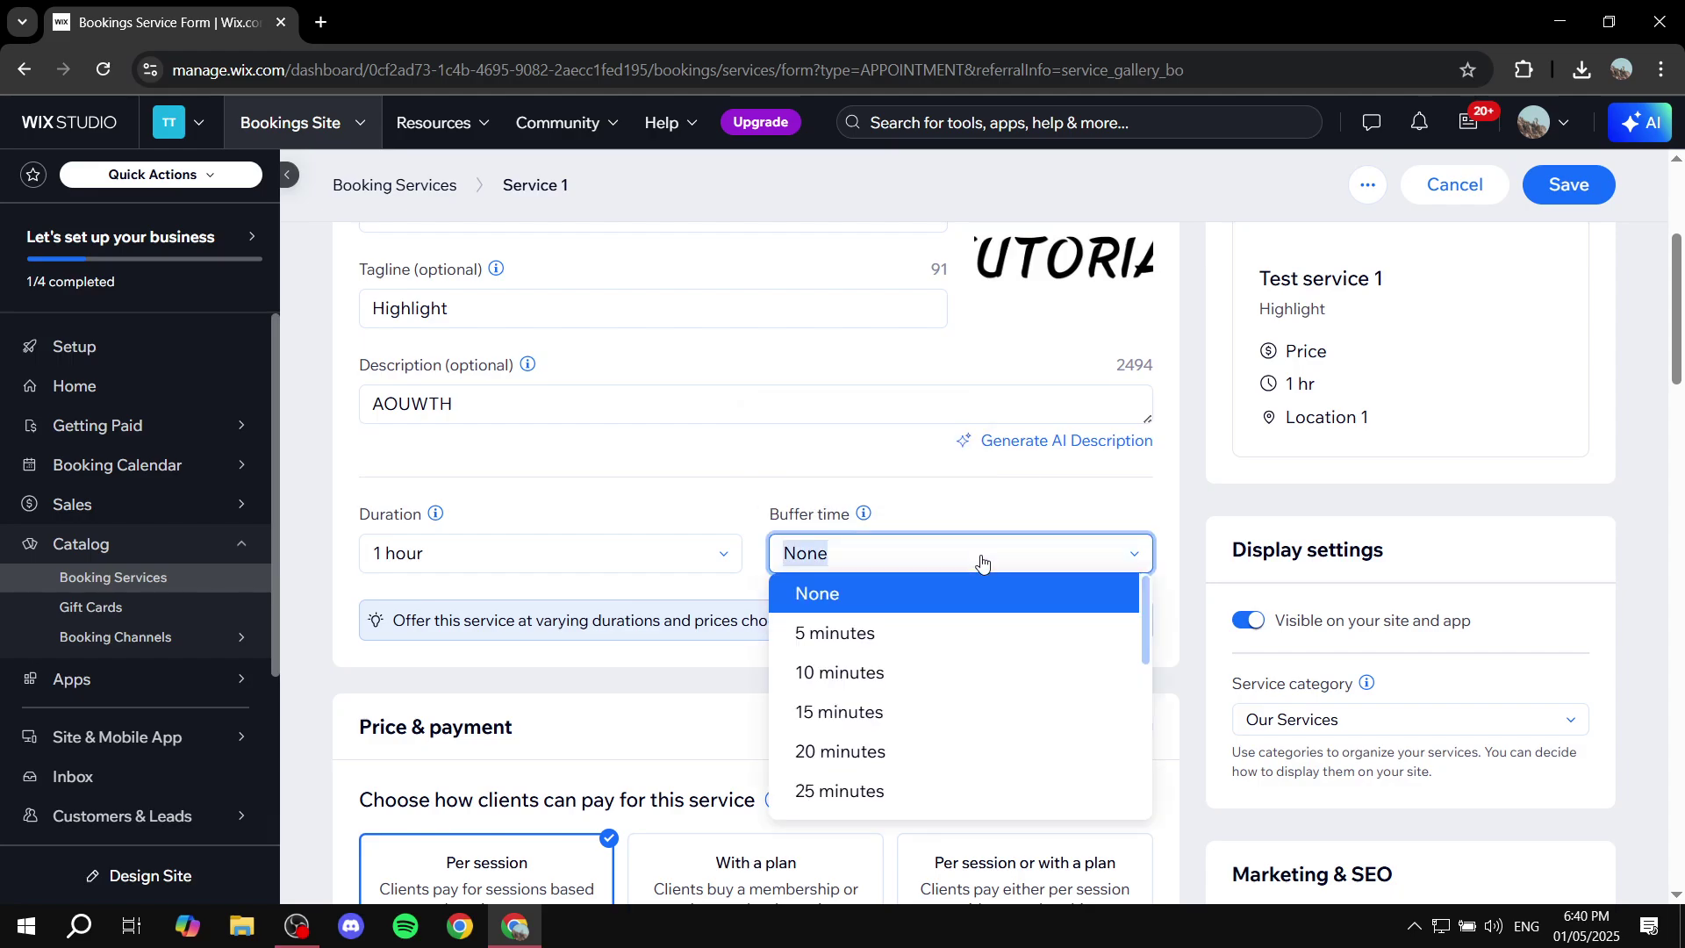
{"action": "left_click", "coordinate": [923, 673]}
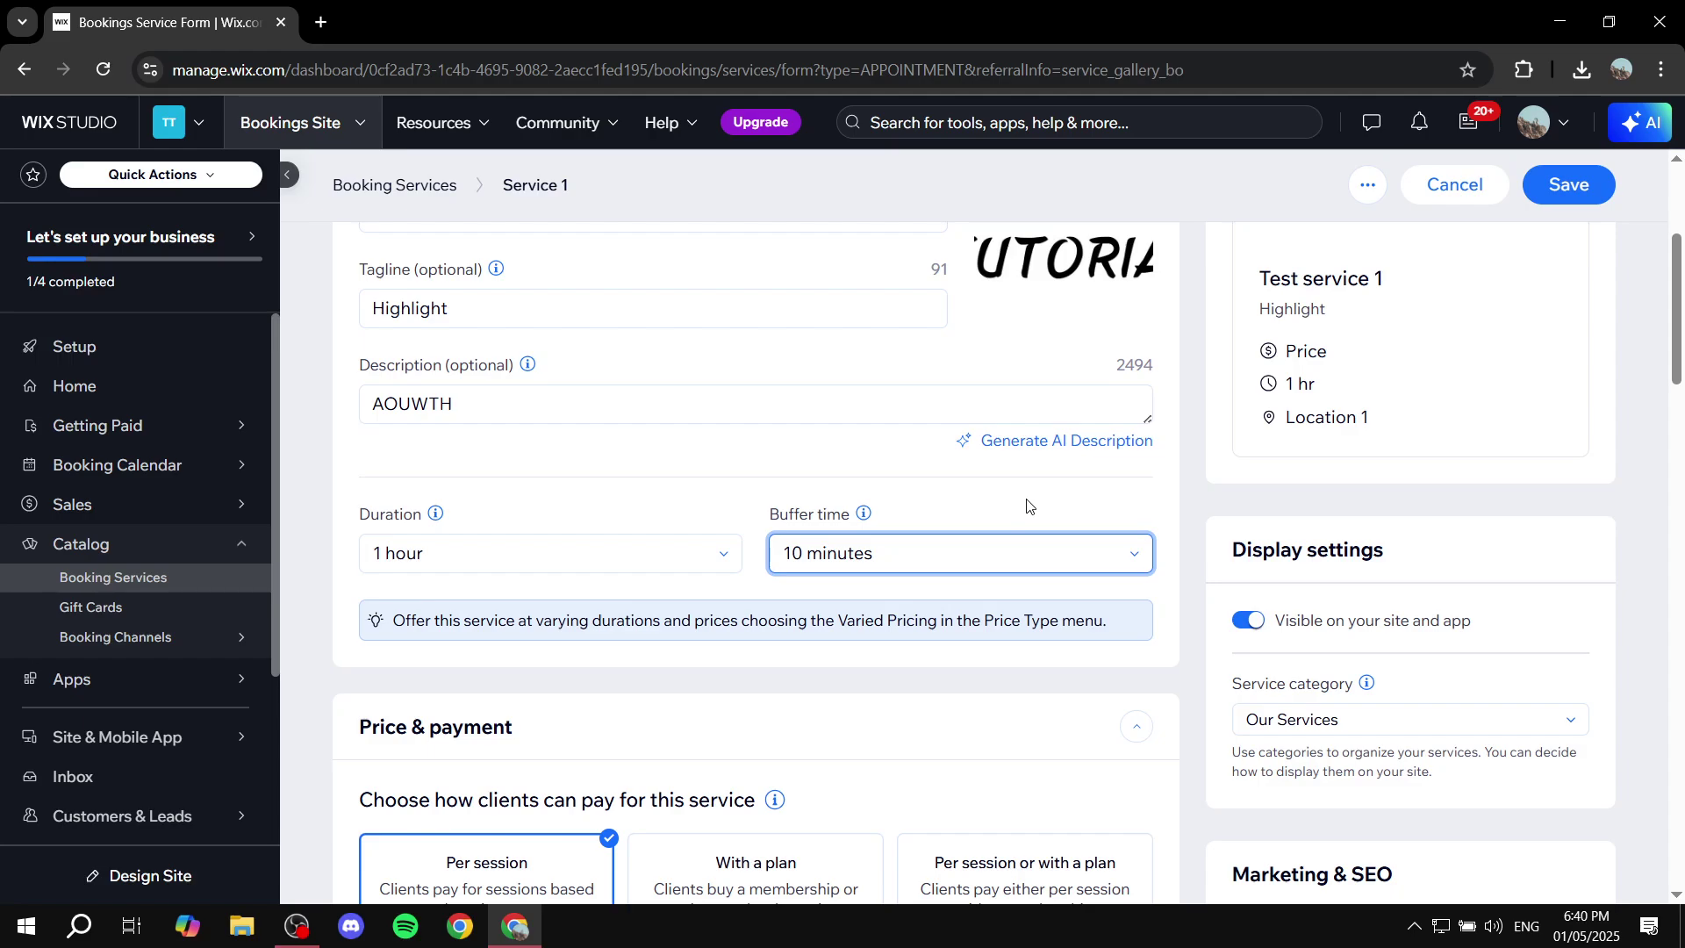
- Try the With a plan and Per session or with a plan payment options, and return to Per session
{"action": "scroll", "coordinate": [1000, 518], "scroll_direction": "down", "scroll_amount": 5}
{"action": "left_click_drag", "start_coordinate": [360, 289], "coordinate": [586, 297]}
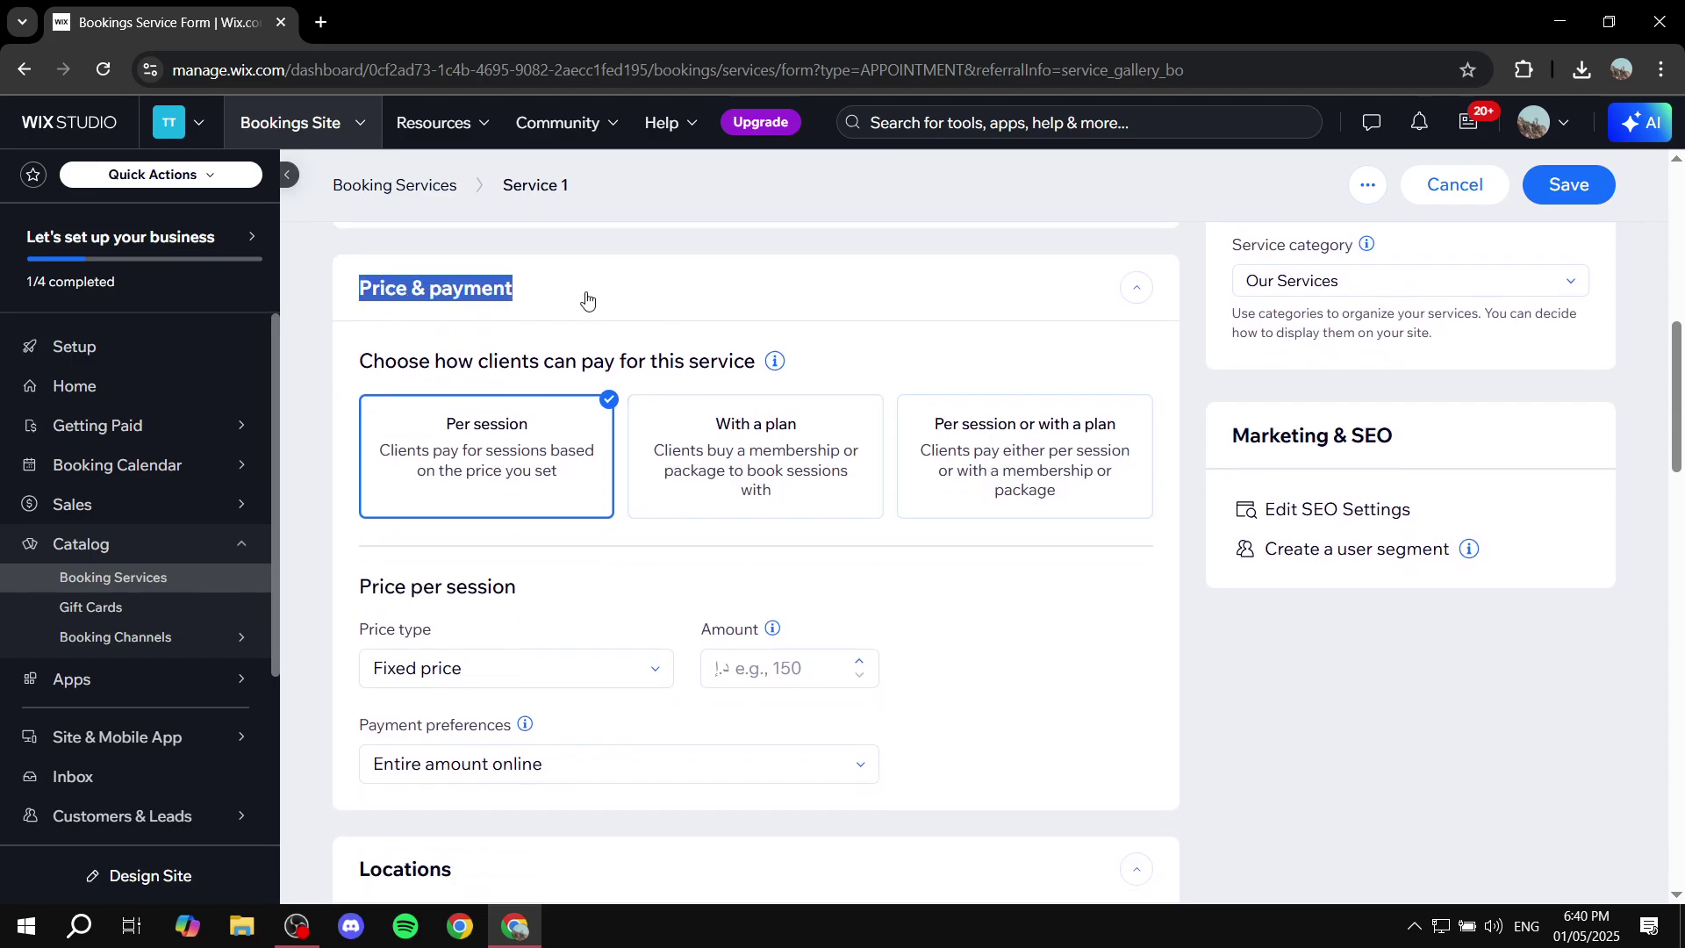
{"action": "left_click", "coordinate": [465, 300]}
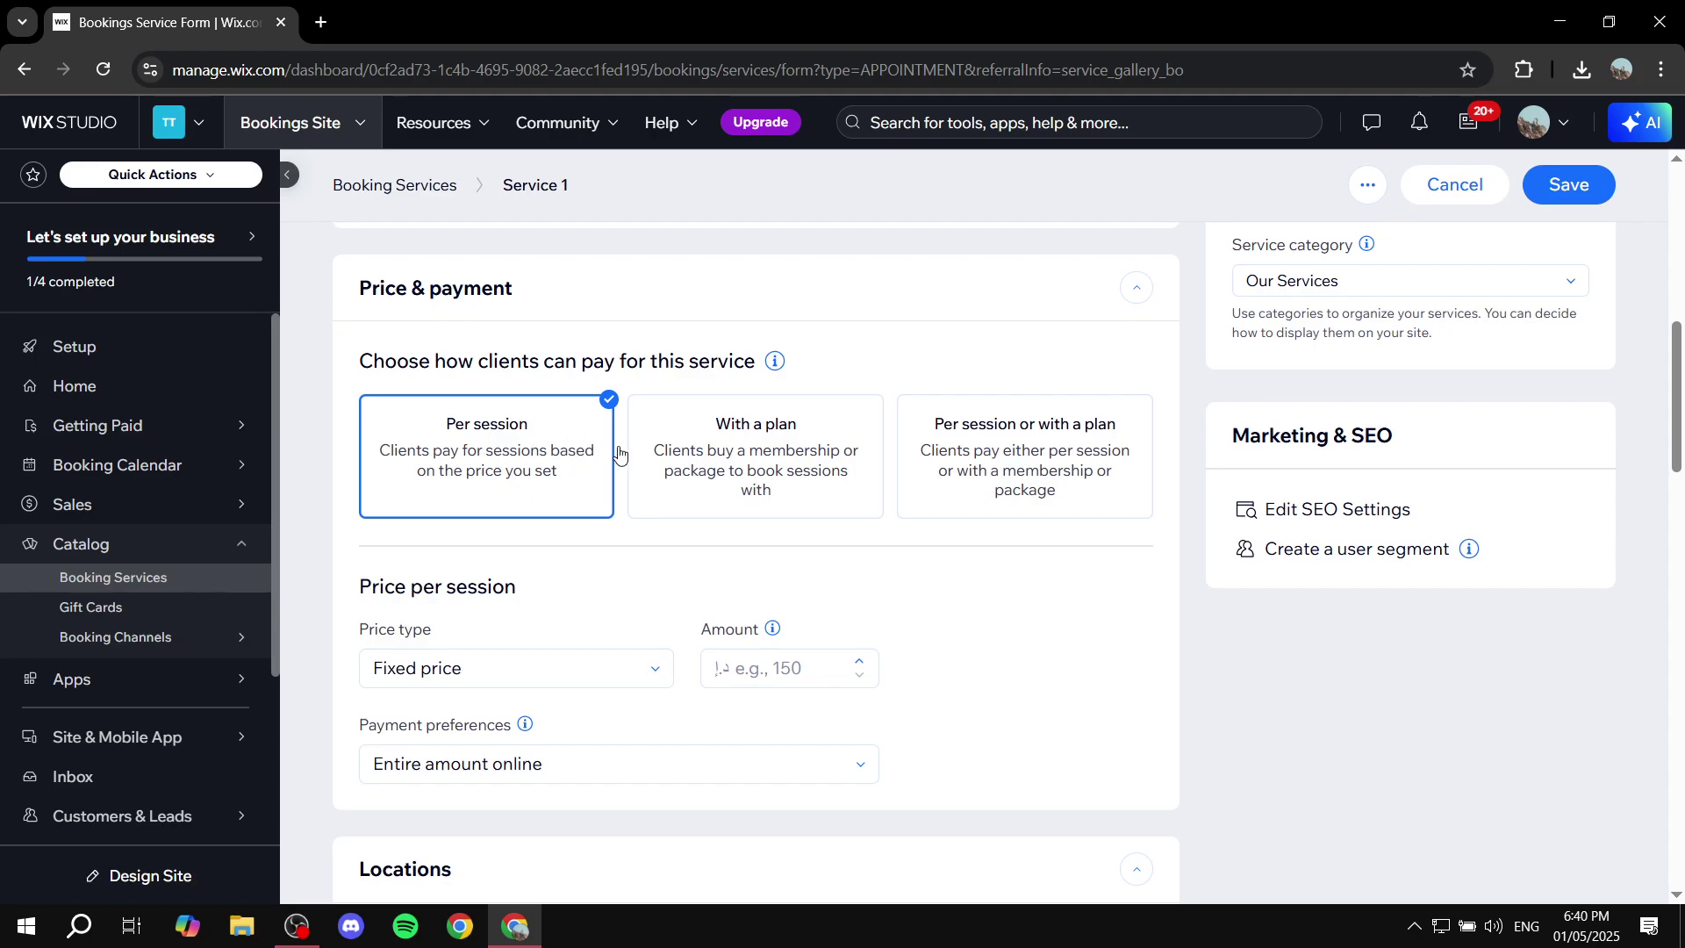
{"action": "left_click", "coordinate": [779, 449]}
{"action": "left_click", "coordinate": [1046, 437]}
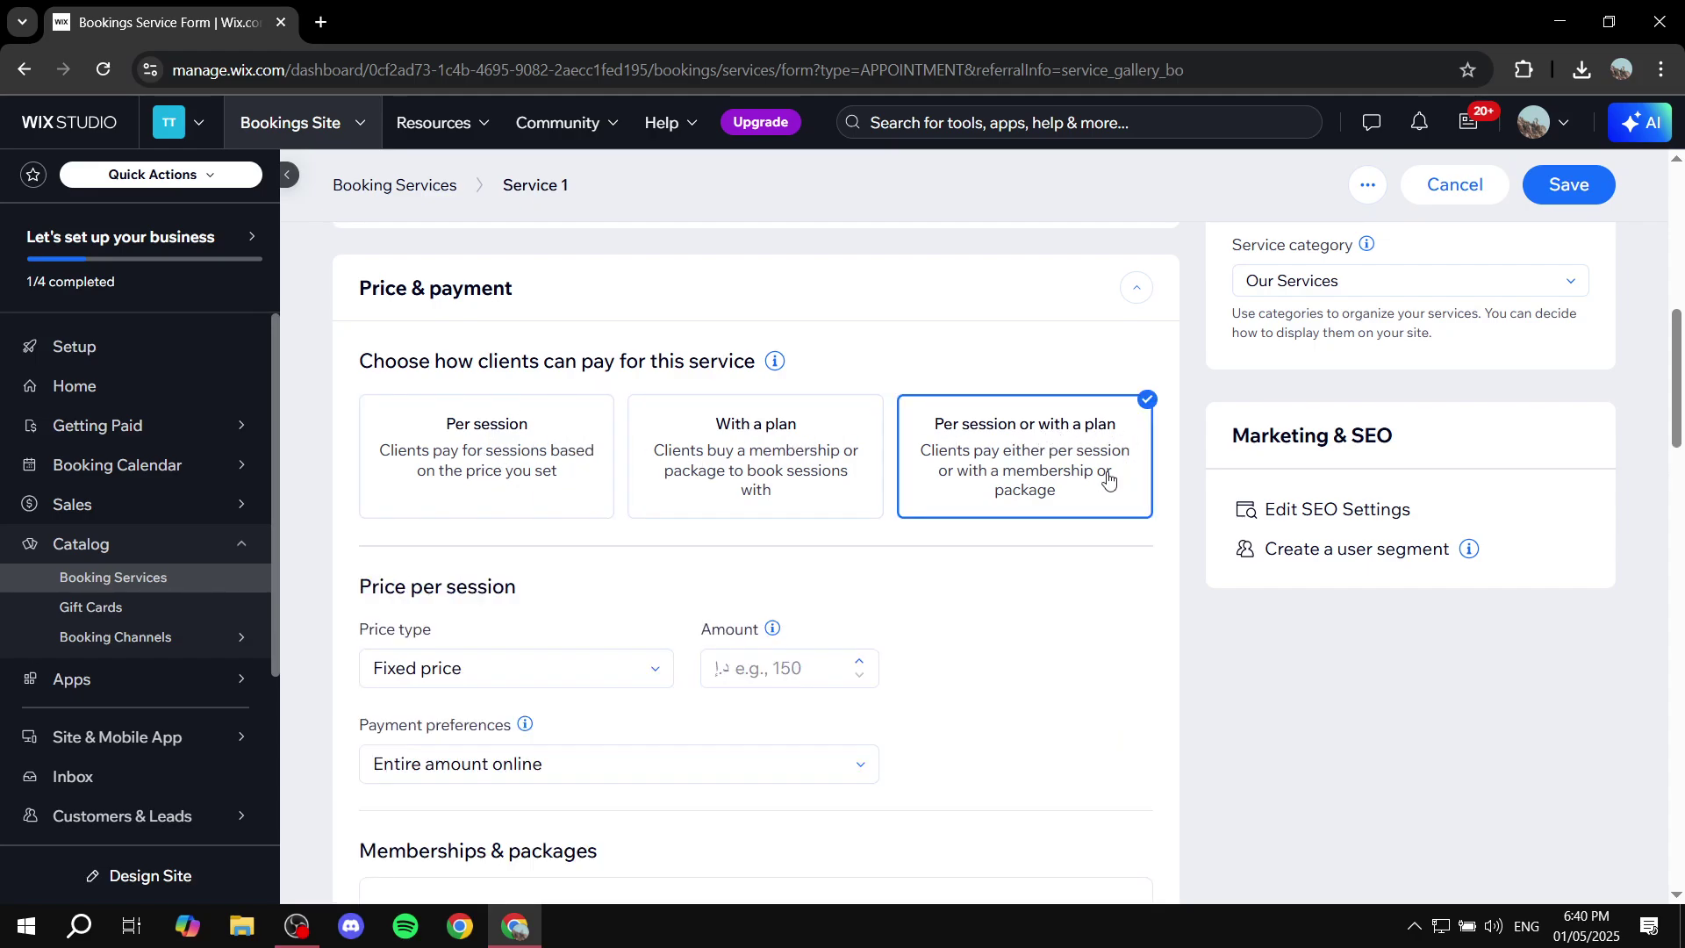
{"action": "left_click", "coordinate": [418, 458]}
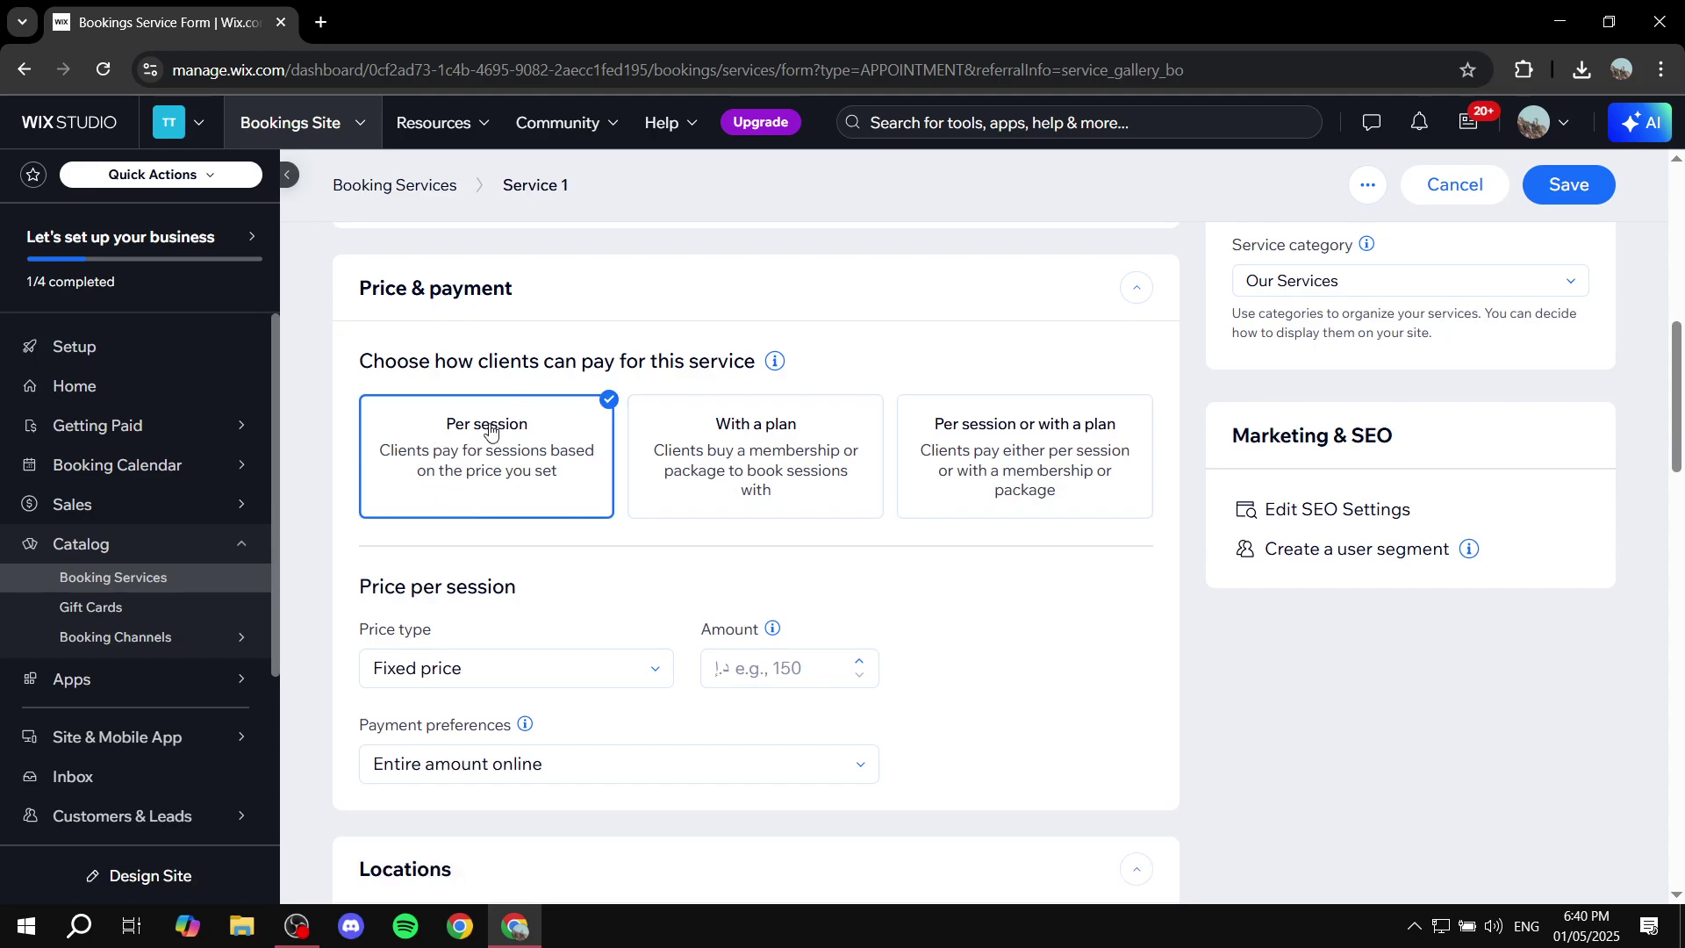
- Set a fixed price of 150 per session, with the entire amount paid online
{"action": "scroll", "coordinate": [490, 430], "scroll_direction": "down", "scroll_amount": 3}
{"action": "left_click", "coordinate": [476, 453]}
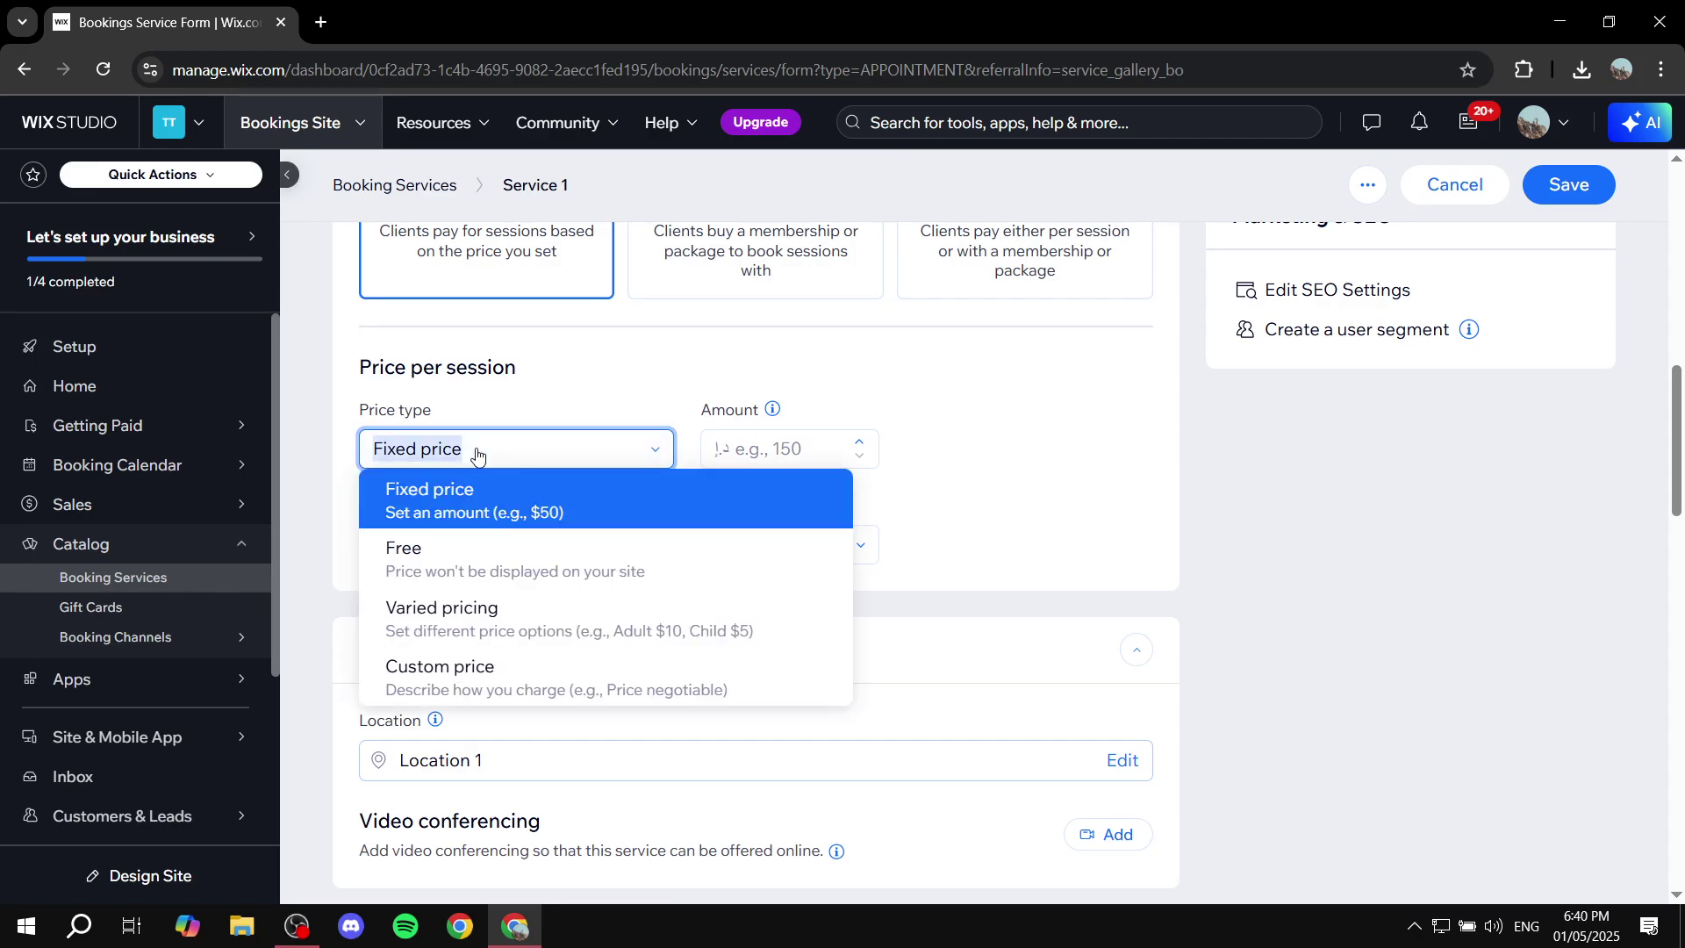
{"action": "left_click", "coordinate": [476, 453]}
{"action": "left_click", "coordinate": [792, 445]}
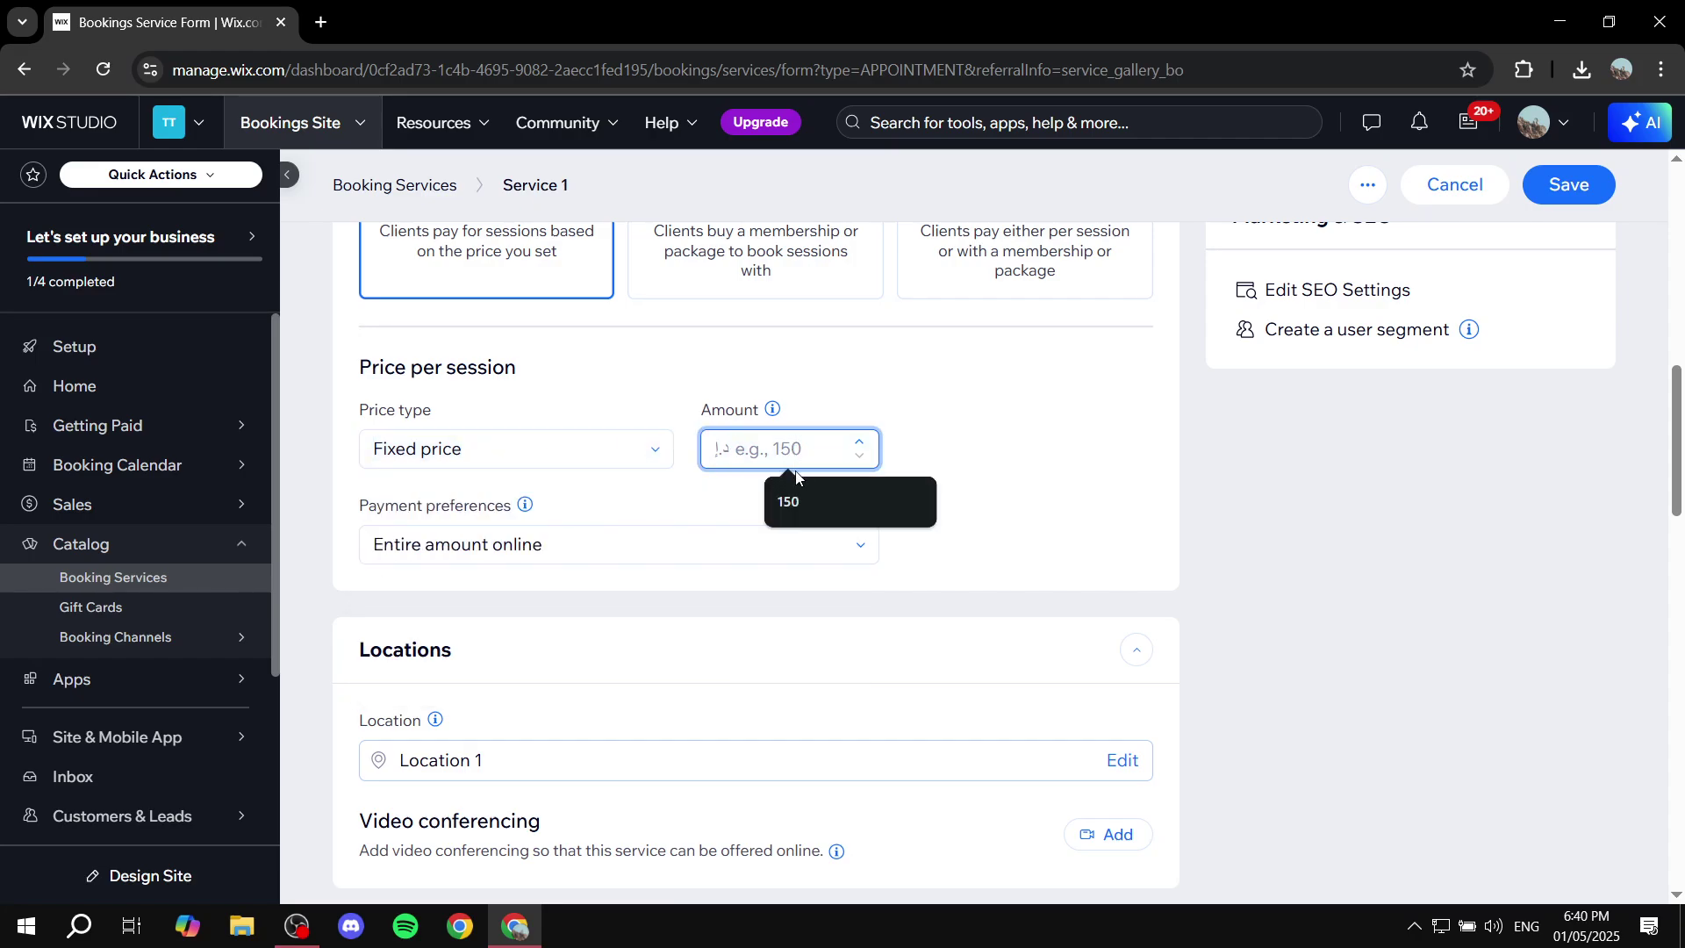
{"action": "left_click", "coordinate": [789, 513]}
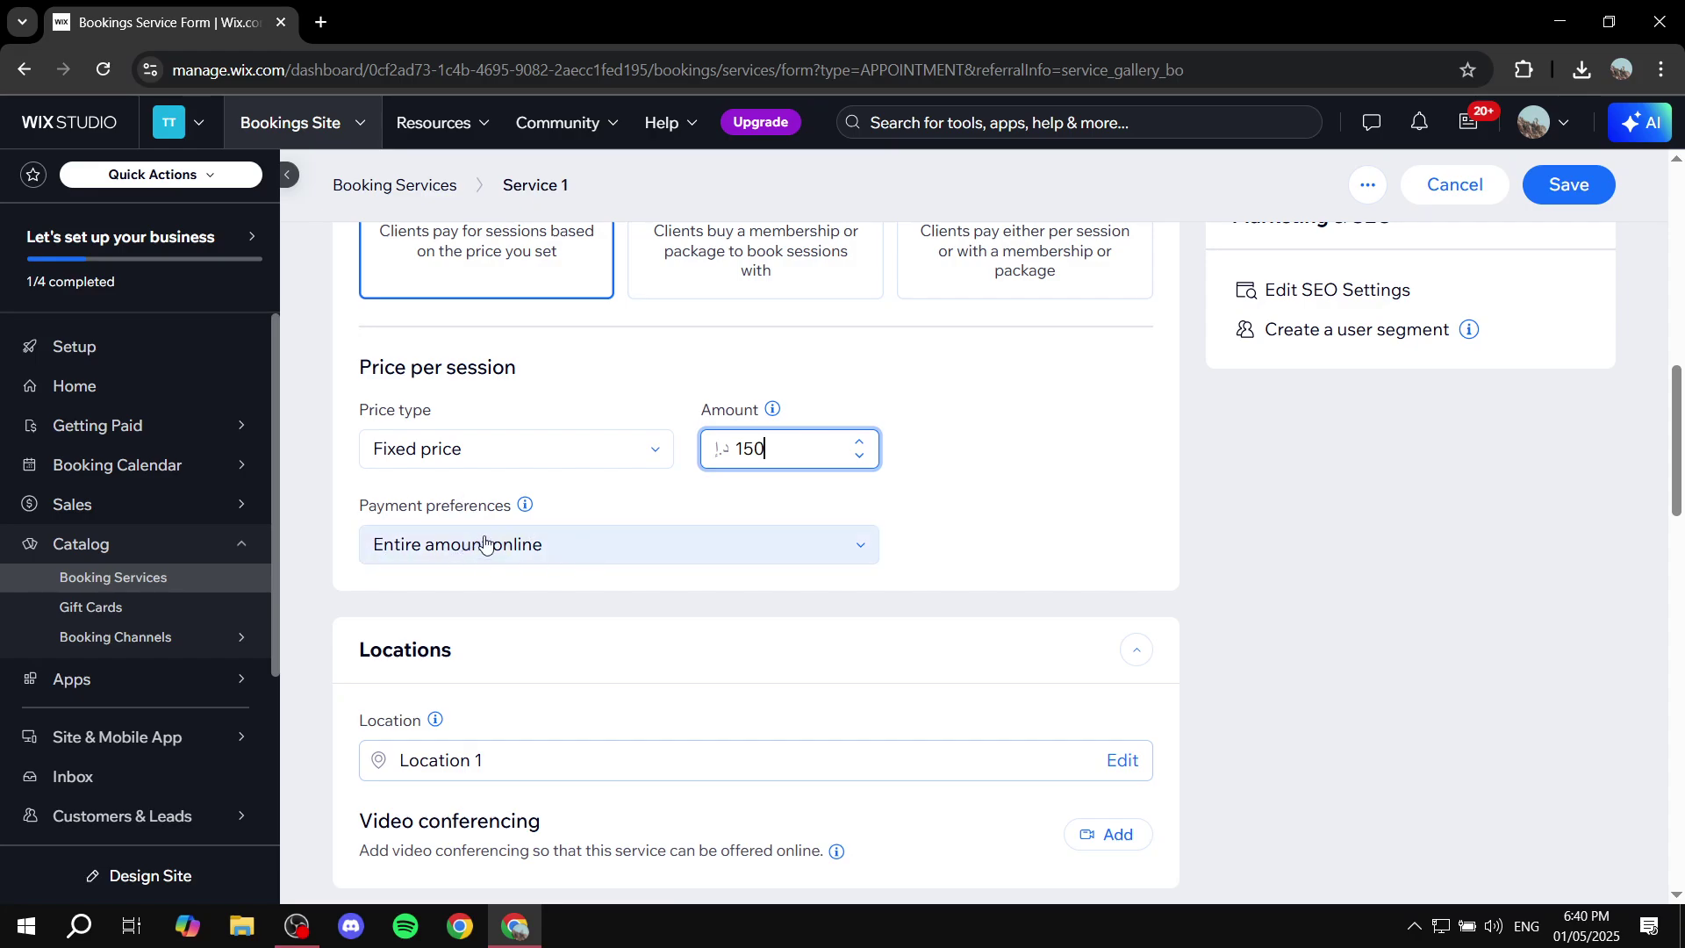
{"action": "left_click", "coordinate": [523, 544]}
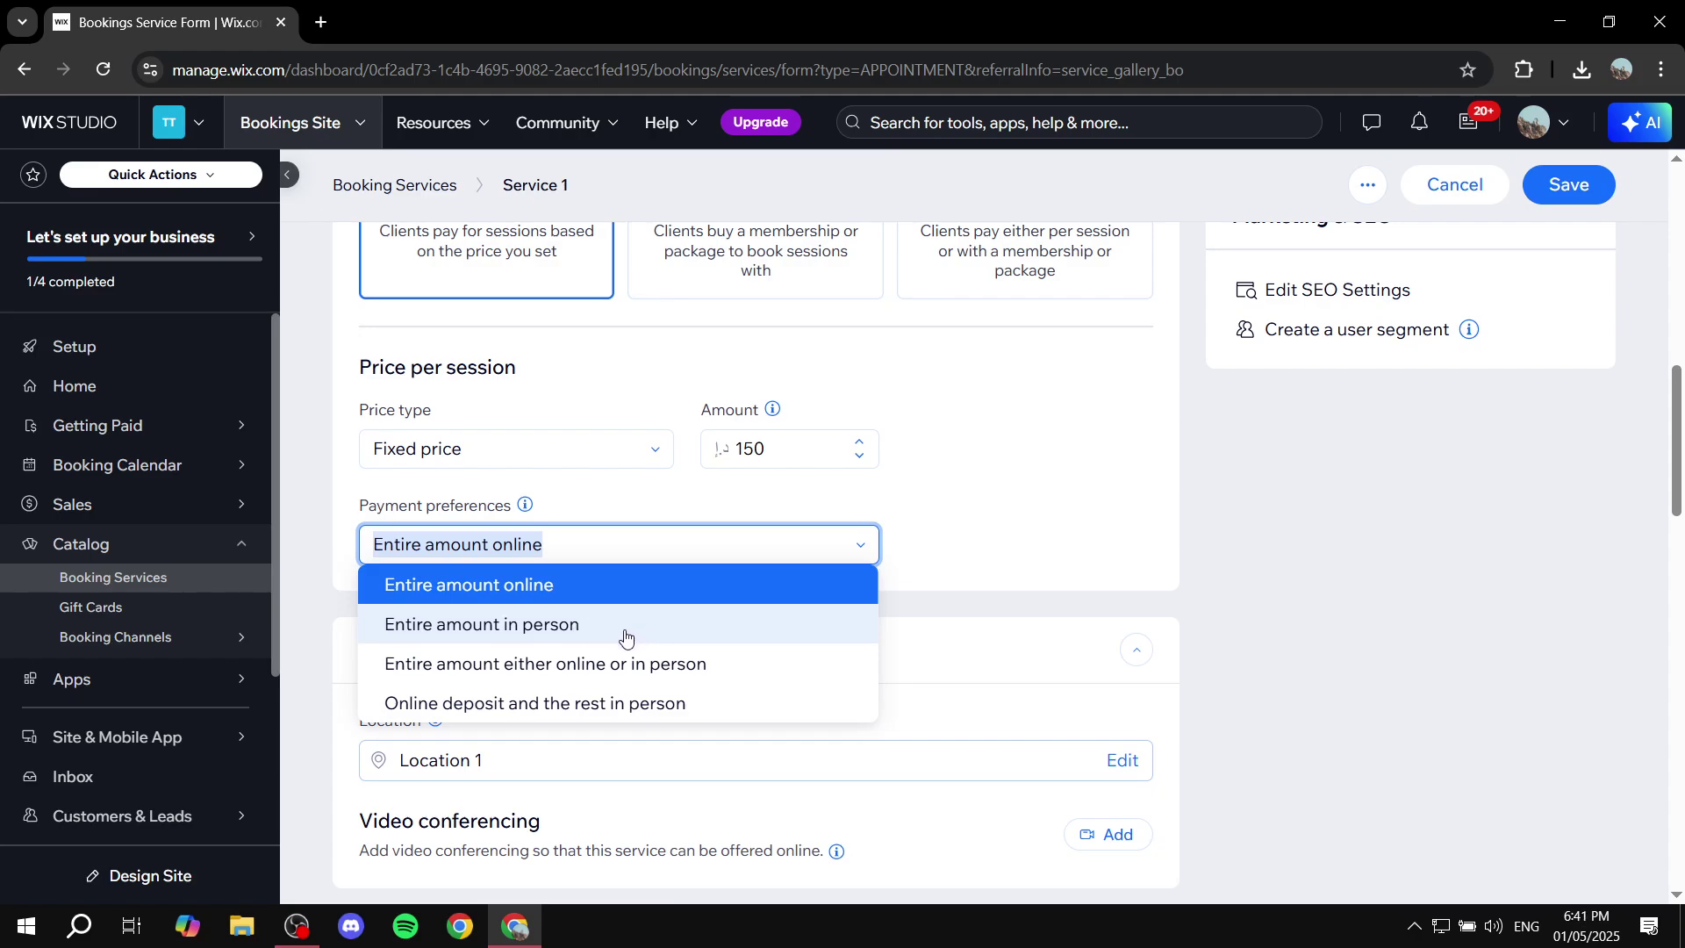
{"action": "left_click", "coordinate": [596, 583]}
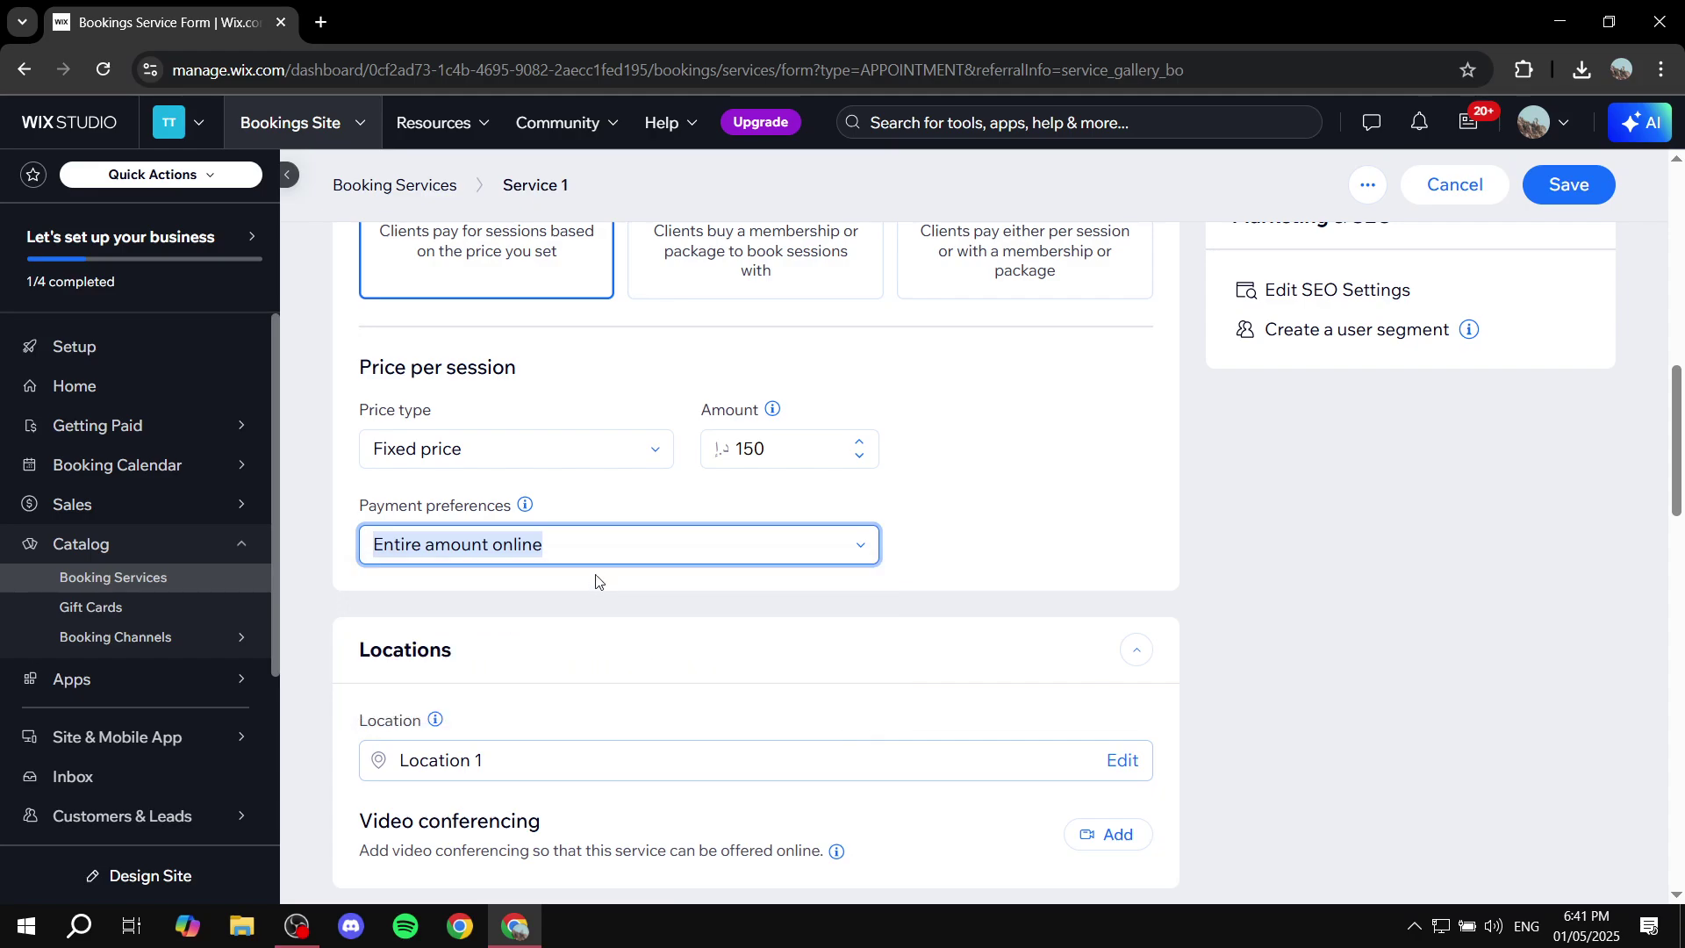
- Try to edit the service location and to add video conferencing, without saving the service
{"action": "scroll", "coordinate": [588, 545], "scroll_direction": "down", "scroll_amount": 3}
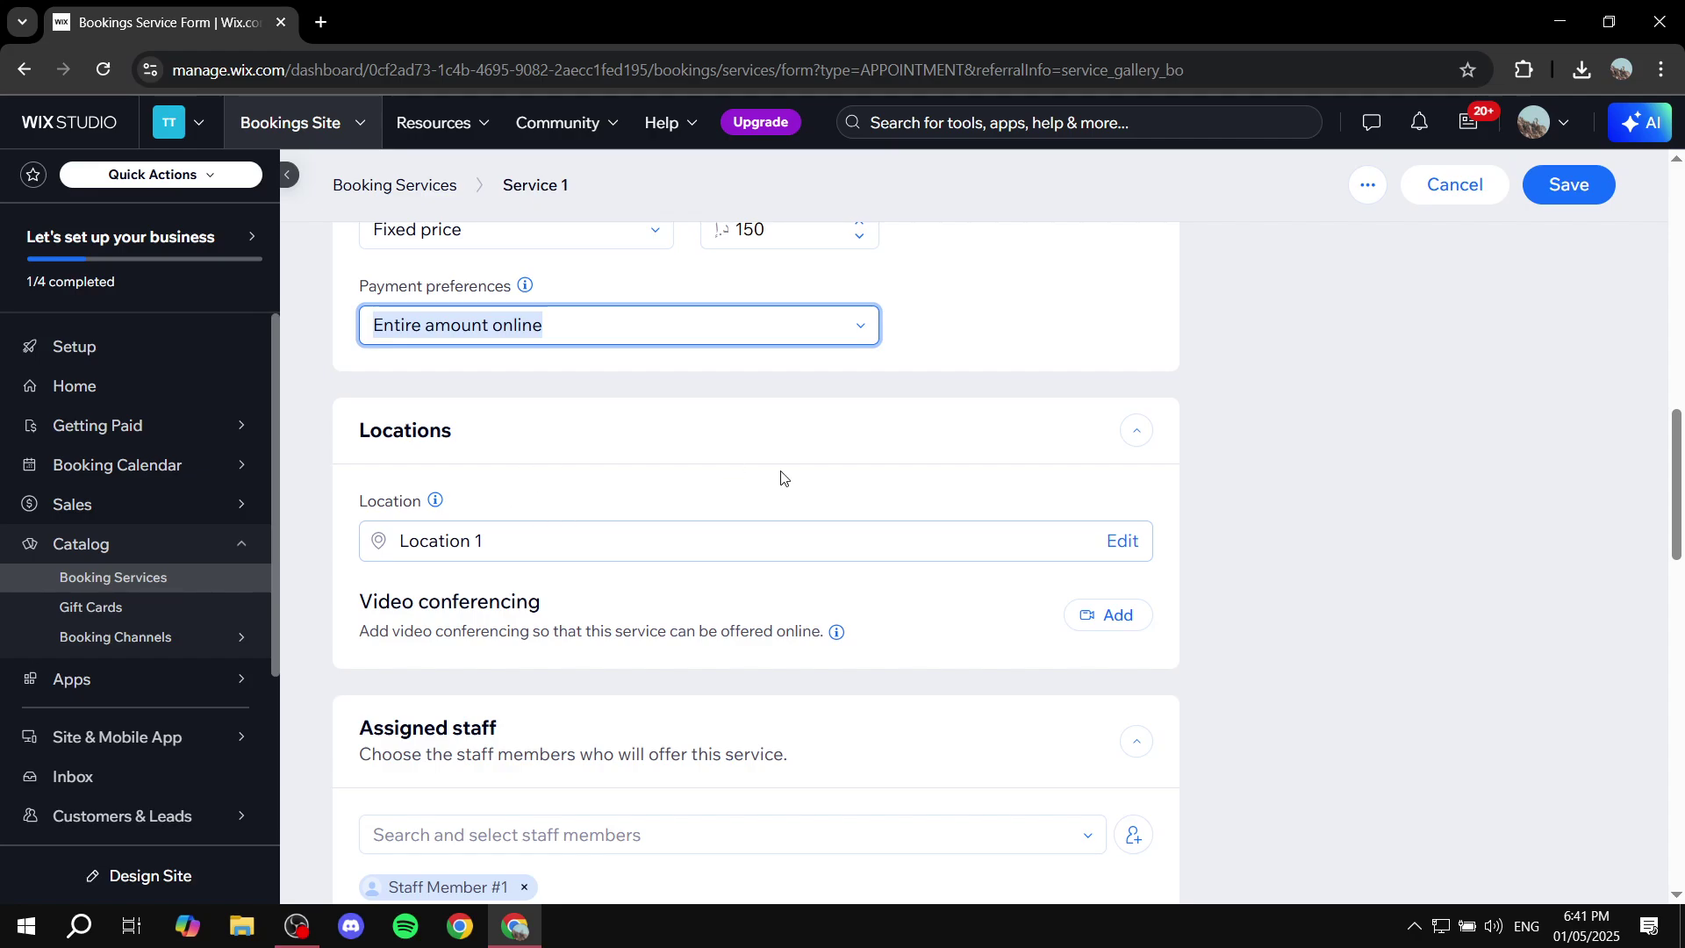
{"action": "left_click", "coordinate": [1123, 540]}
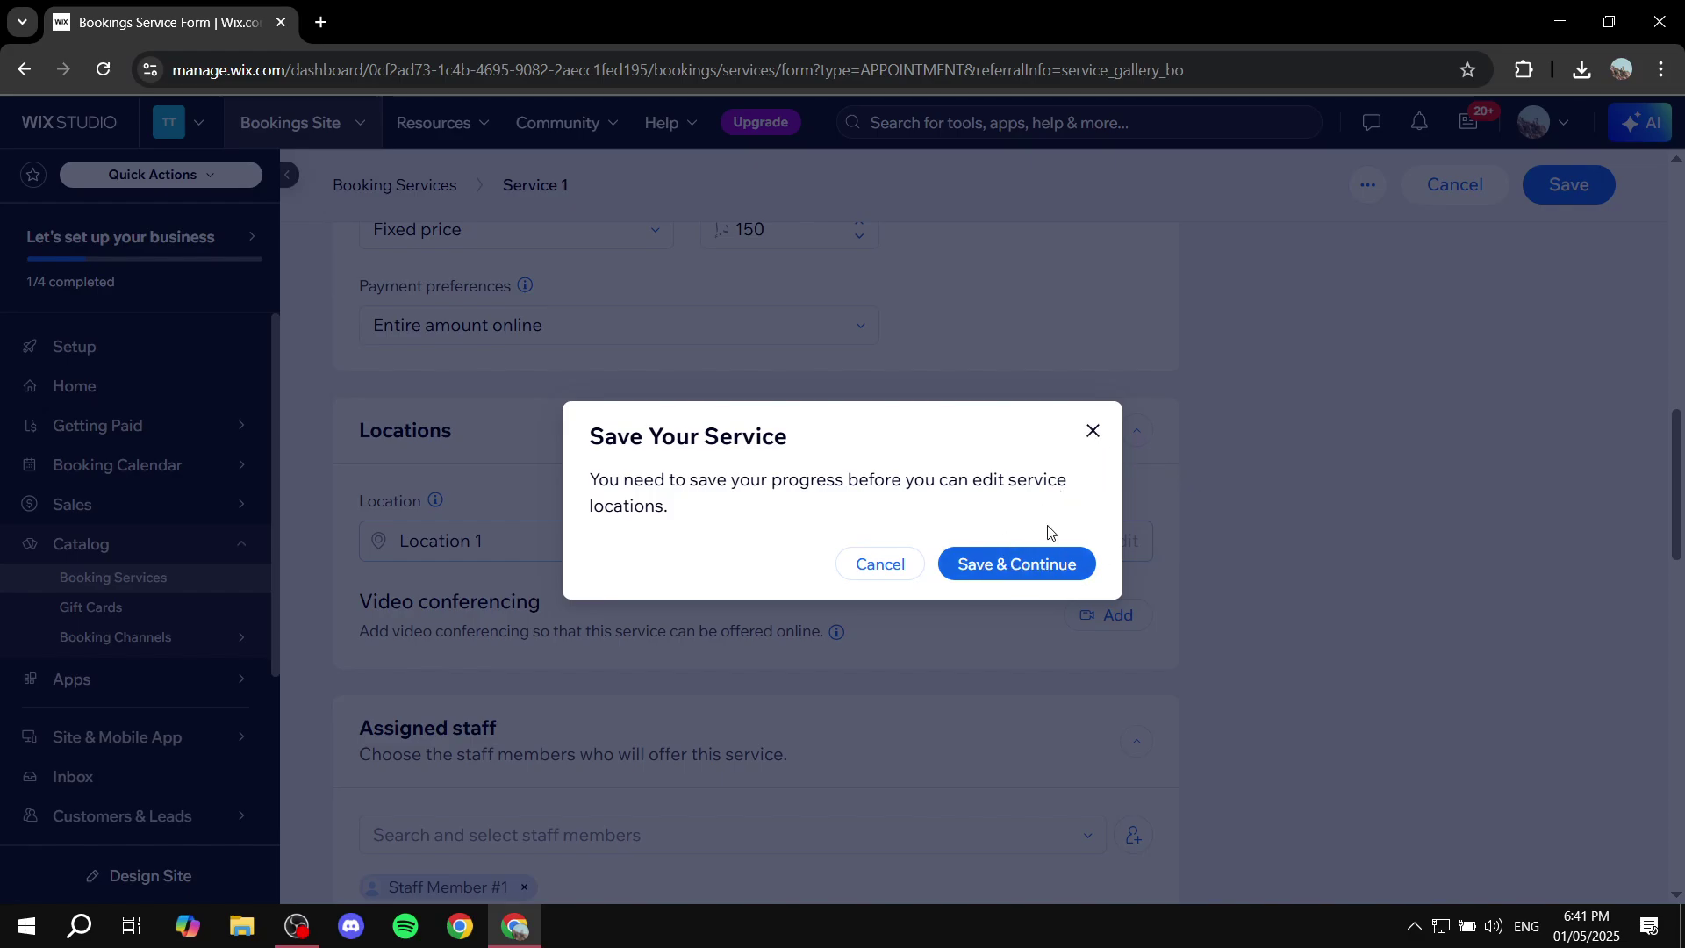
{"action": "left_click", "coordinate": [1094, 431]}
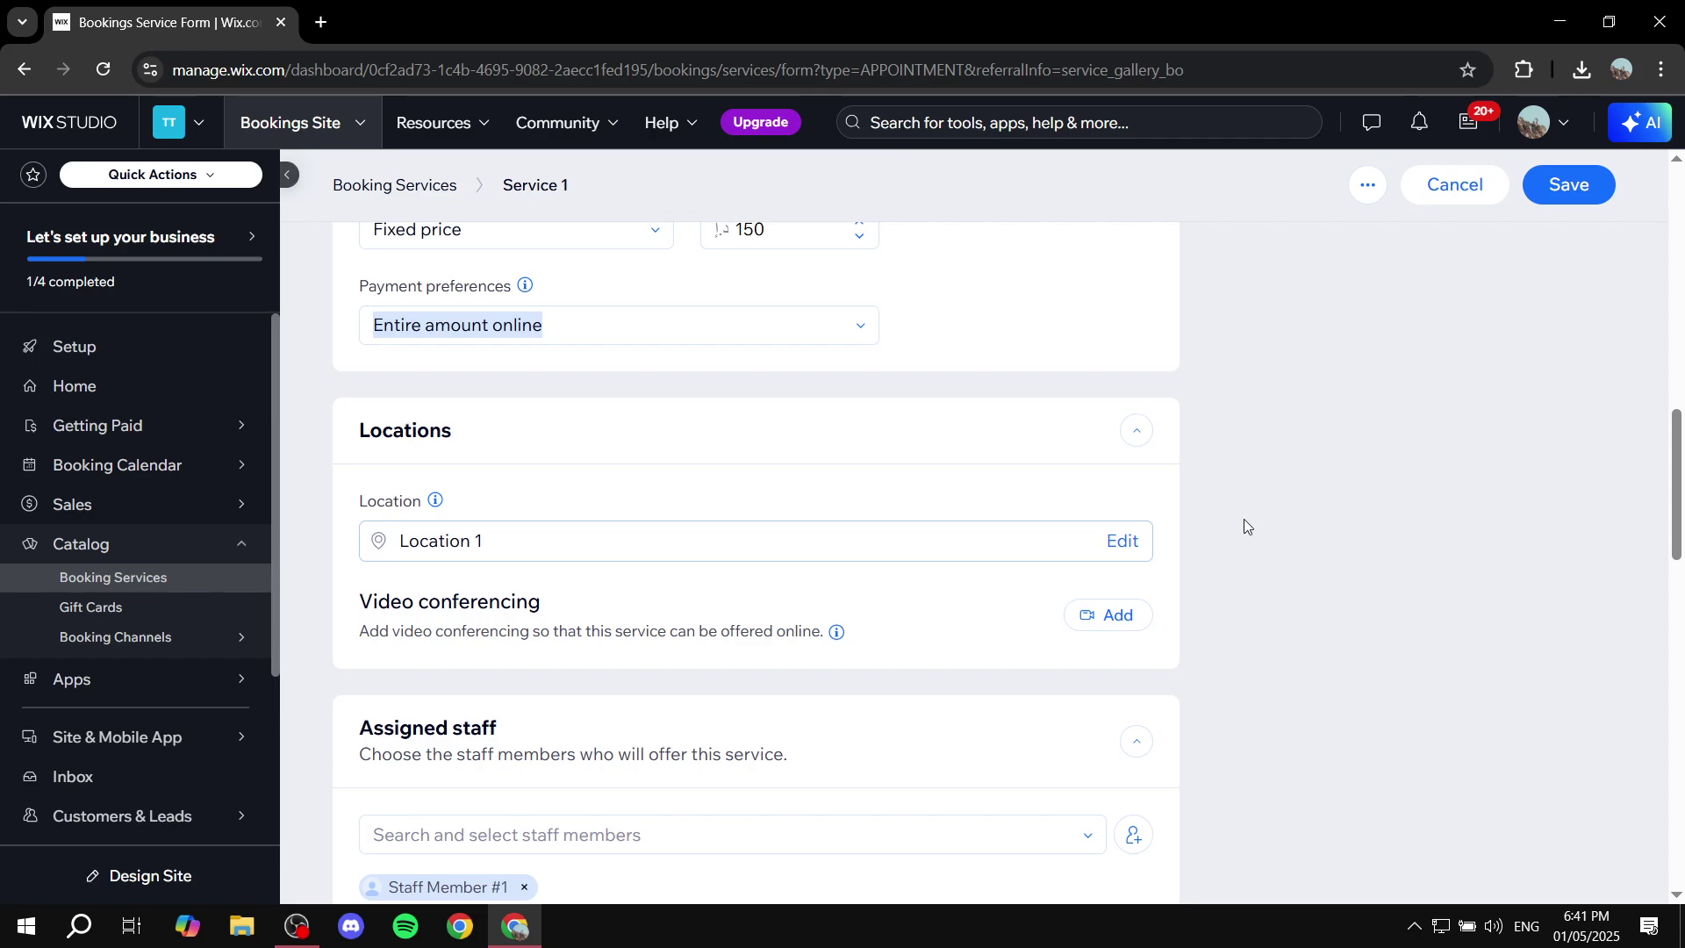
{"action": "left_click_drag", "start_coordinate": [369, 607], "coordinate": [604, 590]}
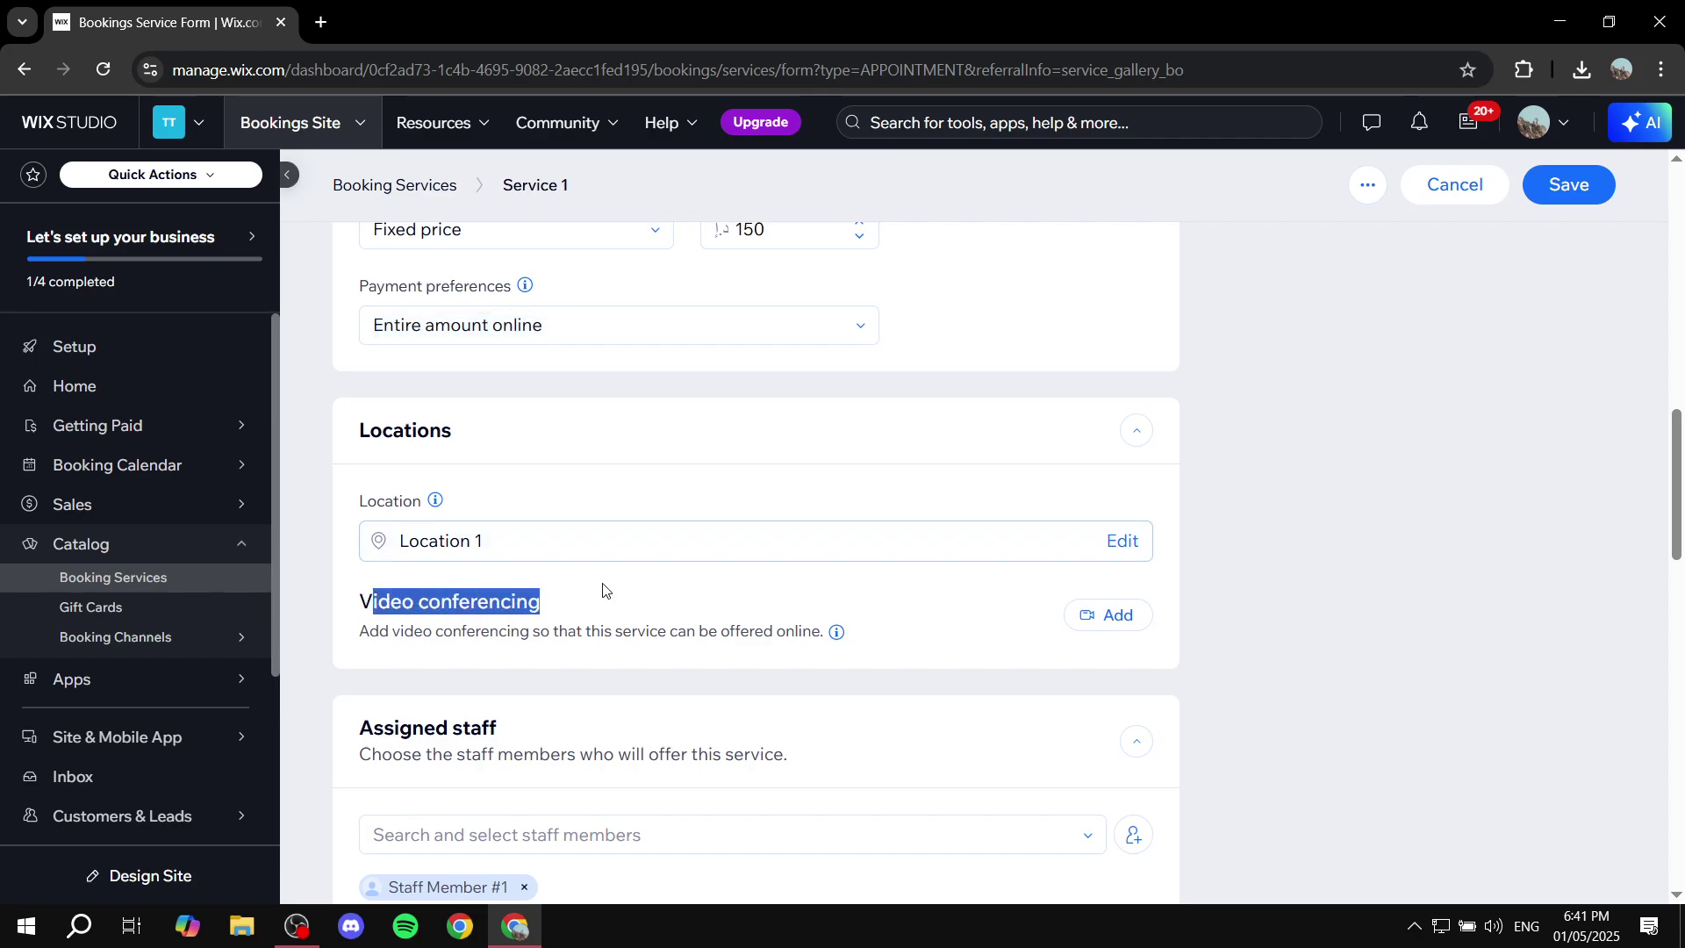
{"action": "left_click", "coordinate": [596, 597]}
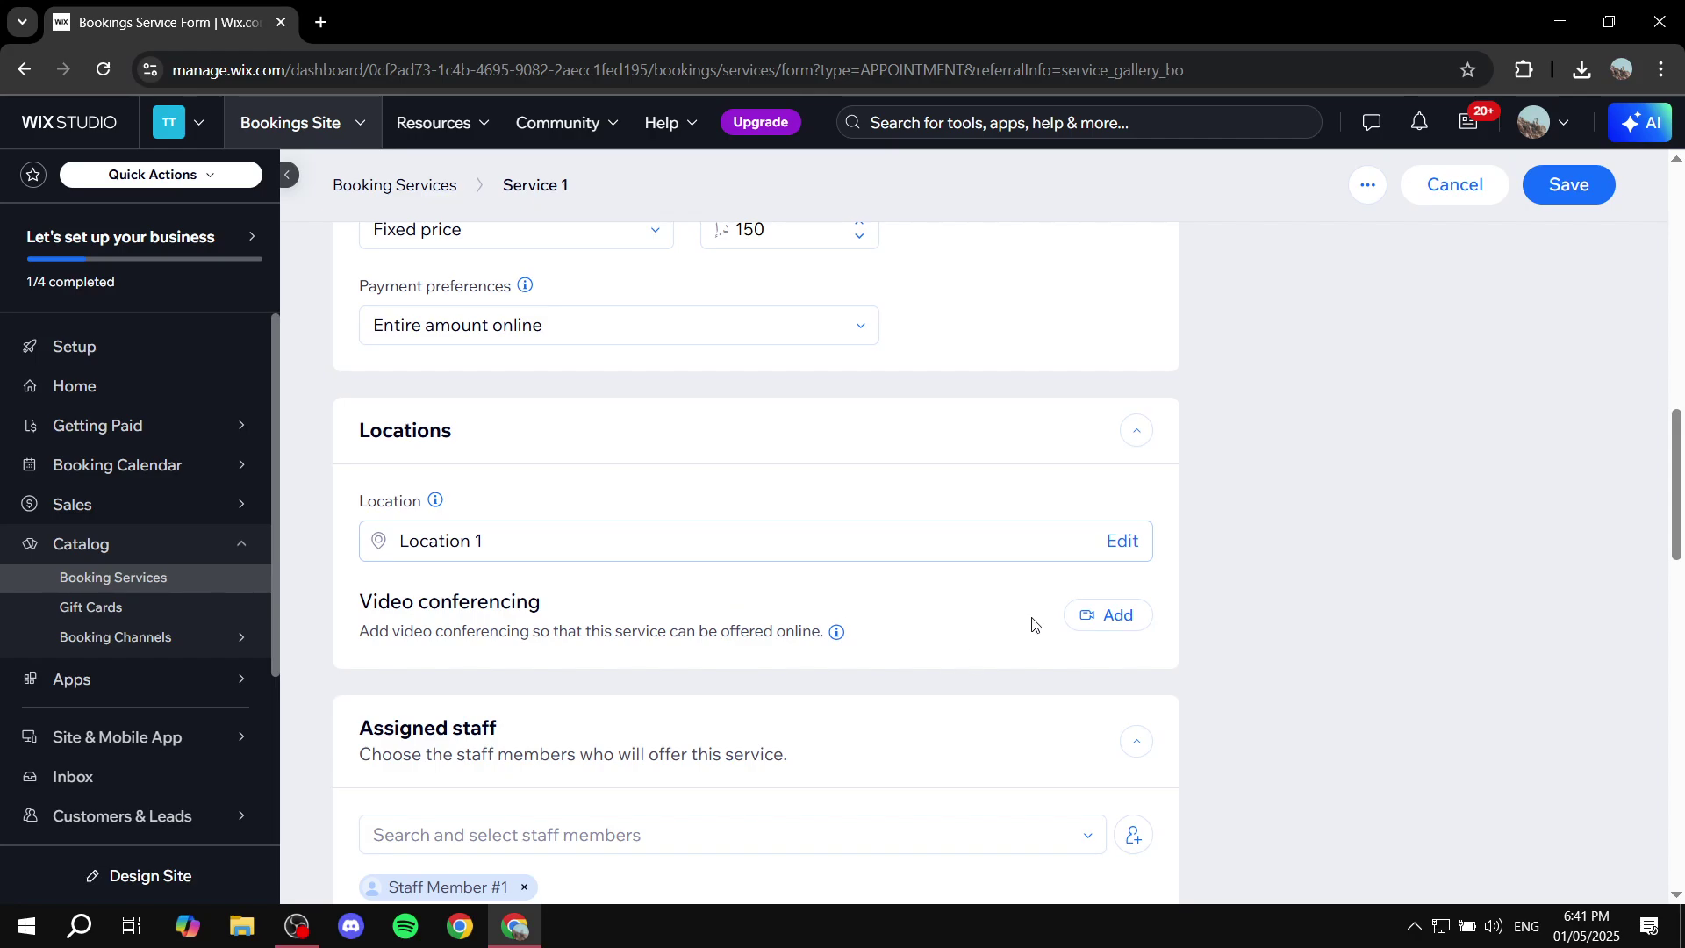
{"action": "left_click", "coordinate": [1097, 618]}
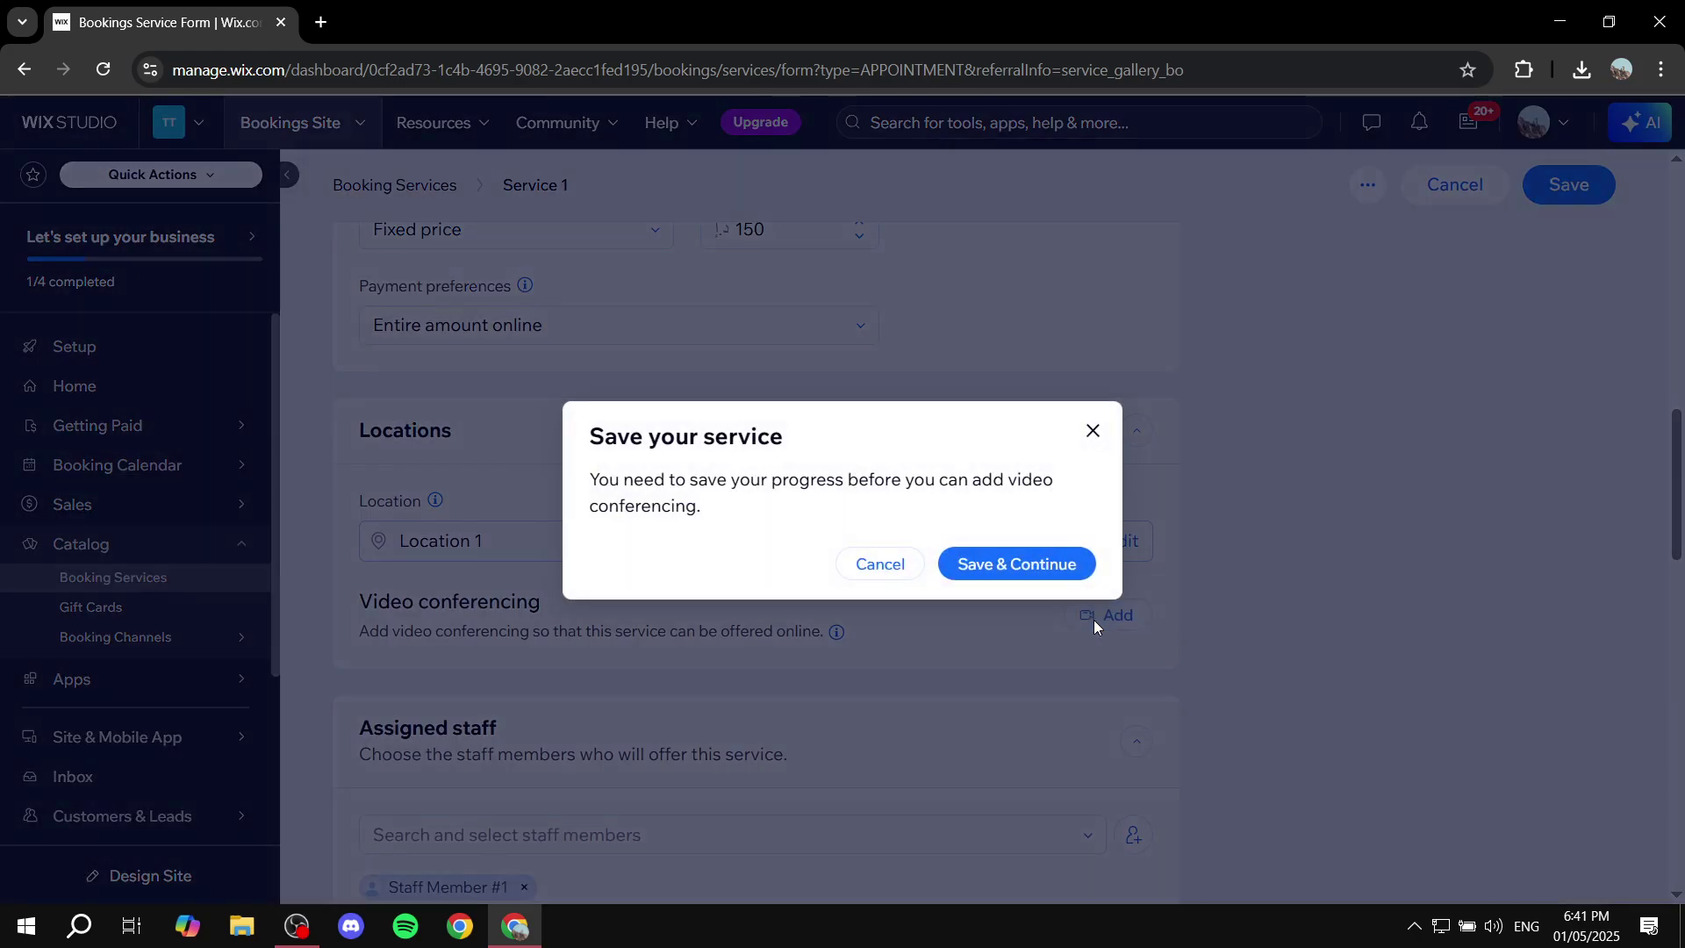
{"action": "left_click", "coordinate": [1093, 431]}
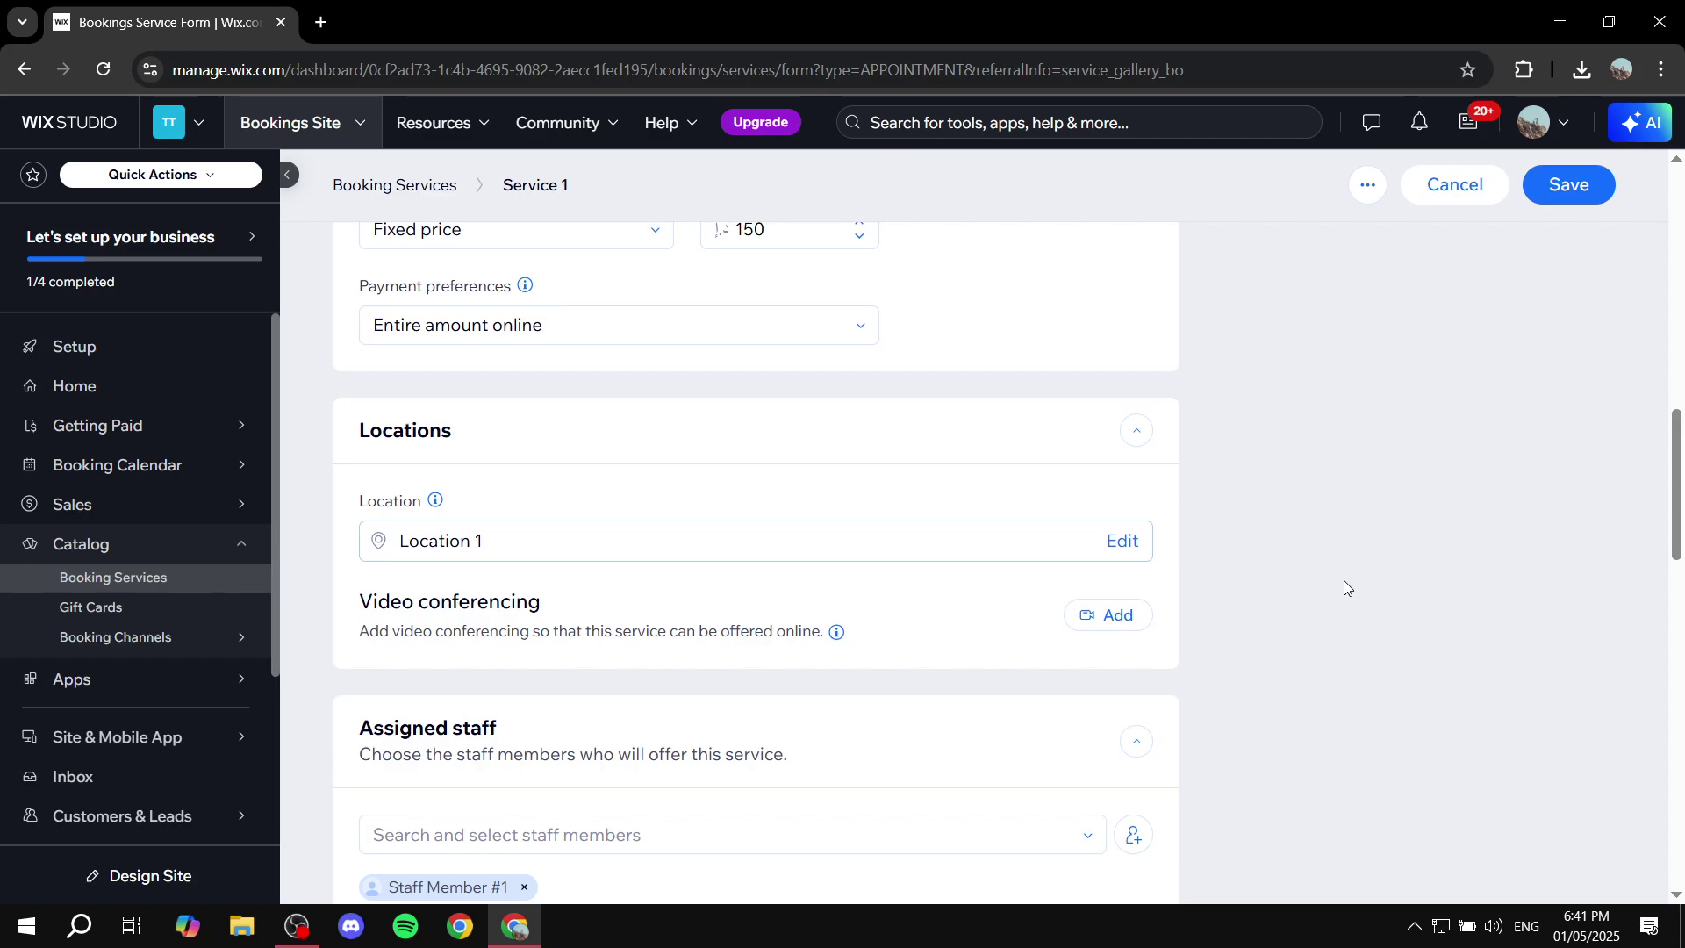
- Review the assigned staff, resources and rooms, images, and booking preferences sections of the service form
{"action": "scroll", "coordinate": [1334, 576], "scroll_direction": "down", "scroll_amount": 8}
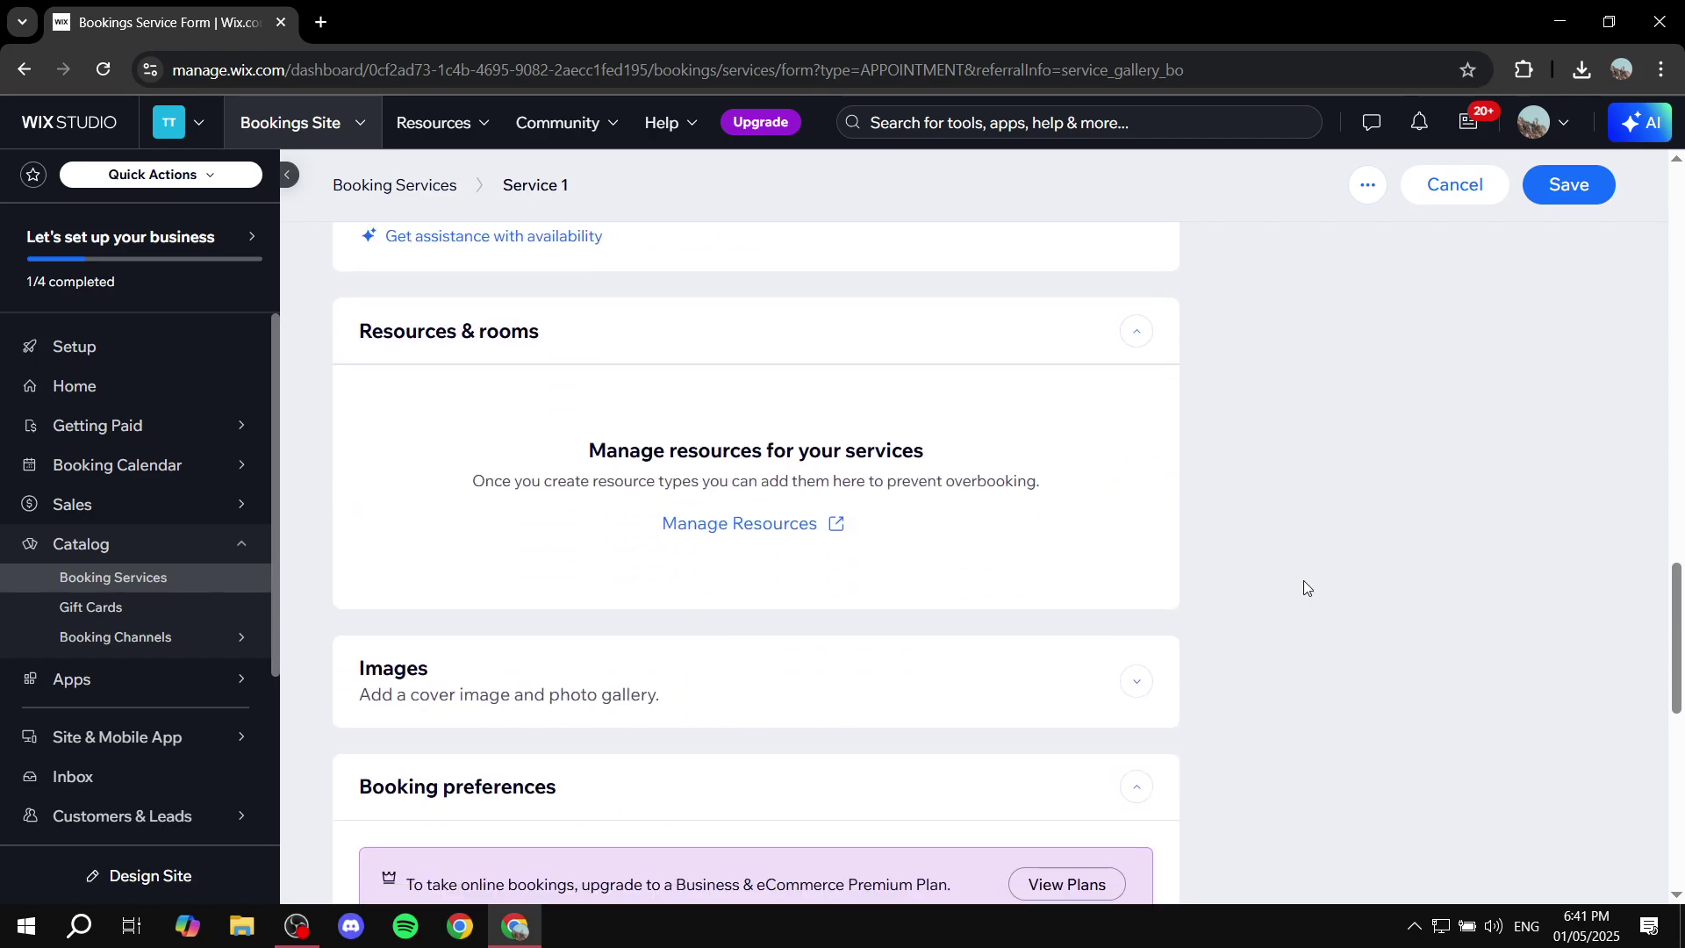
{"action": "scroll", "coordinate": [1304, 581], "scroll_direction": "up", "scroll_amount": 5}
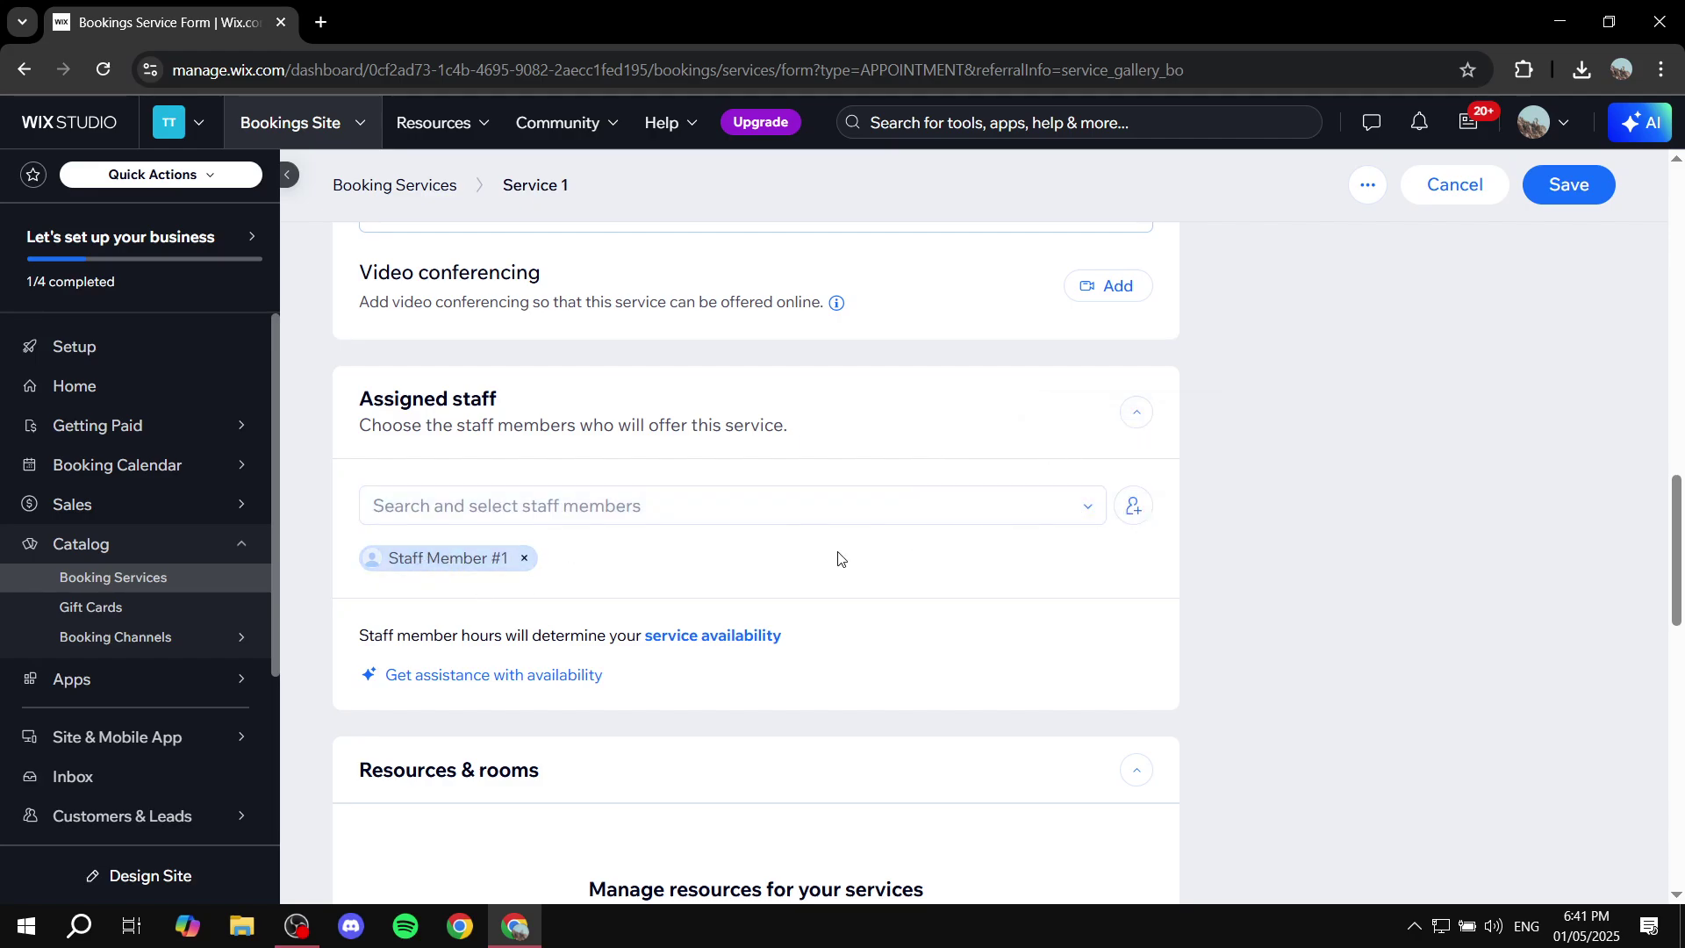
{"action": "scroll", "coordinate": [741, 525], "scroll_direction": "down", "scroll_amount": 5}
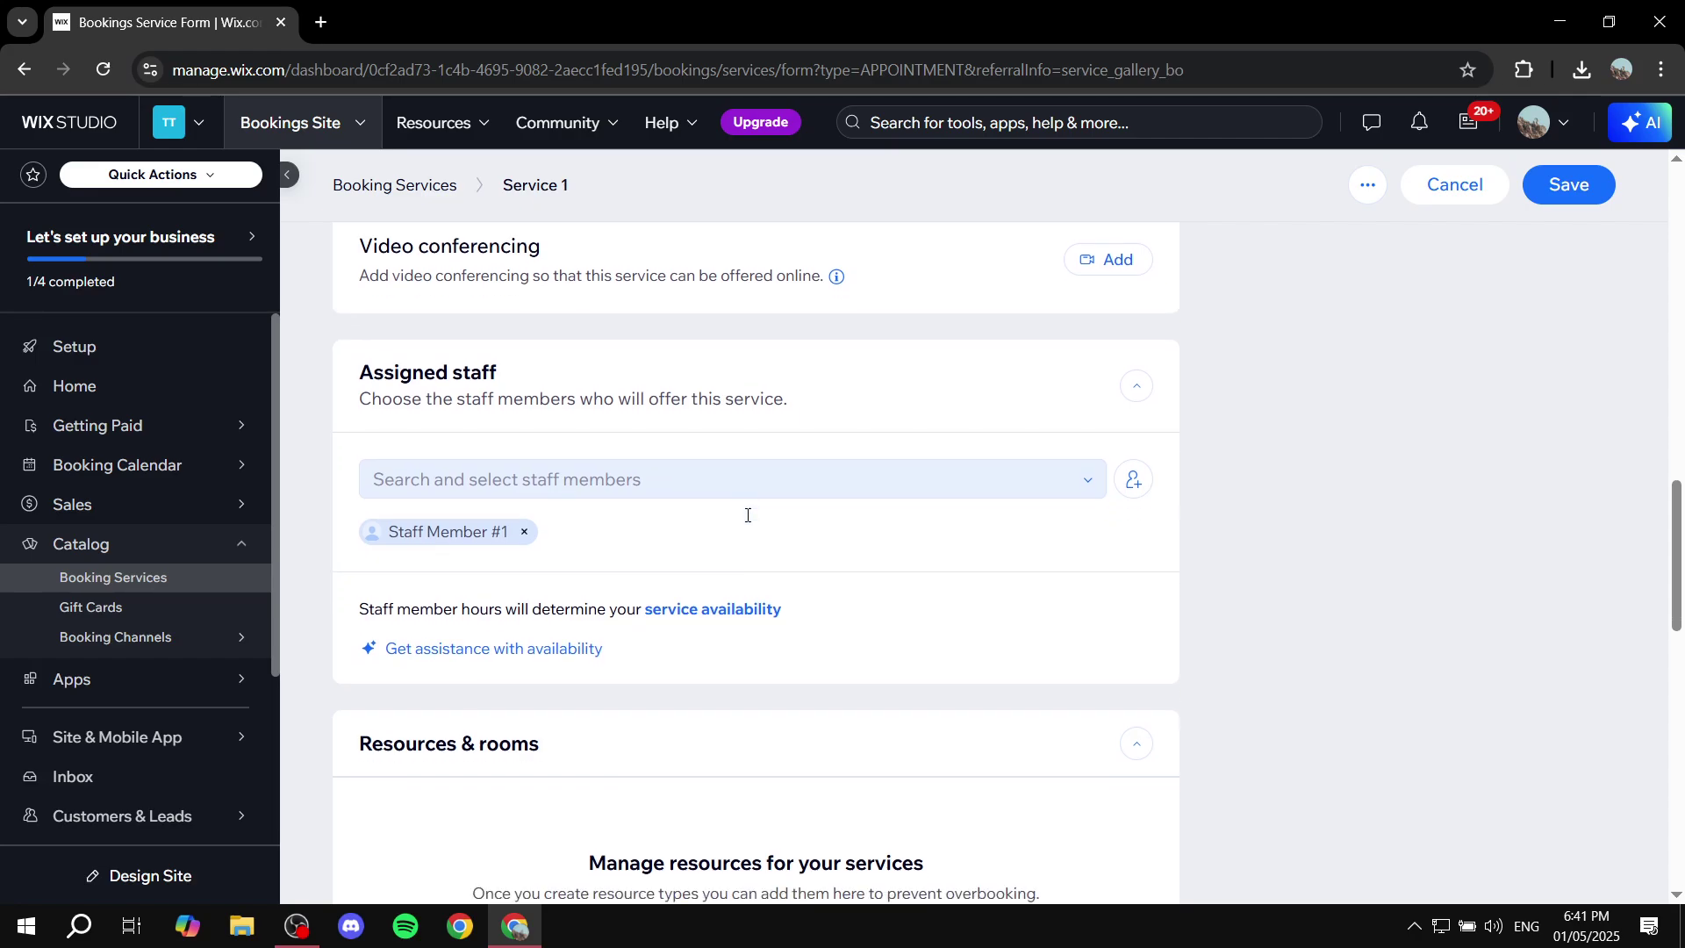
{"action": "scroll", "coordinate": [427, 536], "scroll_direction": "down", "scroll_amount": 3}
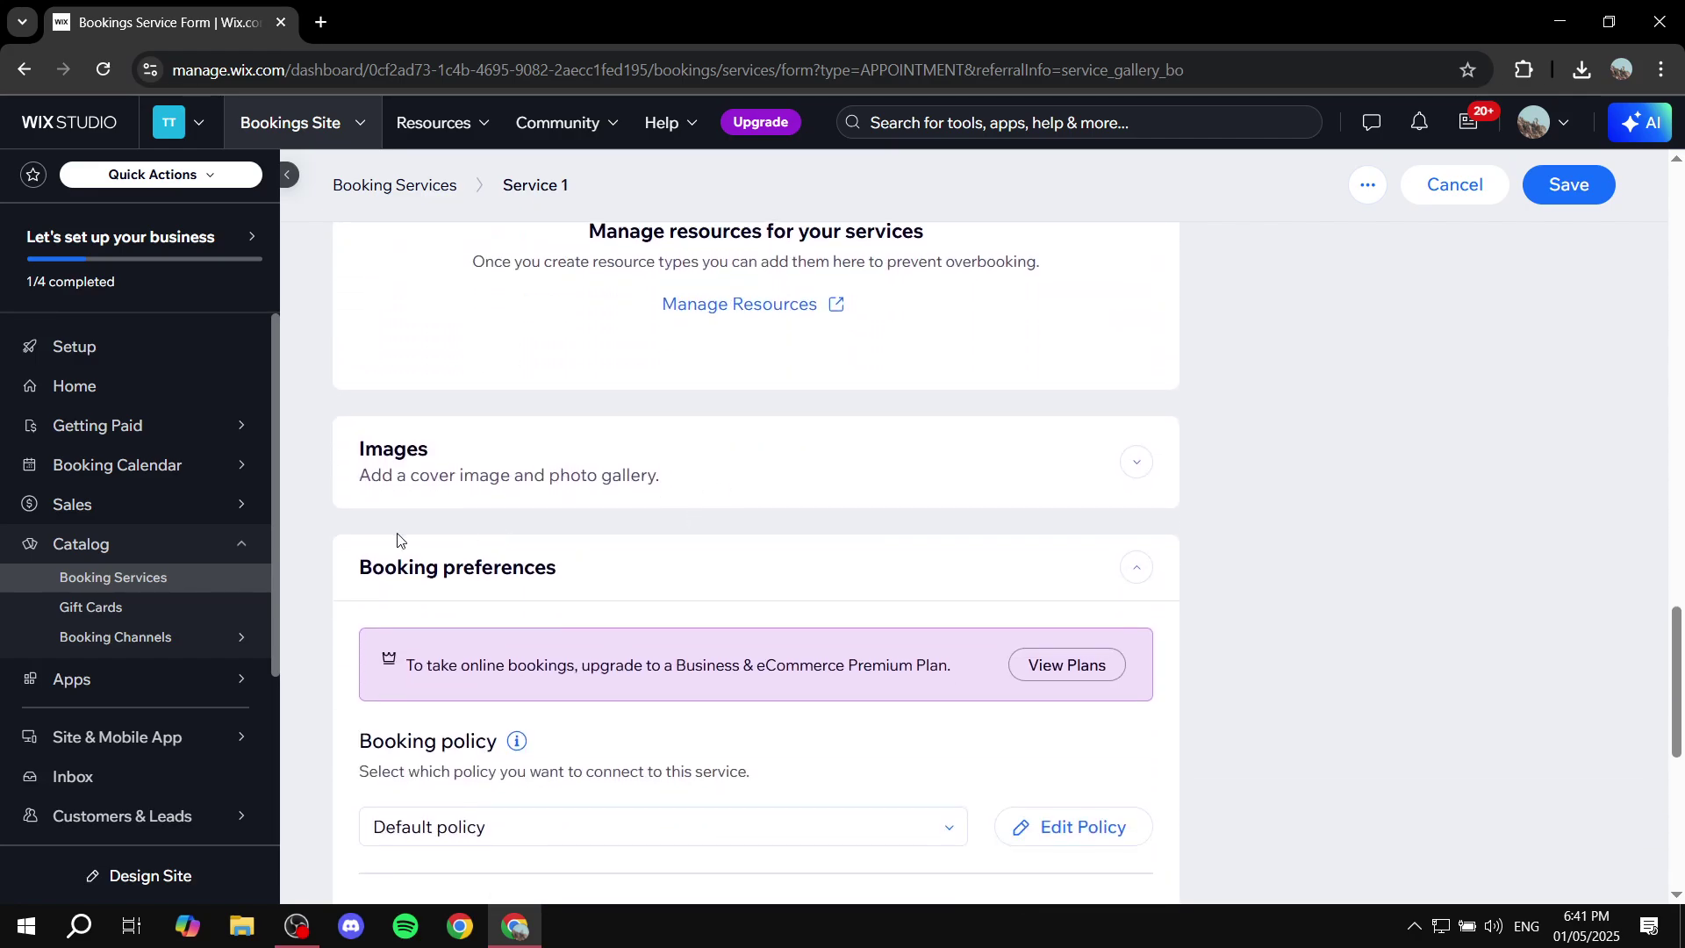
{"action": "scroll", "coordinate": [463, 500], "scroll_direction": "up", "scroll_amount": 4}
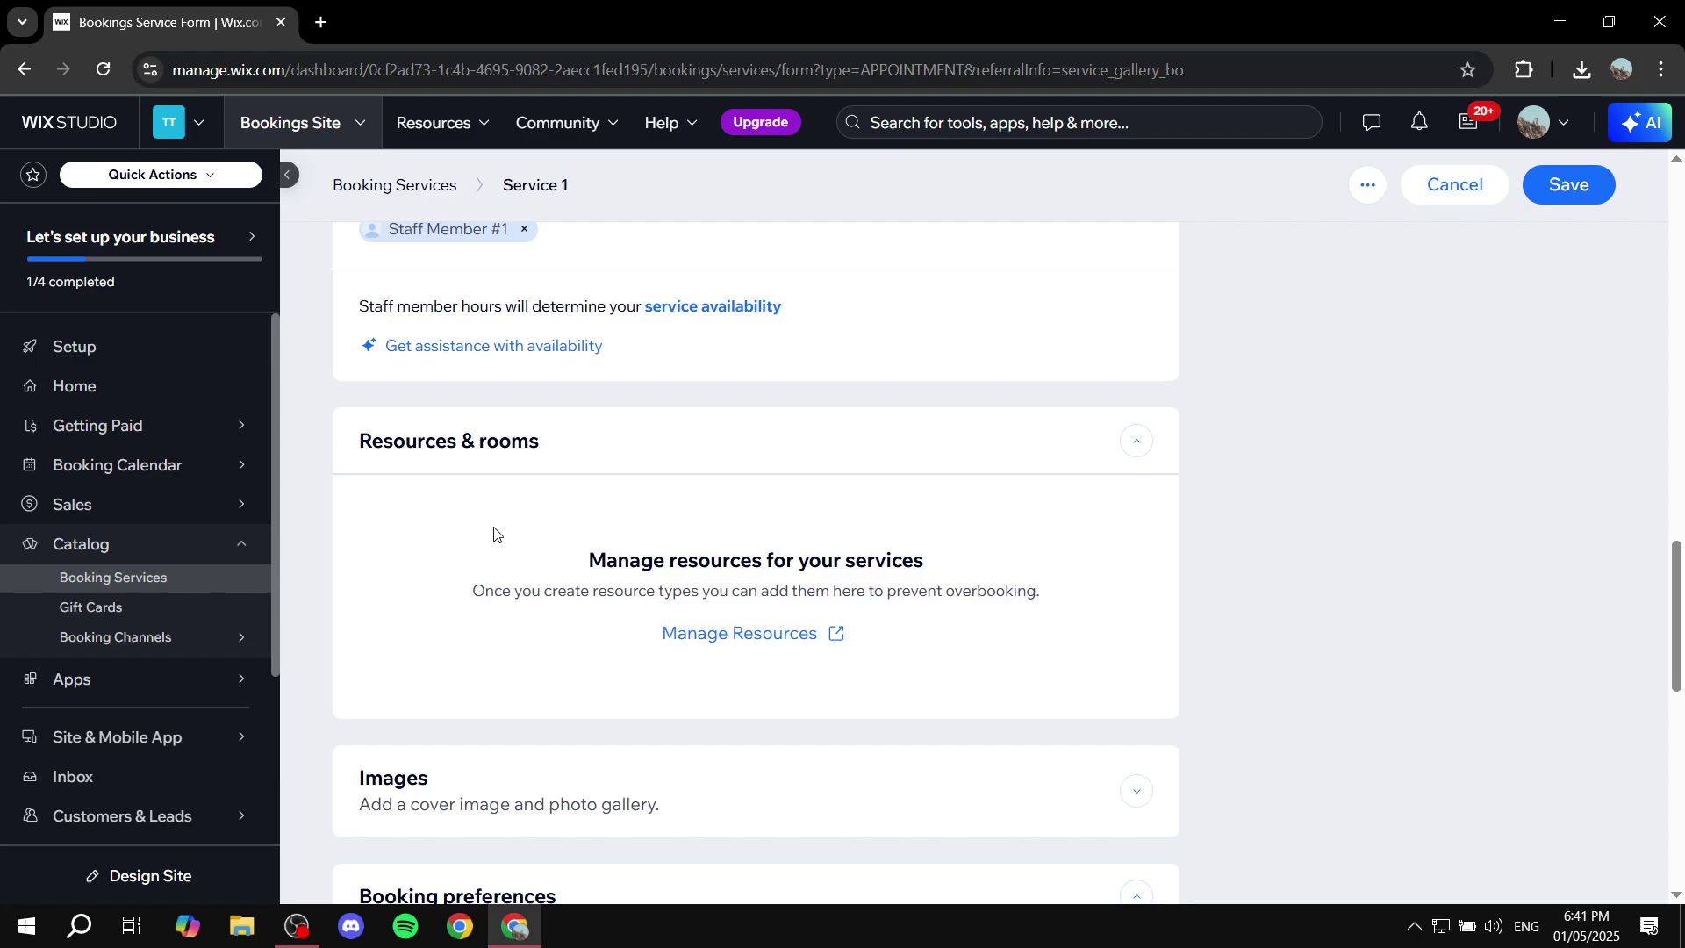
{"action": "scroll", "coordinate": [895, 602], "scroll_direction": "down", "scroll_amount": 6}
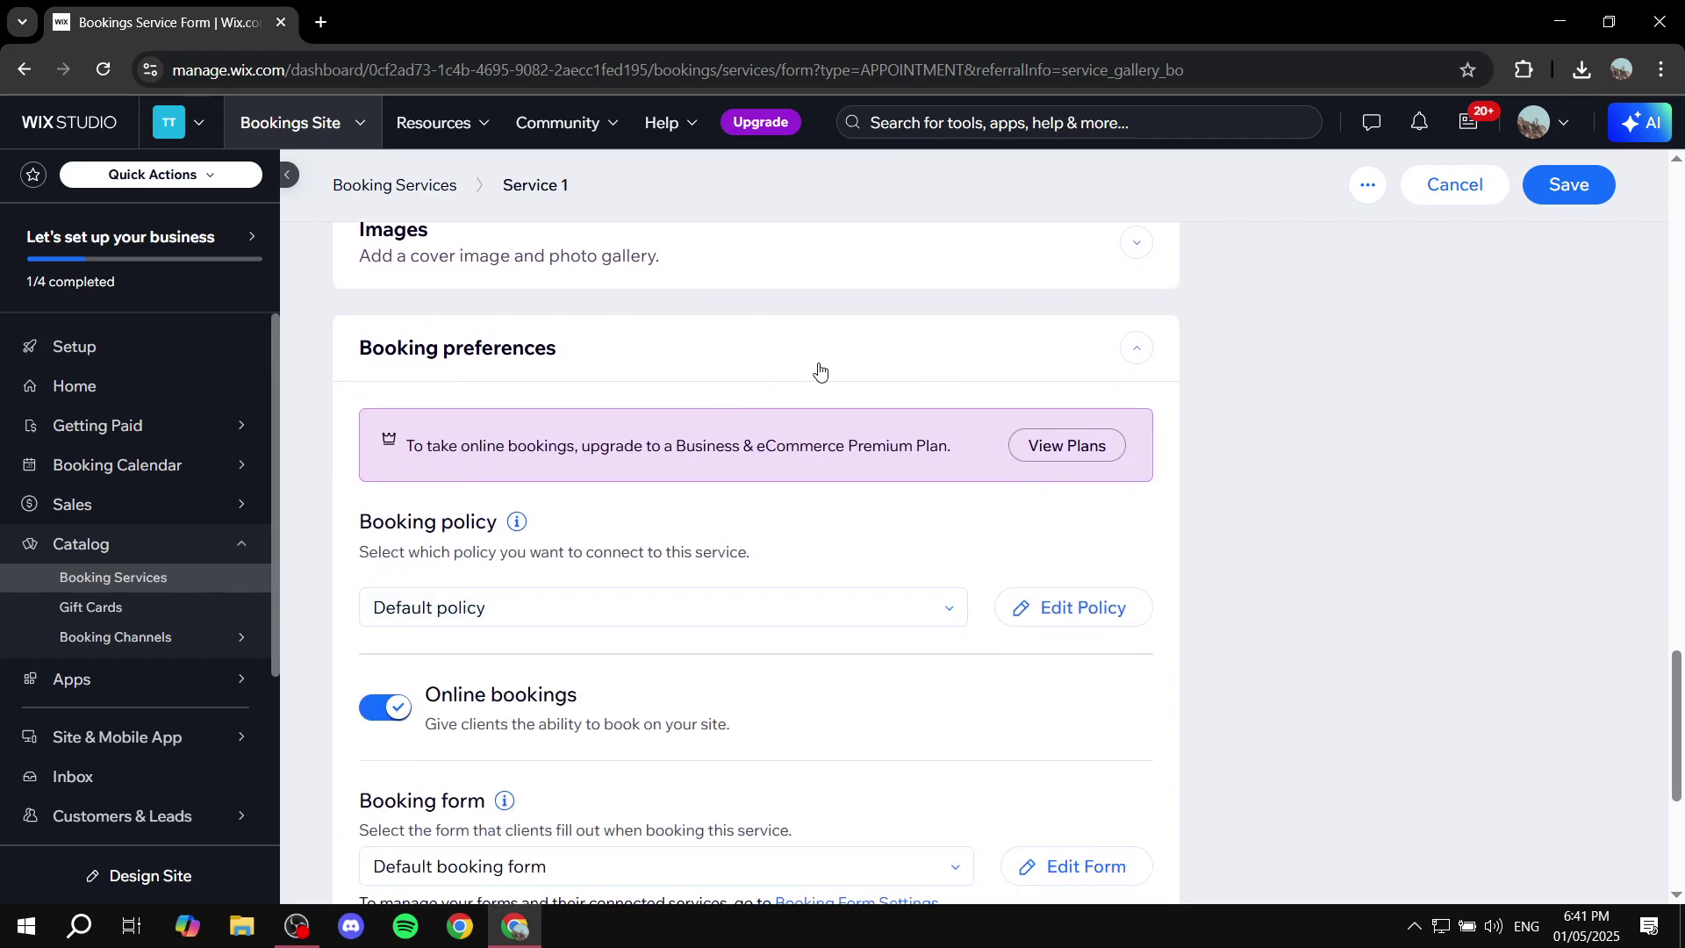
- Check the booking requests and site visibility settings, save Test service 1, and dismiss the popup over the service list
{"action": "scroll", "coordinate": [824, 370], "scroll_direction": "down", "scroll_amount": 5}
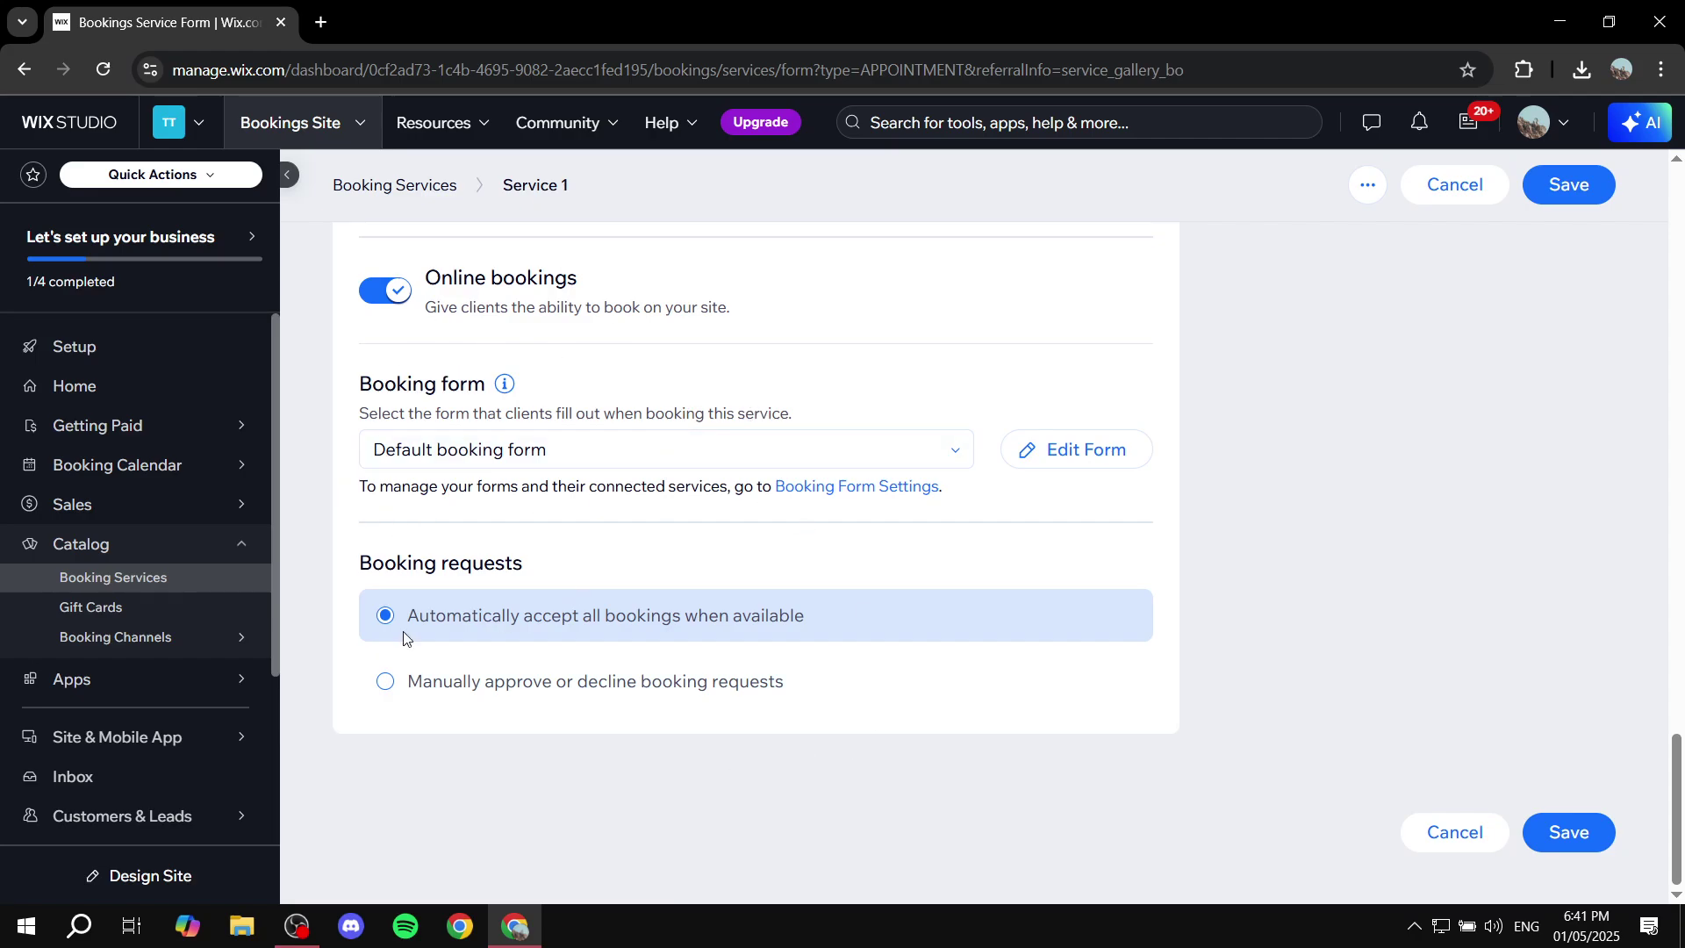
{"action": "scroll", "coordinate": [1388, 645], "scroll_direction": "up", "scroll_amount": 20}
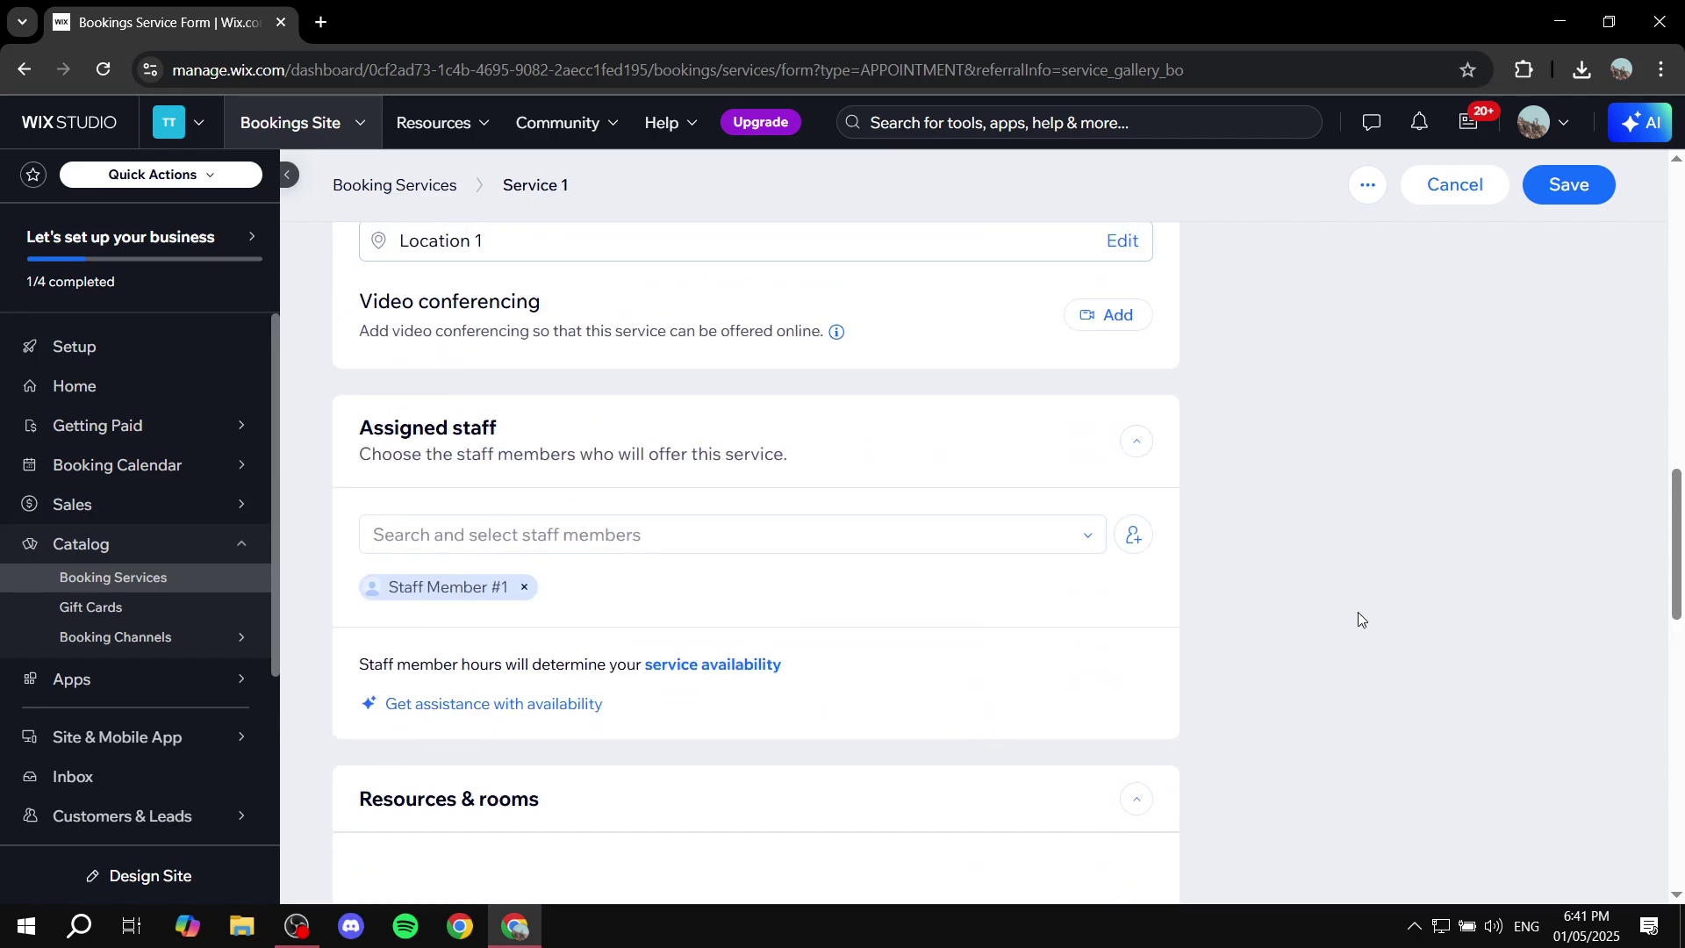
{"action": "left_click", "coordinate": [1583, 192]}
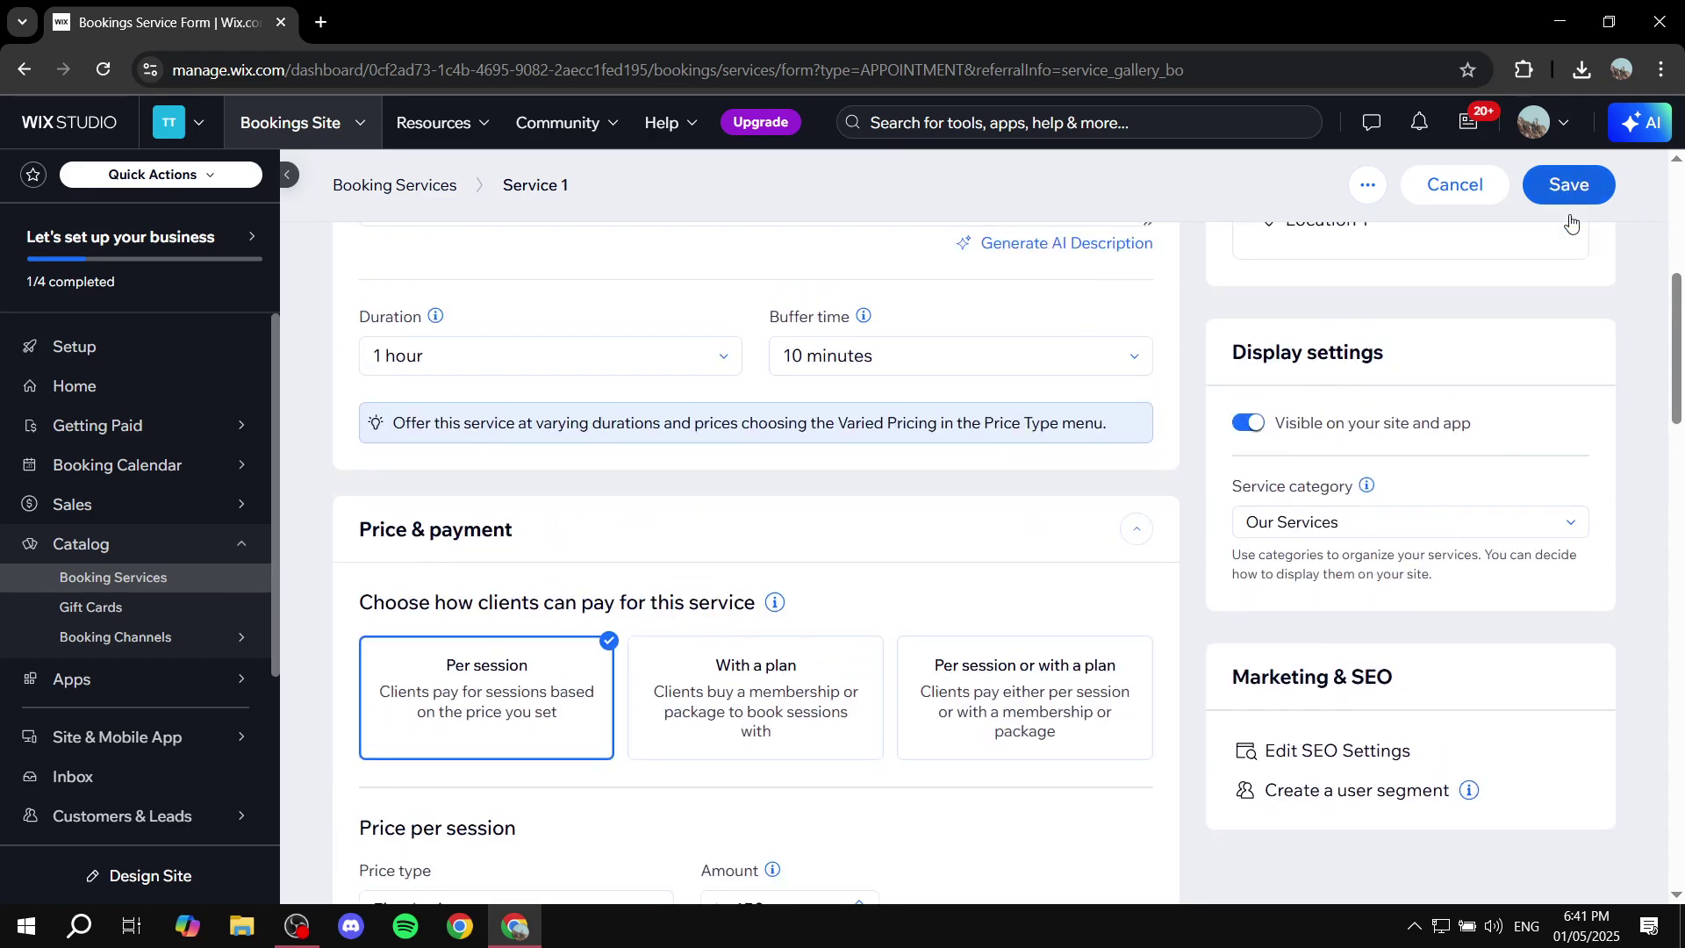
{"action": "left_click_drag", "start_coordinate": [1297, 430], "coordinate": [1530, 379]}
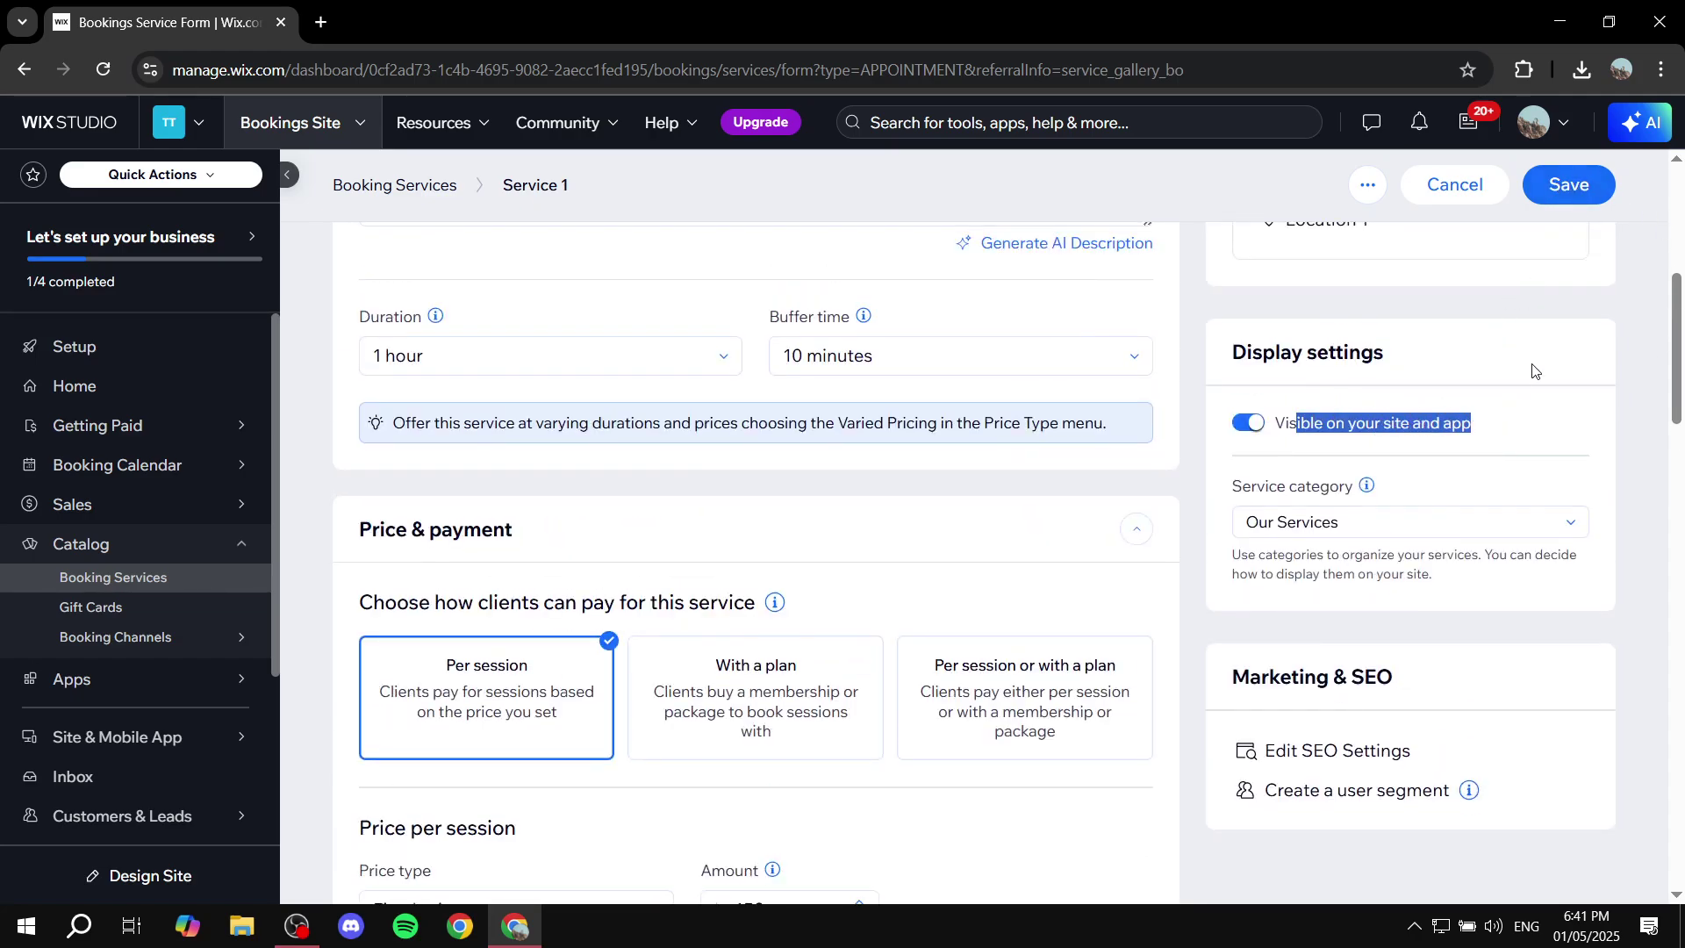
{"action": "left_click", "coordinate": [1573, 195]}
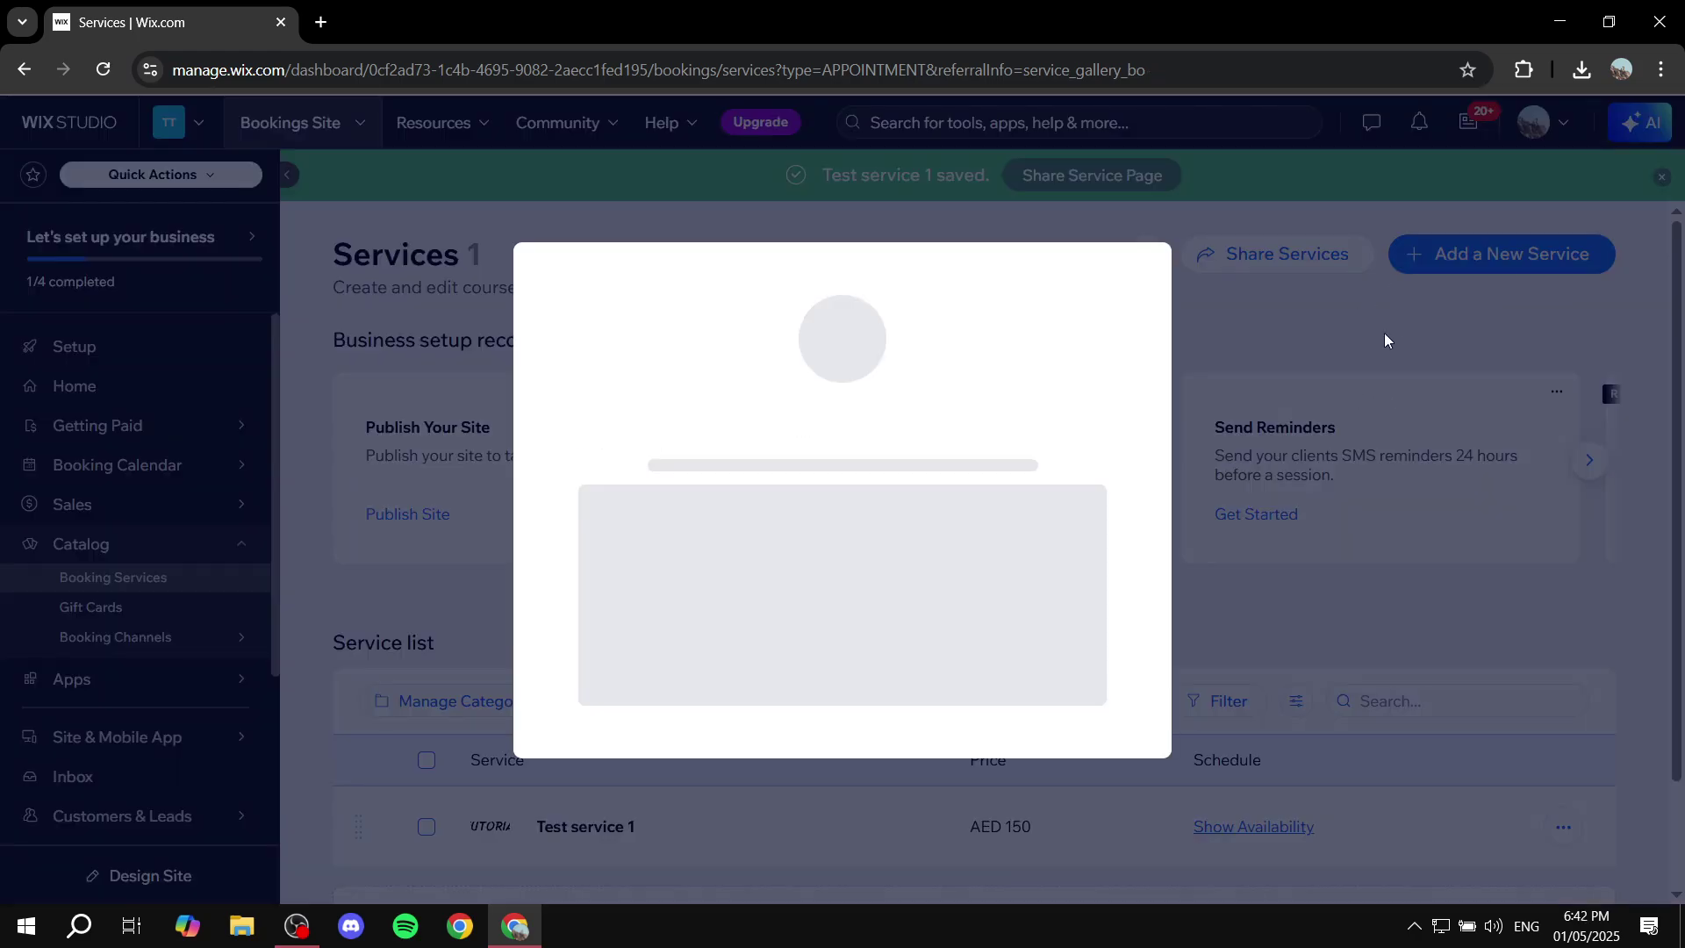
{"action": "left_click", "coordinate": [1142, 219]}
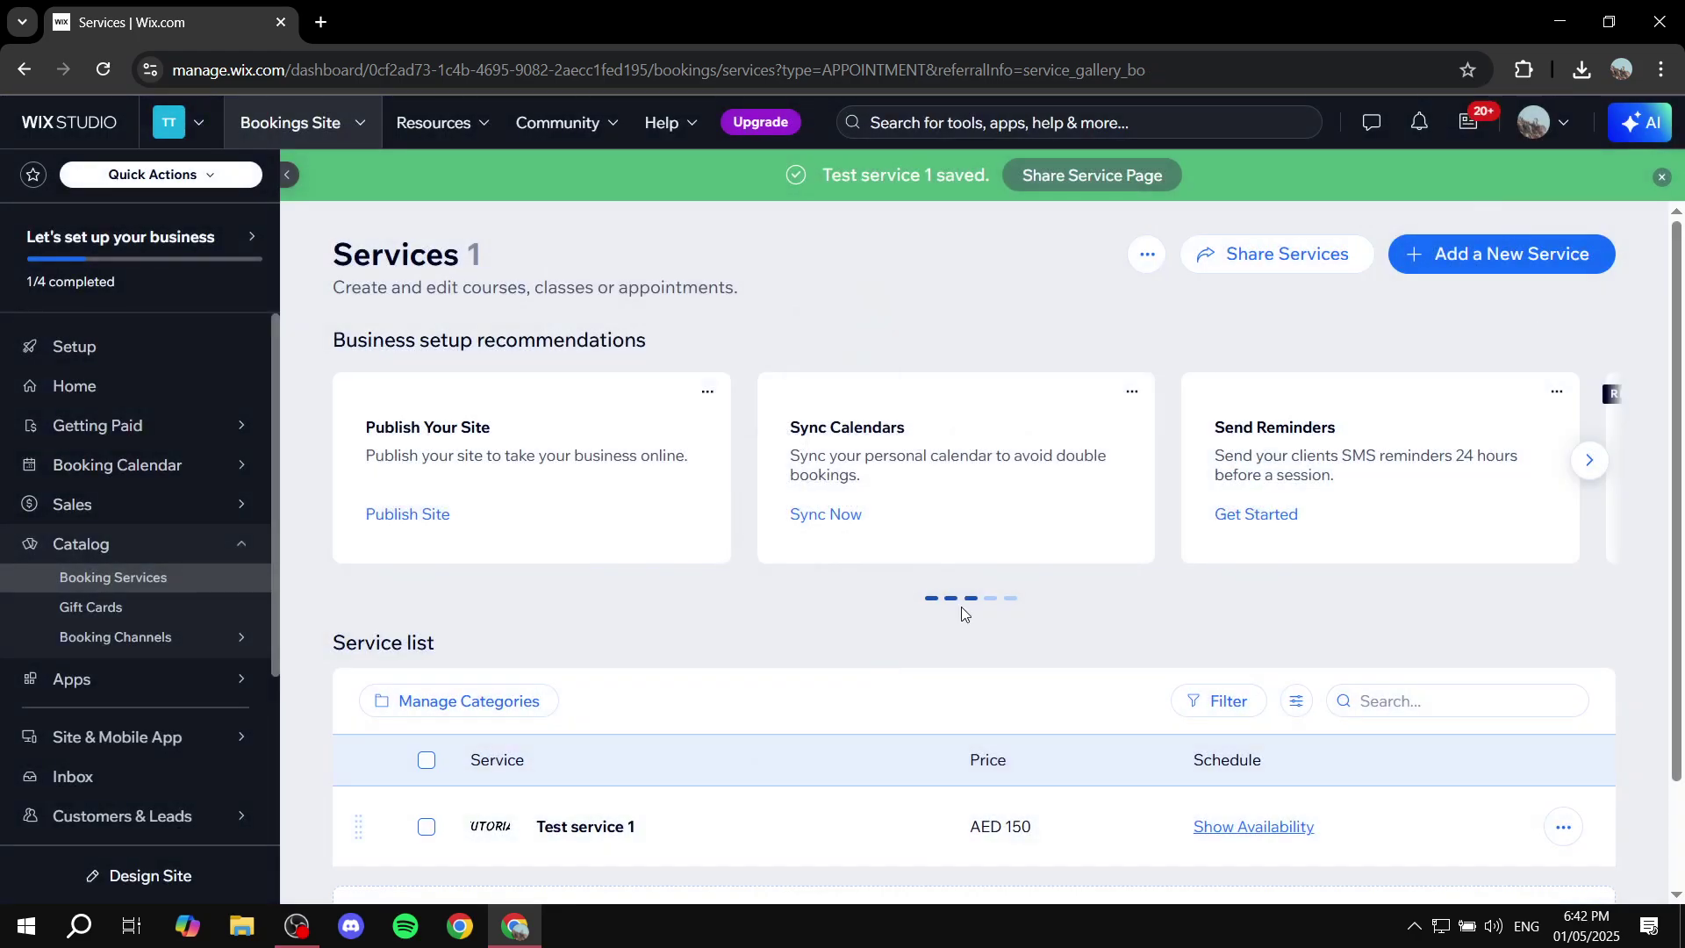
{"action": "scroll", "coordinate": [639, 718], "scroll_direction": "down", "scroll_amount": 2}
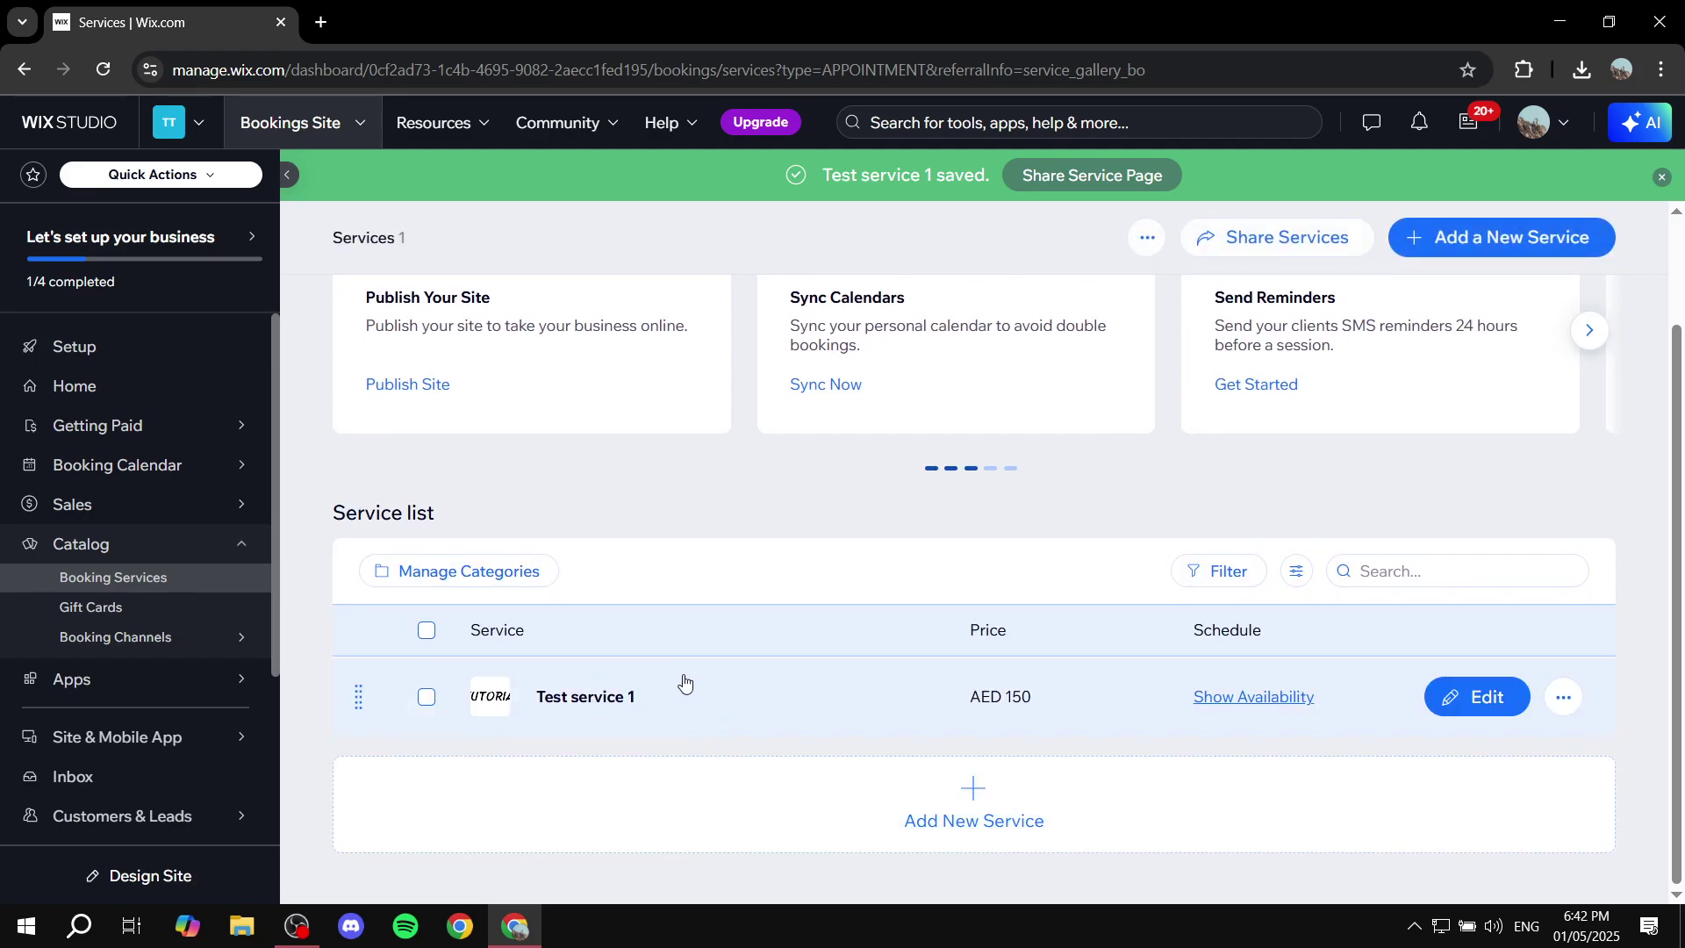
- Open the site in the editor from the dashboard home, preview it, and view the services on the Book Online page
{"action": "left_click", "coordinate": [98, 388]}
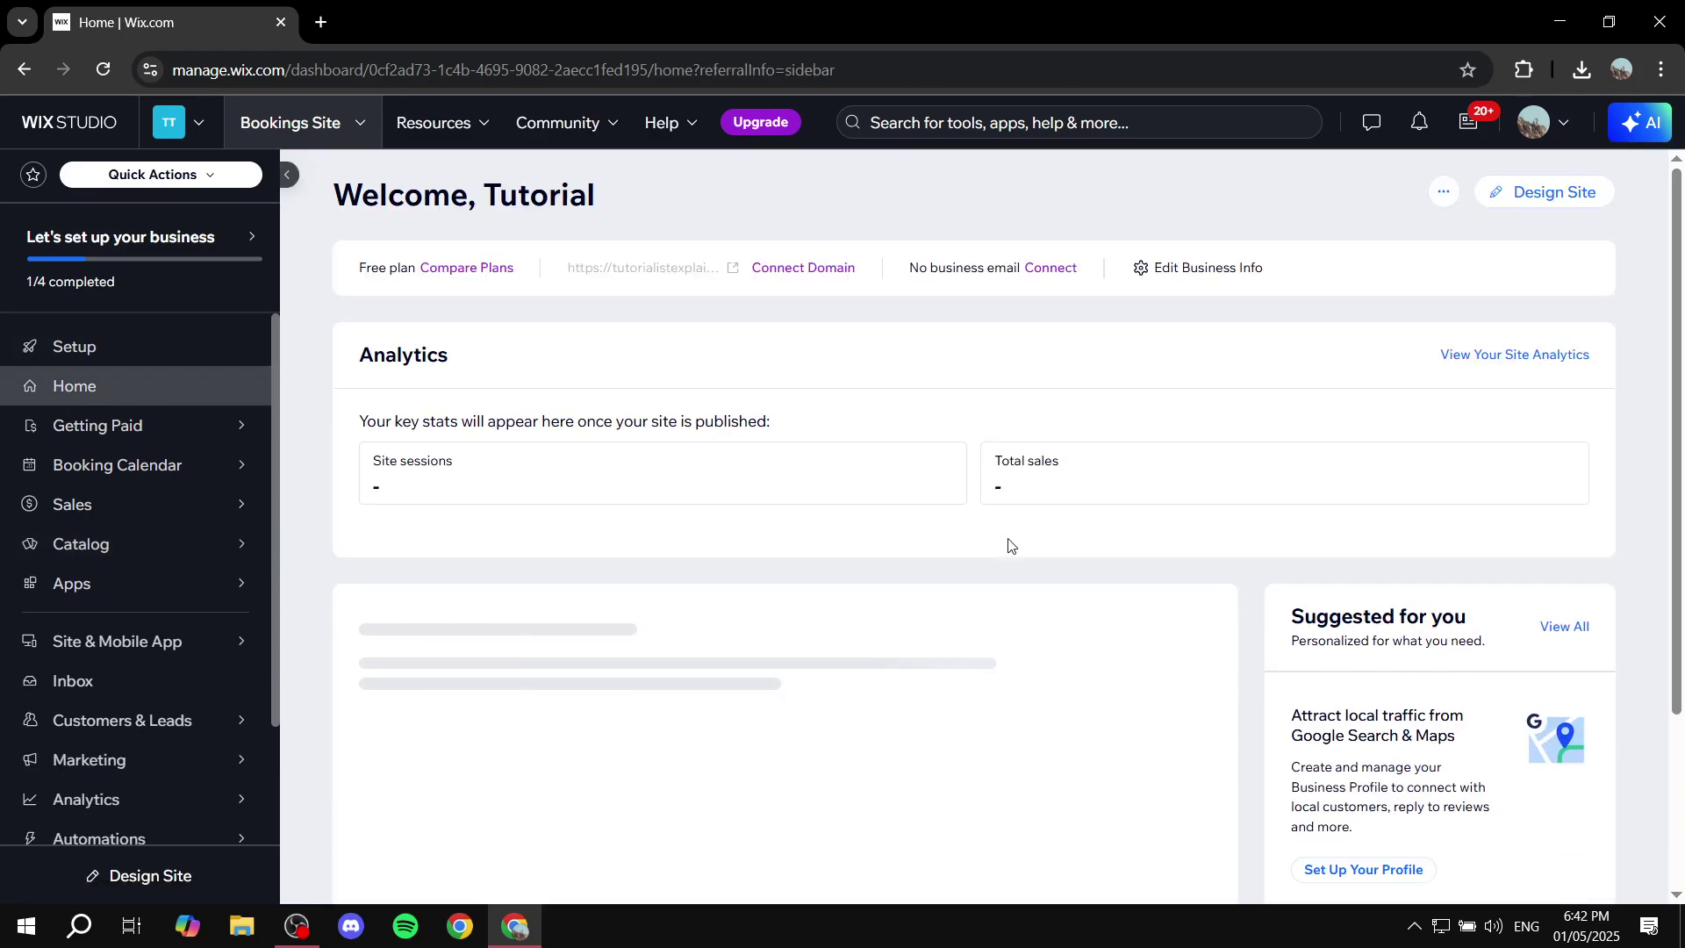
{"action": "left_click", "coordinate": [1542, 195]}
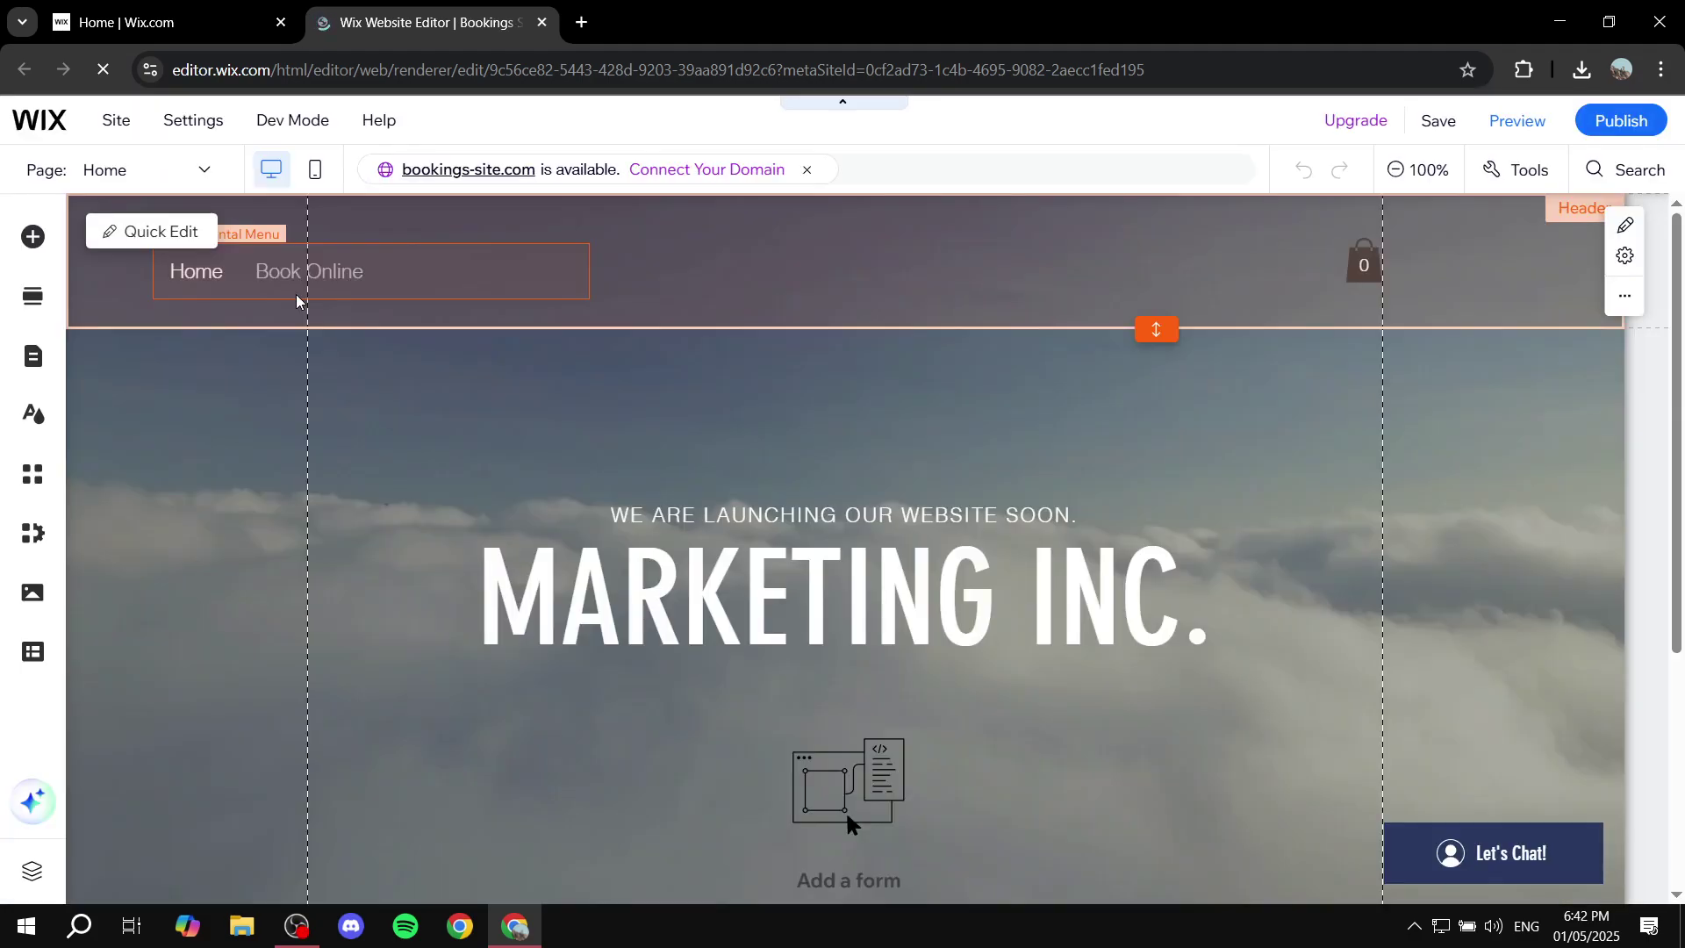
{"action": "left_click", "coordinate": [1500, 125]}
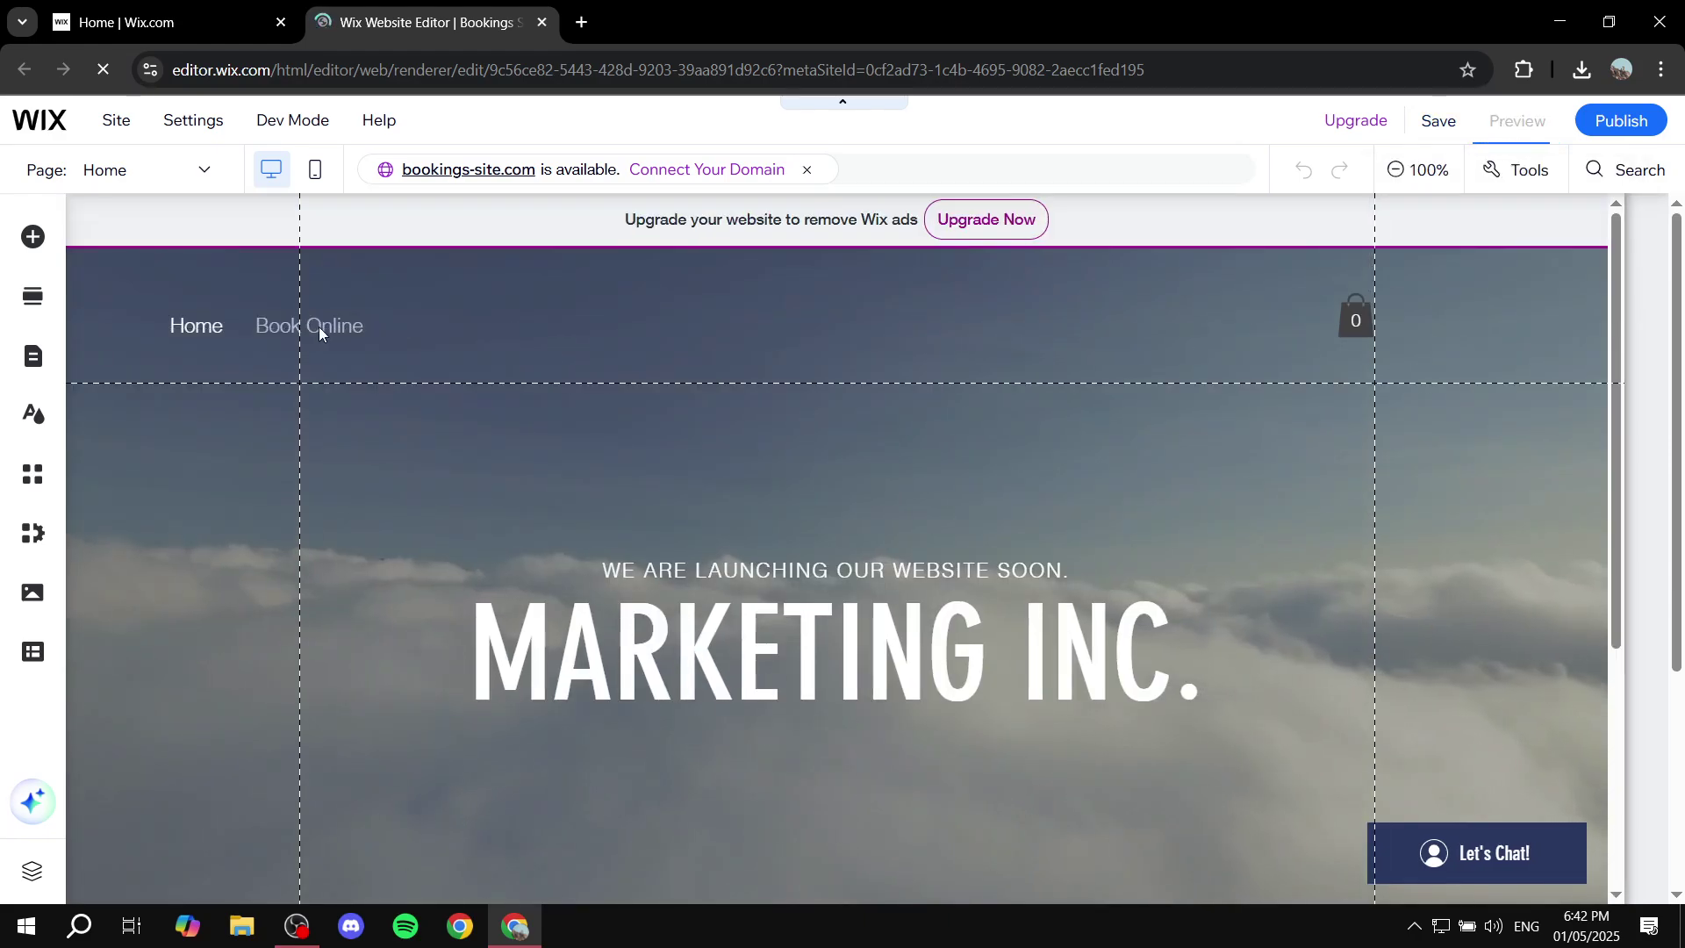
{"action": "left_click", "coordinate": [255, 283]}
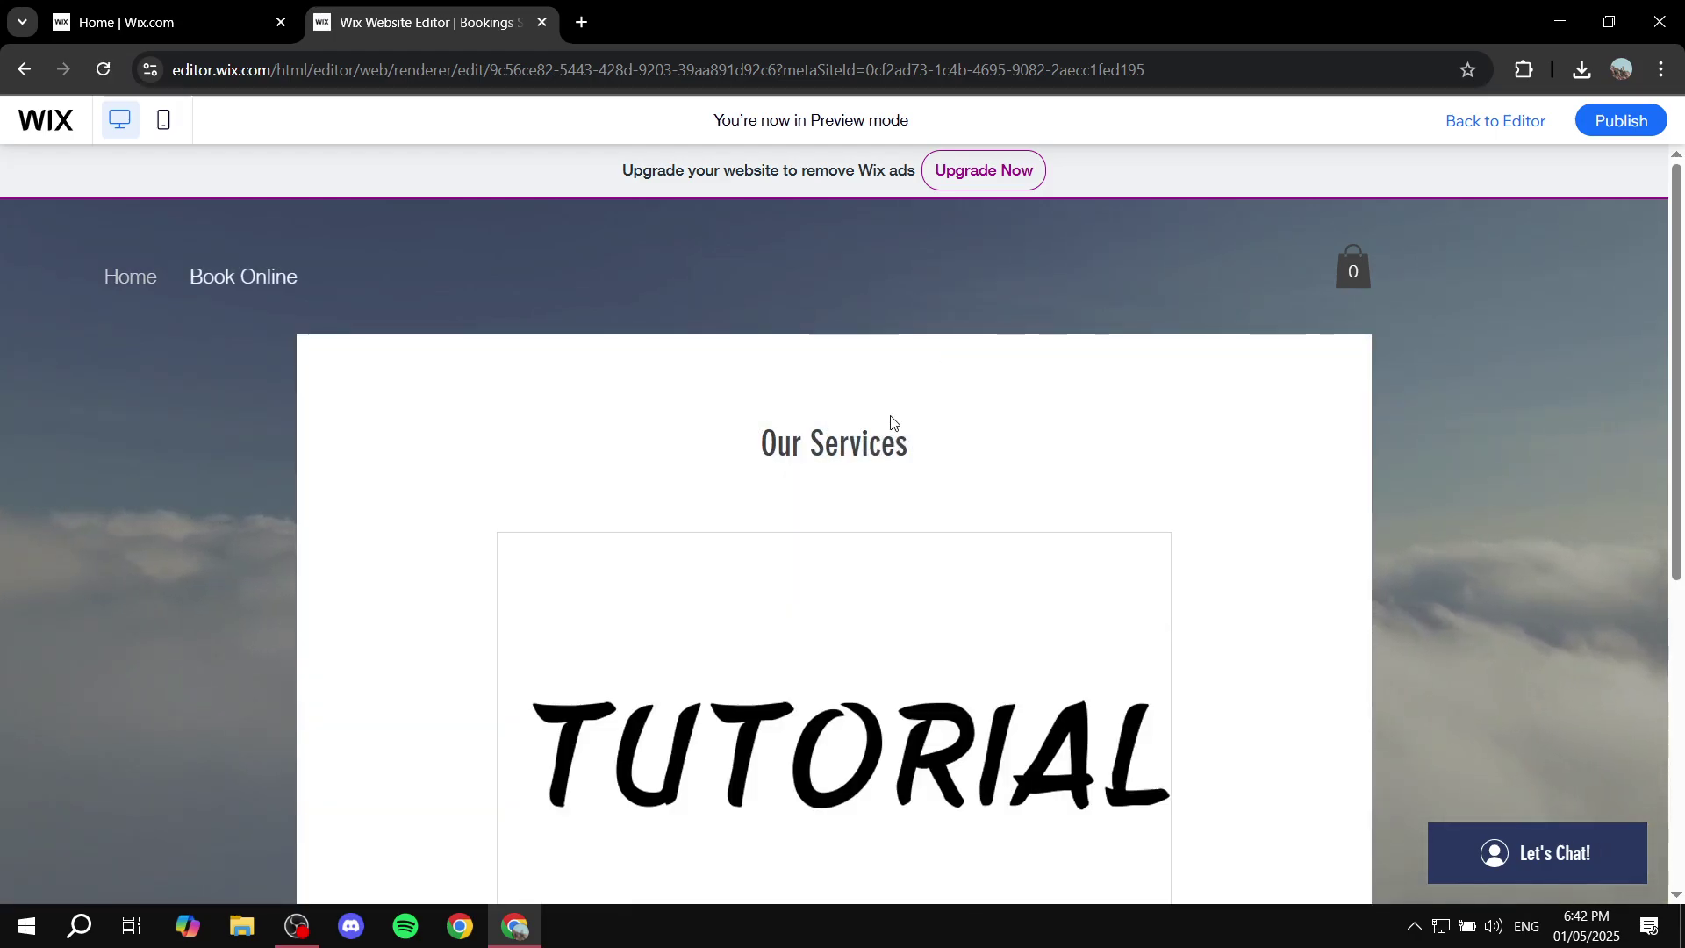
{"action": "scroll", "coordinate": [819, 418], "scroll_direction": "down", "scroll_amount": 4}
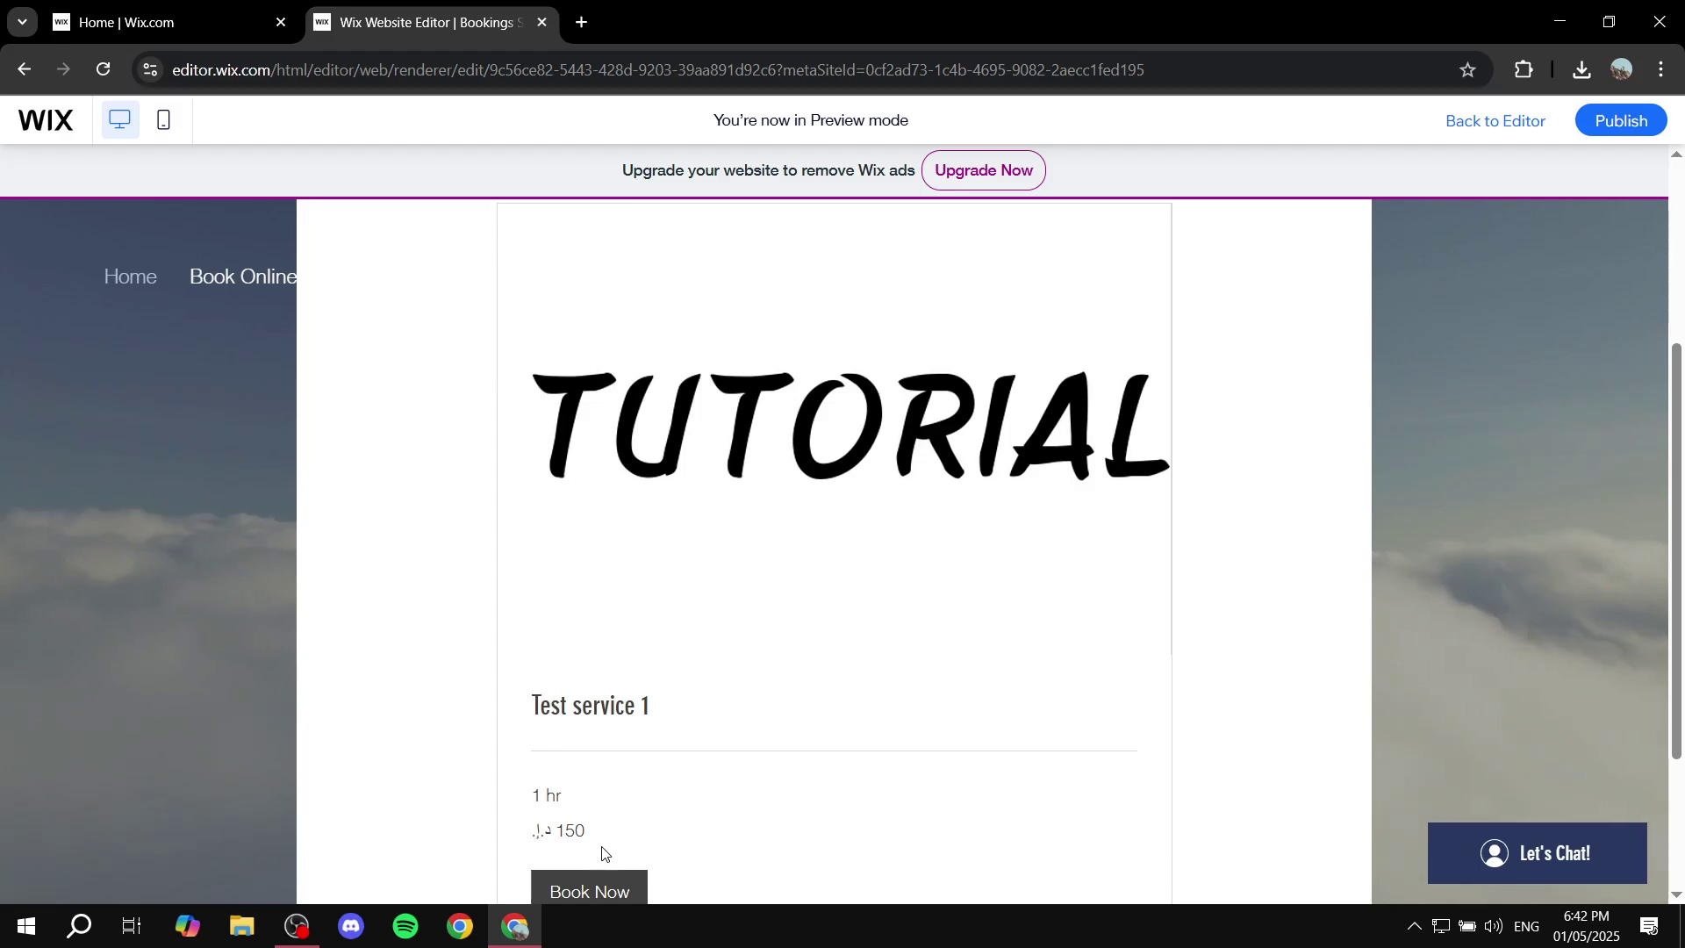
- Open the scheduling page of Test service 1 in the preview and check the availability for 3 May and 4 May 2025
{"action": "left_click", "coordinate": [858, 705]}
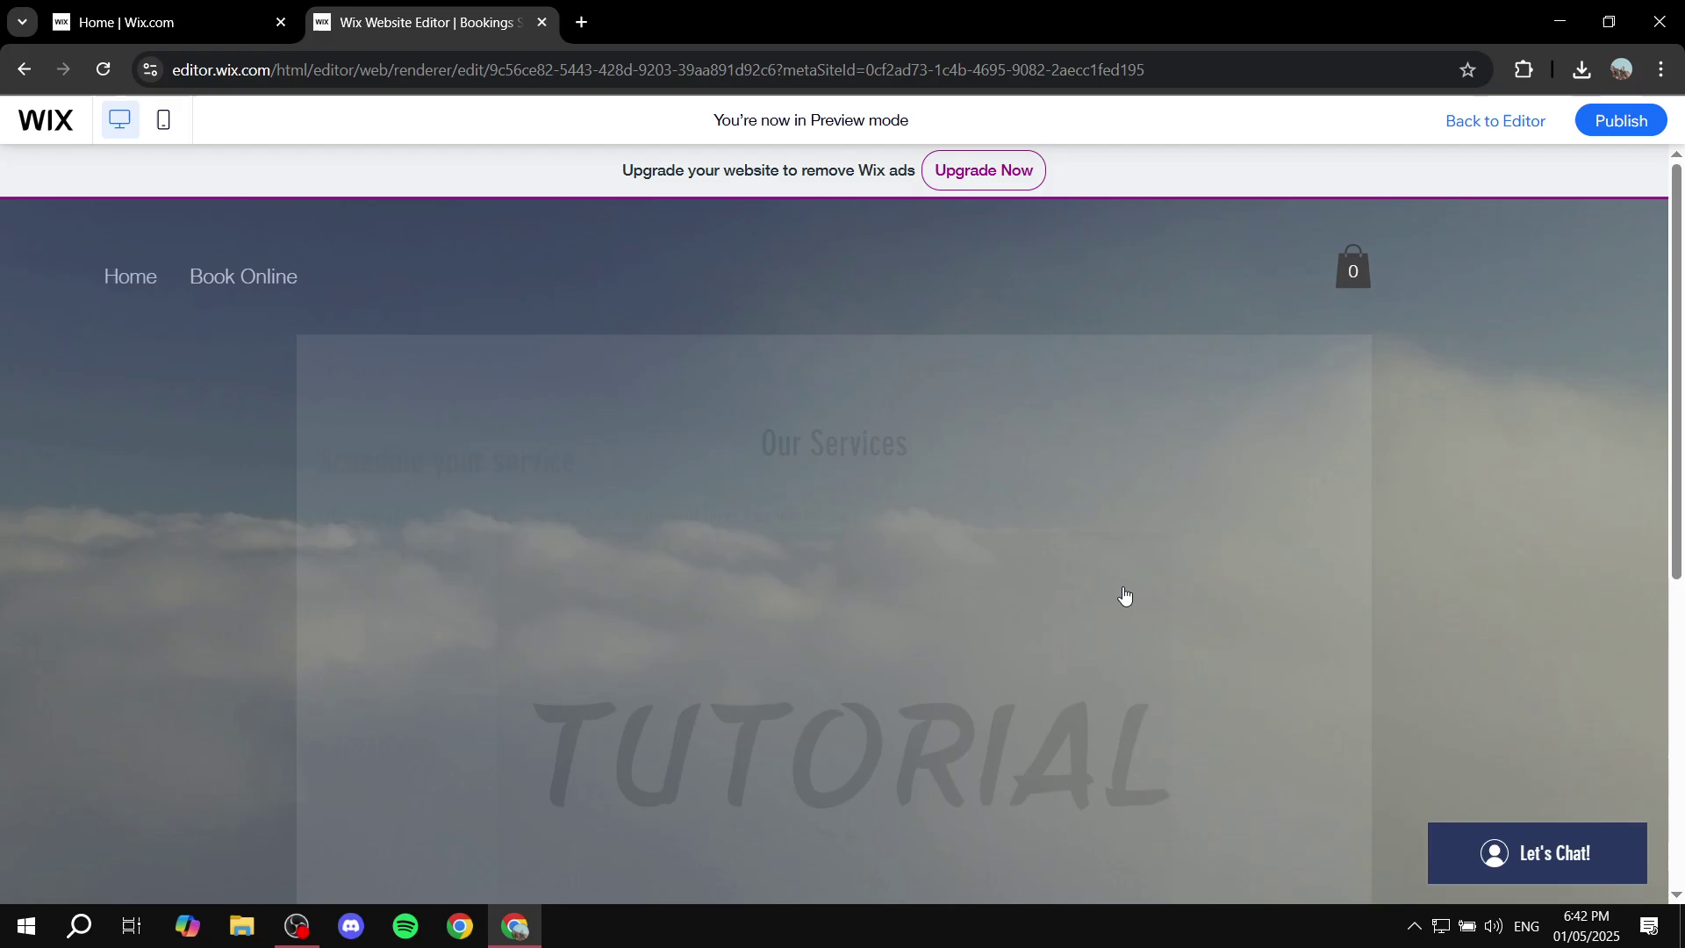
{"action": "scroll", "coordinate": [692, 770], "scroll_direction": "down", "scroll_amount": 2}
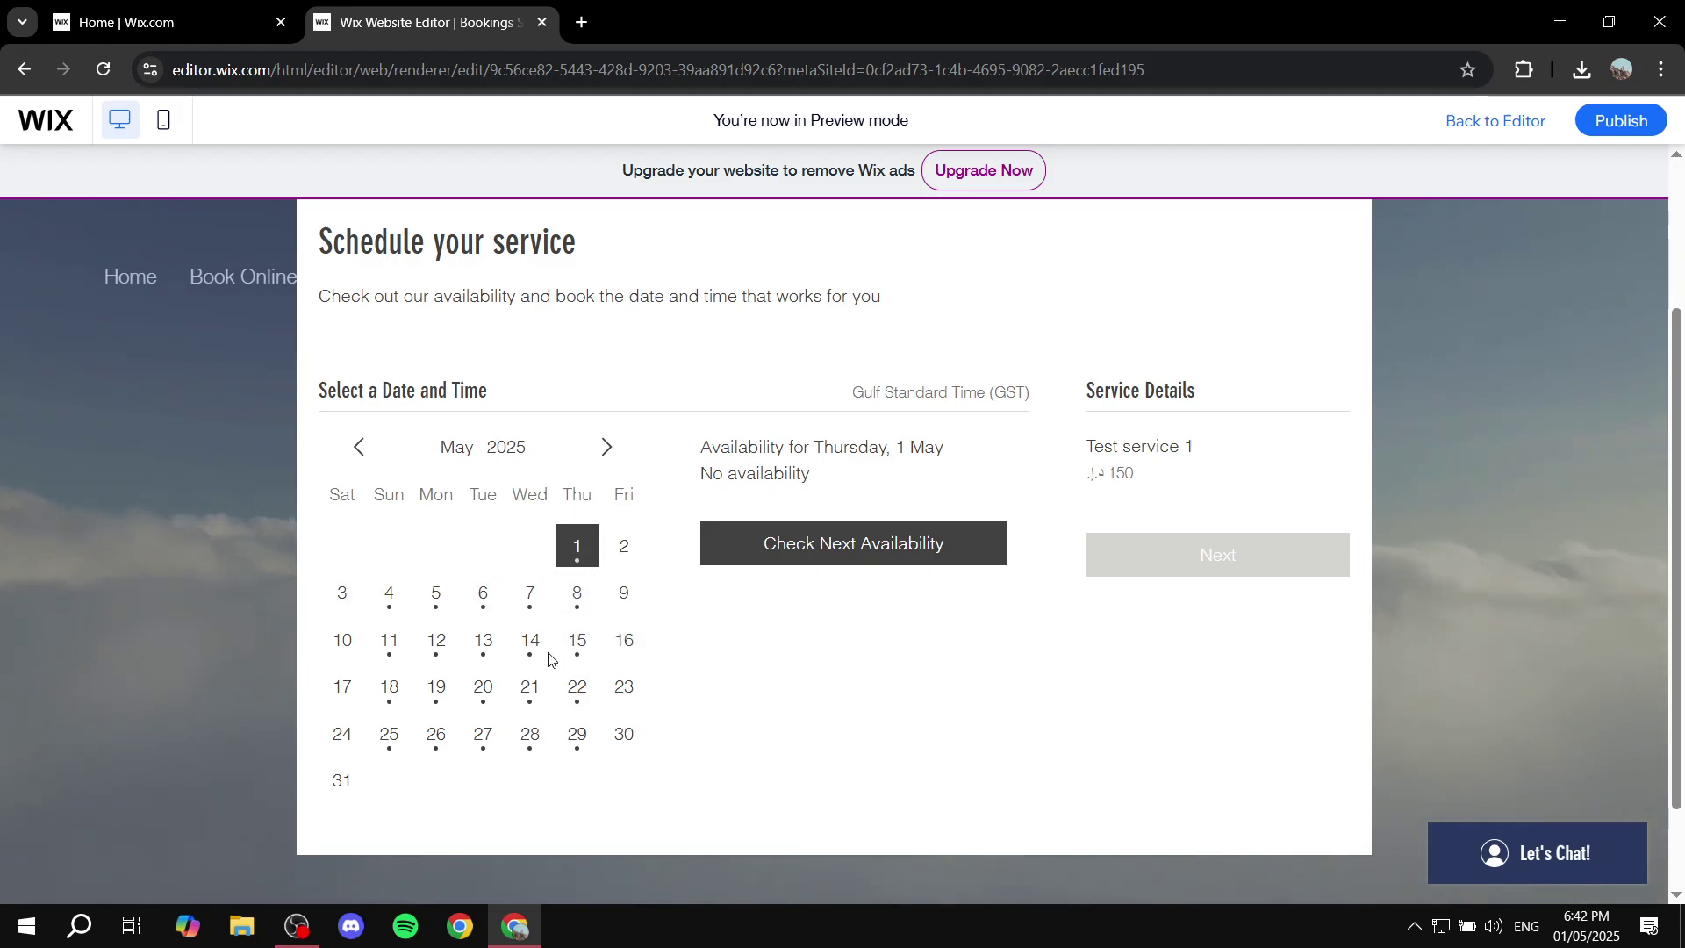
{"action": "left_click", "coordinate": [345, 593]}
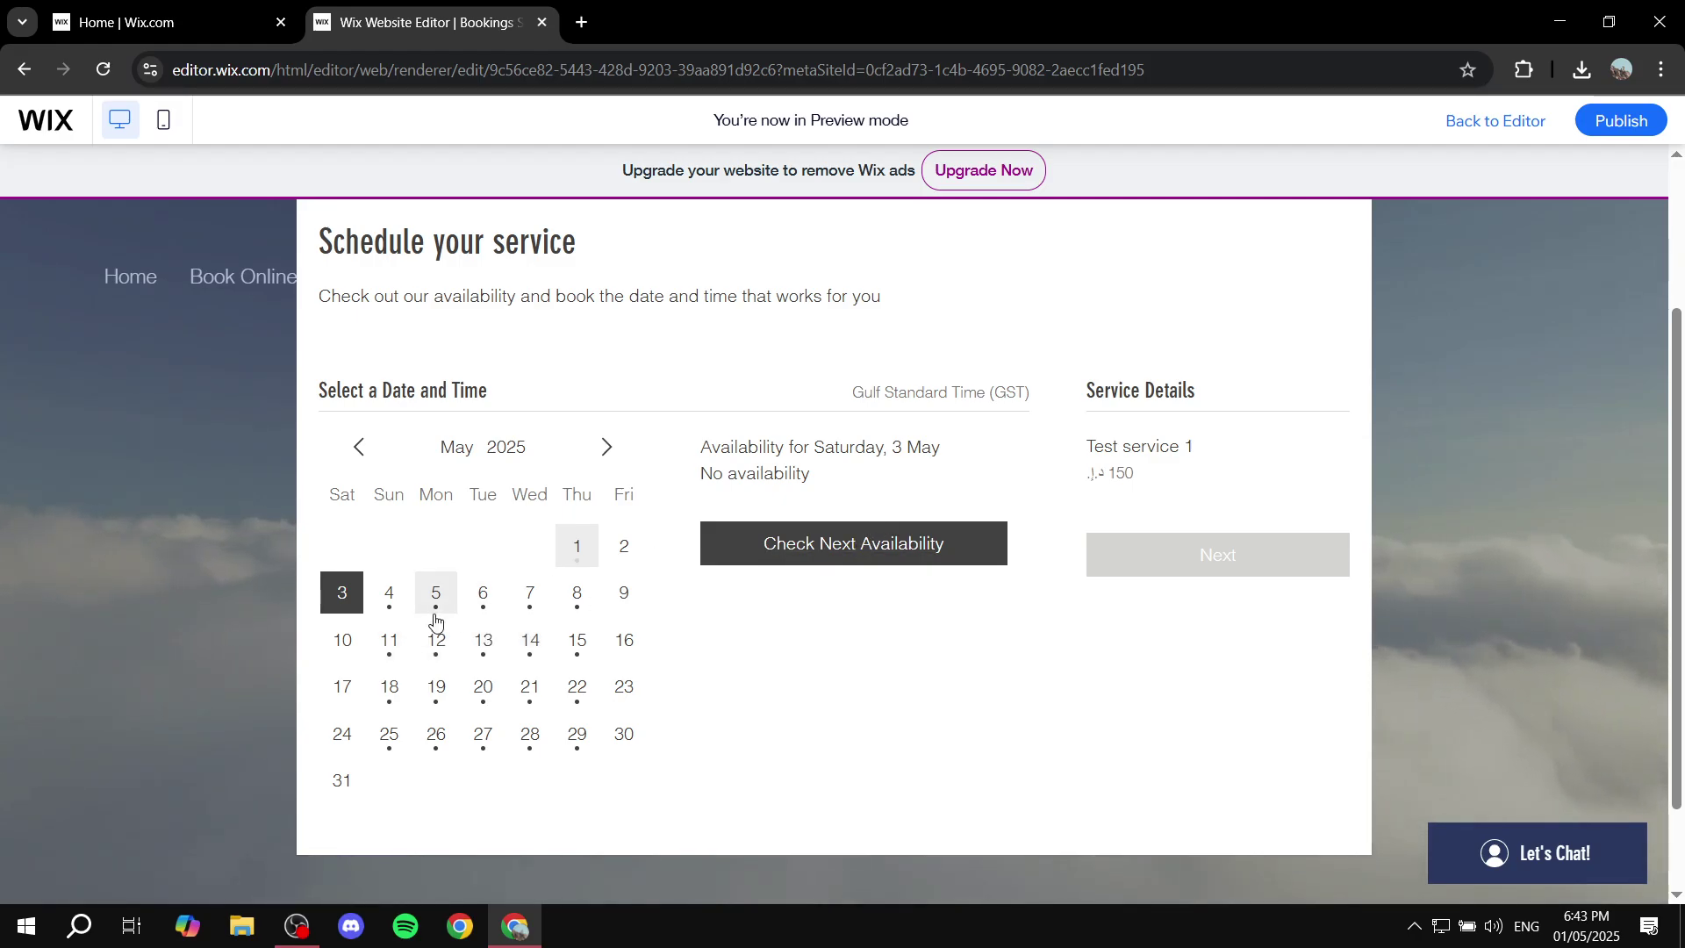
{"action": "left_click", "coordinate": [393, 600]}
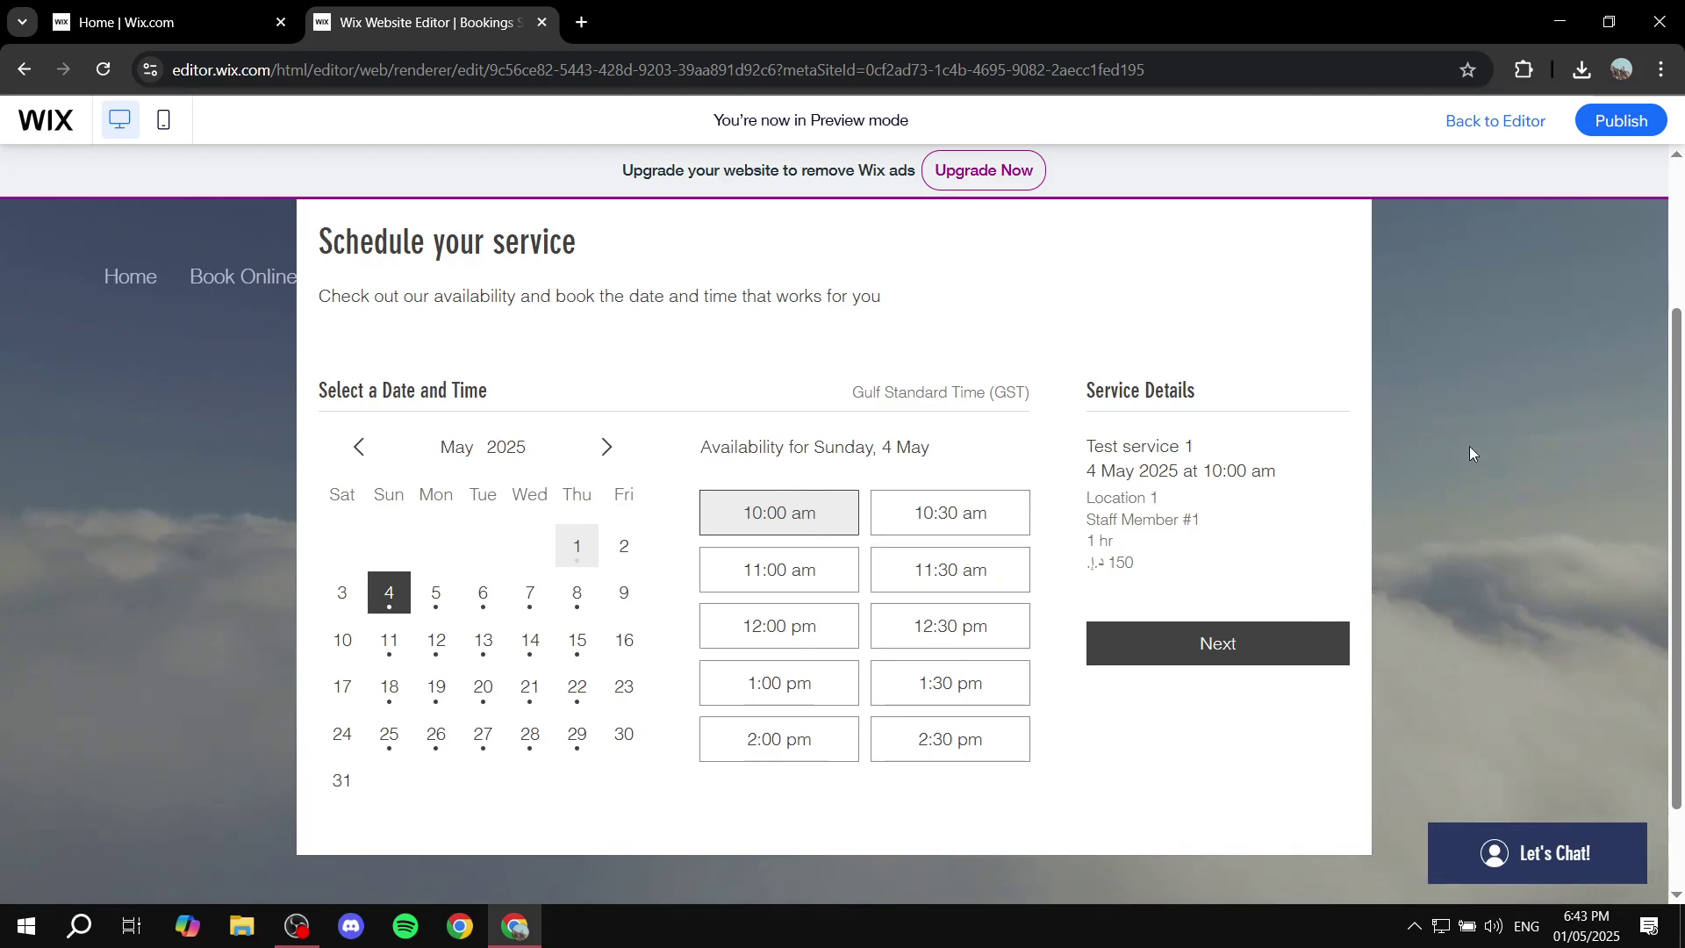
{"action": "scroll", "coordinate": [1449, 524], "scroll_direction": "up", "scroll_amount": 3}
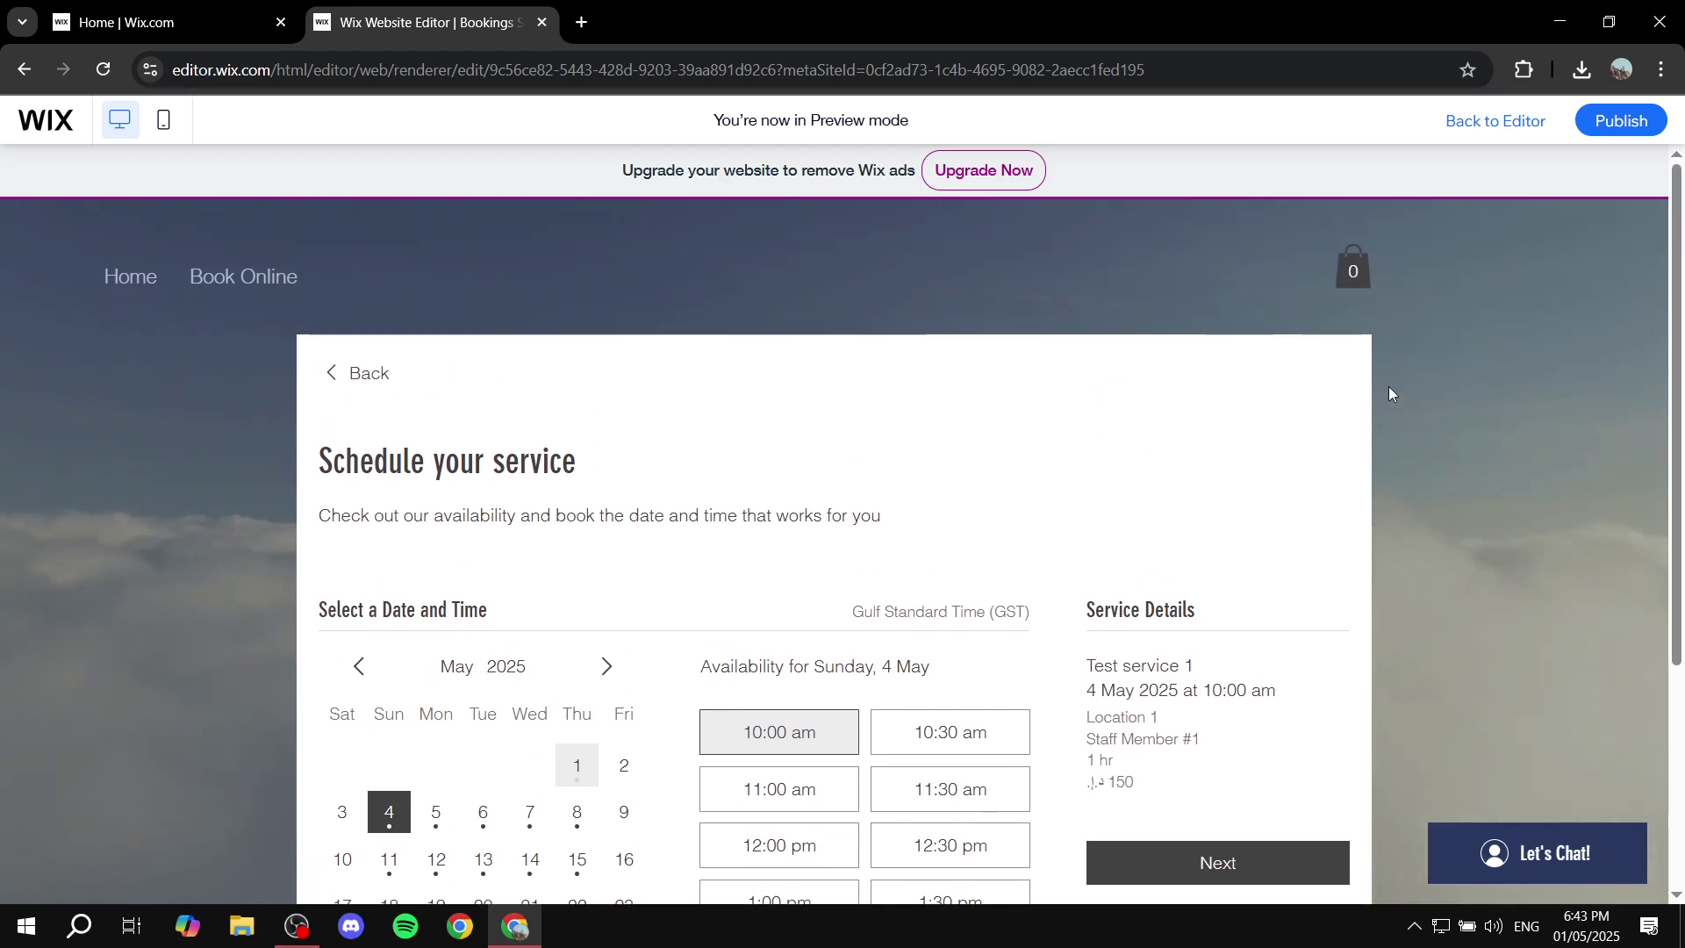